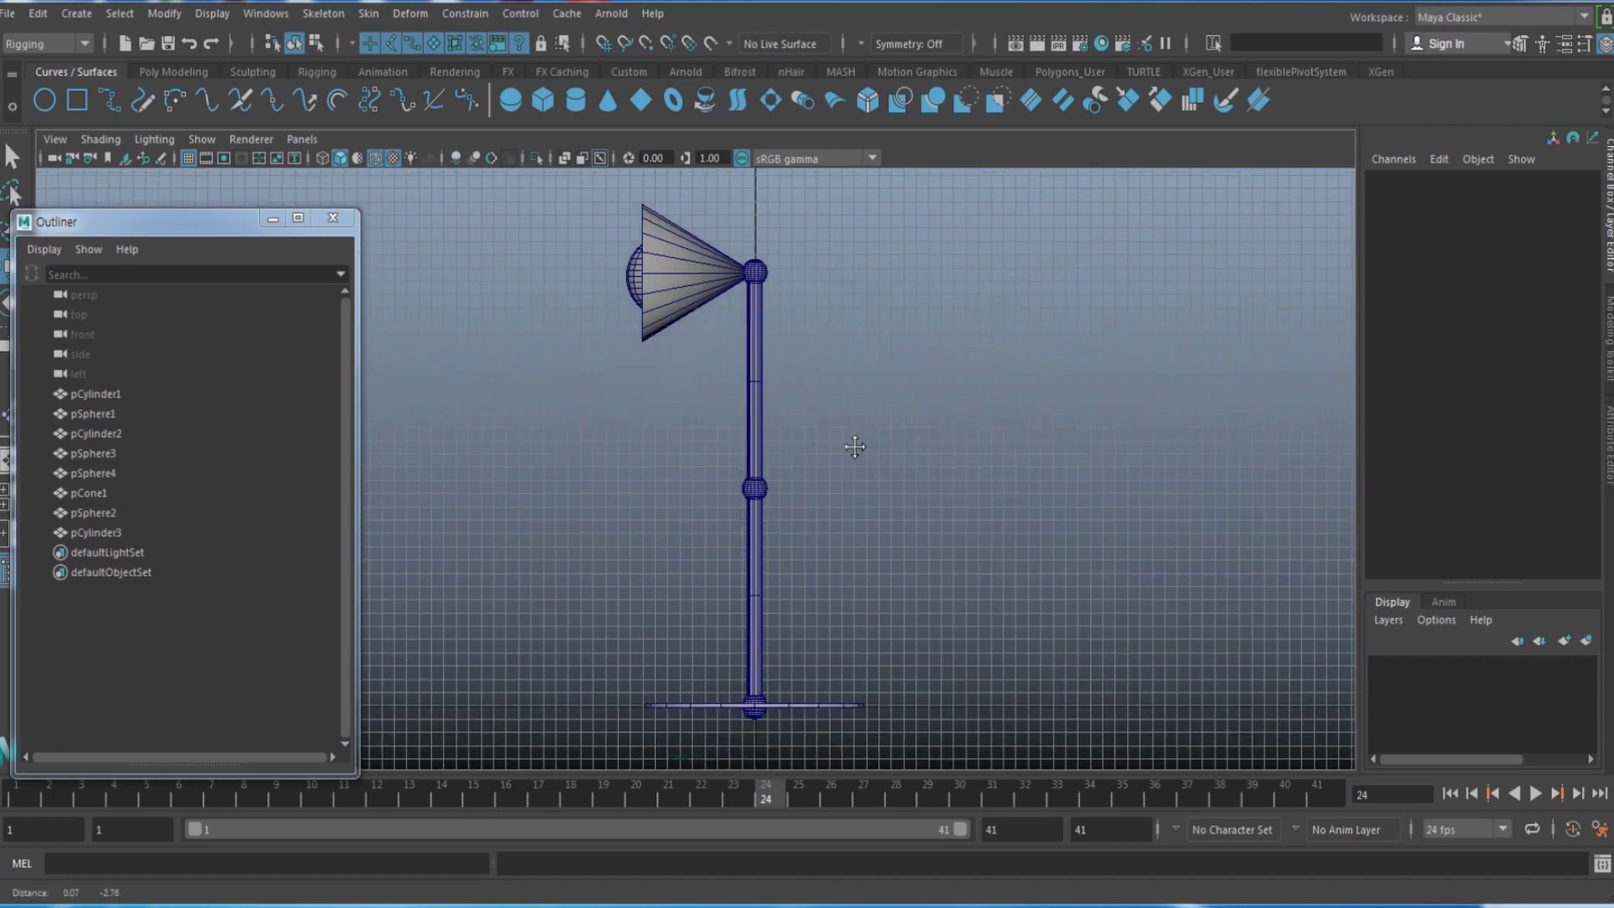
Step: Move the Outliner clear of the tool palette and choose the Rigging menu set
{"action": "left_click_drag", "start_coordinate": [201, 220], "coordinate": [275, 224]}
{"action": "left_click", "coordinate": [88, 50]}
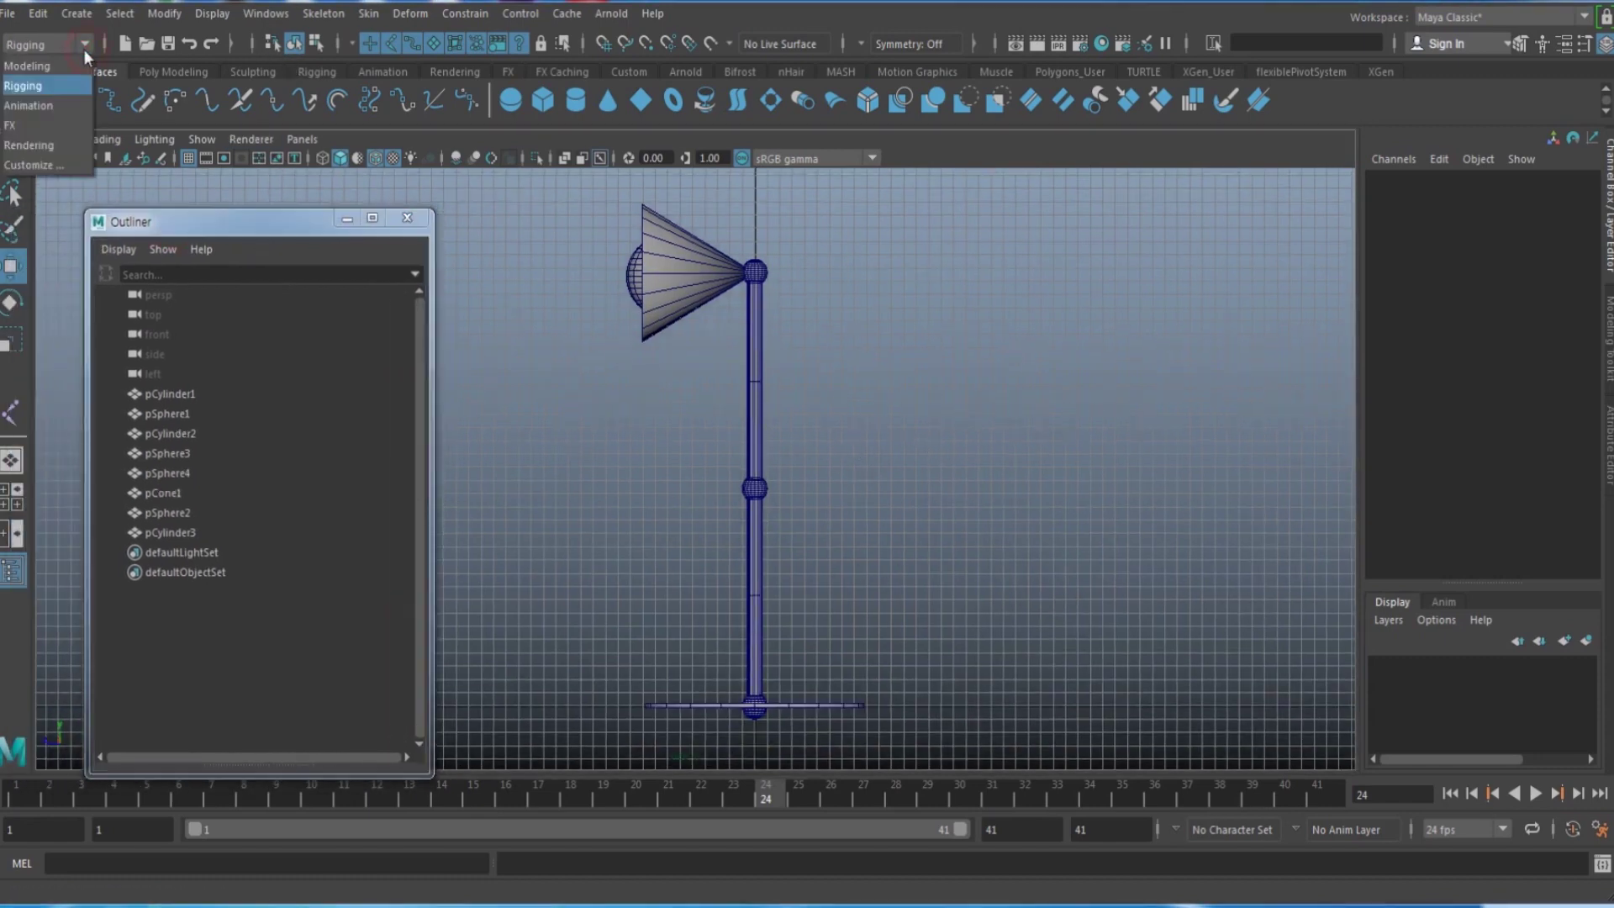
{"action": "left_click", "coordinate": [62, 87]}
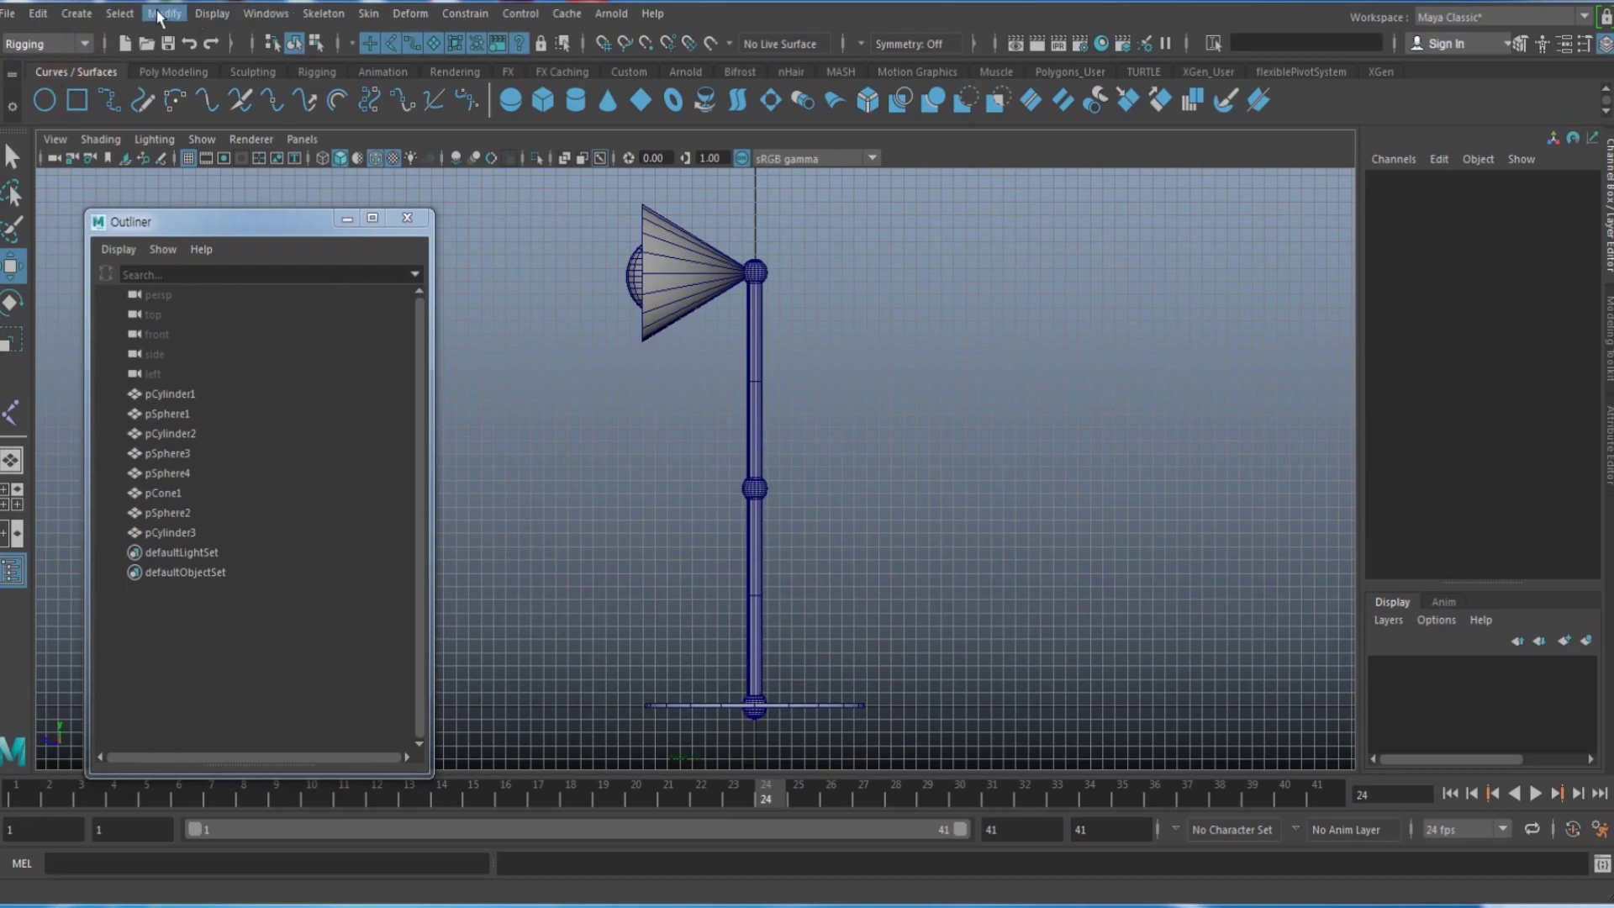
{"action": "left_click", "coordinate": [324, 14]}
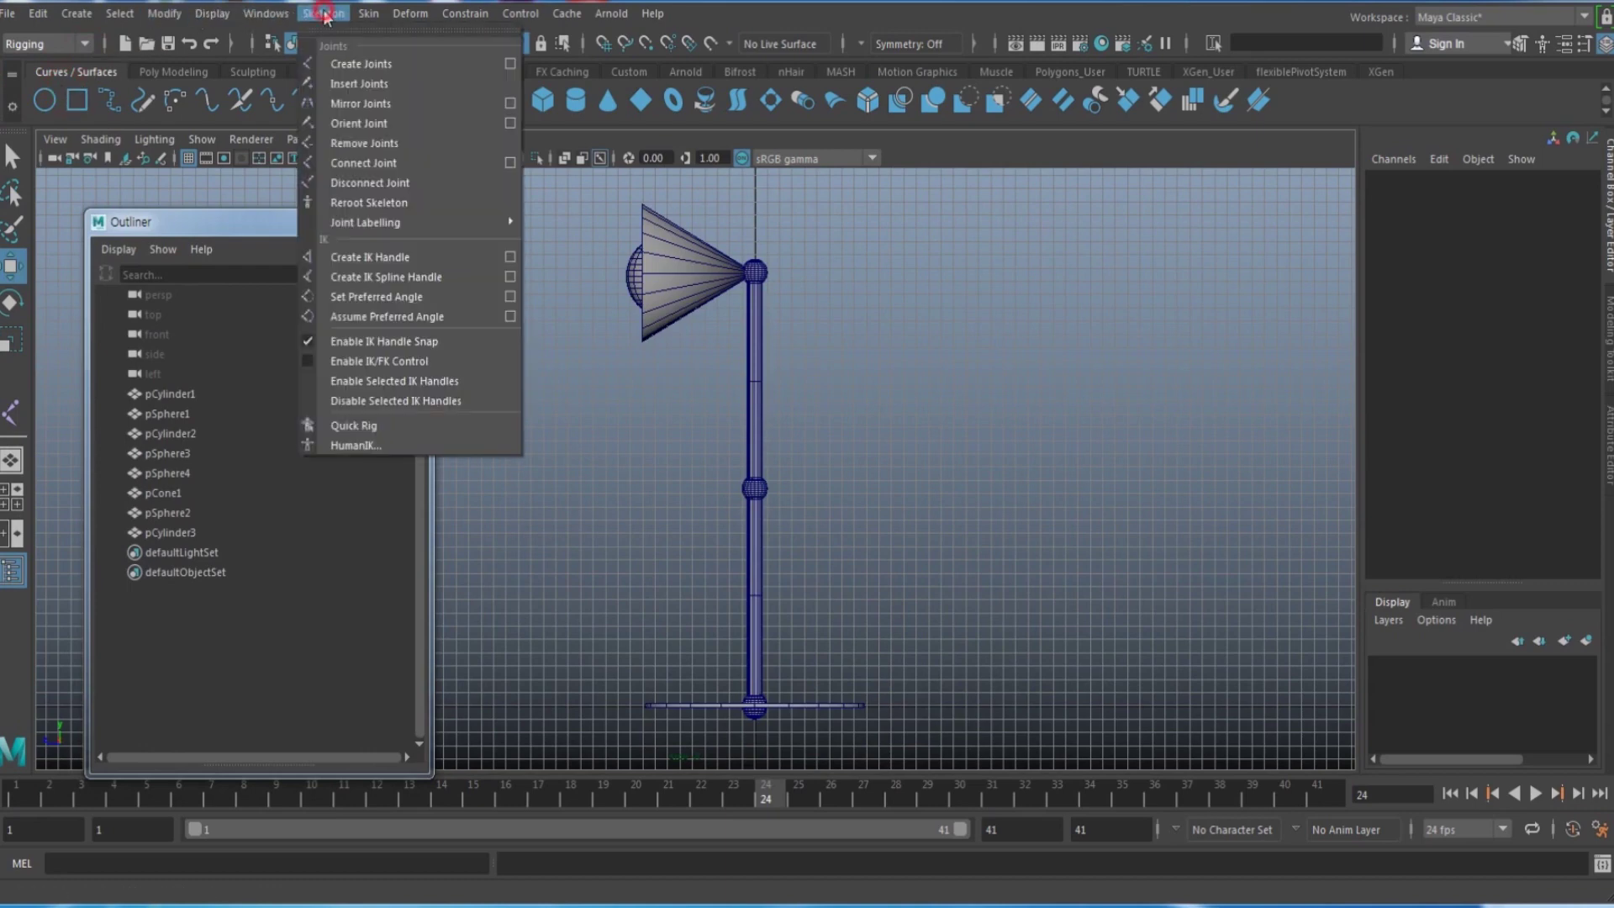
{"action": "left_click", "coordinate": [345, 65]}
{"action": "middle_click_drag", "start_coordinate": [794, 655], "coordinate": [762, 423], "text": "alt"}
{"action": "right_click_drag", "start_coordinate": [763, 427], "coordinate": [1330, 549], "text": "alt"}
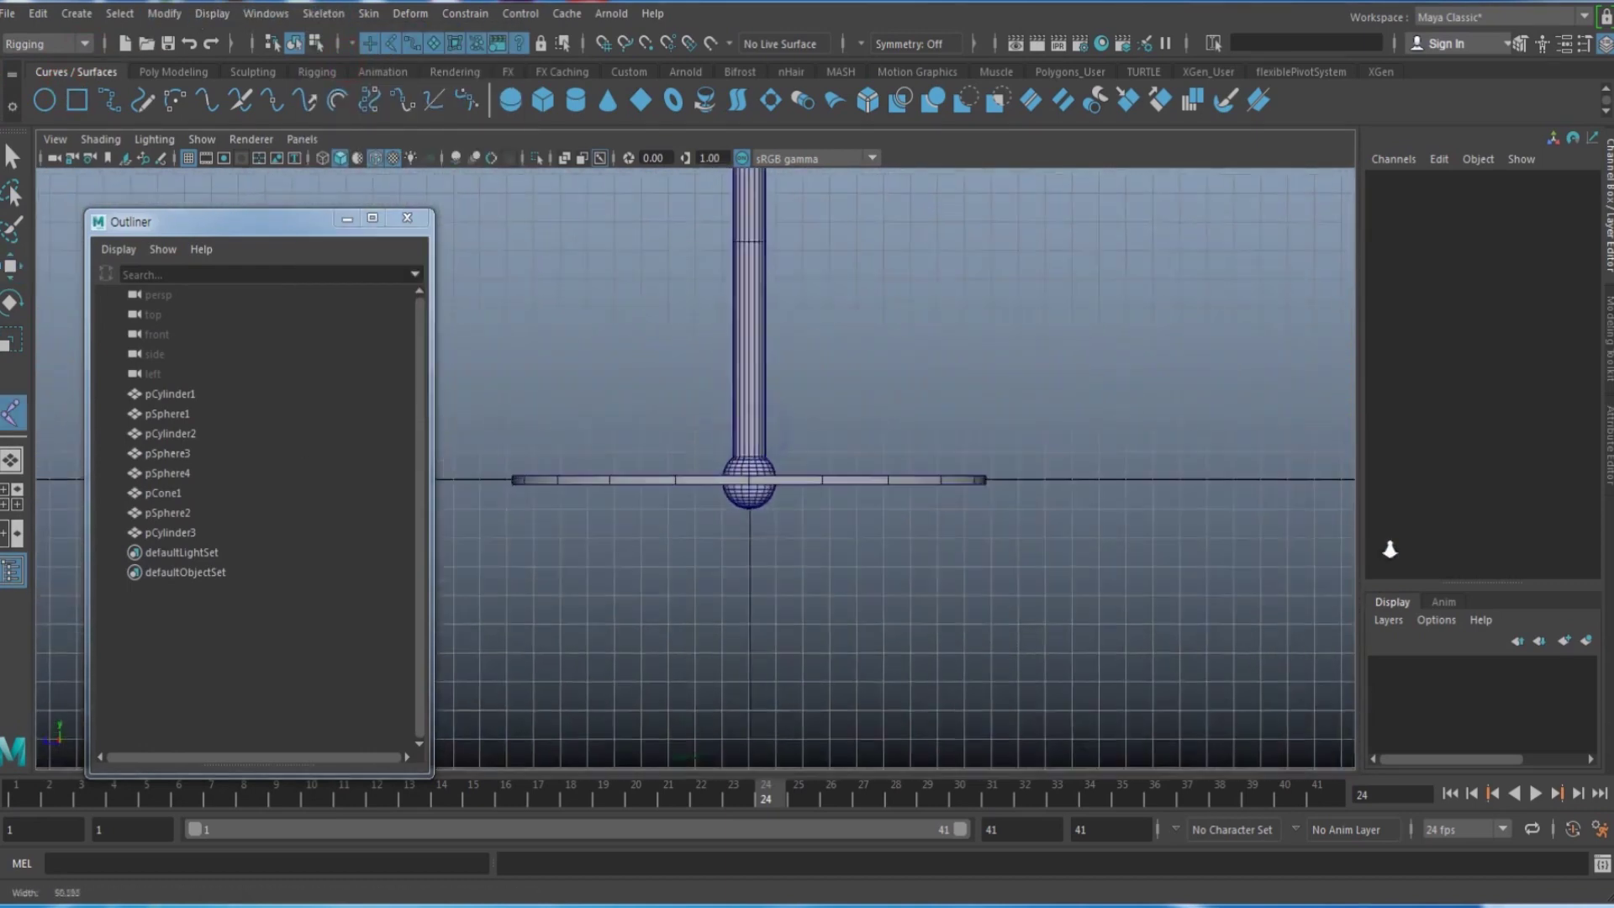
{"action": "scroll", "coordinate": [1051, 477], "scroll_direction": "up", "scroll_amount": 3}
{"action": "middle_click_drag", "start_coordinate": [832, 444], "coordinate": [794, 437], "text": "alt"}
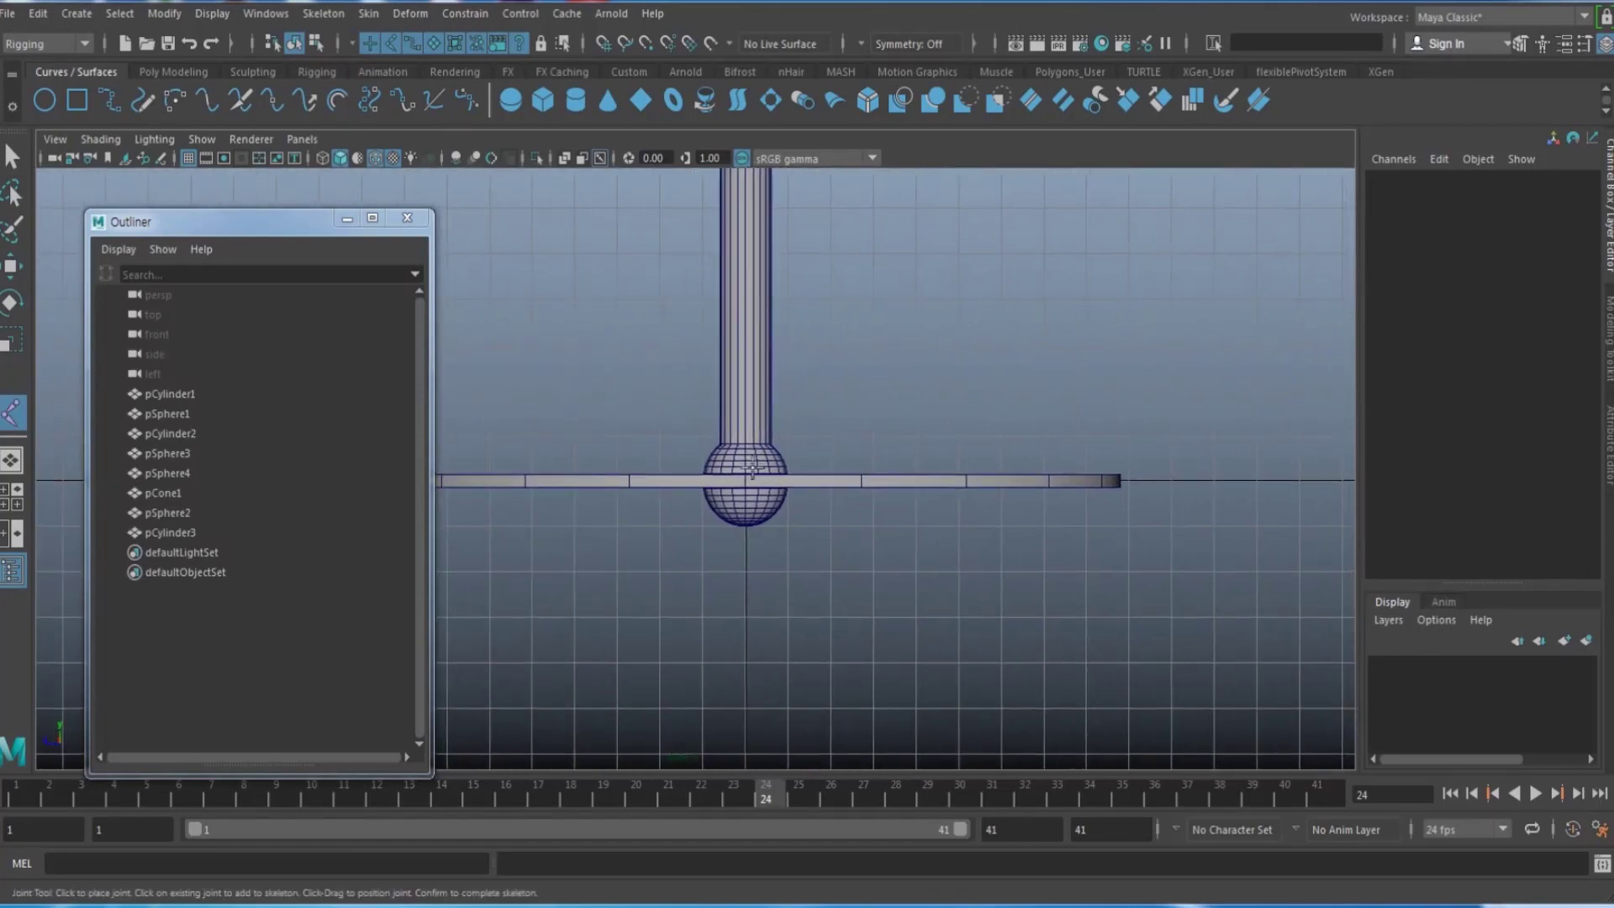
{"action": "key", "text": "w"}
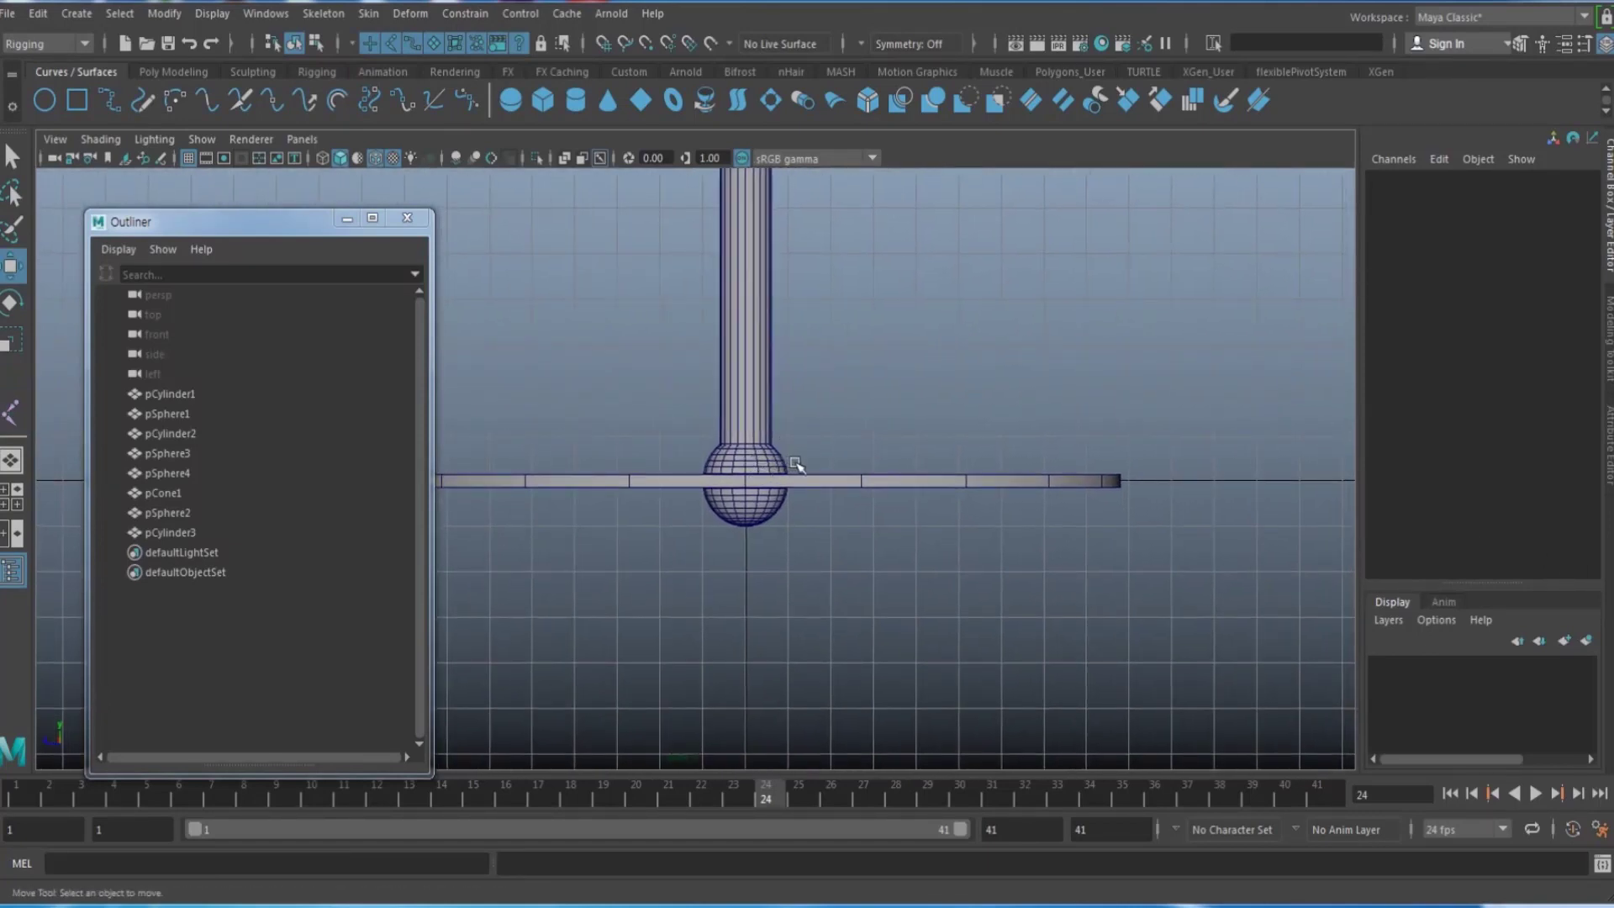
Step: Switch to the perspective view at the lamp's base and display the objects in wireframe
{"action": "key", "text": "space"}
{"action": "left_click_drag", "start_coordinate": [797, 462], "coordinate": [798, 433]}
{"action": "middle_click_drag", "start_coordinate": [799, 439], "coordinate": [786, 497], "text": "alt"}
{"action": "middle_click_drag", "start_coordinate": [822, 558], "coordinate": [810, 295], "text": "alt"}
{"action": "scroll", "coordinate": [807, 456], "scroll_direction": "up", "scroll_amount": 3}
{"action": "left_click_drag", "start_coordinate": [807, 458], "coordinate": [847, 515], "text": "alt"}
{"action": "key", "text": "4"}
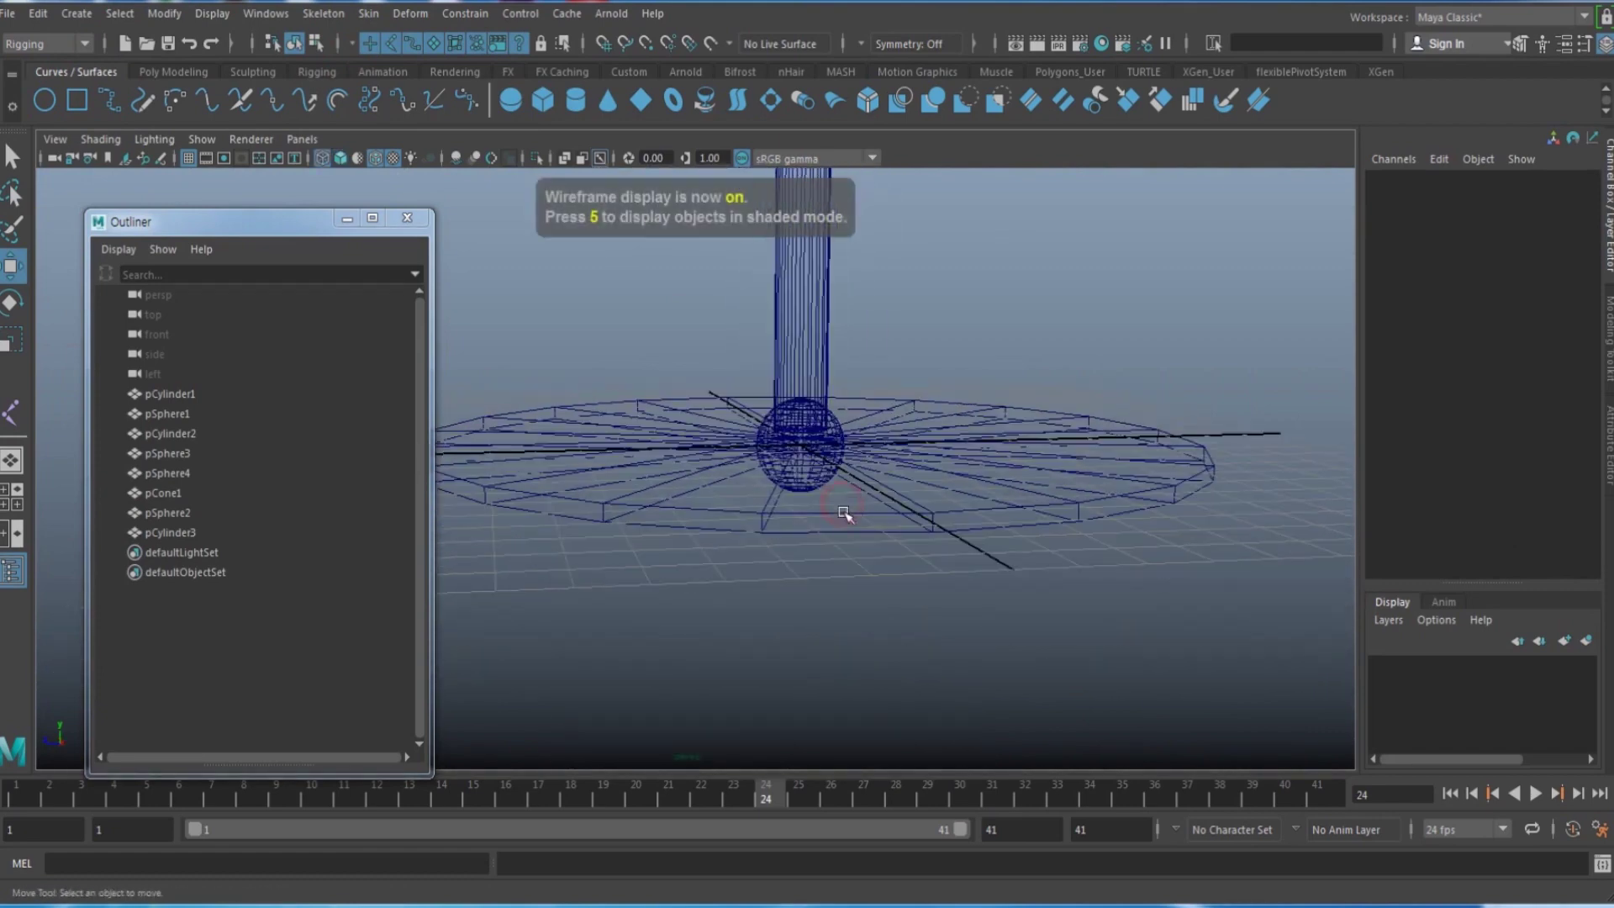
Step: Enable Display Handle in the transform attributes of the sphere at the lamp's base
{"action": "left_click", "coordinate": [809, 483]}
{"action": "right_click_drag", "start_coordinate": [854, 487], "coordinate": [1171, 508], "text": "alt"}
{"action": "middle_click_drag", "start_coordinate": [1085, 408], "coordinate": [924, 410], "text": "alt"}
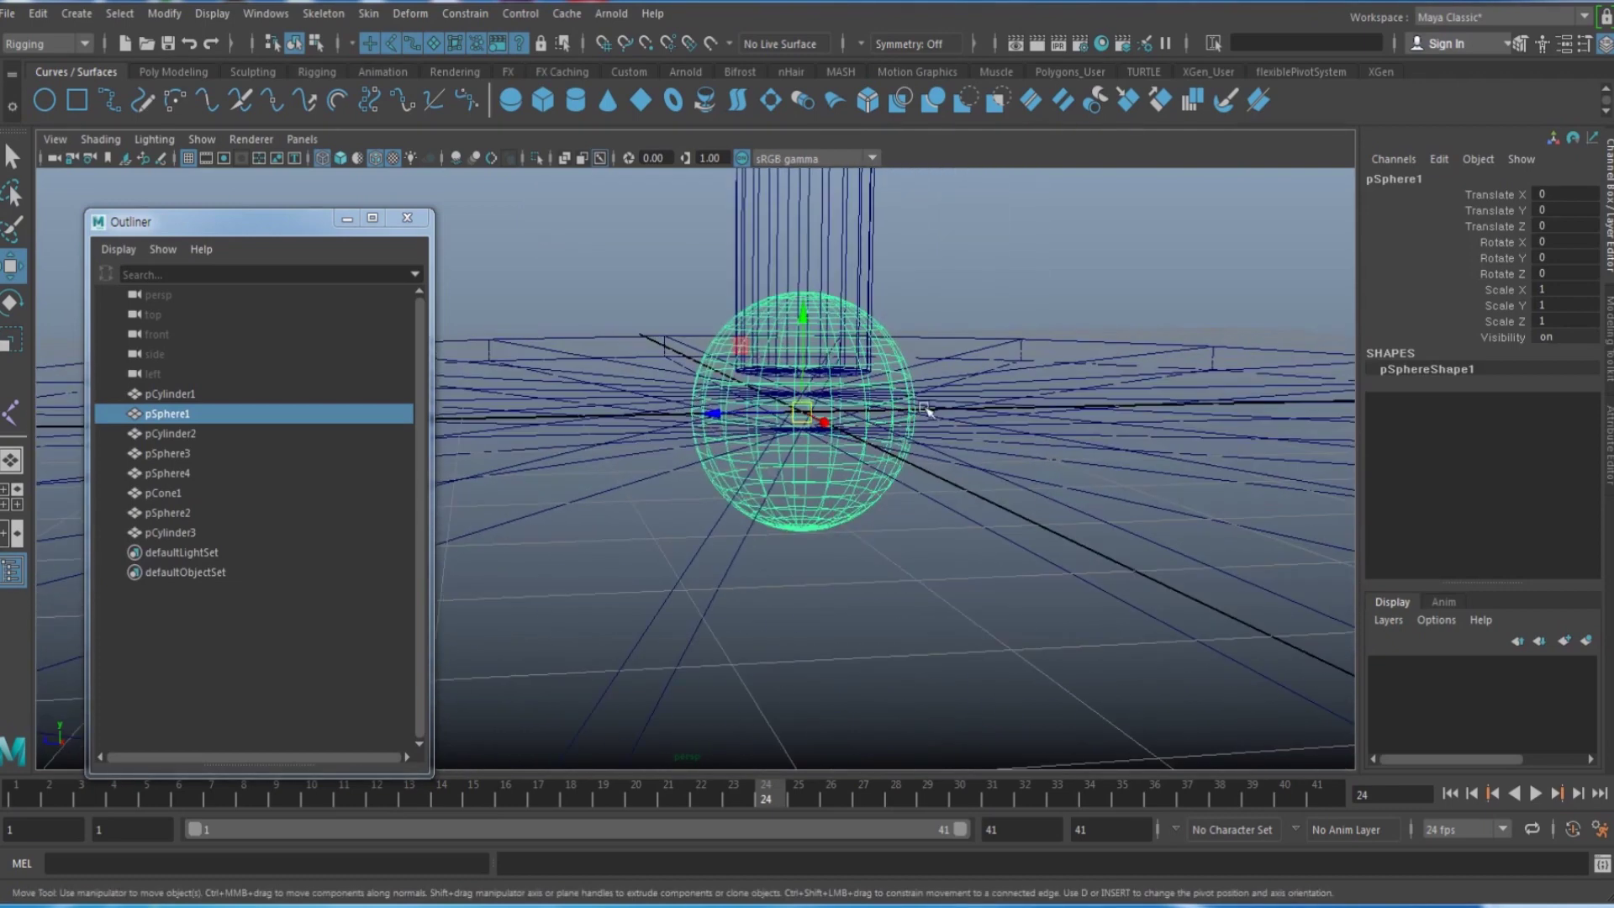
{"action": "key", "text": "ctrl+a"}
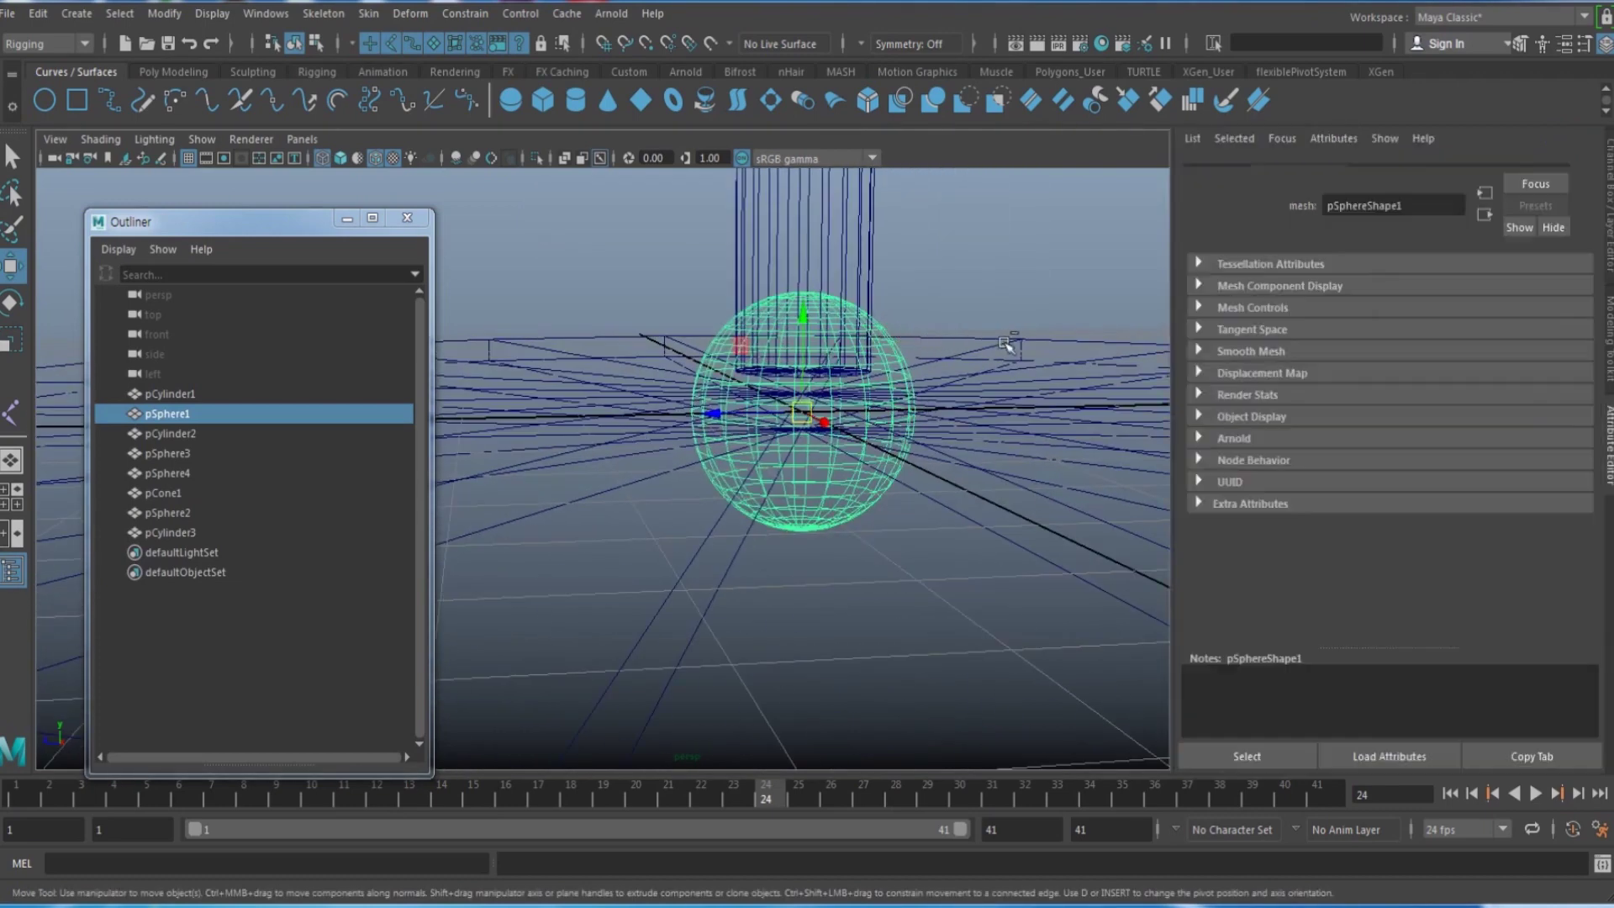
{"action": "left_click", "coordinate": [1219, 174]}
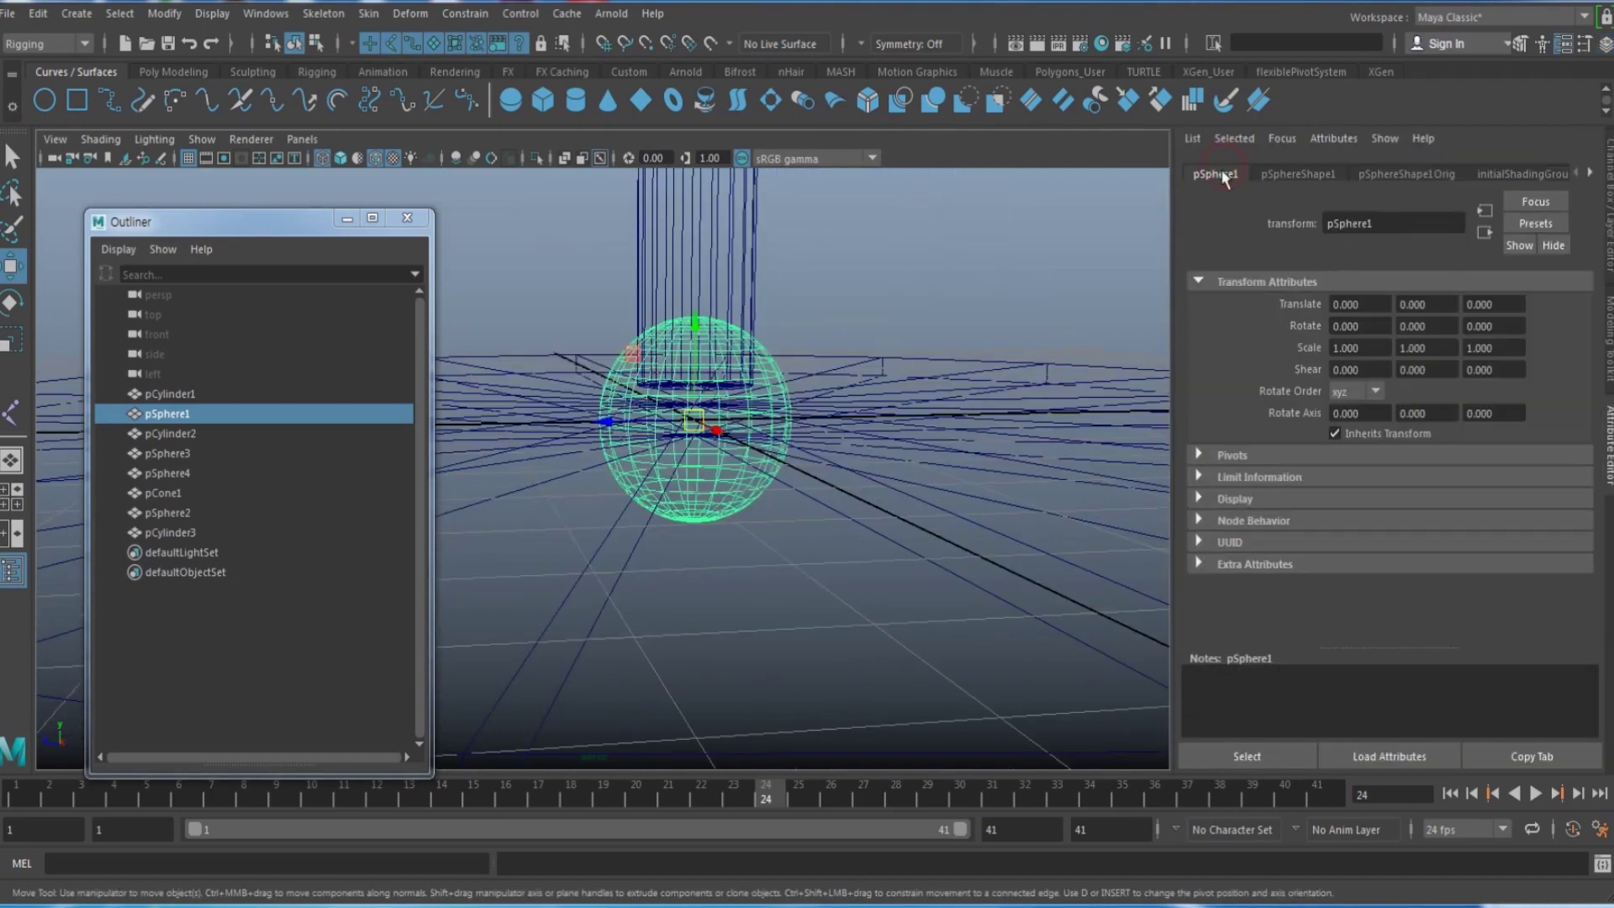
{"action": "left_click", "coordinate": [1279, 501]}
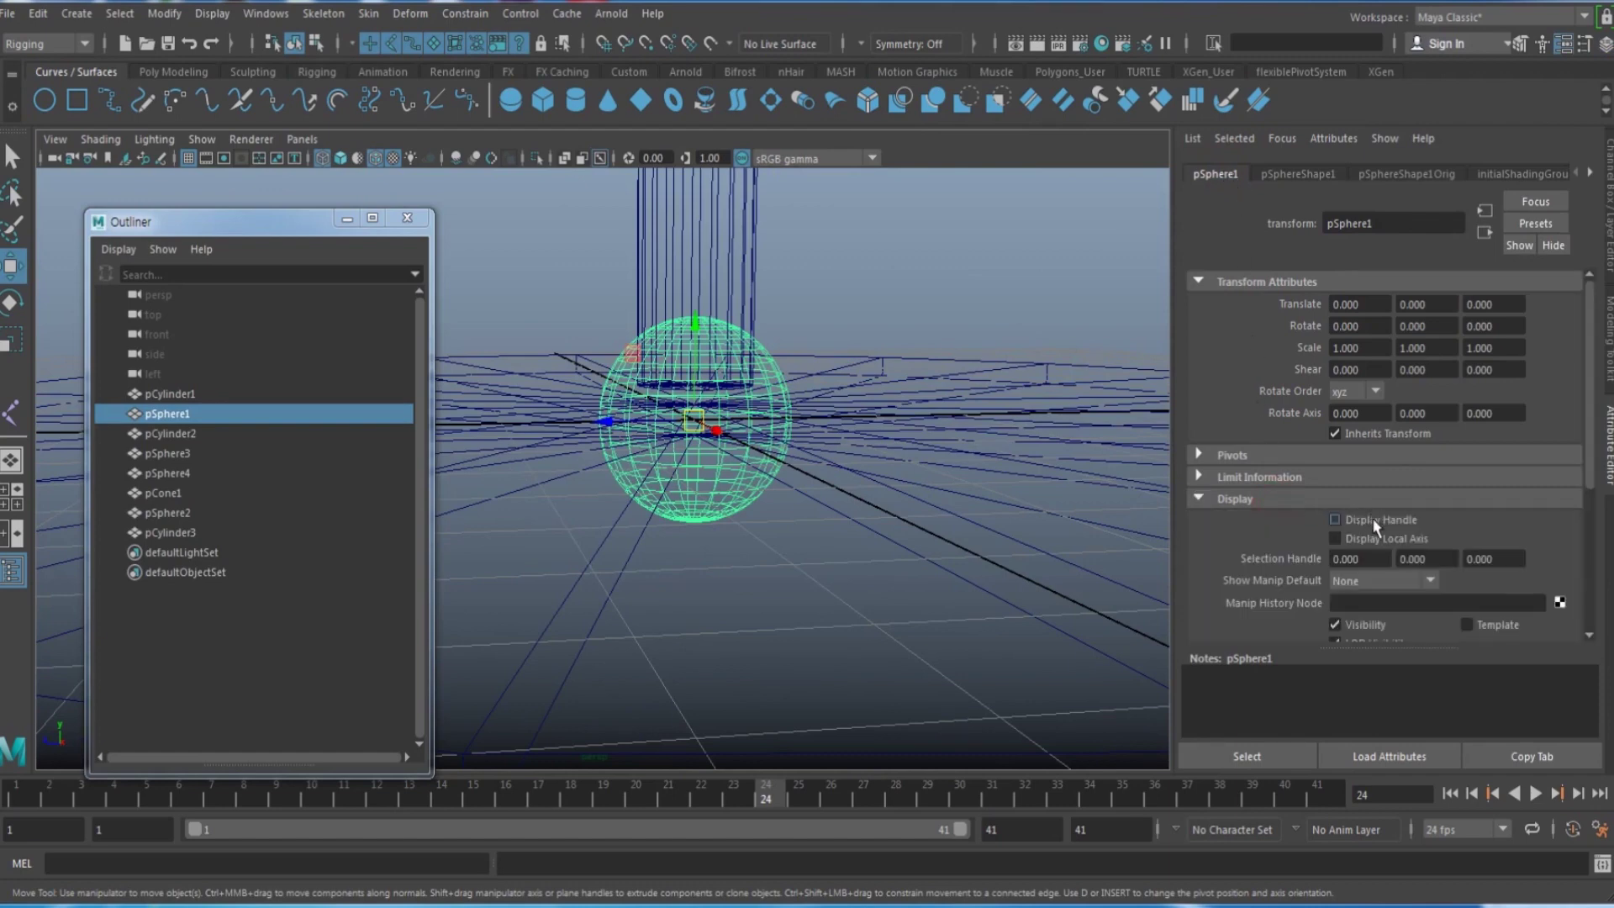
Step: Enable Display Handle for the sphere halfway up the pole and for the sphere at the pole's top
{"action": "middle_click_drag", "start_coordinate": [820, 277], "coordinate": [844, 803], "text": "alt"}
{"action": "scroll", "coordinate": [897, 522], "scroll_direction": "down", "scroll_amount": 5}
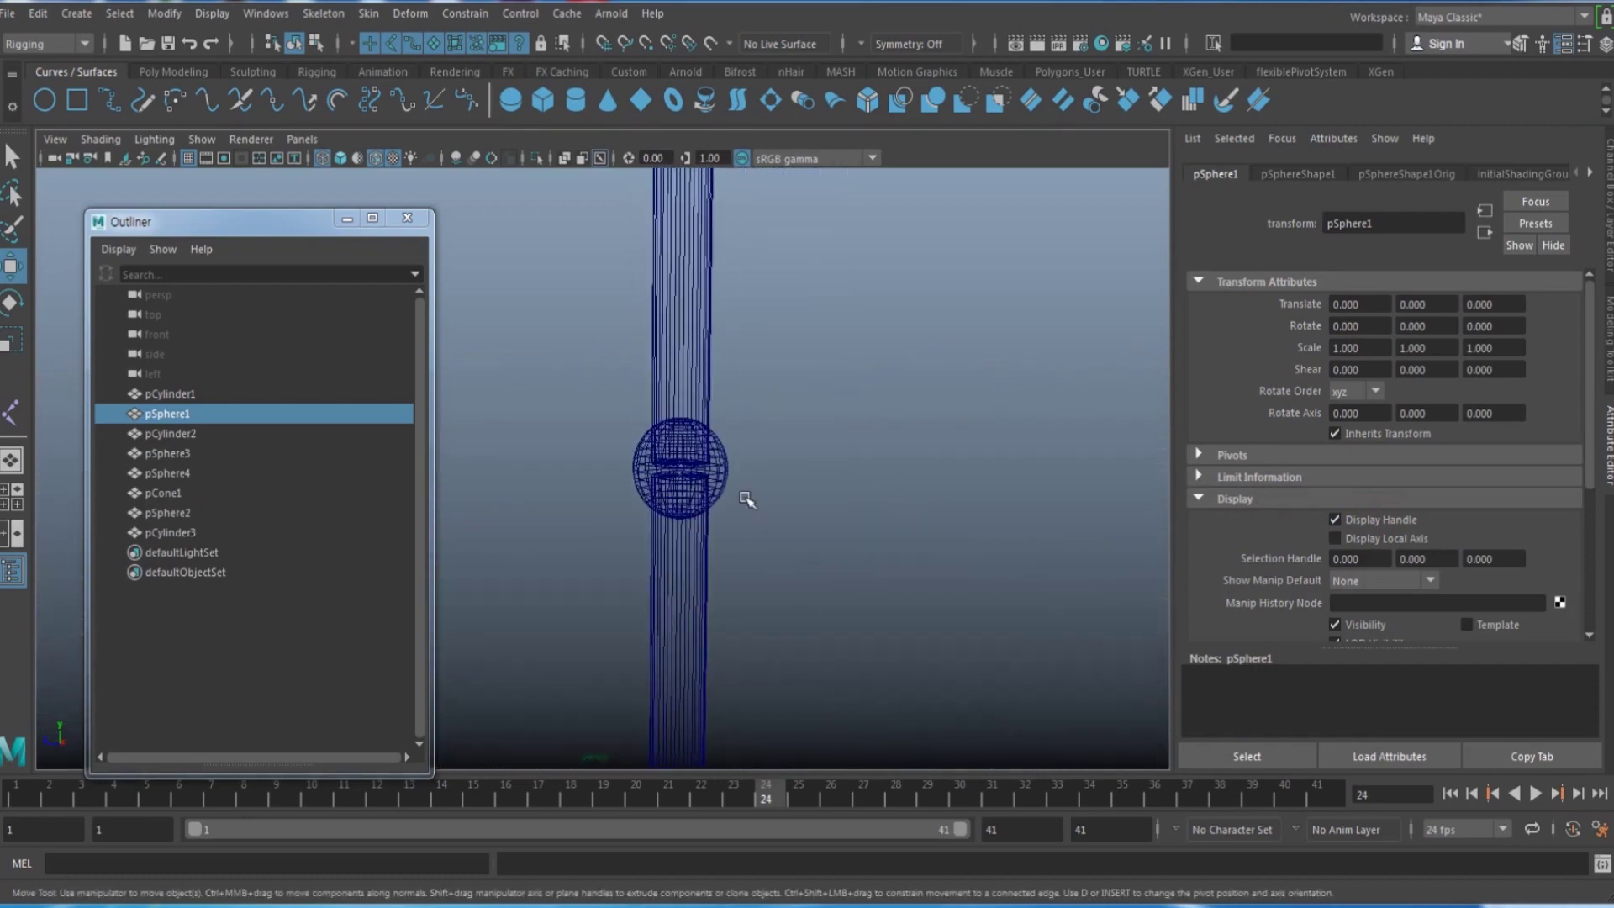
{"action": "left_click", "coordinate": [721, 481]}
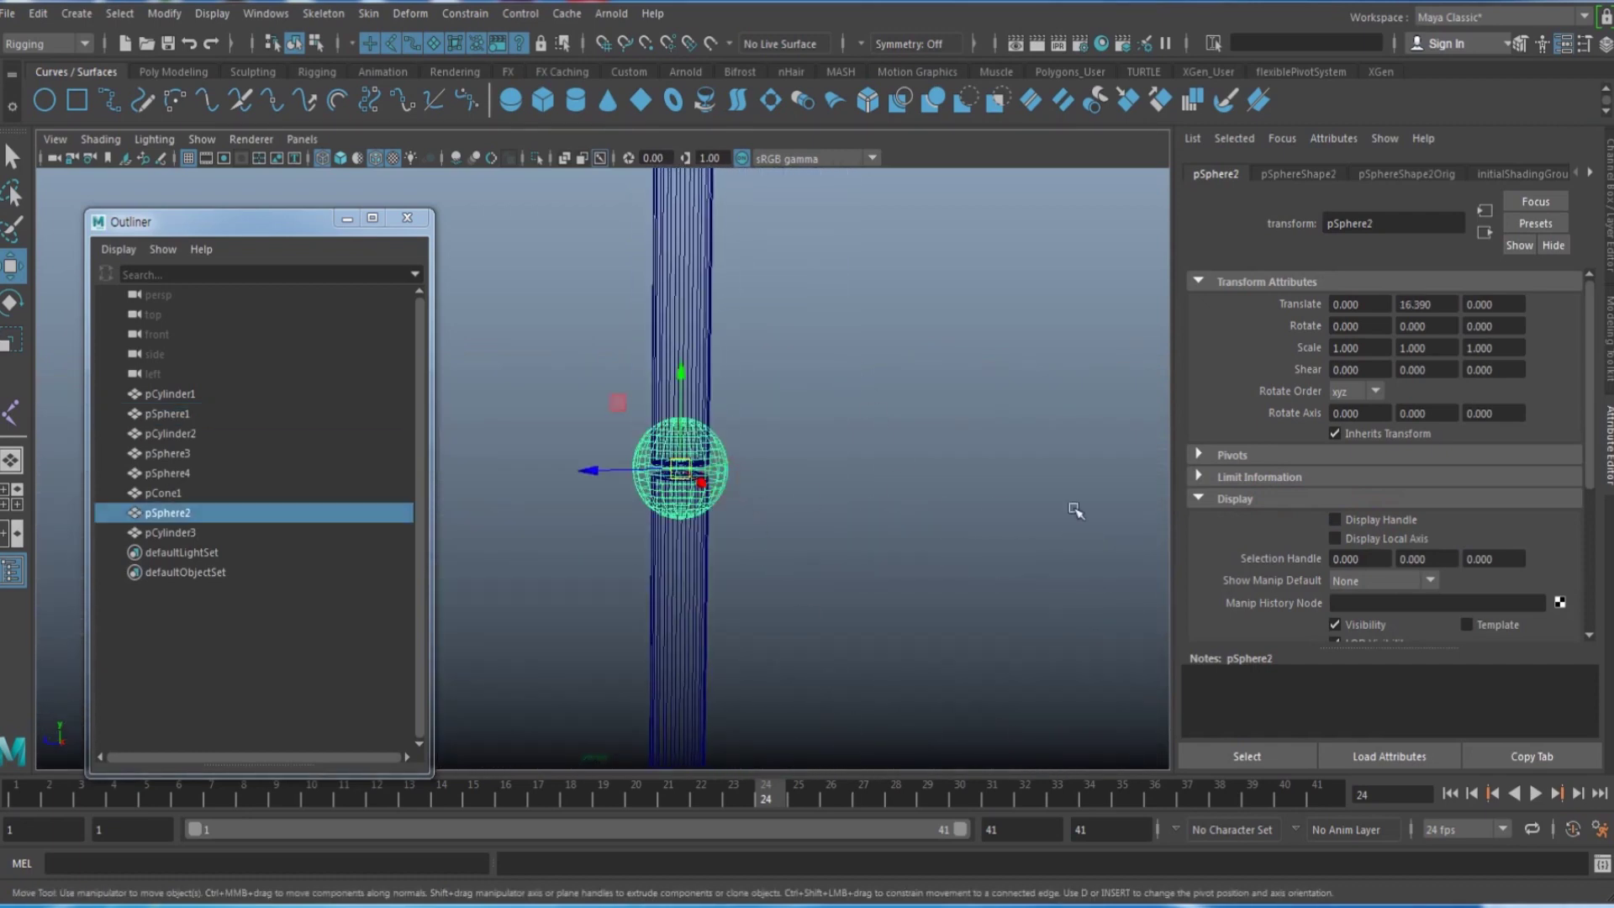
{"action": "left_click_drag", "start_coordinate": [807, 310], "coordinate": [835, 425], "text": "alt"}
{"action": "left_click", "coordinate": [832, 412]}
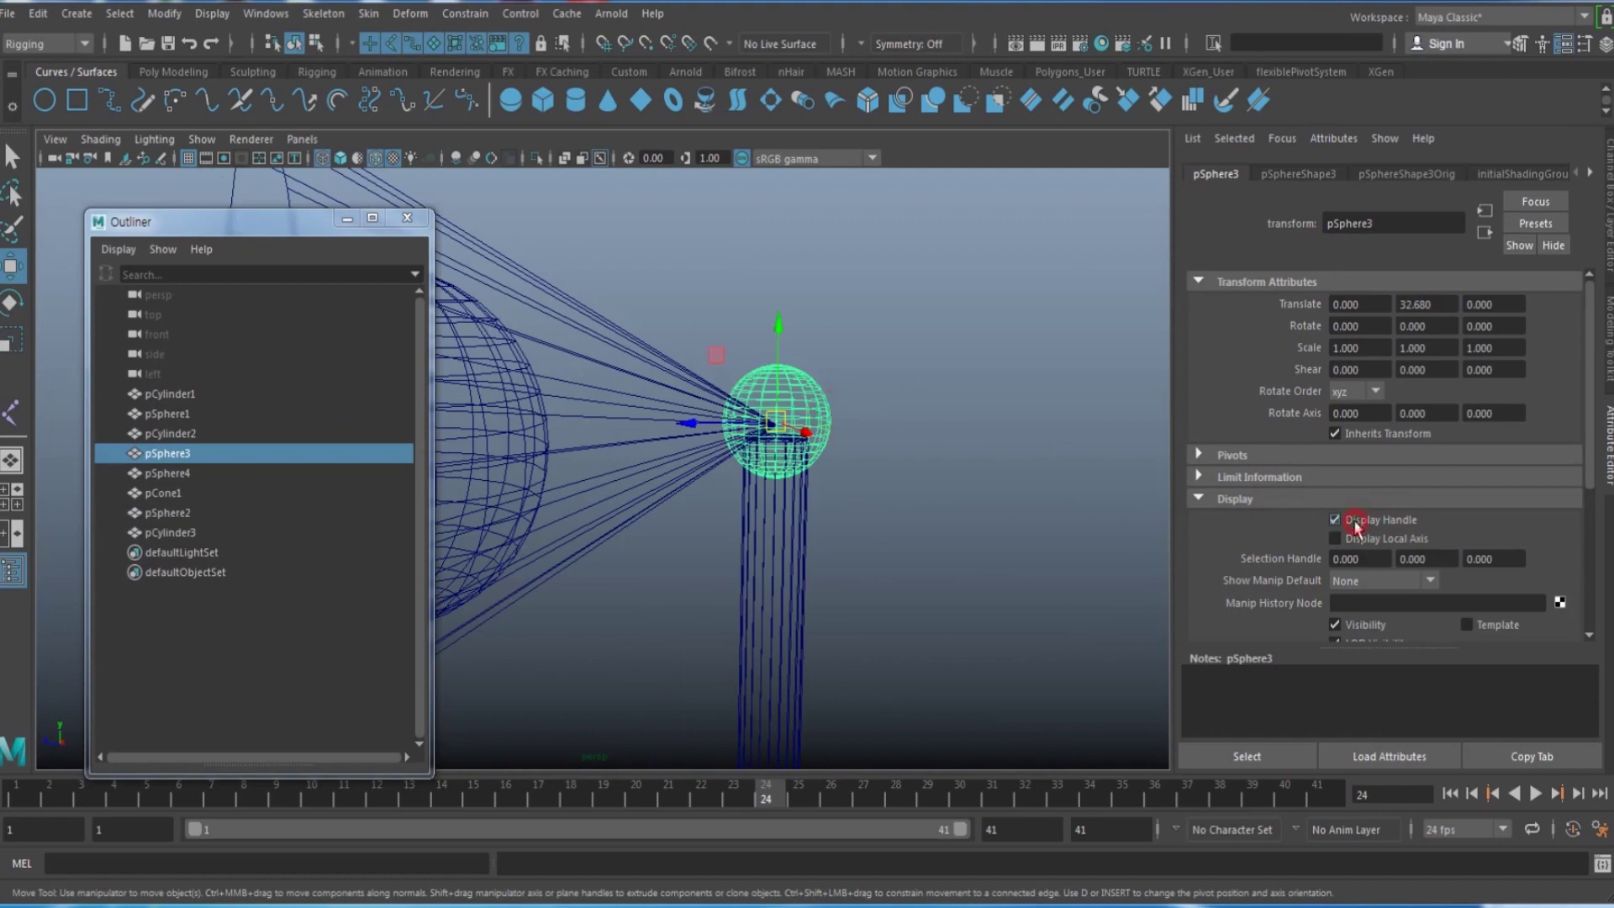
Step: Clear the selection and place the first skeleton joint at the center of the base sphere, using point snapping
{"action": "scroll", "coordinate": [987, 503], "scroll_direction": "down", "scroll_amount": 4}
{"action": "middle_click_drag", "start_coordinate": [892, 523], "coordinate": [818, 446], "text": "alt"}
{"action": "middle_click_drag", "start_coordinate": [906, 590], "coordinate": [905, 448], "text": "alt"}
{"action": "middle_click_drag", "start_coordinate": [868, 517], "coordinate": [893, 261], "text": "alt"}
{"action": "middle_click_drag", "start_coordinate": [853, 567], "coordinate": [854, 252], "text": "alt"}
{"action": "right_click_drag", "start_coordinate": [827, 390], "coordinate": [973, 367], "text": "alt"}
{"action": "middle_click_drag", "start_coordinate": [961, 328], "coordinate": [876, 432], "text": "alt"}
{"action": "middle_click_drag", "start_coordinate": [876, 370], "coordinate": [861, 428], "text": "alt"}
{"action": "left_click", "coordinate": [900, 263]}
{"action": "left_click_drag", "start_coordinate": [843, 358], "coordinate": [780, 385], "text": "alt"}
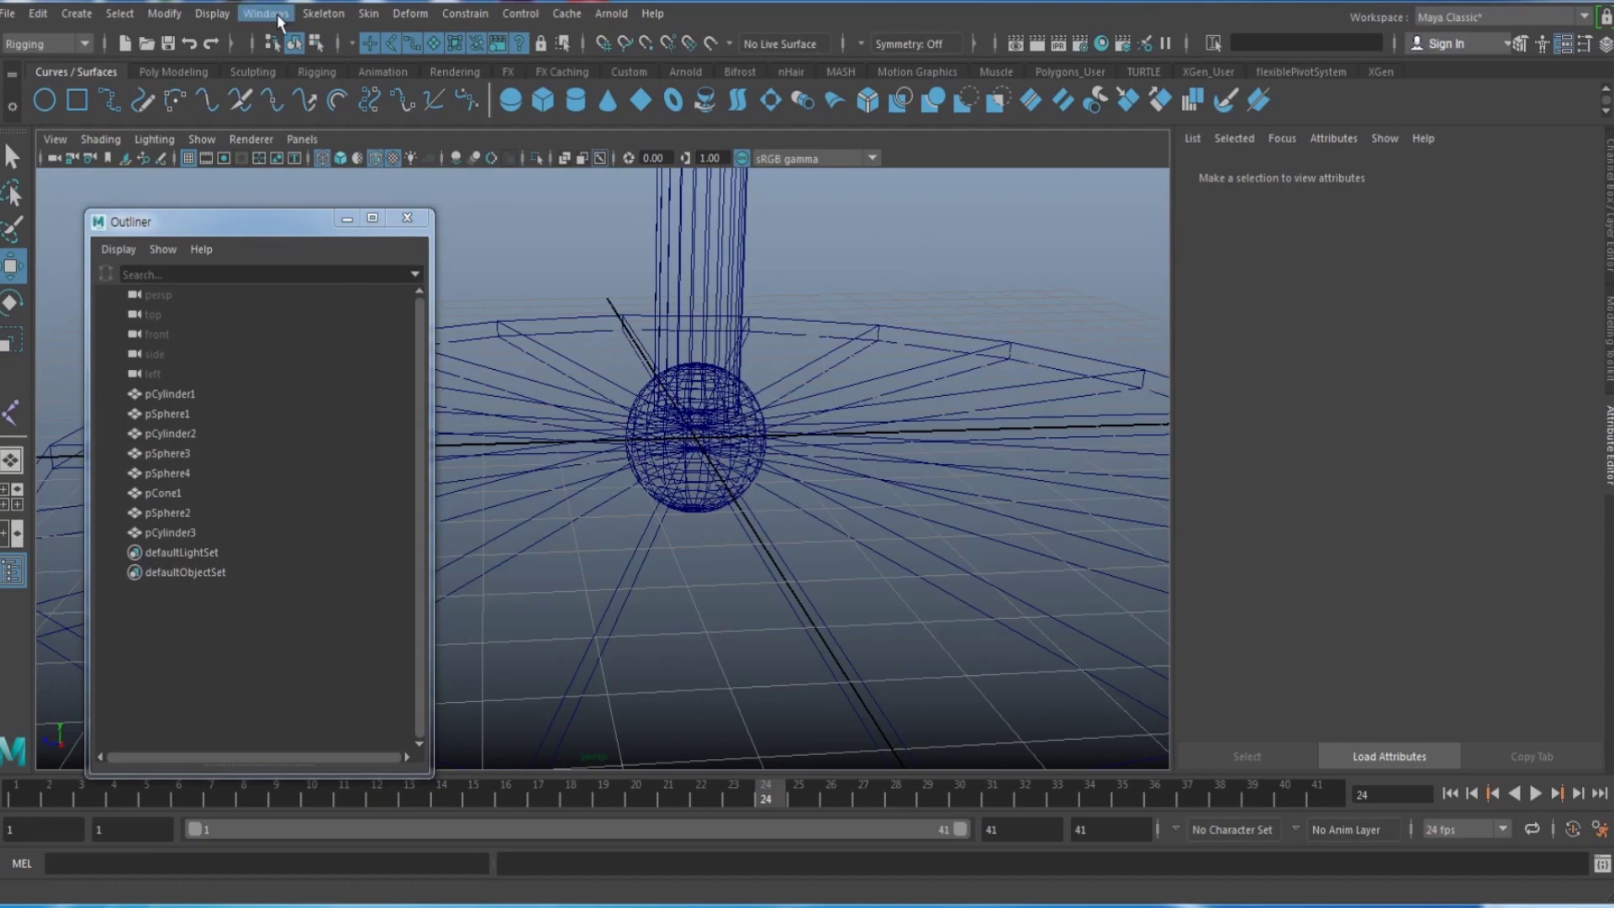
{"action": "left_click", "coordinate": [323, 13]}
{"action": "left_click", "coordinate": [339, 65]}
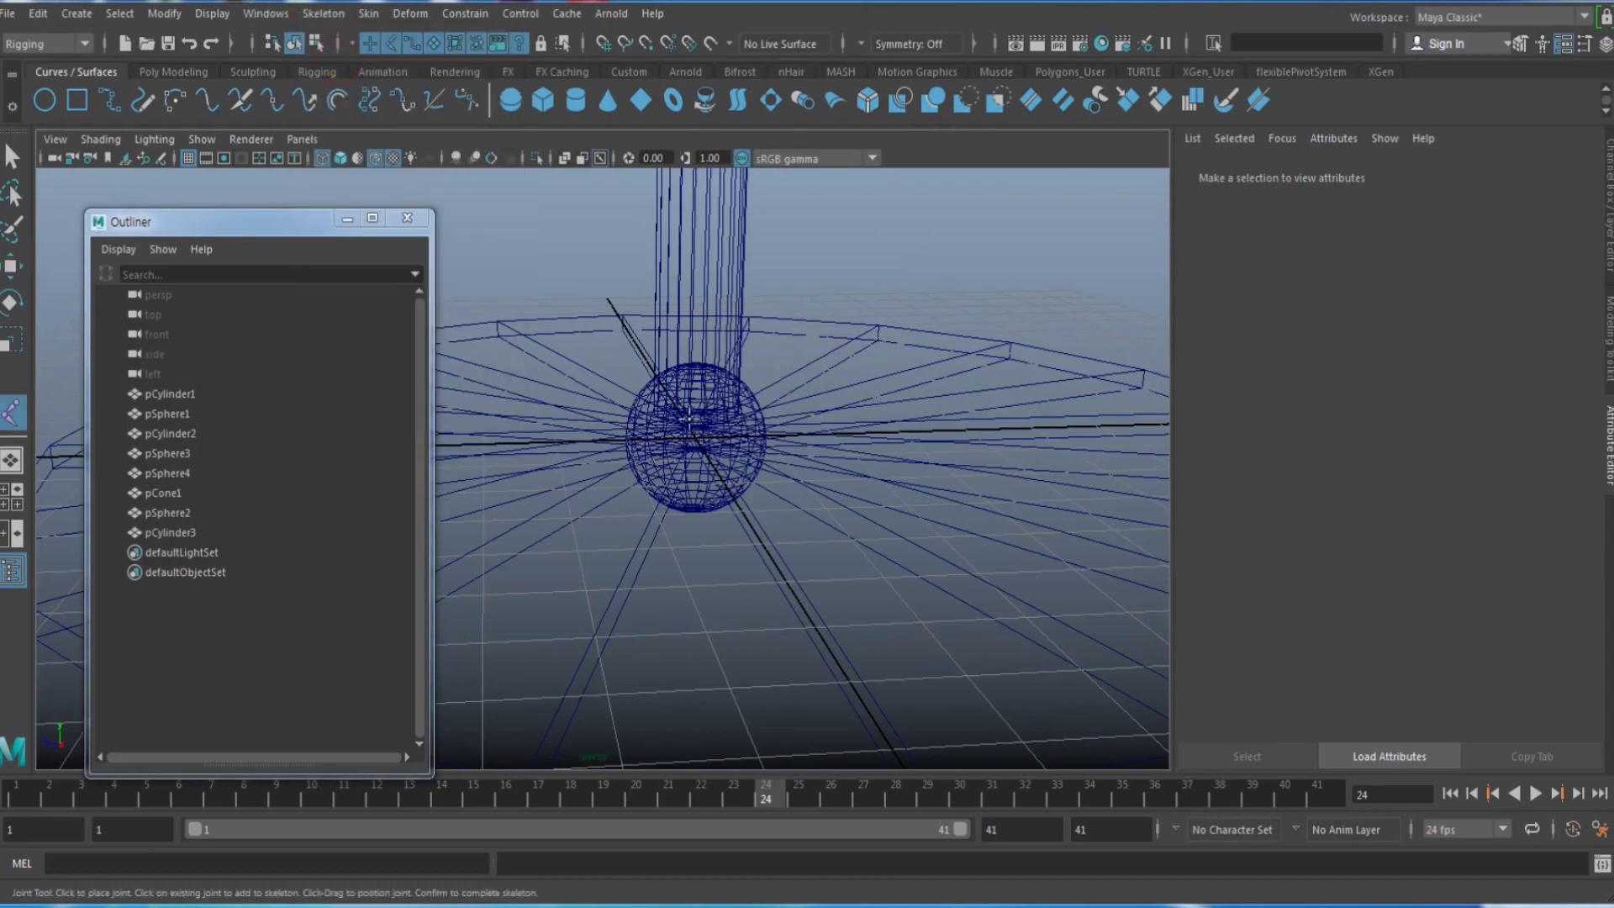
{"action": "scroll", "coordinate": [924, 521], "scroll_direction": "up", "scroll_amount": 10}
{"action": "right_click_drag", "start_coordinate": [914, 553], "coordinate": [1002, 561], "text": "alt"}
{"action": "mouse_move", "coordinate": [881, 518]}
{"action": "left_mouse_down", "text": "alt"}
{"action": "mouse_move", "coordinate": [889, 529]}
{"action": "mouse_move", "coordinate": [892, 508]}
{"action": "left_mouse_up", "text": "alt"}
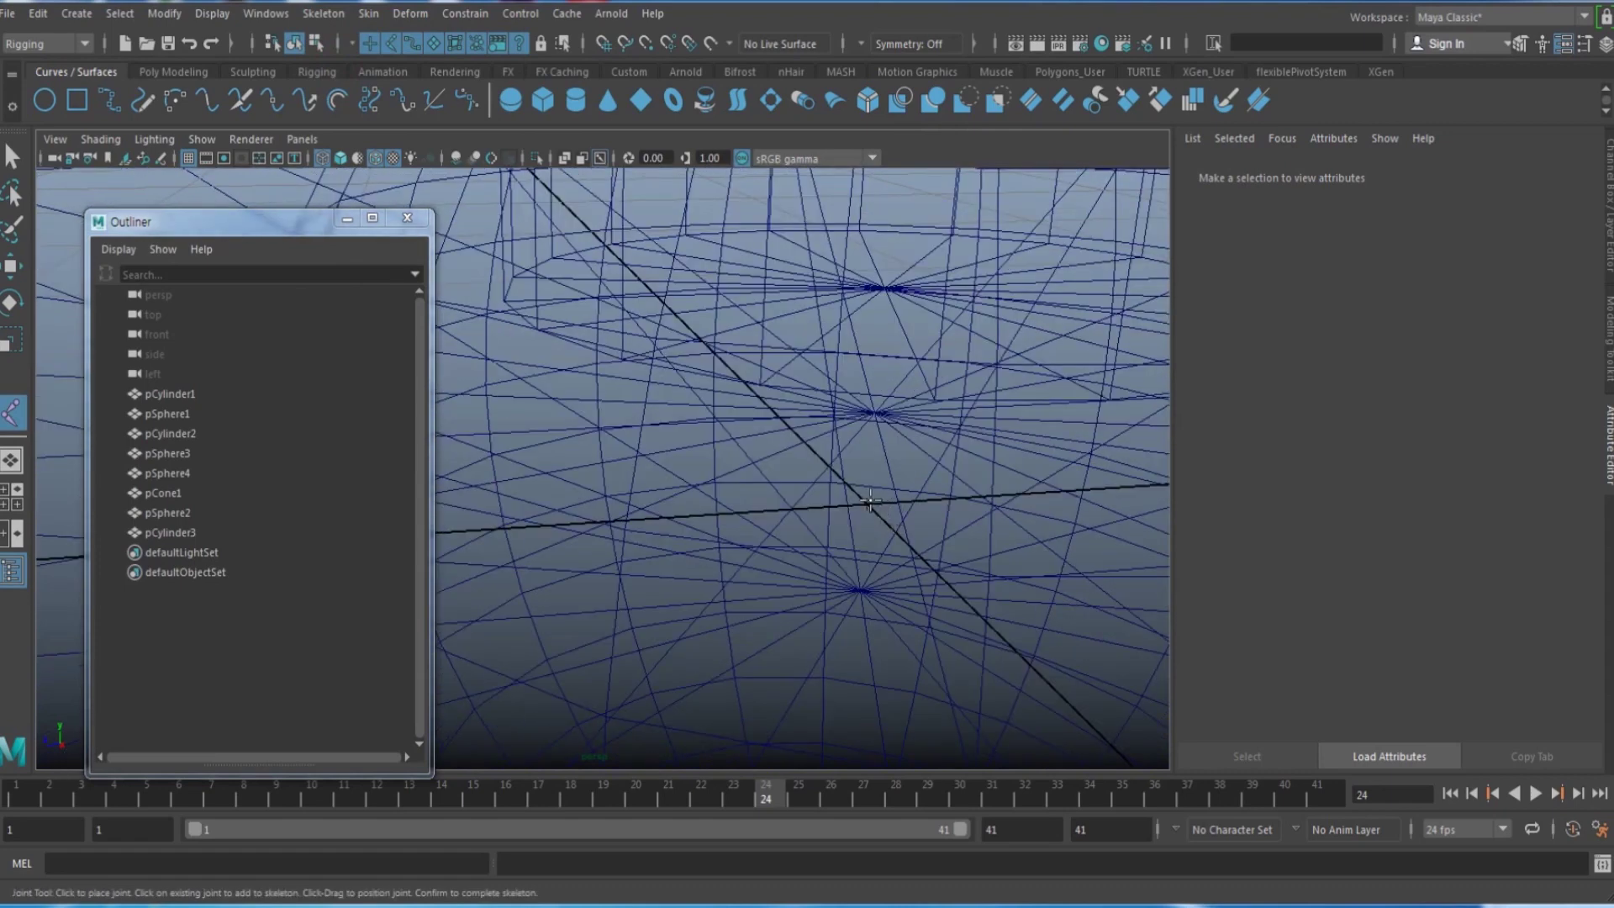
{"action": "key", "text": "v"}
{"action": "left_click", "coordinate": [868, 501]}
Step: Add the second joint of the chain, snapped to the center of the middle sphere
{"action": "scroll", "coordinate": [868, 502], "scroll_direction": "down", "scroll_amount": 10}
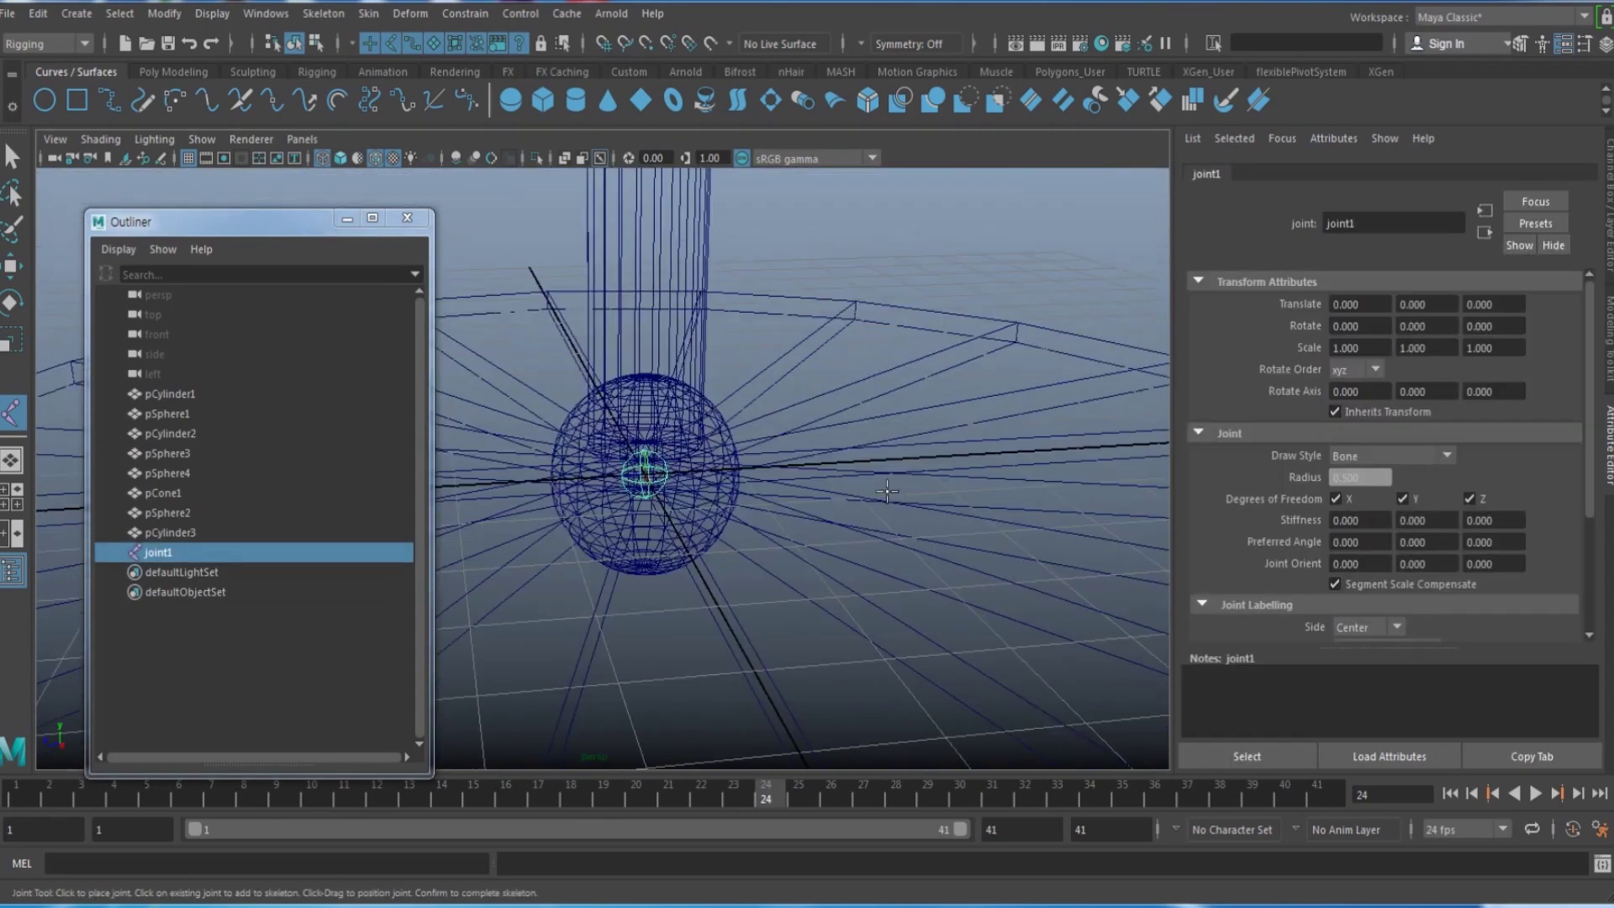
{"action": "middle_click_drag", "start_coordinate": [813, 603], "coordinate": [874, 739], "text": "alt"}
{"action": "middle_click_drag", "start_coordinate": [805, 457], "coordinate": [796, 562], "text": "alt"}
{"action": "right_click_drag", "start_coordinate": [796, 563], "coordinate": [1131, 622], "text": "alt"}
{"action": "middle_click_drag", "start_coordinate": [1045, 458], "coordinate": [960, 550], "text": "alt"}
{"action": "scroll", "coordinate": [960, 549], "scroll_direction": "up", "scroll_amount": 10}
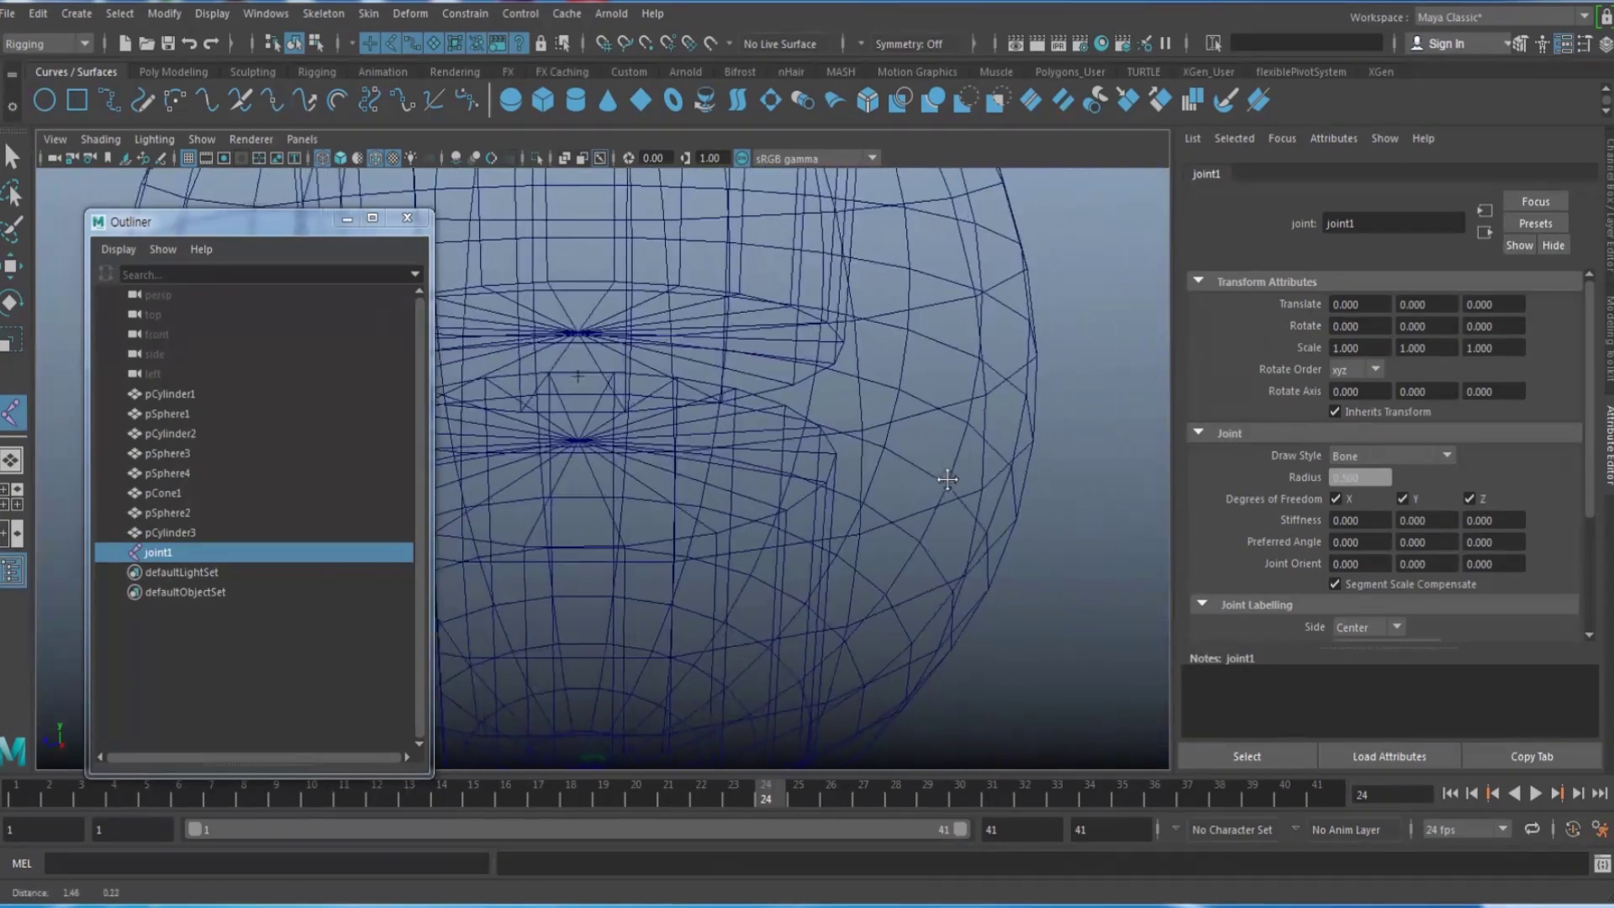
{"action": "scroll", "coordinate": [950, 482], "scroll_direction": "up", "scroll_amount": 3}
{"action": "key", "text": "v"}
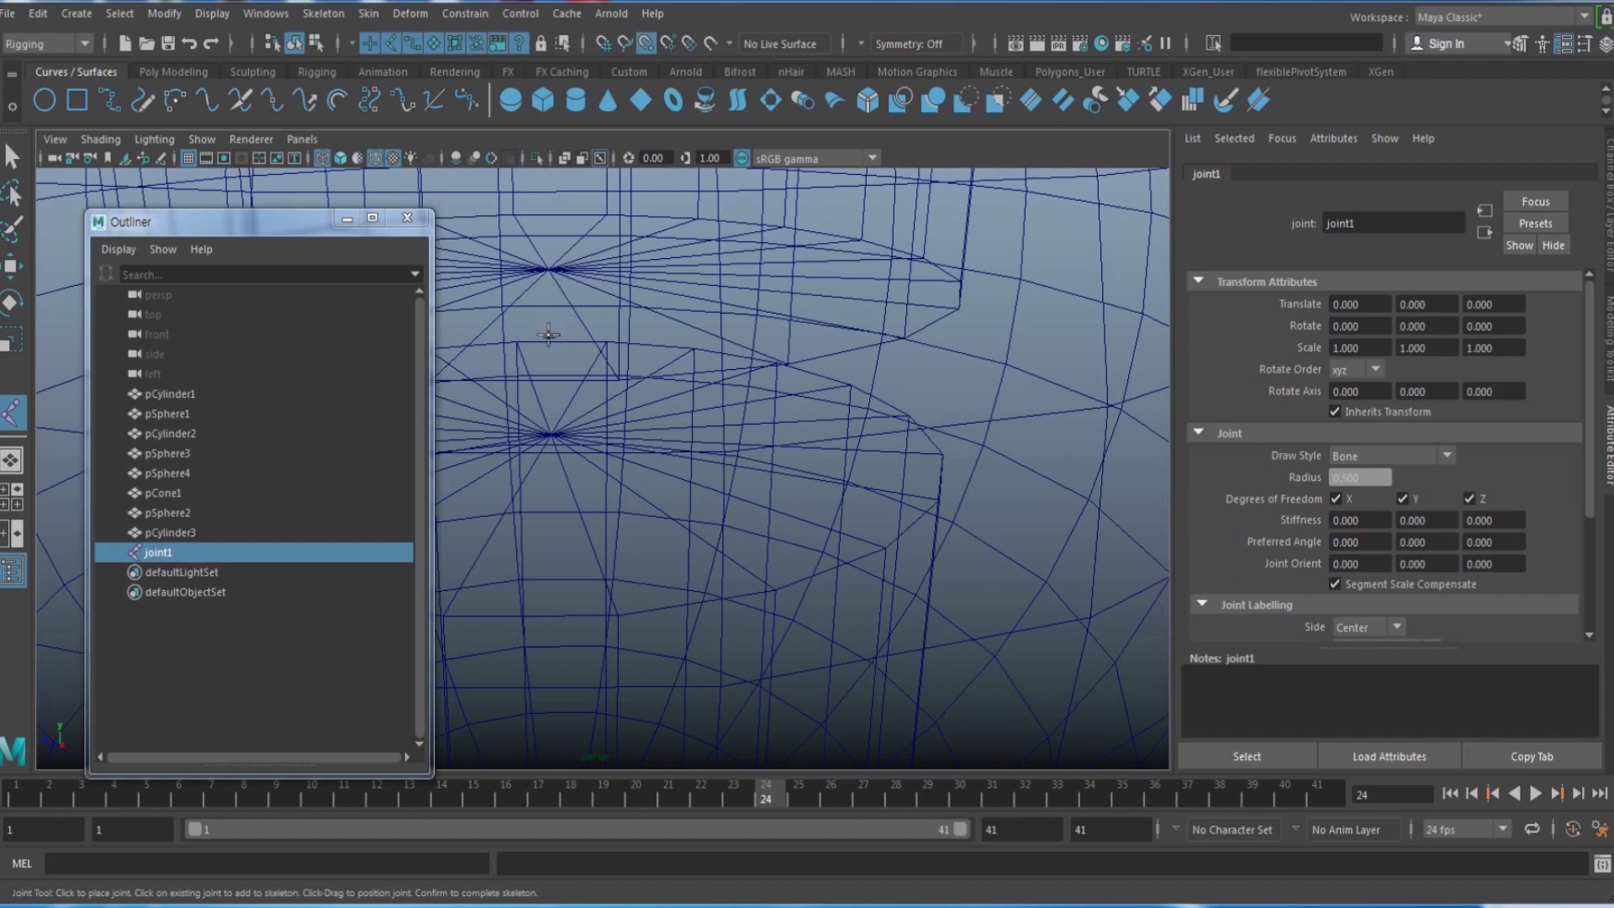
{"action": "left_click", "coordinate": [549, 335]}
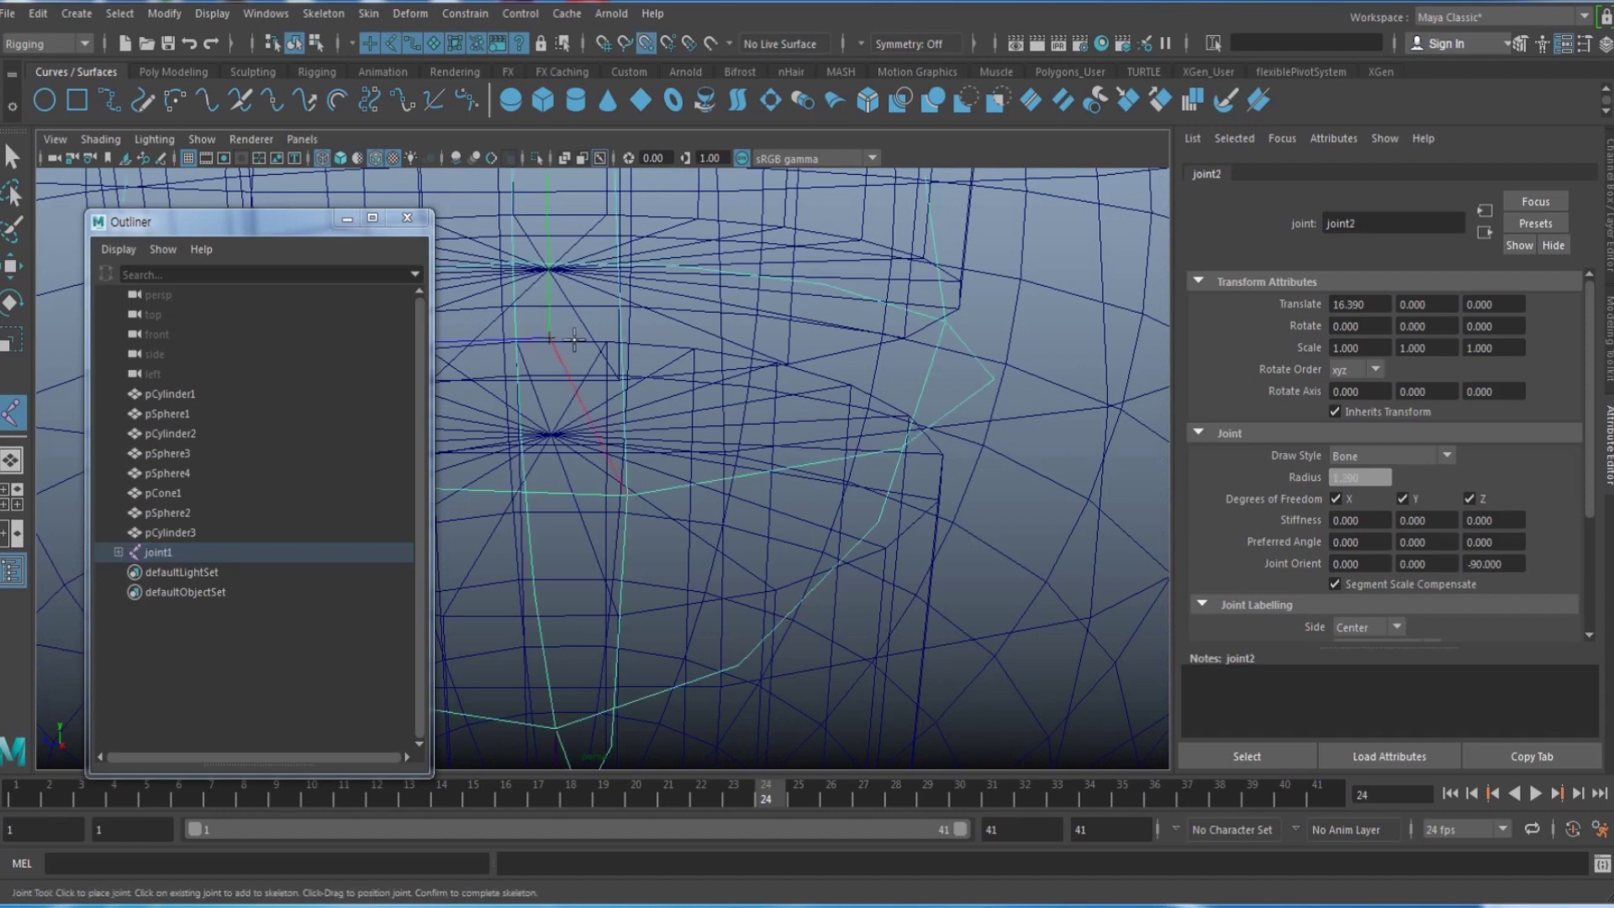
Step: Add the third joint, snapped to the center of the sphere at the top of the pole
{"action": "scroll", "coordinate": [580, 336], "scroll_direction": "down", "scroll_amount": 5}
{"action": "middle_click_drag", "start_coordinate": [615, 270], "coordinate": [655, 580], "text": "alt"}
{"action": "right_click_drag", "start_coordinate": [665, 561], "coordinate": [736, 561], "text": "alt"}
{"action": "scroll", "coordinate": [736, 560], "scroll_direction": "up", "scroll_amount": 2}
{"action": "key", "text": "v"}
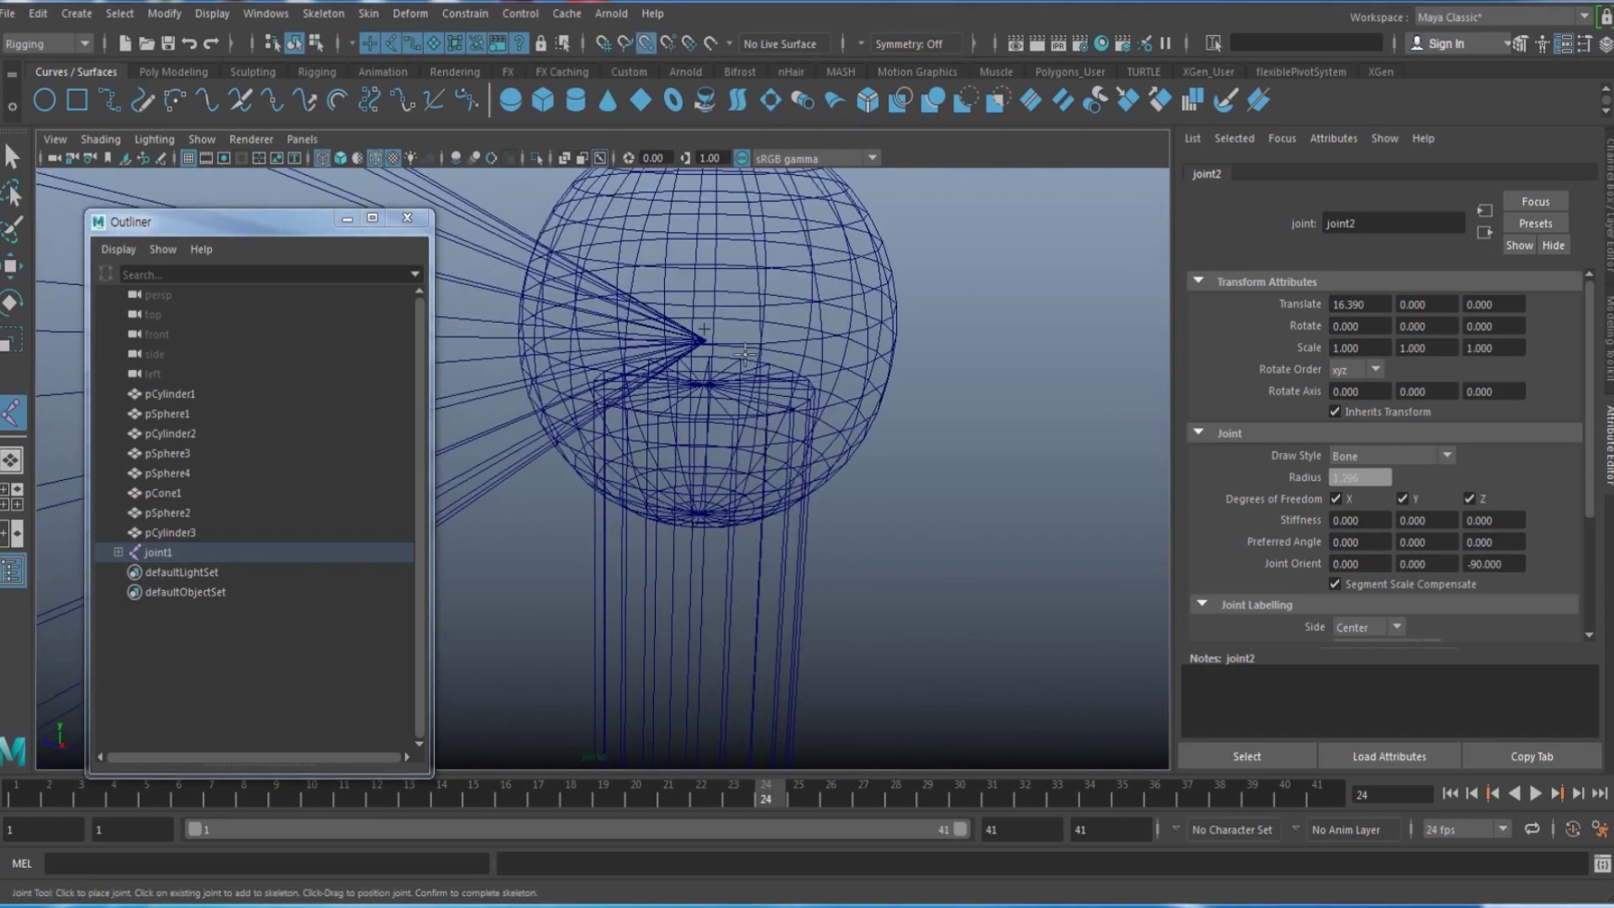
{"action": "left_click", "coordinate": [707, 330]}
Step: Switch to an orthographic side view, add the end joint just in front of the bulb, and finish the joint chain
{"action": "key", "text": "space"}
{"action": "left_click_drag", "start_coordinate": [721, 331], "coordinate": [760, 335]}
{"action": "scroll", "coordinate": [758, 333], "scroll_direction": "down", "scroll_amount": 5}
{"action": "middle_click_drag", "start_coordinate": [719, 286], "coordinate": [803, 767], "text": "alt"}
{"action": "right_click_drag", "start_coordinate": [728, 525], "coordinate": [1085, 580], "text": "alt"}
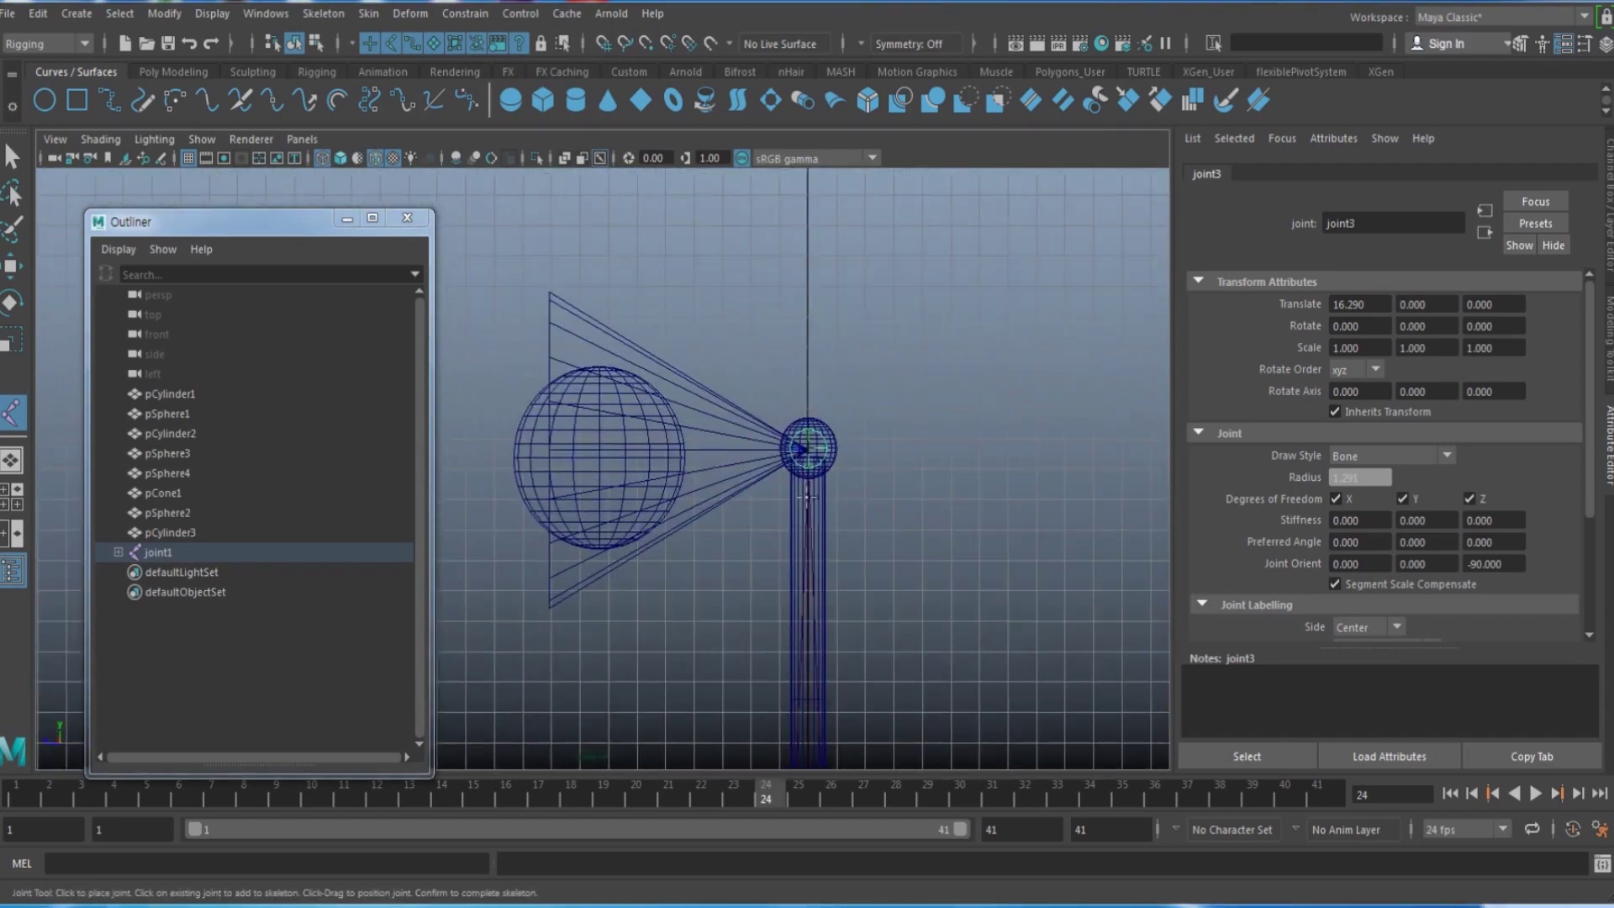
{"action": "left_click", "coordinate": [510, 452]}
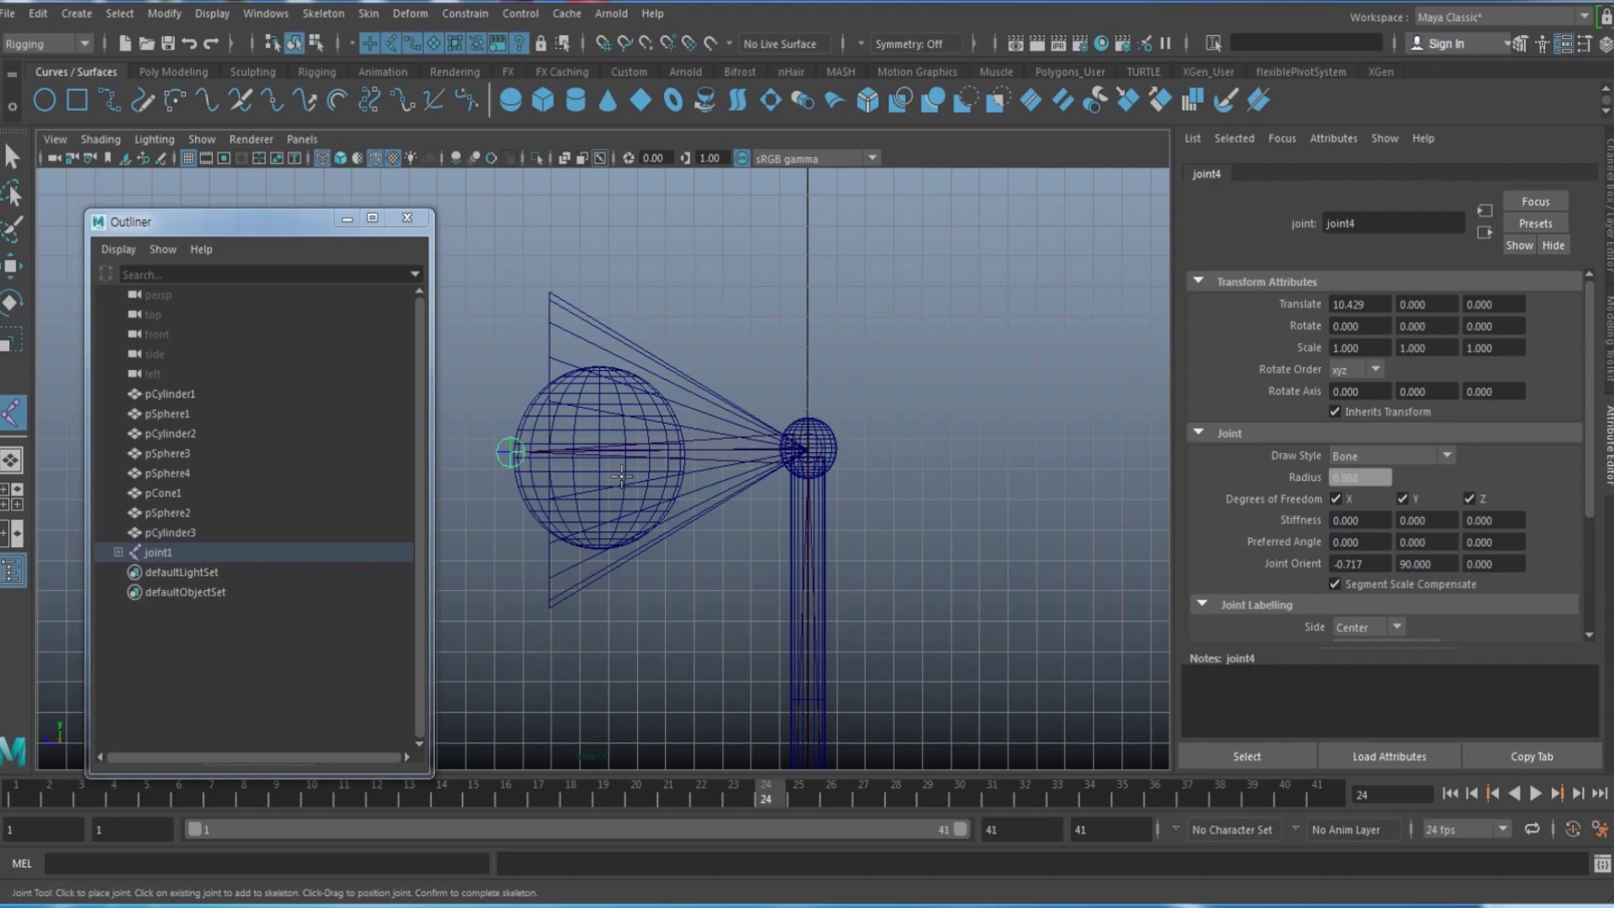
{"action": "key", "text": "Return"}
{"action": "key", "text": "w"}
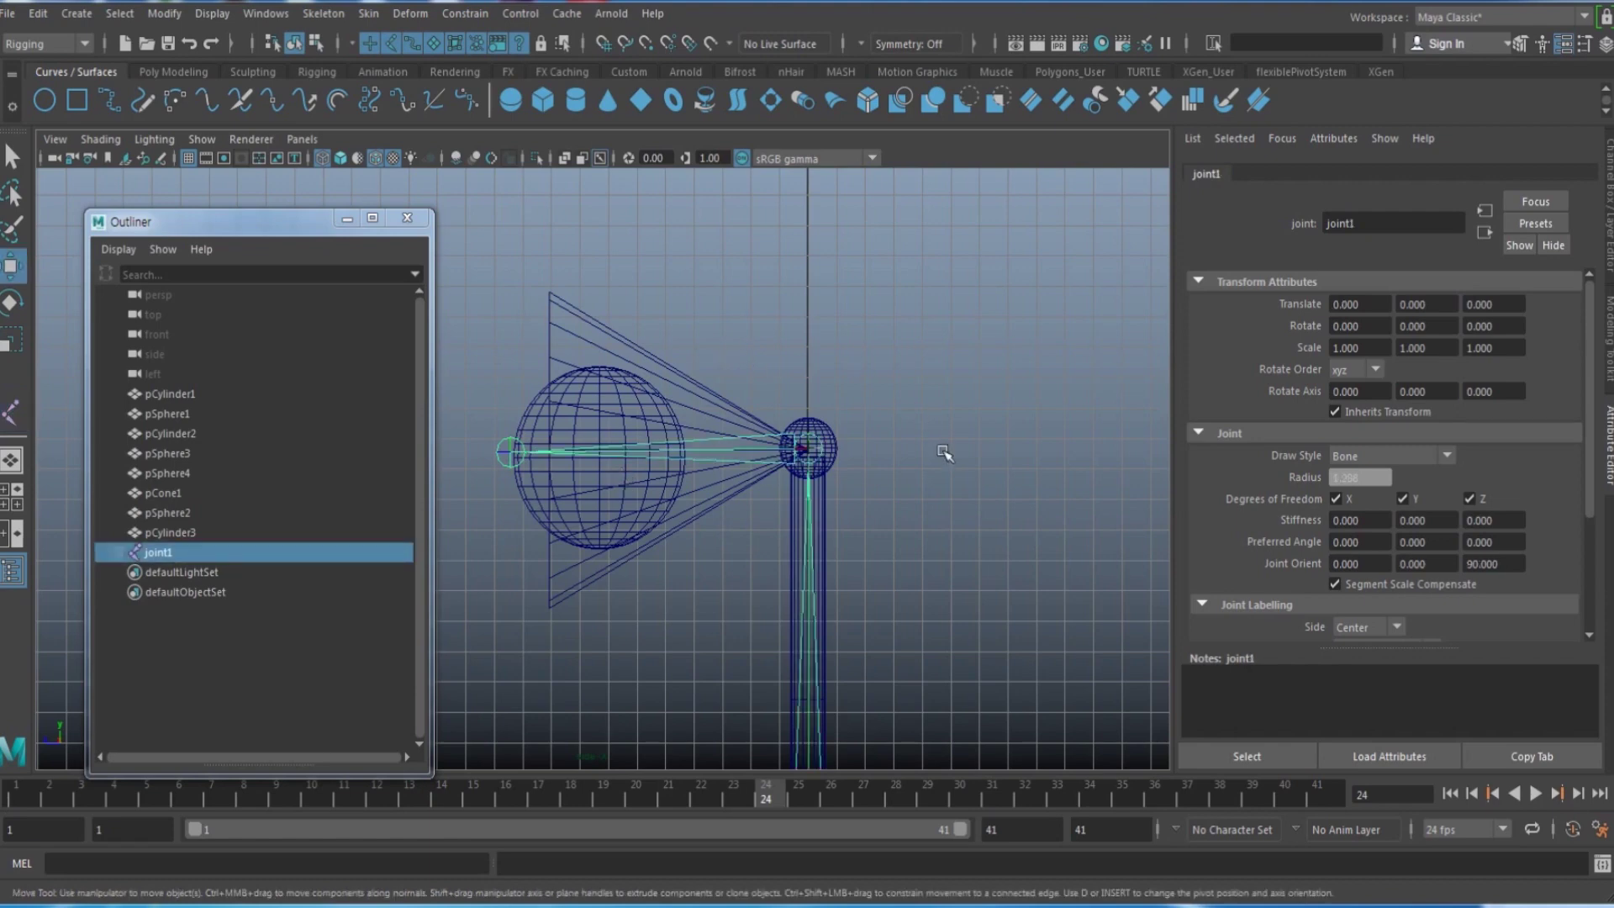
Step: Frame the whole lamp with its joint chain and return to shaded display
{"action": "middle_click_drag", "start_coordinate": [943, 454], "coordinate": [955, 389], "text": "alt"}
{"action": "scroll", "coordinate": [962, 509], "scroll_direction": "down", "scroll_amount": 5}
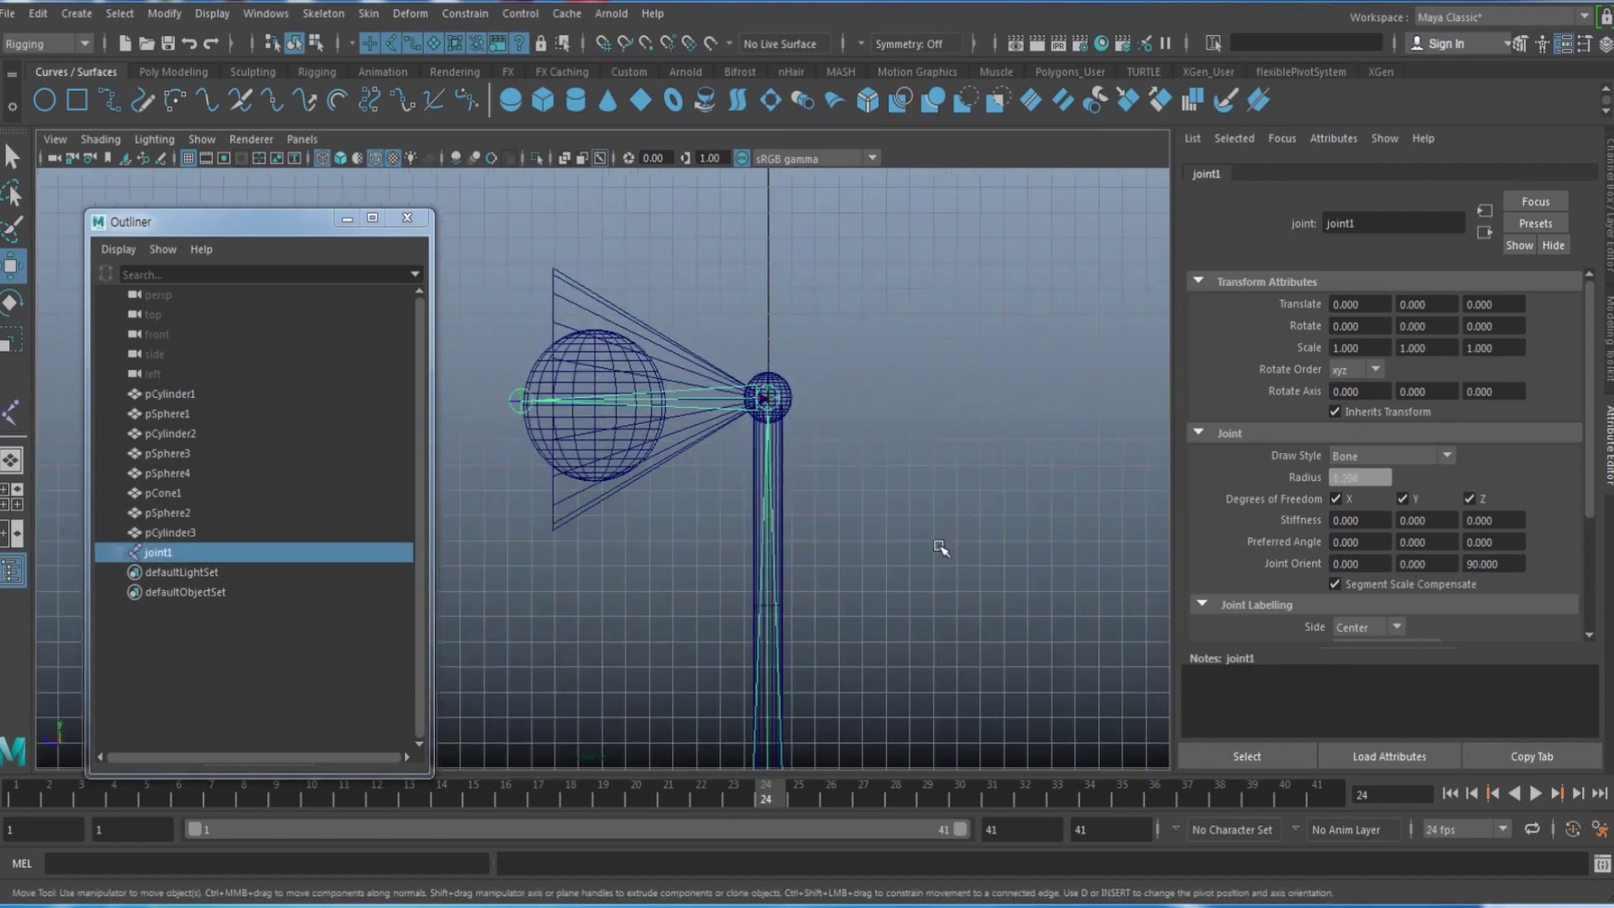
{"action": "middle_click_drag", "start_coordinate": [864, 640], "coordinate": [808, 607], "text": "alt"}
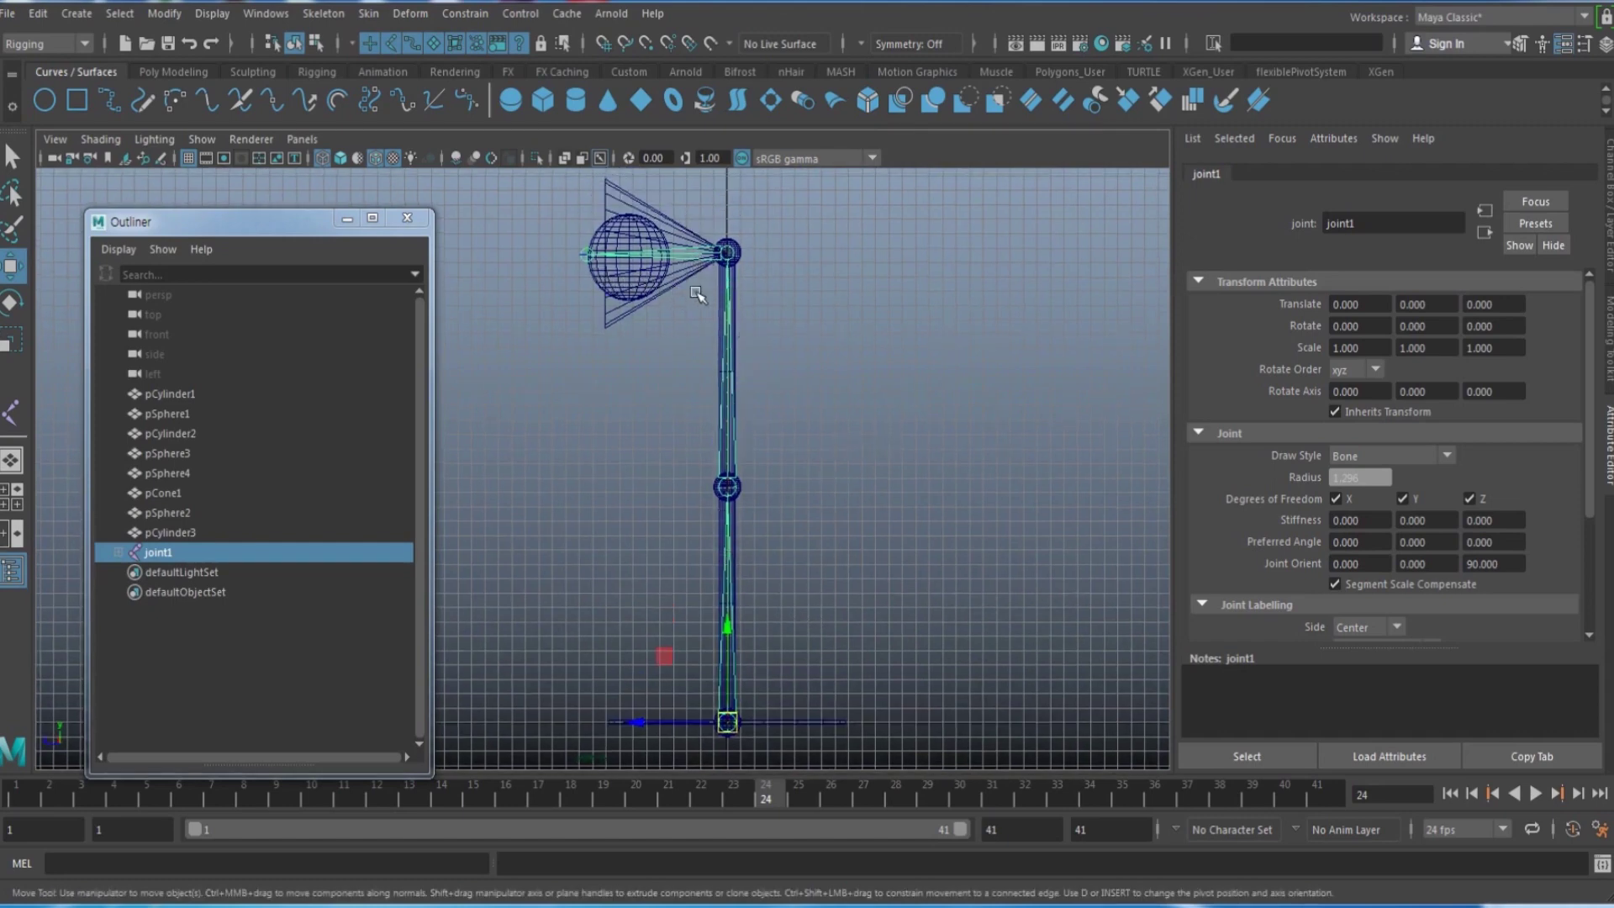
{"action": "middle_click_drag", "start_coordinate": [690, 316], "coordinate": [683, 342], "text": "alt"}
{"action": "key", "text": "5"}
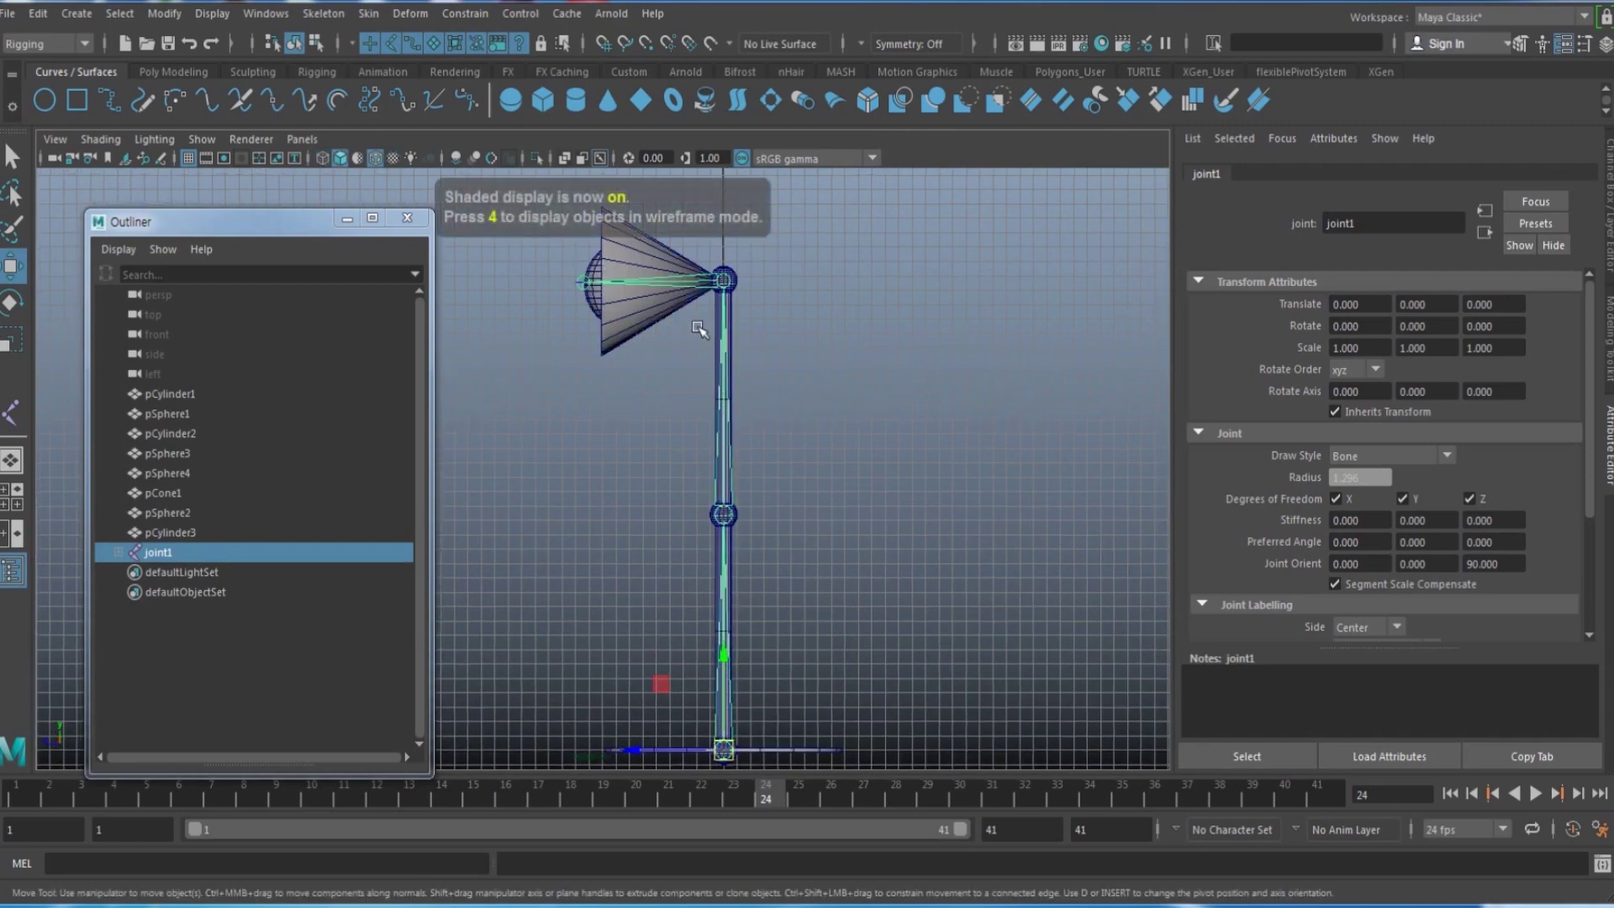
Step: Select the joint at the lamp head and toggle X-Ray Joints off and on to compare the display, leaving it enabled
{"action": "scroll", "coordinate": [694, 327], "scroll_direction": "up", "scroll_amount": 2}
{"action": "middle_click_drag", "start_coordinate": [685, 329], "coordinate": [637, 445], "text": "alt"}
{"action": "left_click", "coordinate": [684, 389]}
{"action": "left_click", "coordinate": [689, 335]}
{"action": "right_click_drag", "start_coordinate": [638, 446], "coordinate": [926, 467], "text": "alt"}
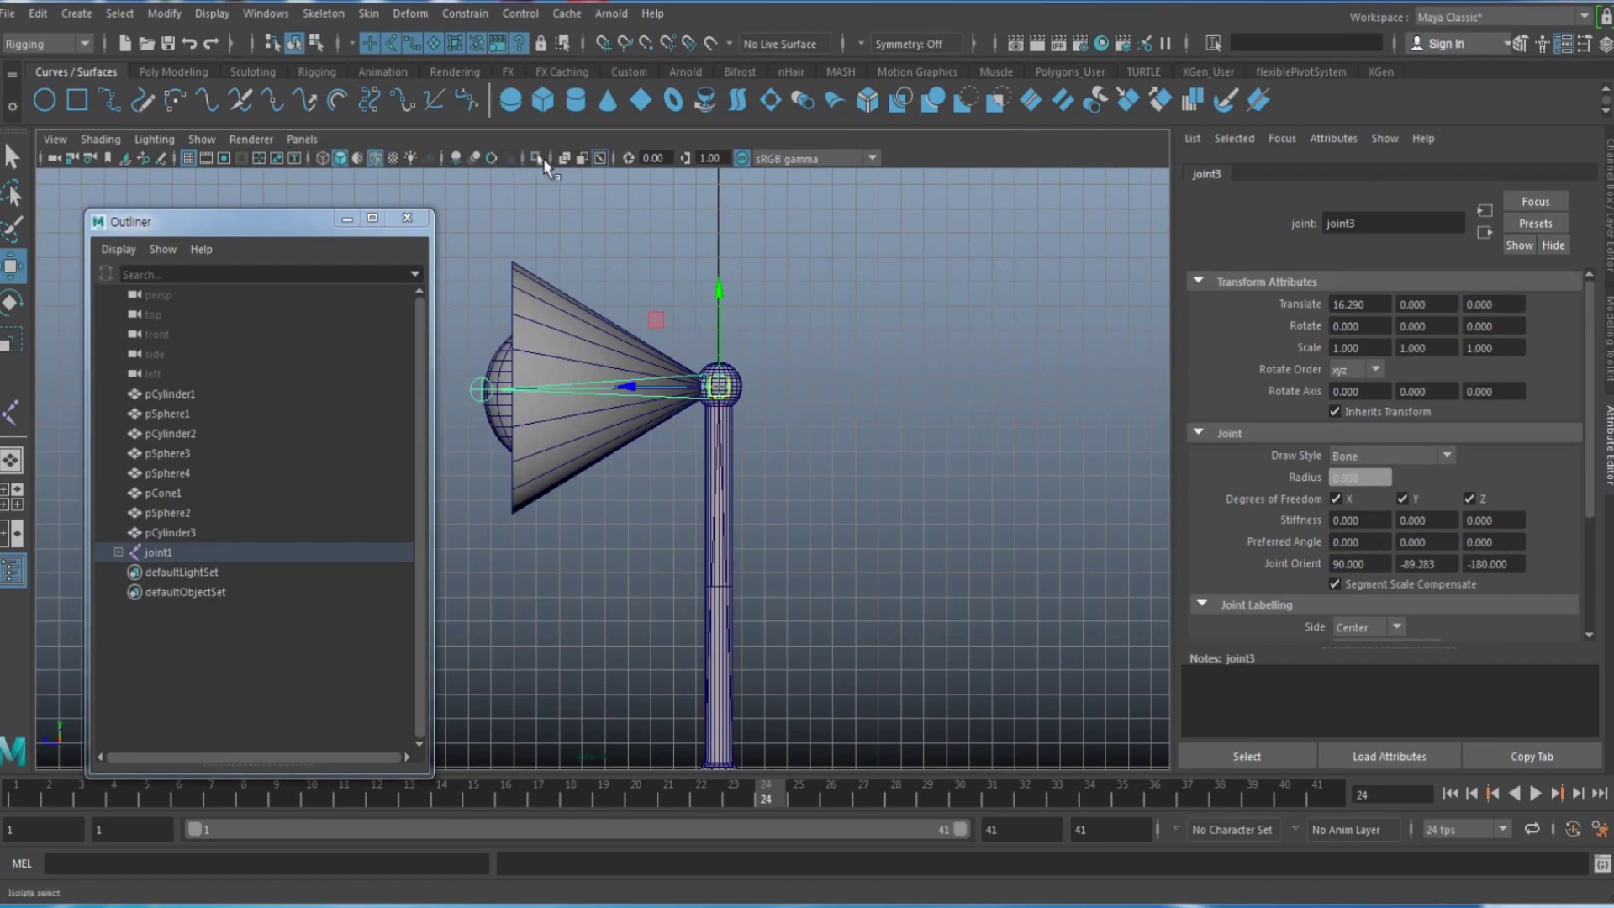
{"action": "left_click", "coordinate": [600, 159]}
{"action": "left_click", "coordinate": [600, 159]}
{"action": "left_click", "coordinate": [600, 159]}
{"action": "left_click", "coordinate": [601, 160]}
{"action": "left_click", "coordinate": [600, 160]}
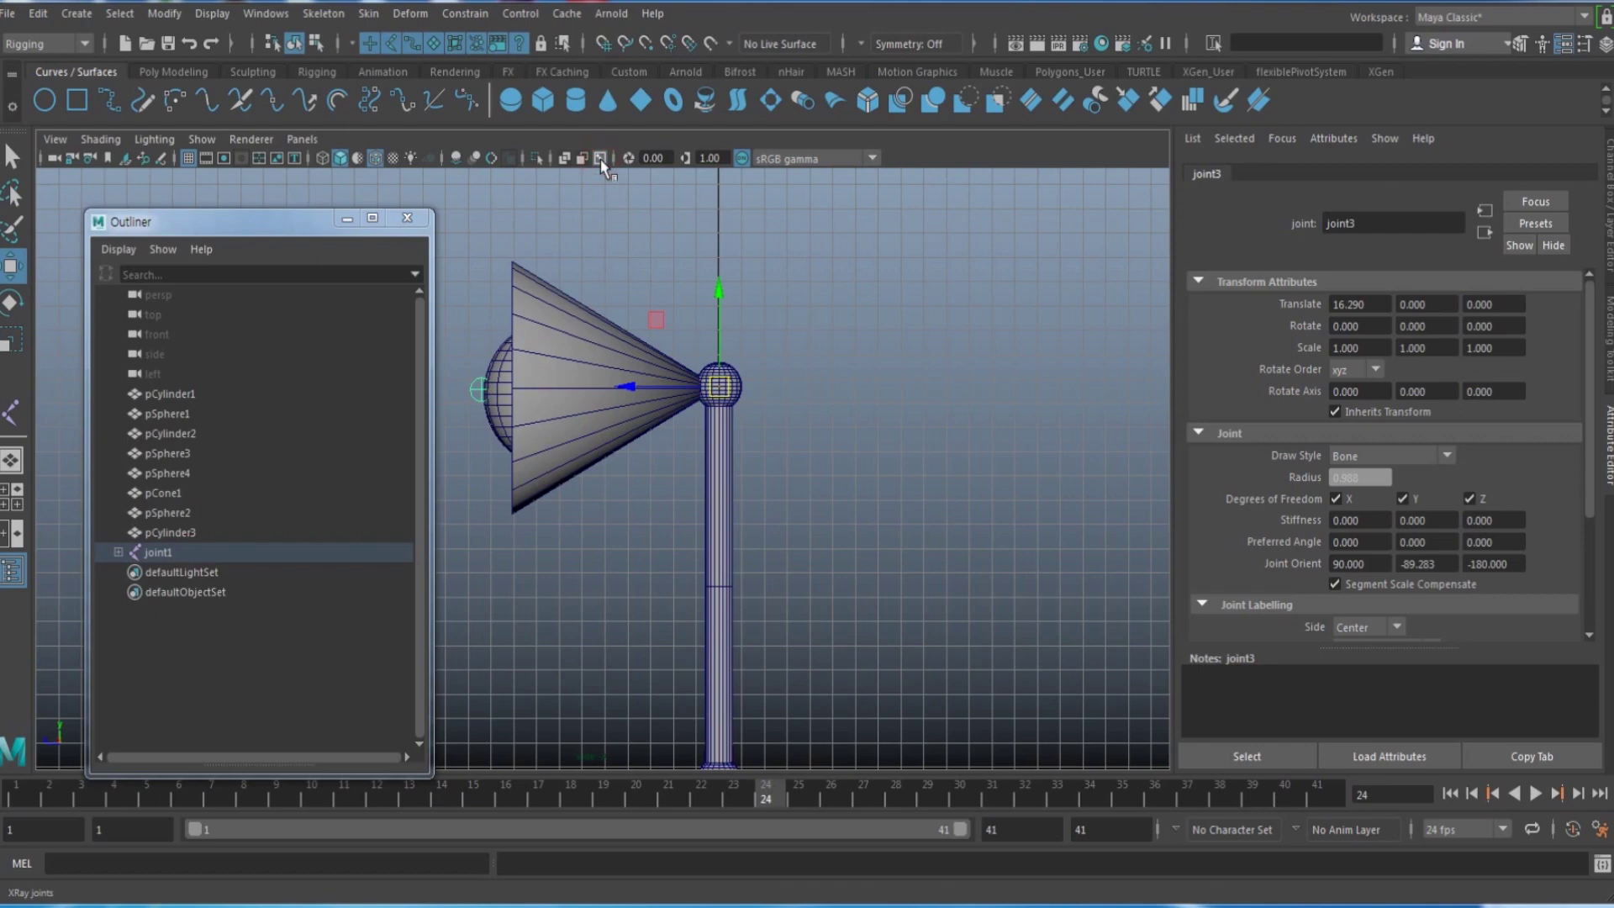
{"action": "left_click", "coordinate": [601, 159]}
{"action": "left_click", "coordinate": [600, 158]}
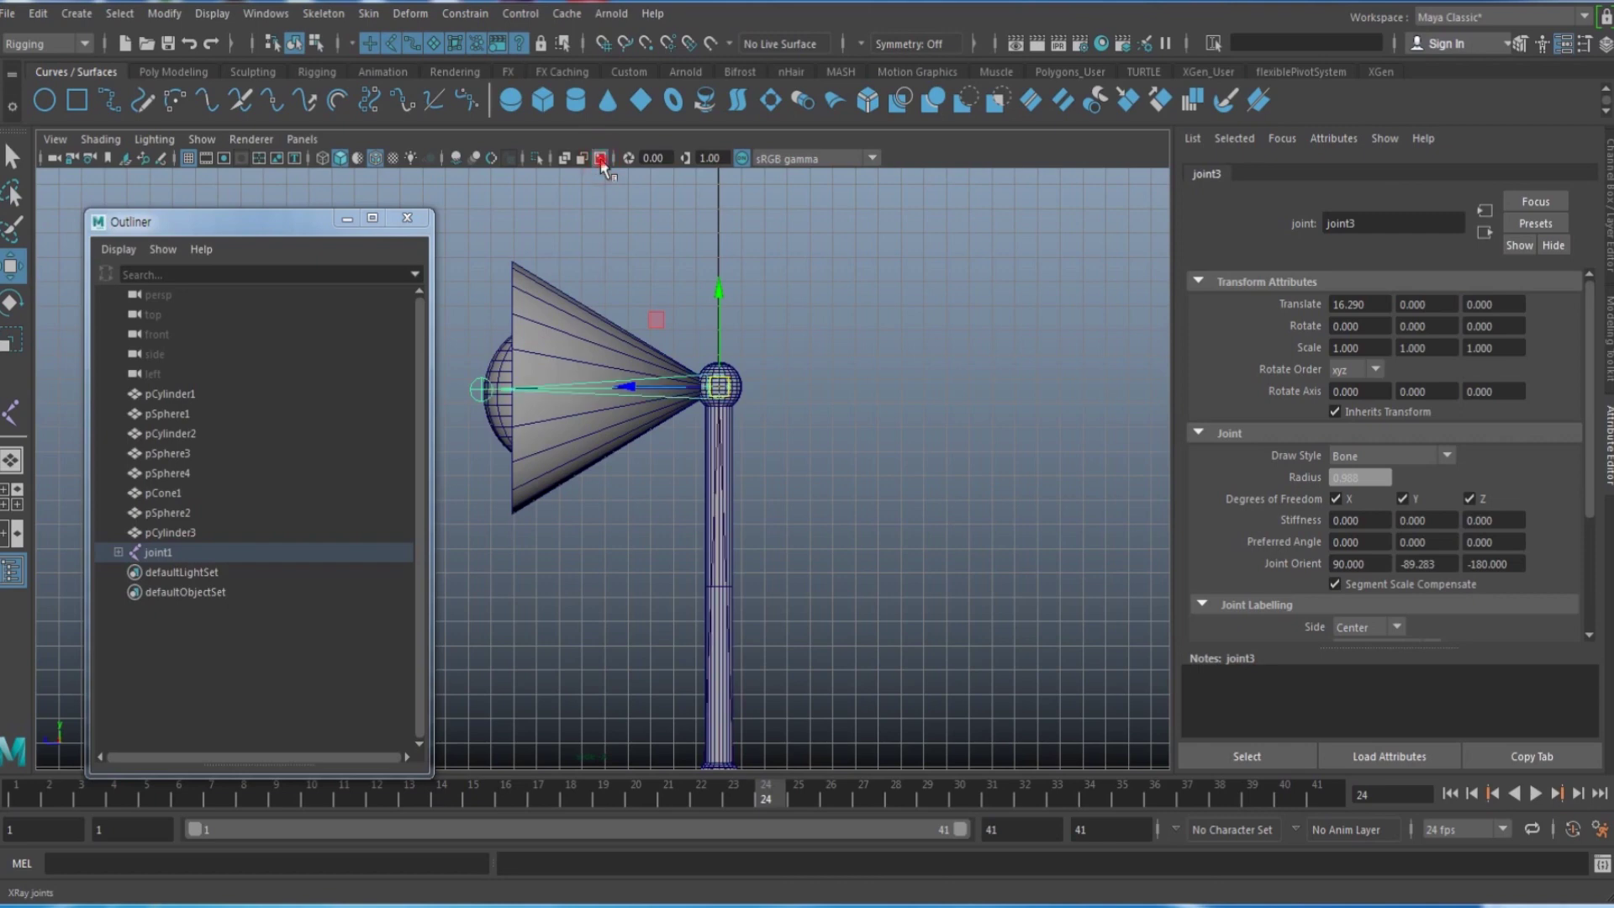
{"action": "left_click", "coordinate": [601, 159]}
Step: Try rotating the middle joint about -8.6 degrees around its Y axis, and undo the rotation
{"action": "middle_click_drag", "start_coordinate": [940, 546], "coordinate": [969, 442], "text": "alt"}
{"action": "scroll", "coordinate": [969, 441], "scroll_direction": "down", "scroll_amount": 2}
{"action": "middle_click_drag", "start_coordinate": [927, 671], "coordinate": [904, 472], "text": "alt"}
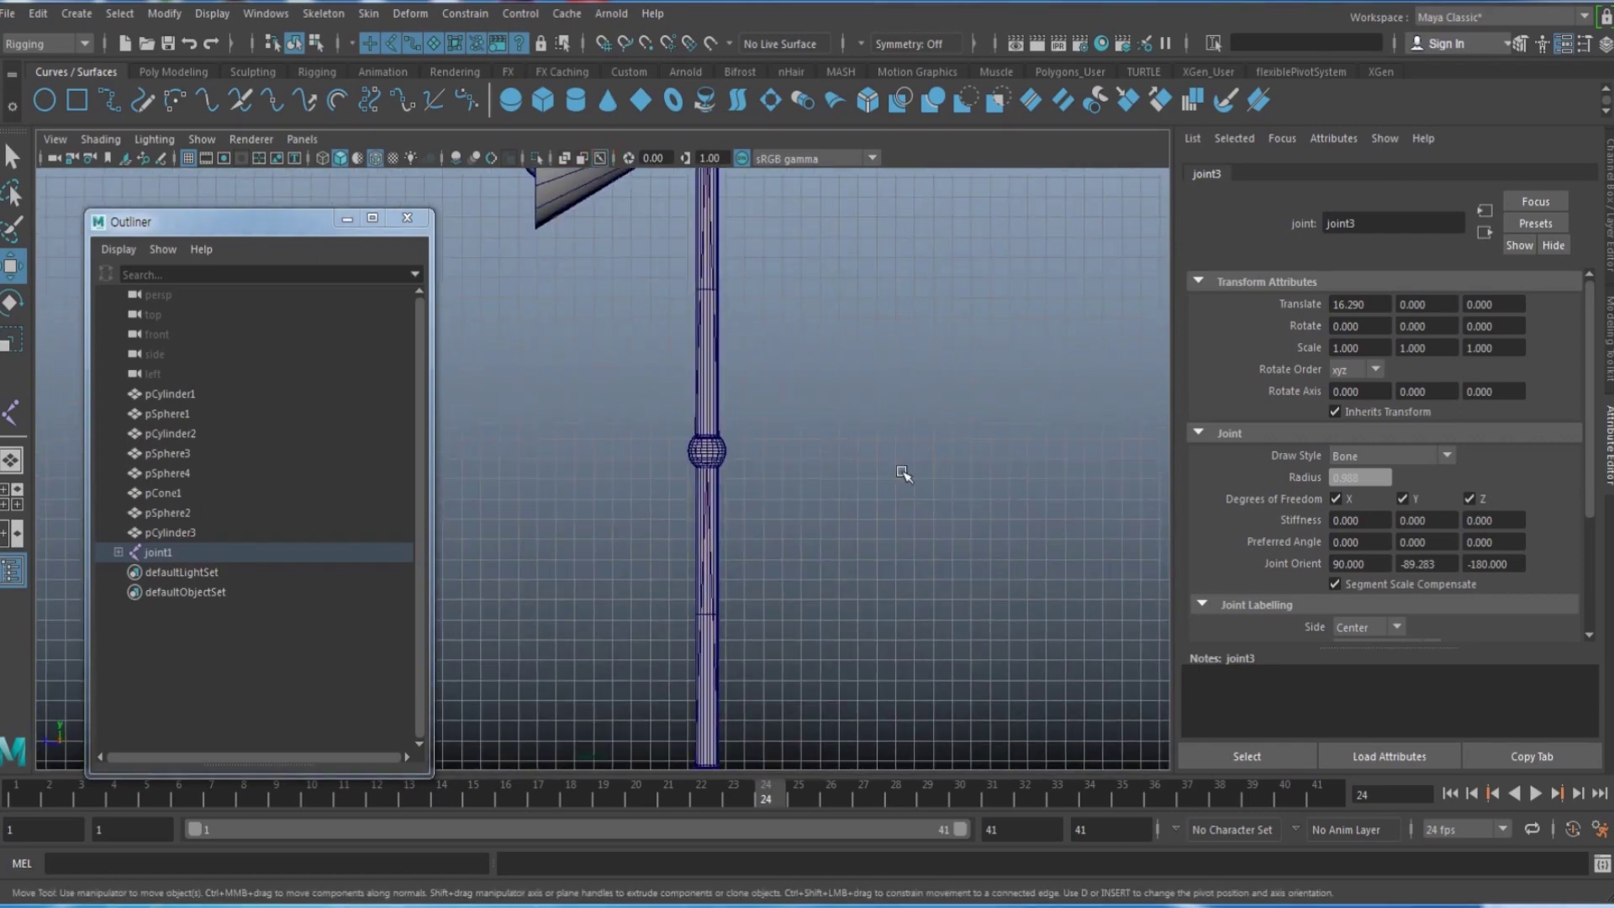
{"action": "left_click_drag", "start_coordinate": [719, 607], "coordinate": [691, 545]}
{"action": "scroll", "coordinate": [756, 504], "scroll_direction": "down", "scroll_amount": 2}
{"action": "middle_click_drag", "start_coordinate": [756, 503], "coordinate": [788, 546], "text": "alt"}
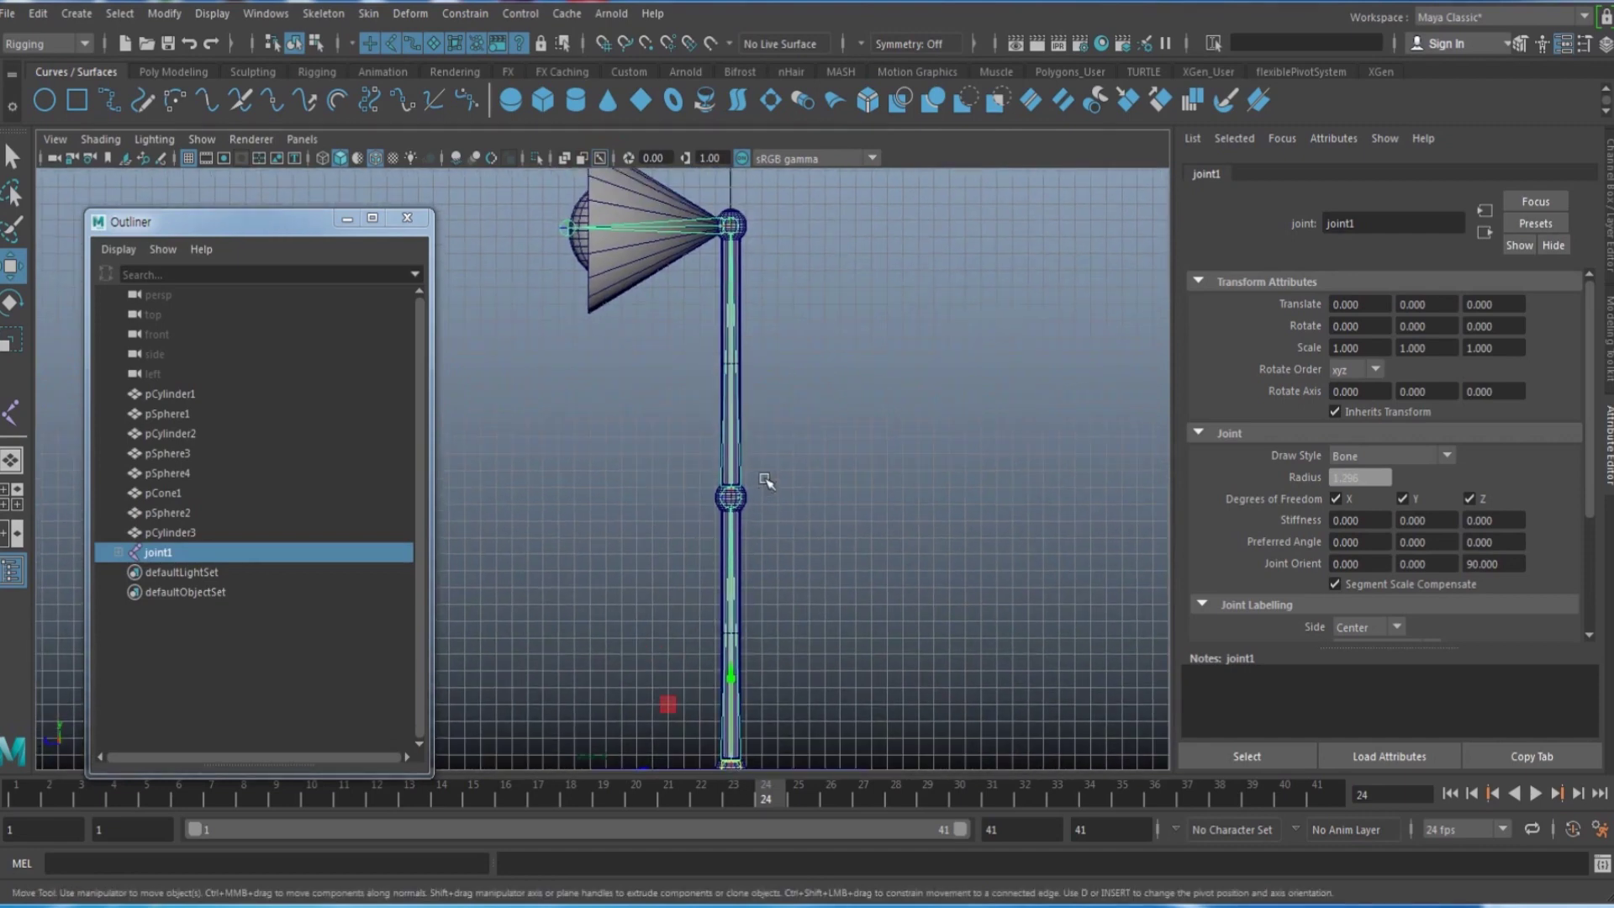
{"action": "left_click", "coordinate": [730, 496]}
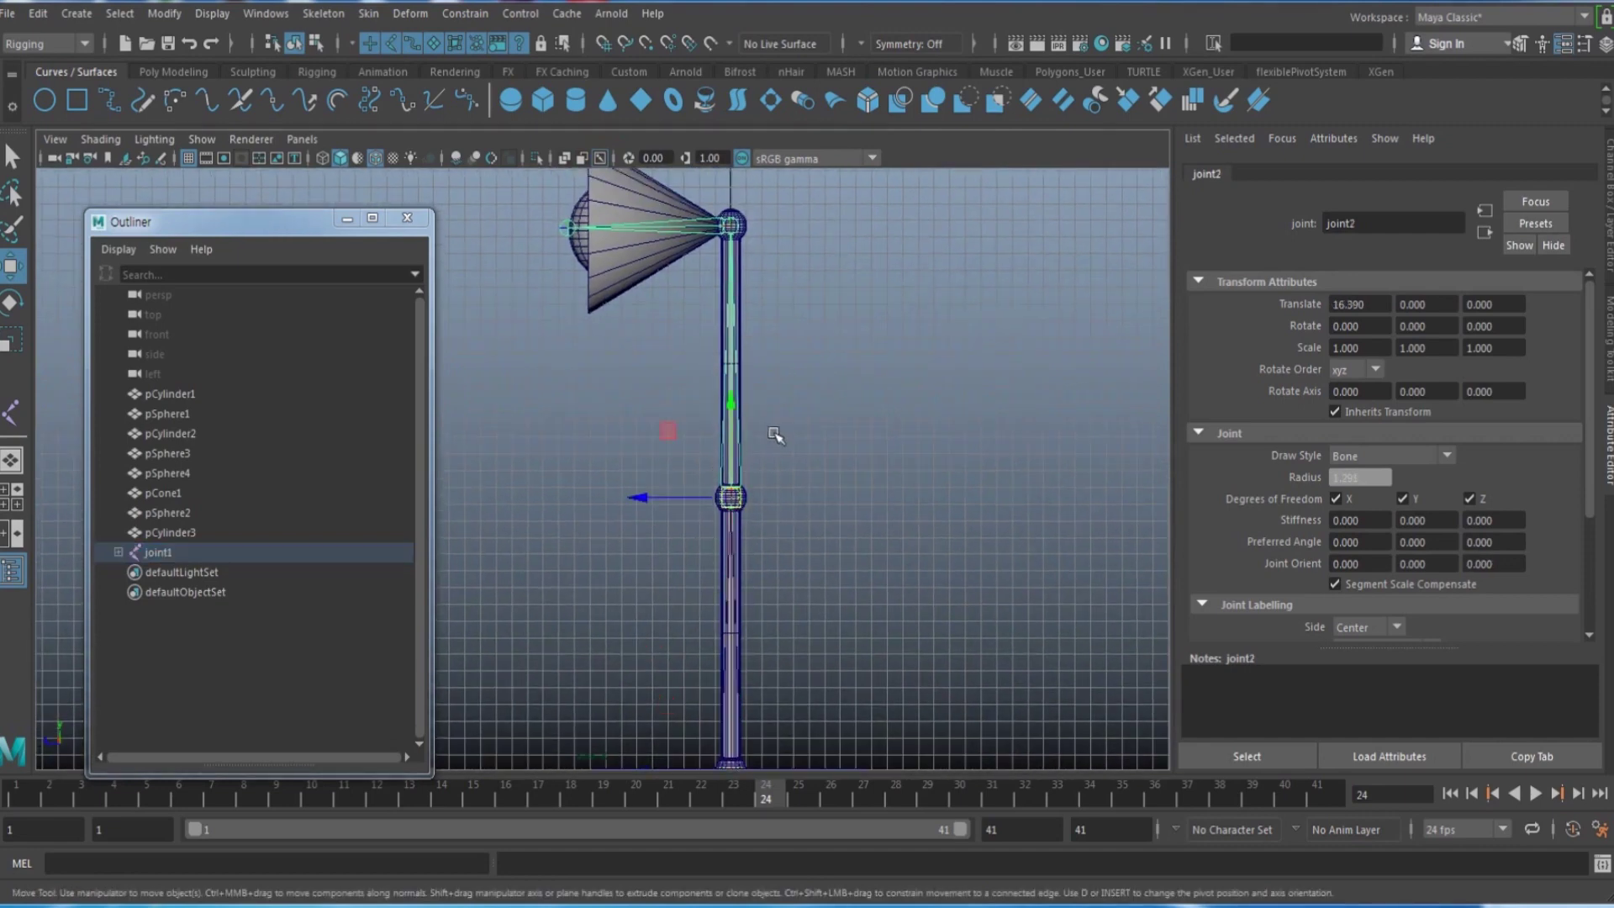
{"action": "key", "text": "e"}
{"action": "left_click_drag", "start_coordinate": [765, 418], "coordinate": [753, 413]}
{"action": "key", "text": "ctrl+z"}
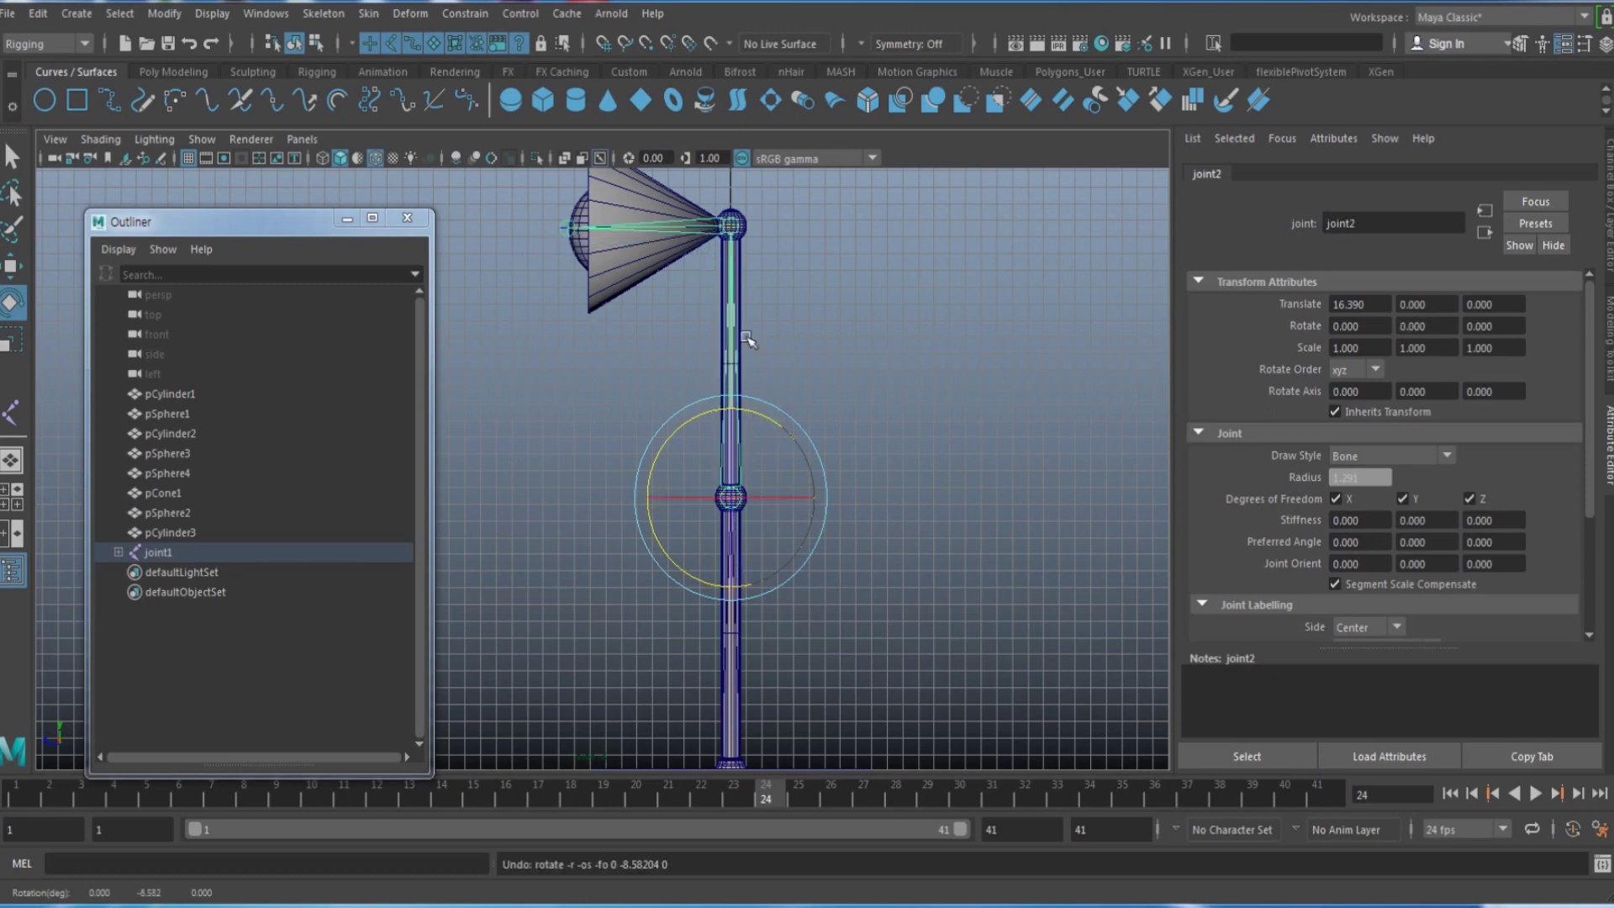
Step: Try rotating the middle joint in both directions around its Y axis, starting with about 12.9 degrees, and undo the rotations
{"action": "left_click_drag", "start_coordinate": [768, 415], "coordinate": [778, 436]}
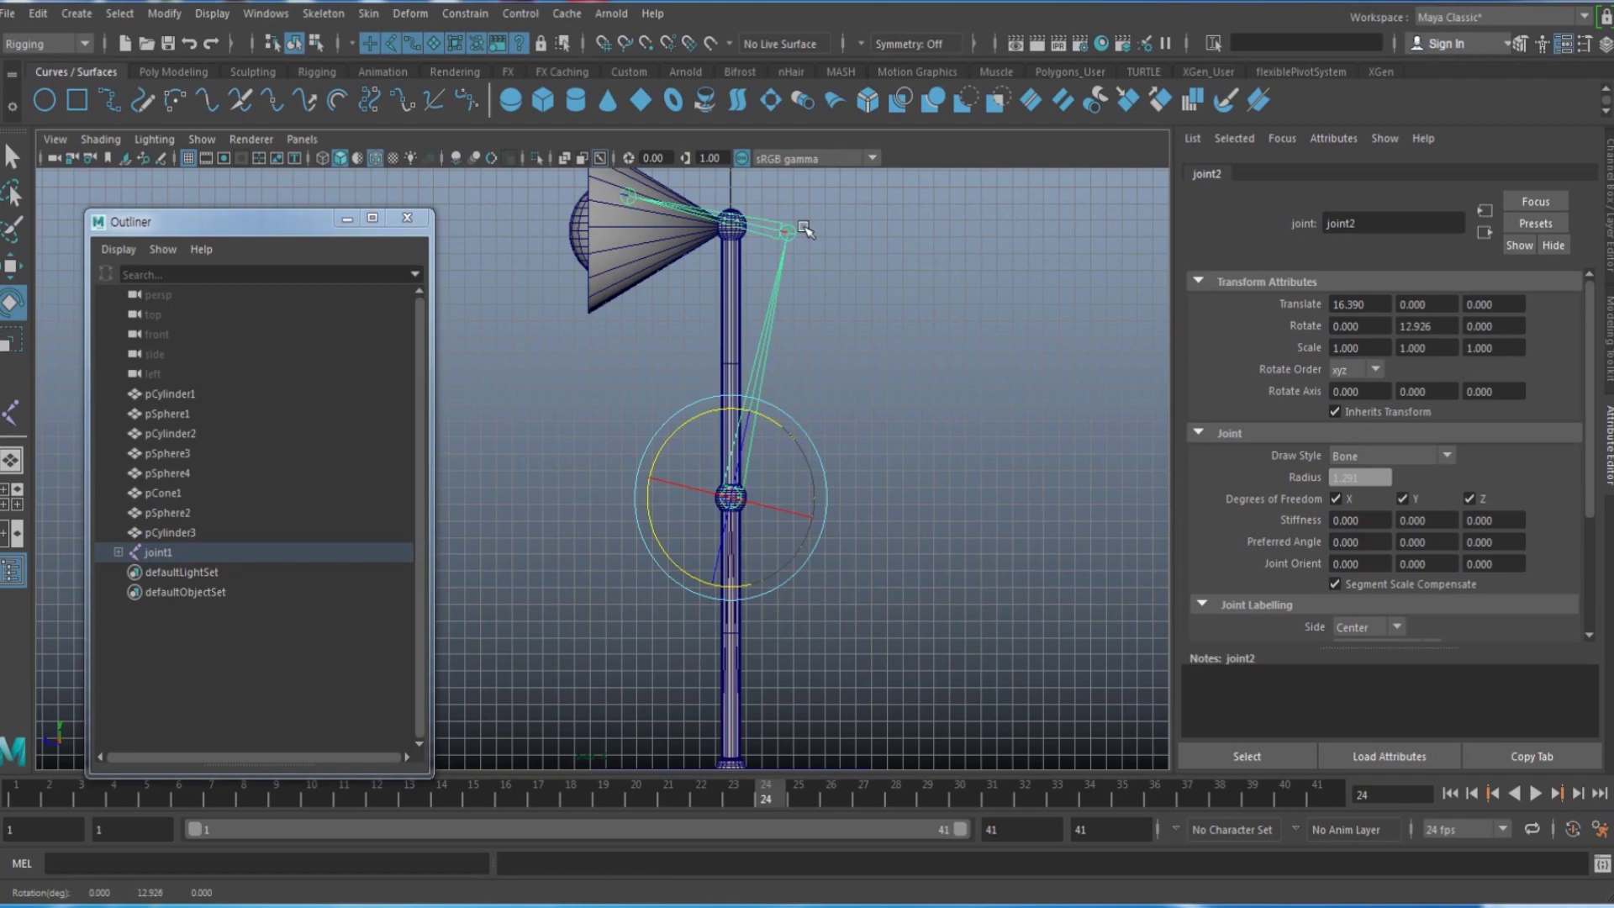
{"action": "right_click_drag", "start_coordinate": [896, 378], "coordinate": [760, 395], "text": "alt"}
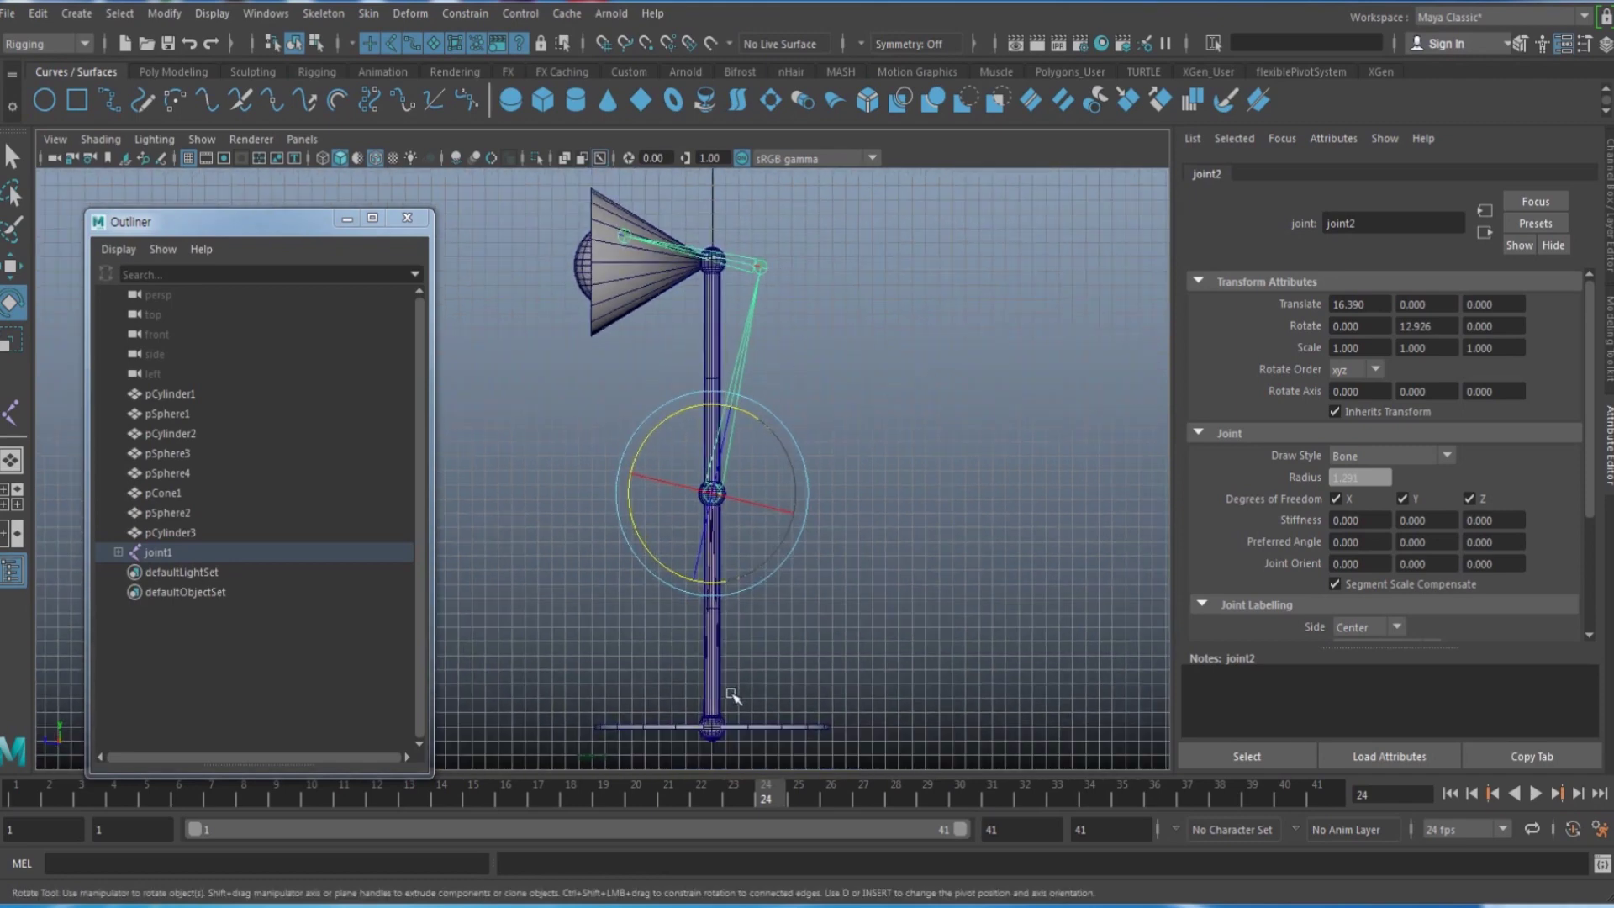
{"action": "left_click_drag", "start_coordinate": [761, 430], "coordinate": [706, 402]}
{"action": "key", "text": "ctrl+z"}
{"action": "key", "text": "ctrl+z"}
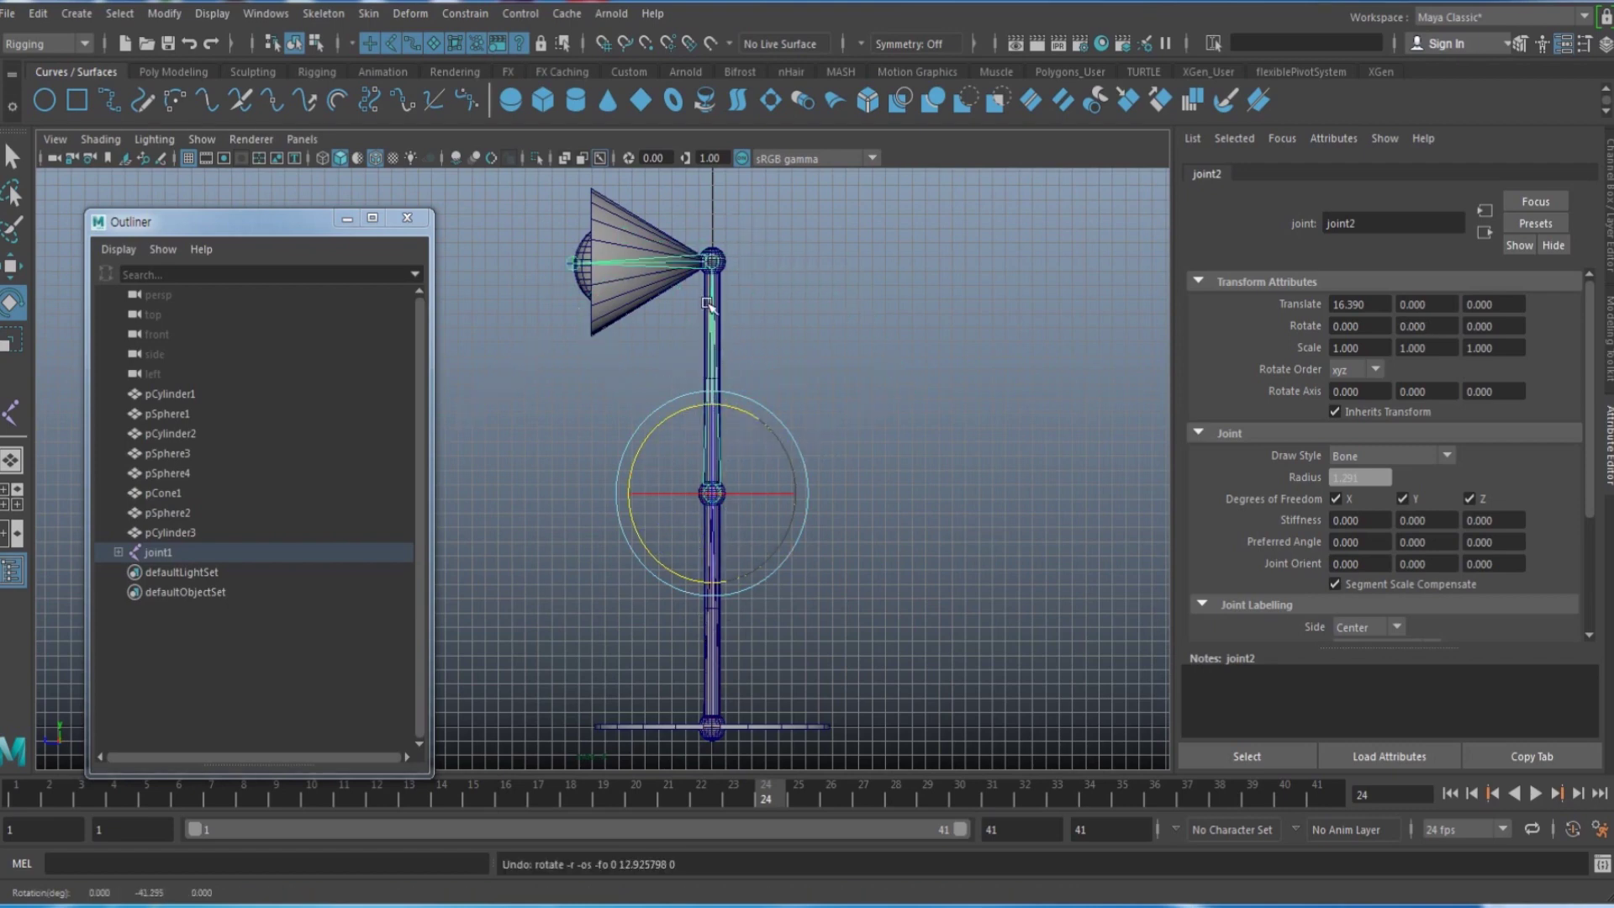
{"action": "left_click_drag", "start_coordinate": [684, 420], "coordinate": [655, 433]}
{"action": "key", "text": "ctrl+z"}
Step: Rotate the middle joint about -19.24 degrees around its Y axis and set this pose as its preferred angle
{"action": "key", "text": "w"}
{"action": "key", "text": "e"}
{"action": "left_click_drag", "start_coordinate": [673, 418], "coordinate": [646, 434]}
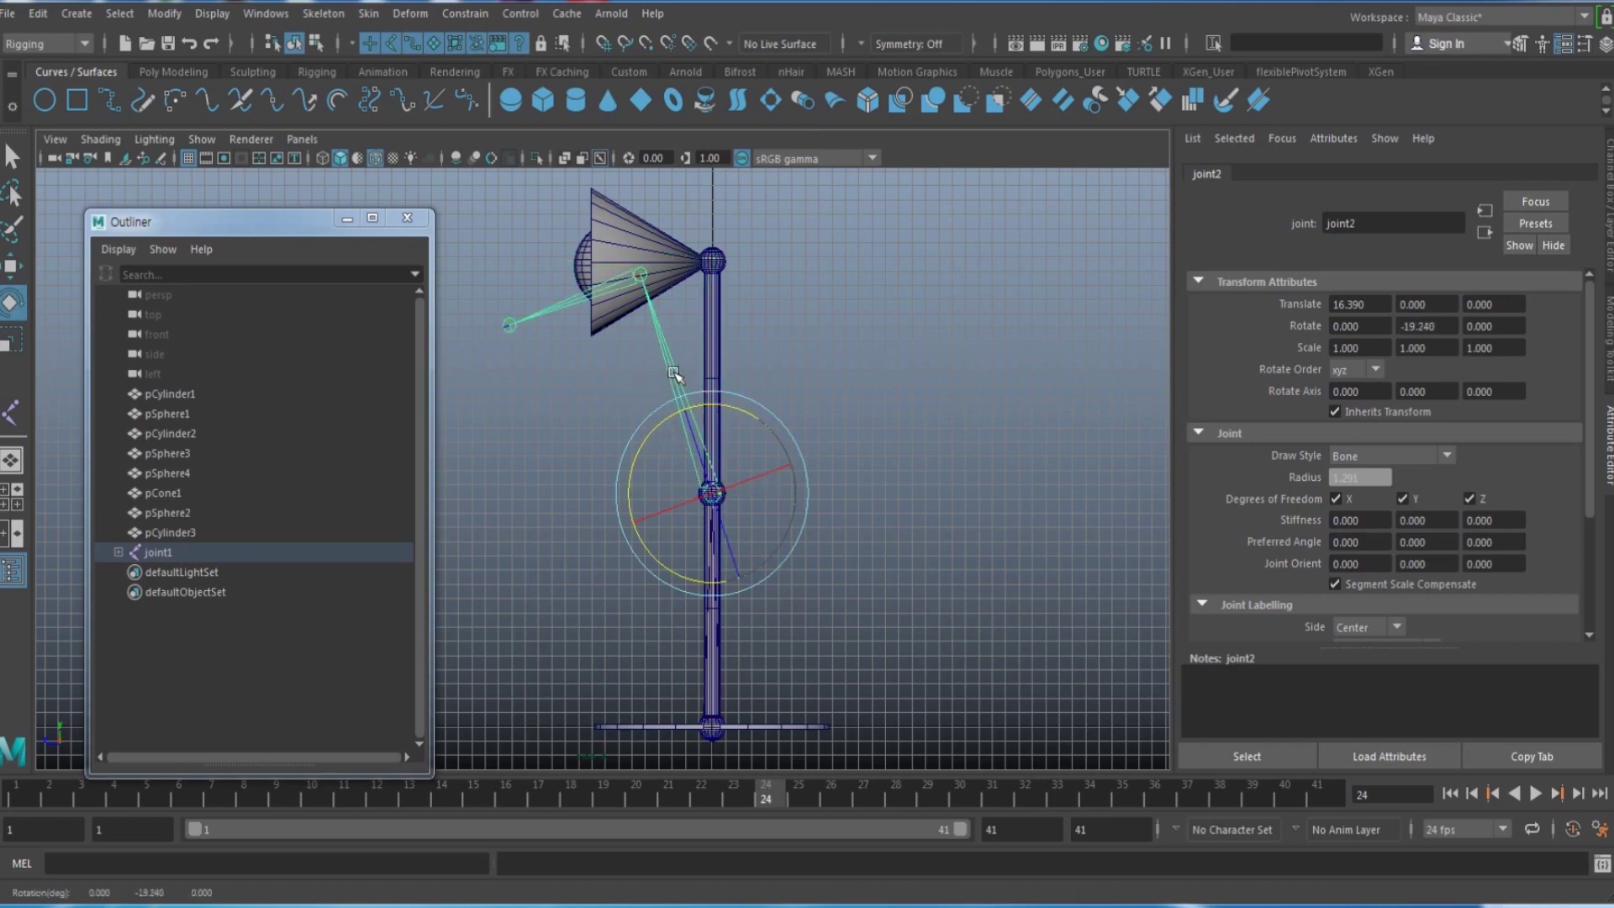
{"action": "right_click_drag", "start_coordinate": [673, 371], "coordinate": [588, 375]}
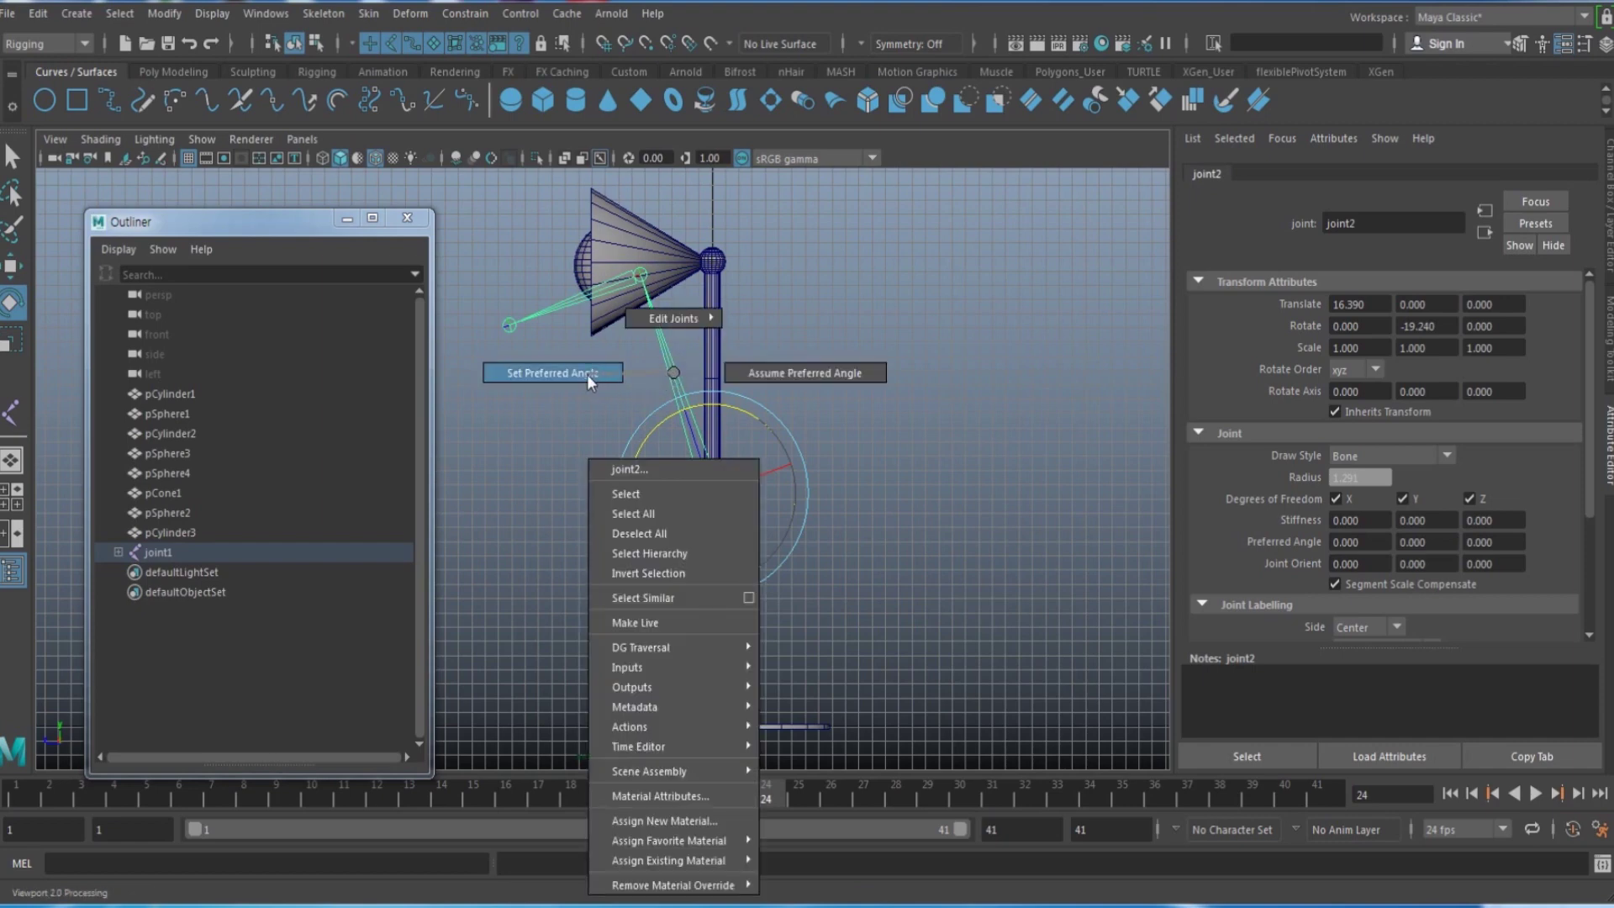
{"action": "right_click_drag", "start_coordinate": [587, 375], "coordinate": [587, 375]}
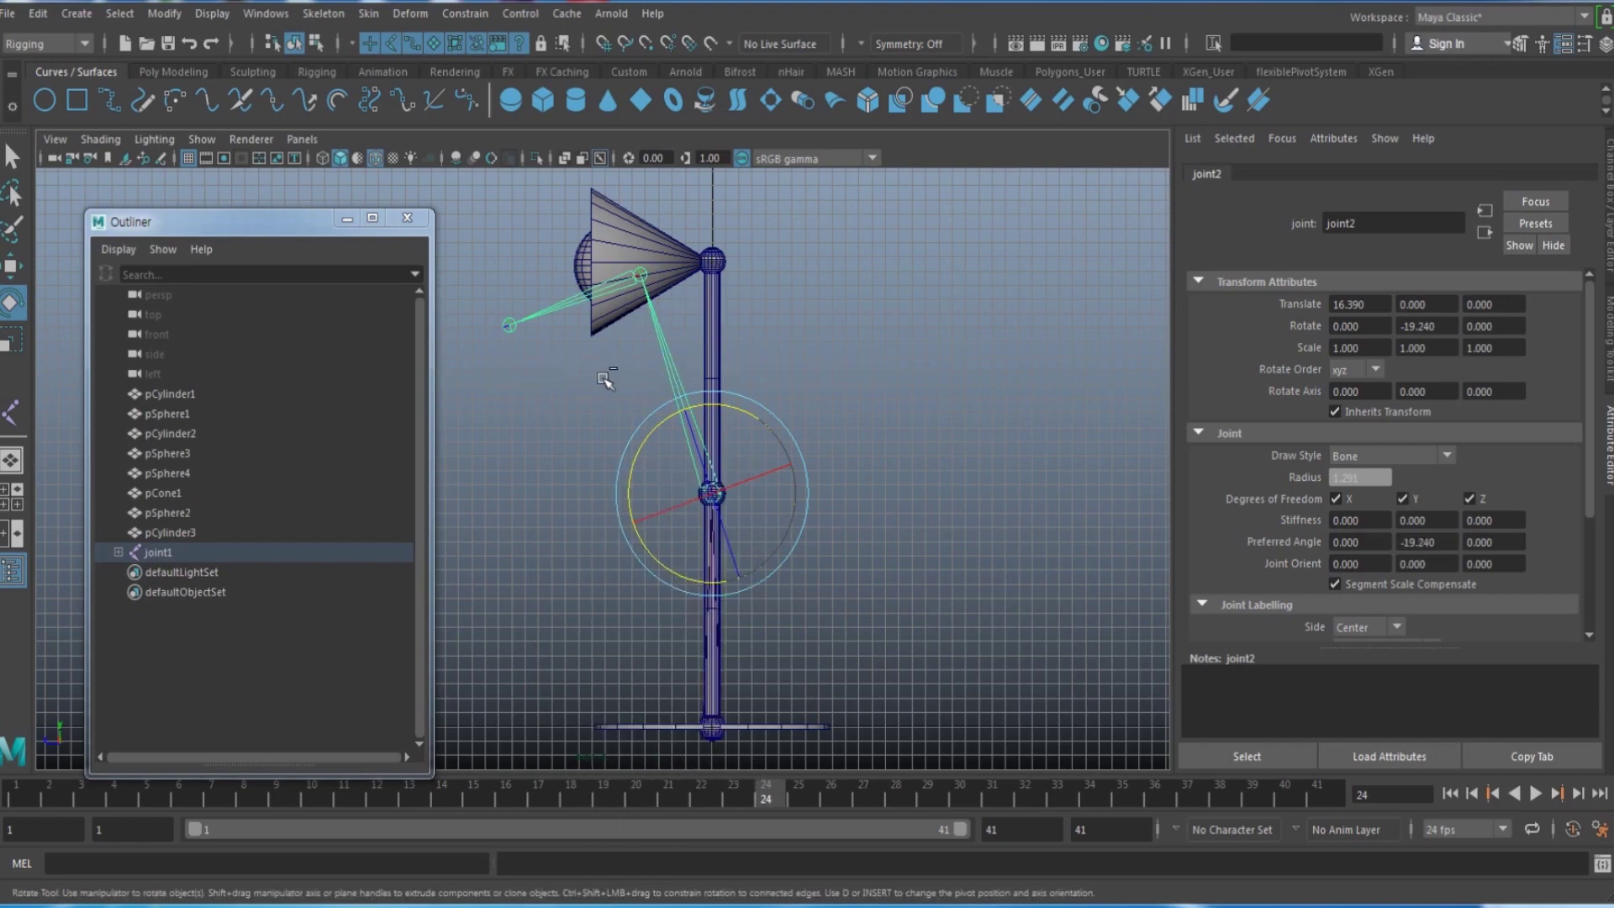
Step: Reset the middle joint's X, Y and Z rotation values to 0
{"action": "key", "text": "ctrl+a"}
{"action": "left_click_drag", "start_coordinate": [1553, 250], "coordinate": [1552, 271]}
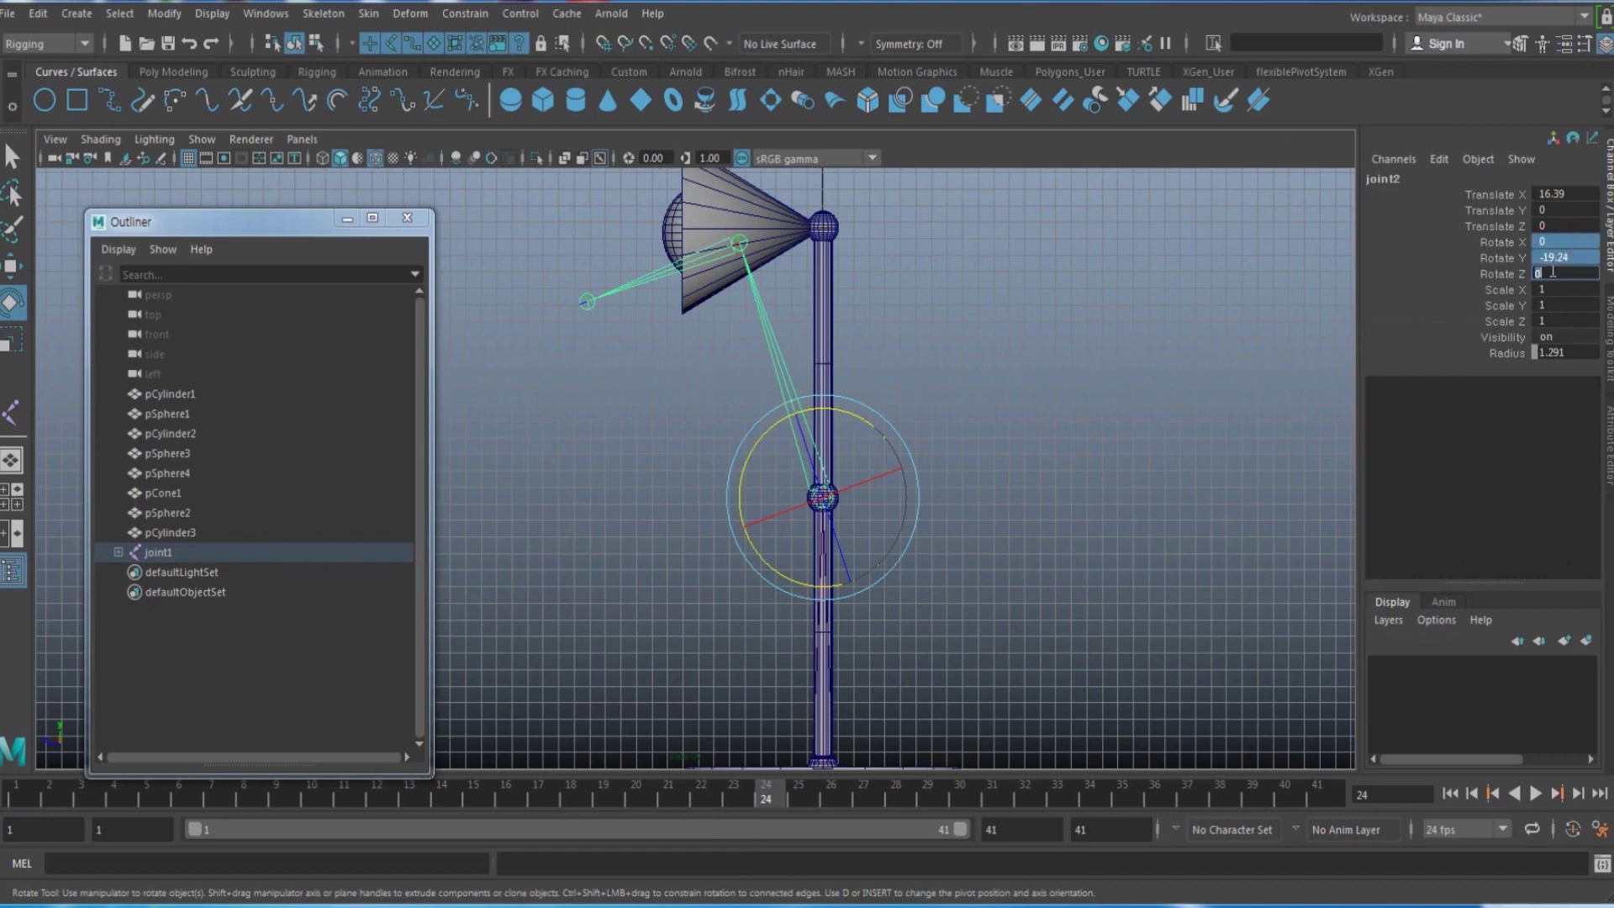
{"action": "type", "text": "0"}
{"action": "key", "text": "Return"}
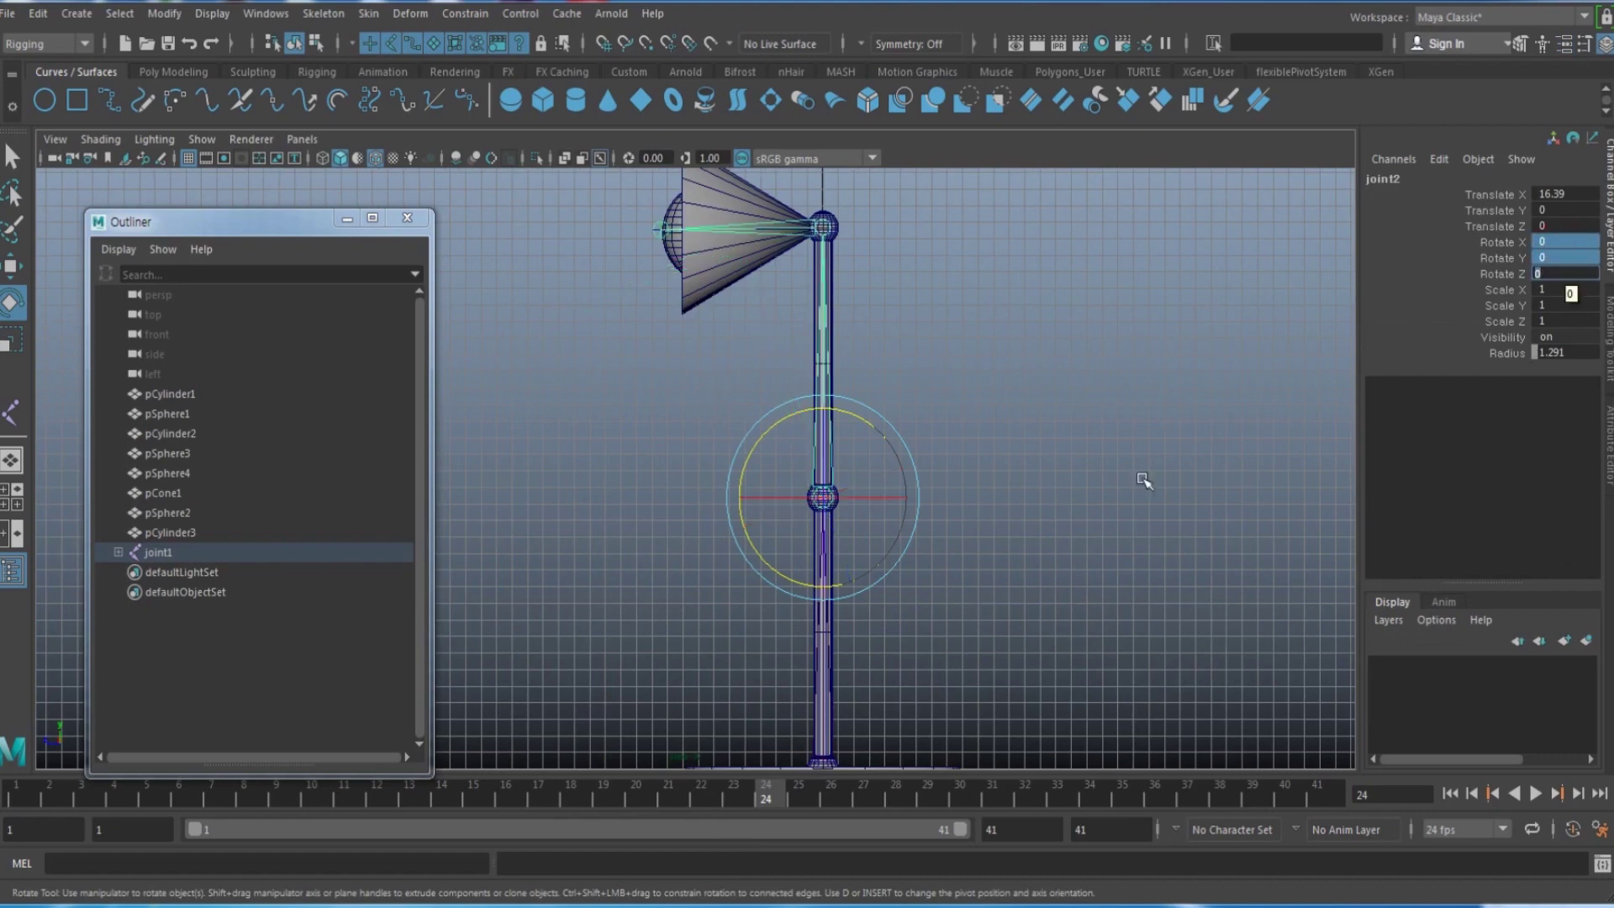
Step: Start the IK Handle Tool with its settings displayed and choose the Rotate-Plane Solver as the current solver
{"action": "middle_click_drag", "start_coordinate": [1143, 479], "coordinate": [1088, 472], "text": "alt"}
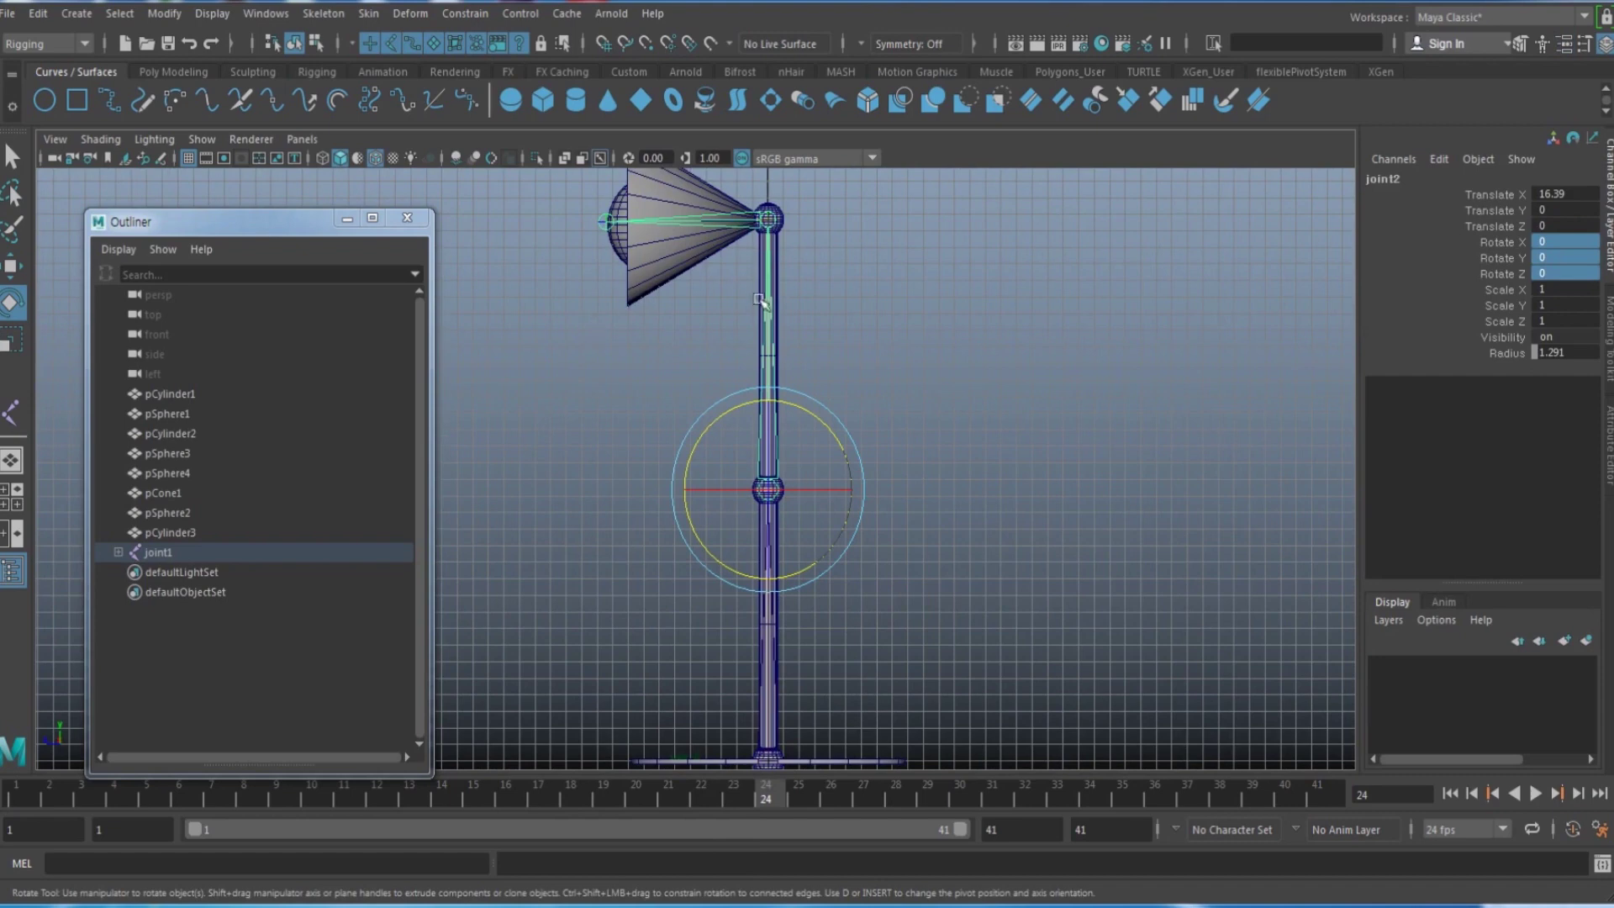
{"action": "middle_click_drag", "start_coordinate": [956, 439], "coordinate": [943, 407], "text": "alt"}
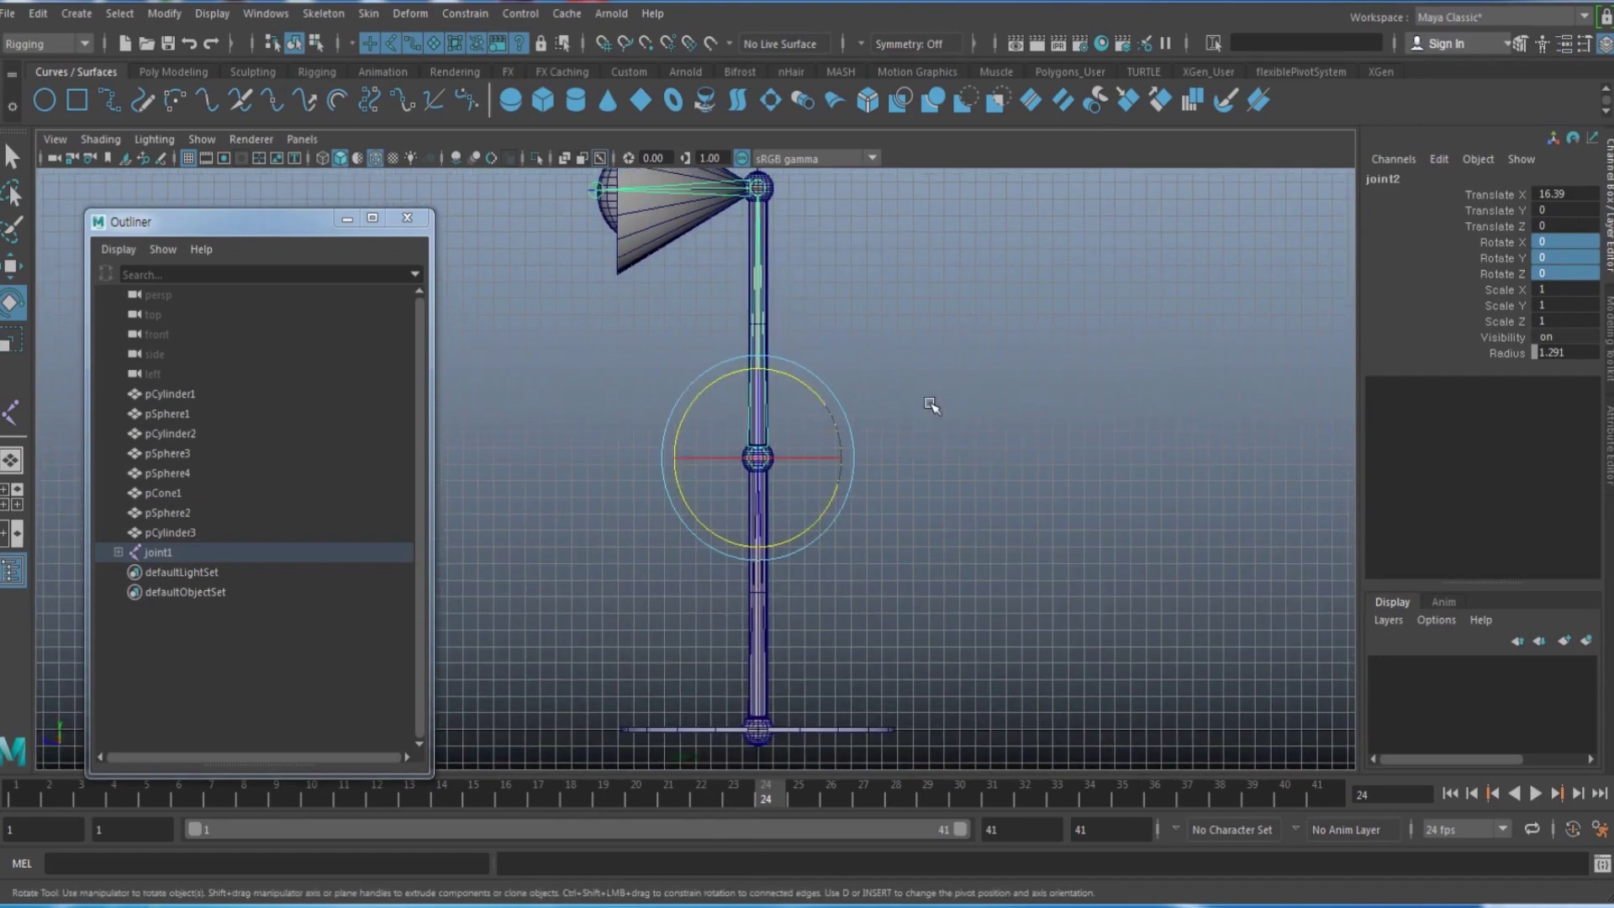
{"action": "key", "text": "space"}
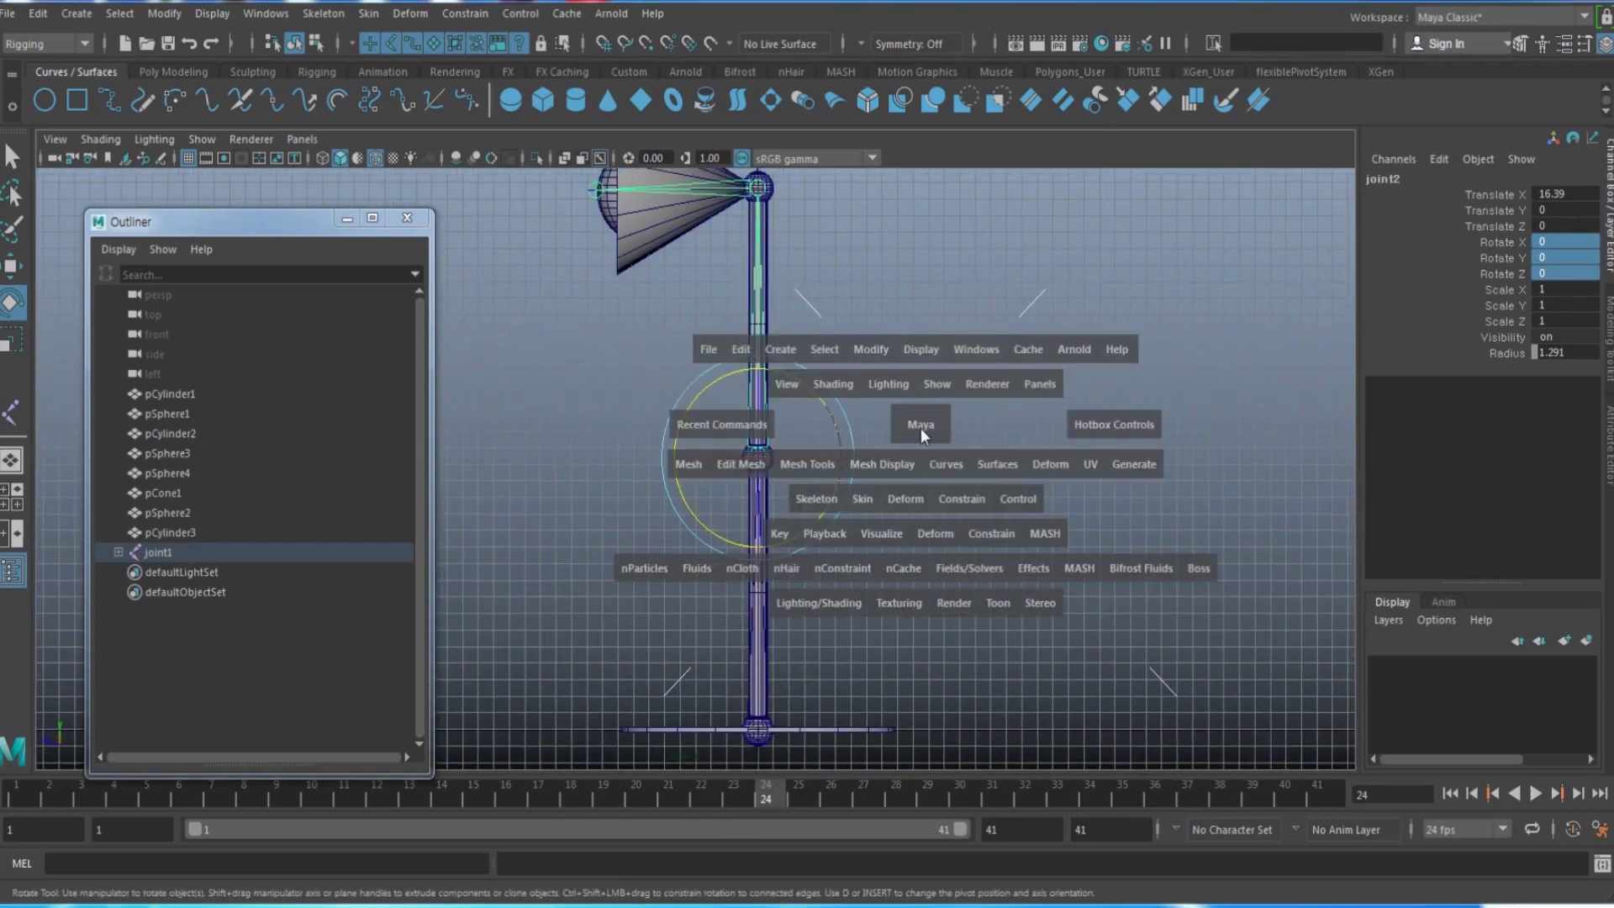
{"action": "left_click", "coordinate": [819, 498]}
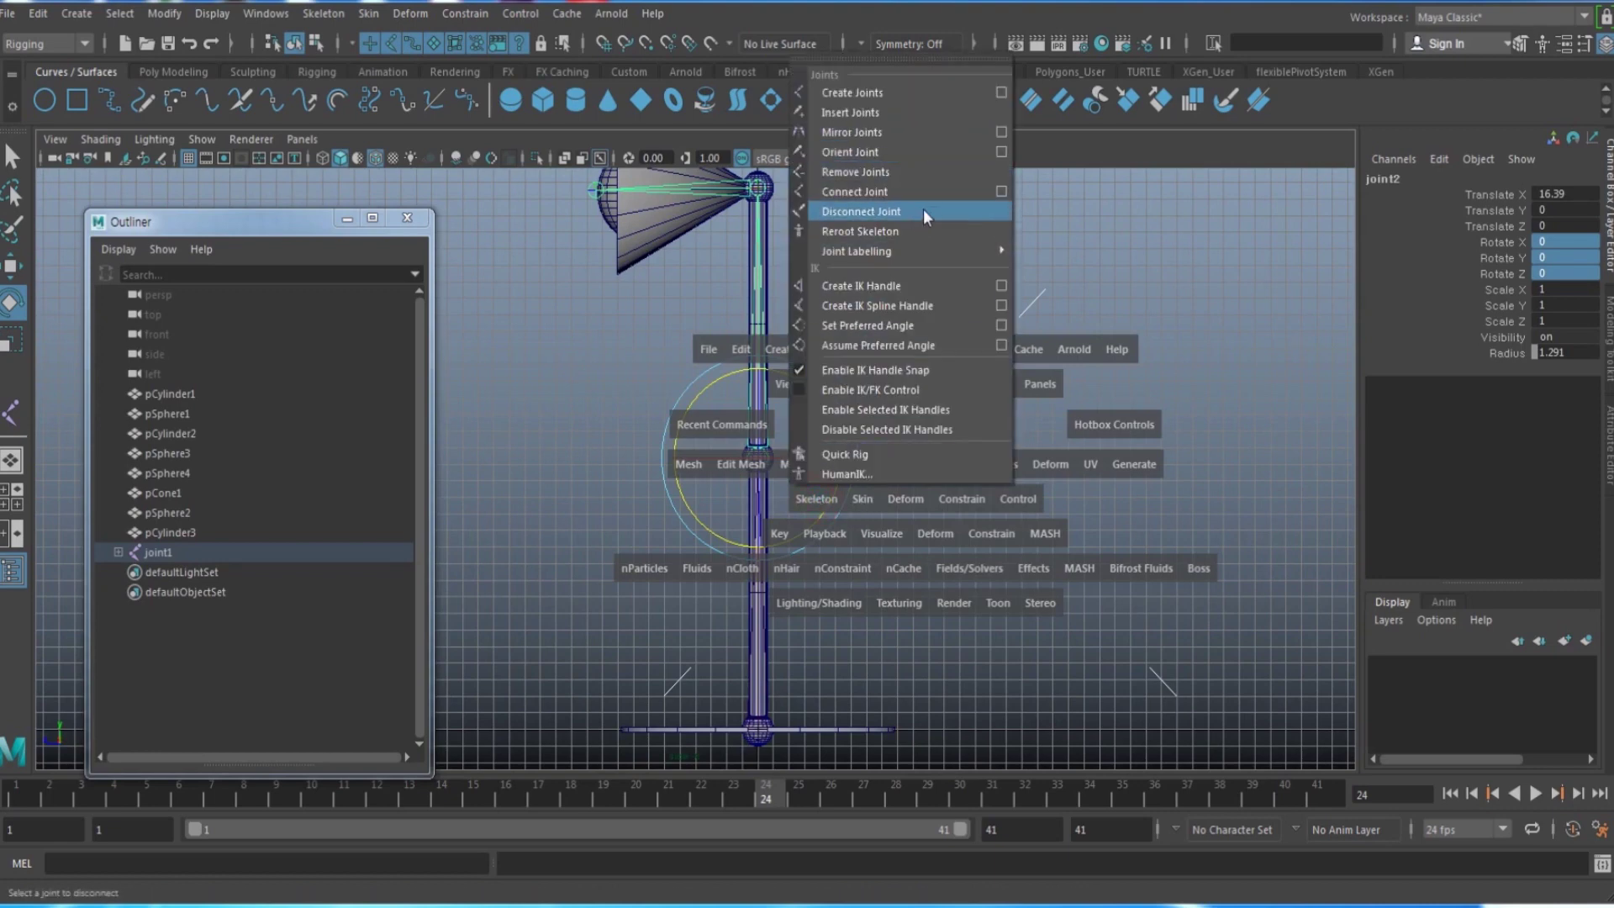
{"action": "left_click", "coordinate": [1002, 285]}
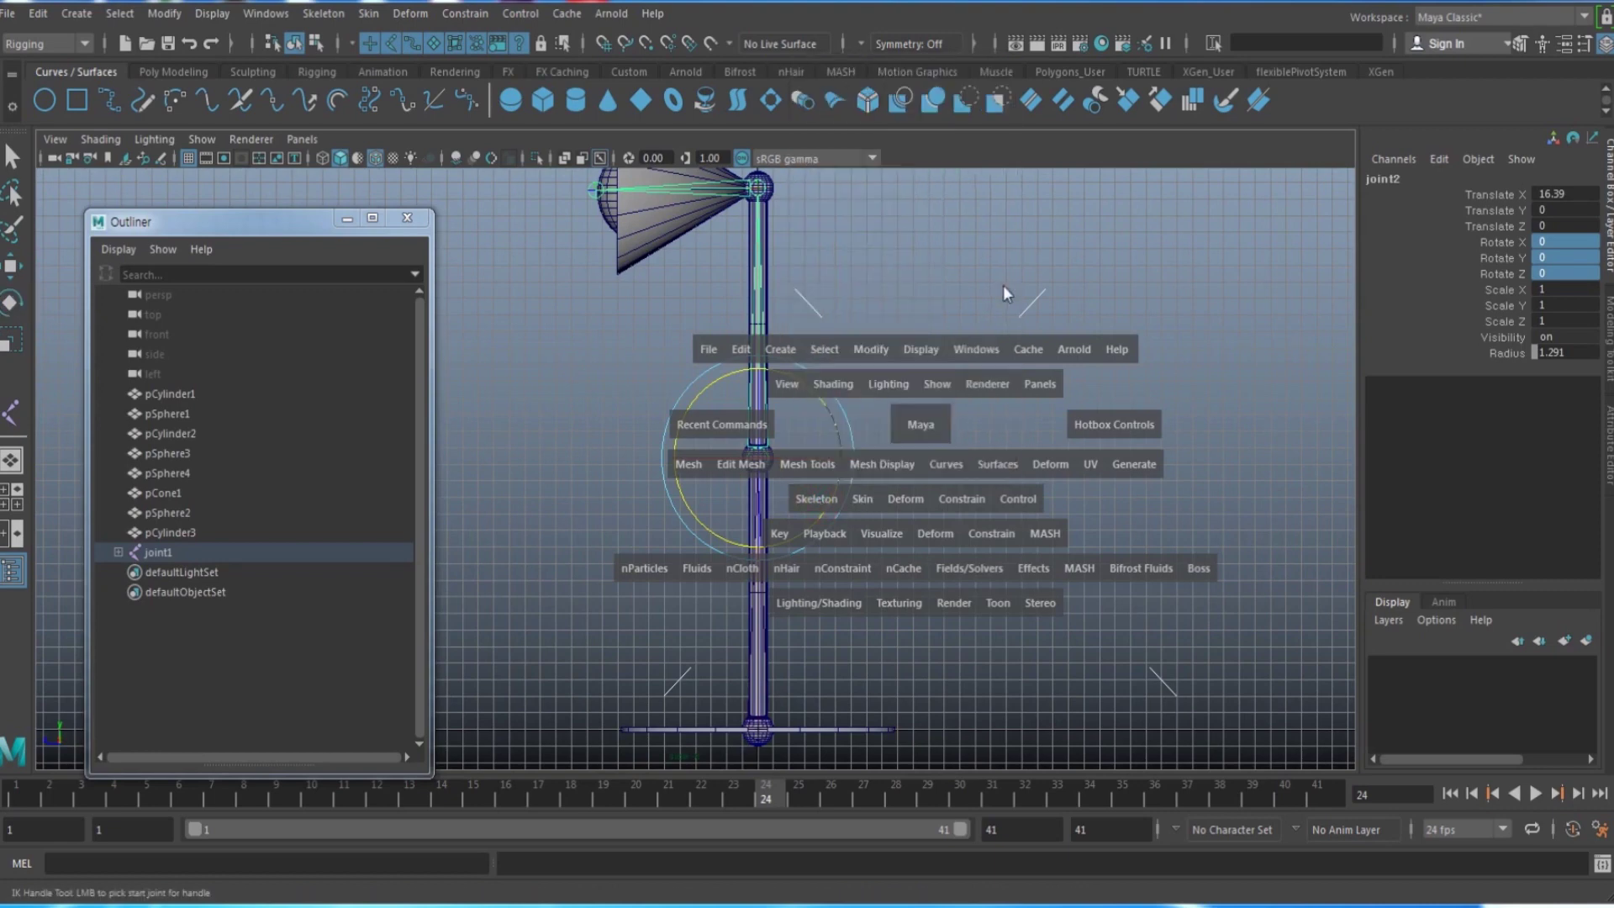
{"action": "left_click_drag", "start_coordinate": [1139, 204], "coordinate": [1073, 194]}
{"action": "left_click", "coordinate": [1085, 274]}
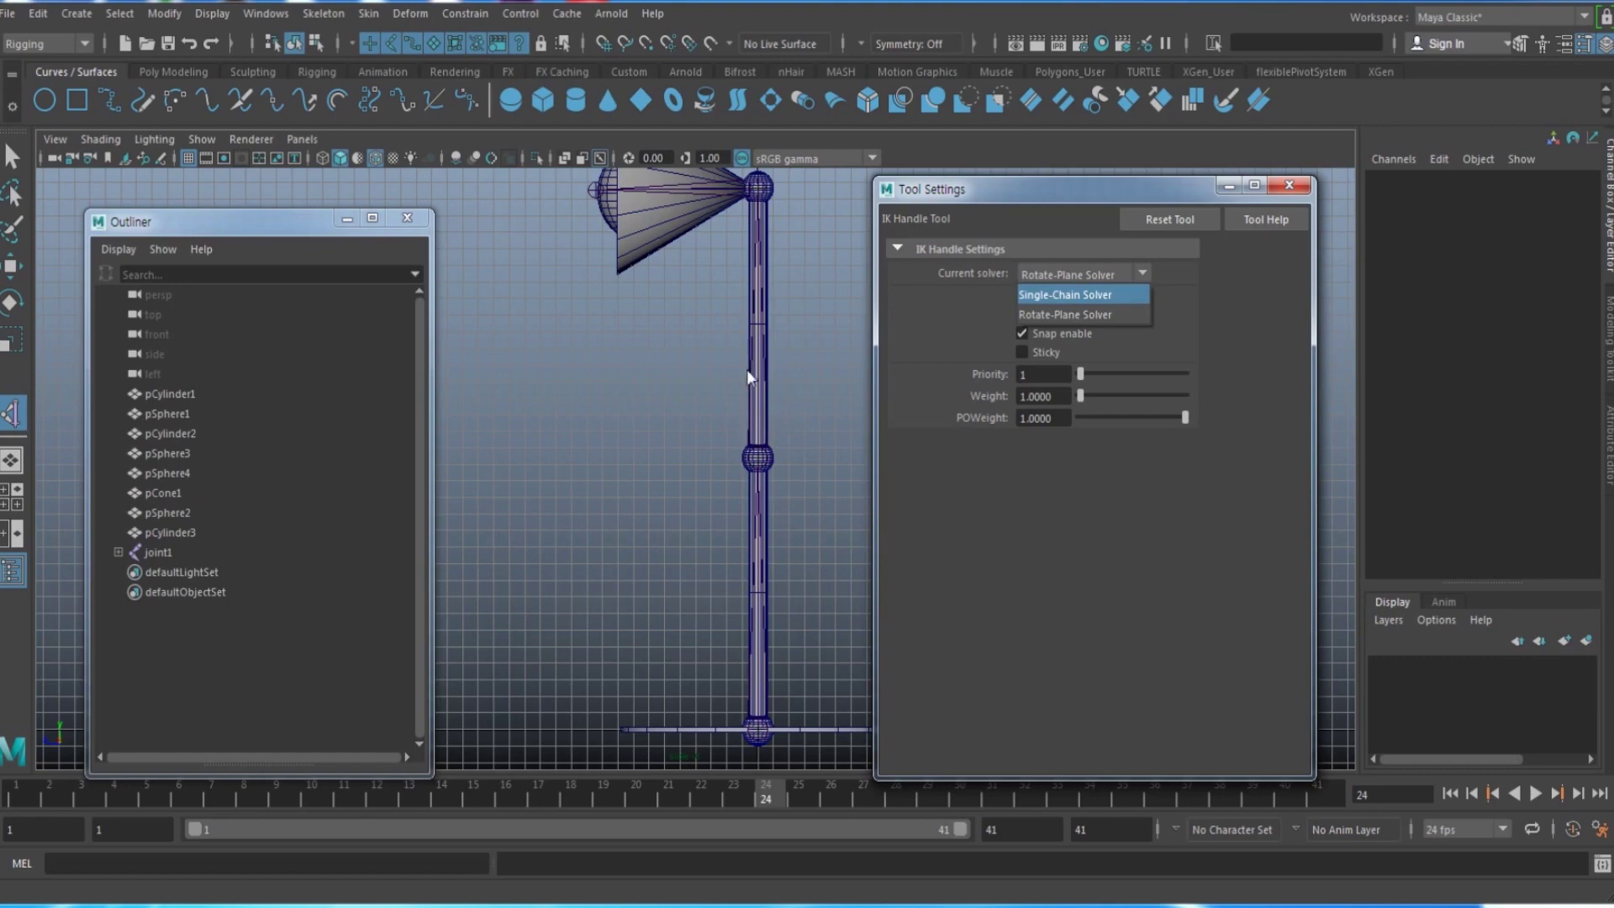
{"action": "left_click", "coordinate": [1098, 315]}
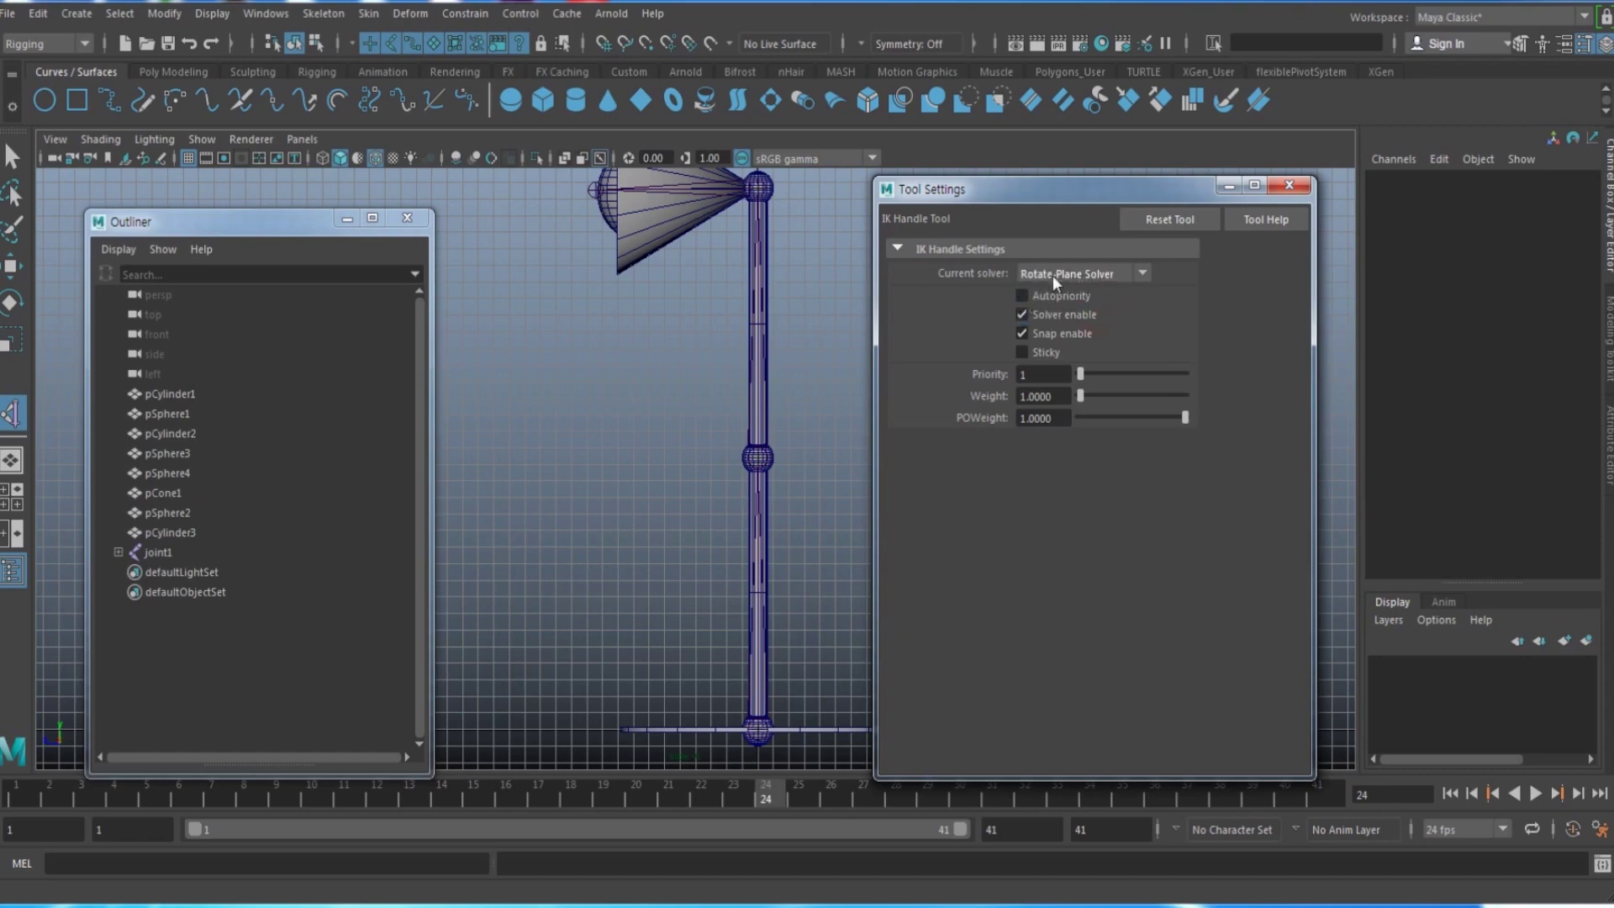
Step: Create an IK handle running from the joint in the base sphere to the joint in the top sphere
{"action": "middle_click_drag", "start_coordinate": [818, 536], "coordinate": [802, 537], "text": "alt"}
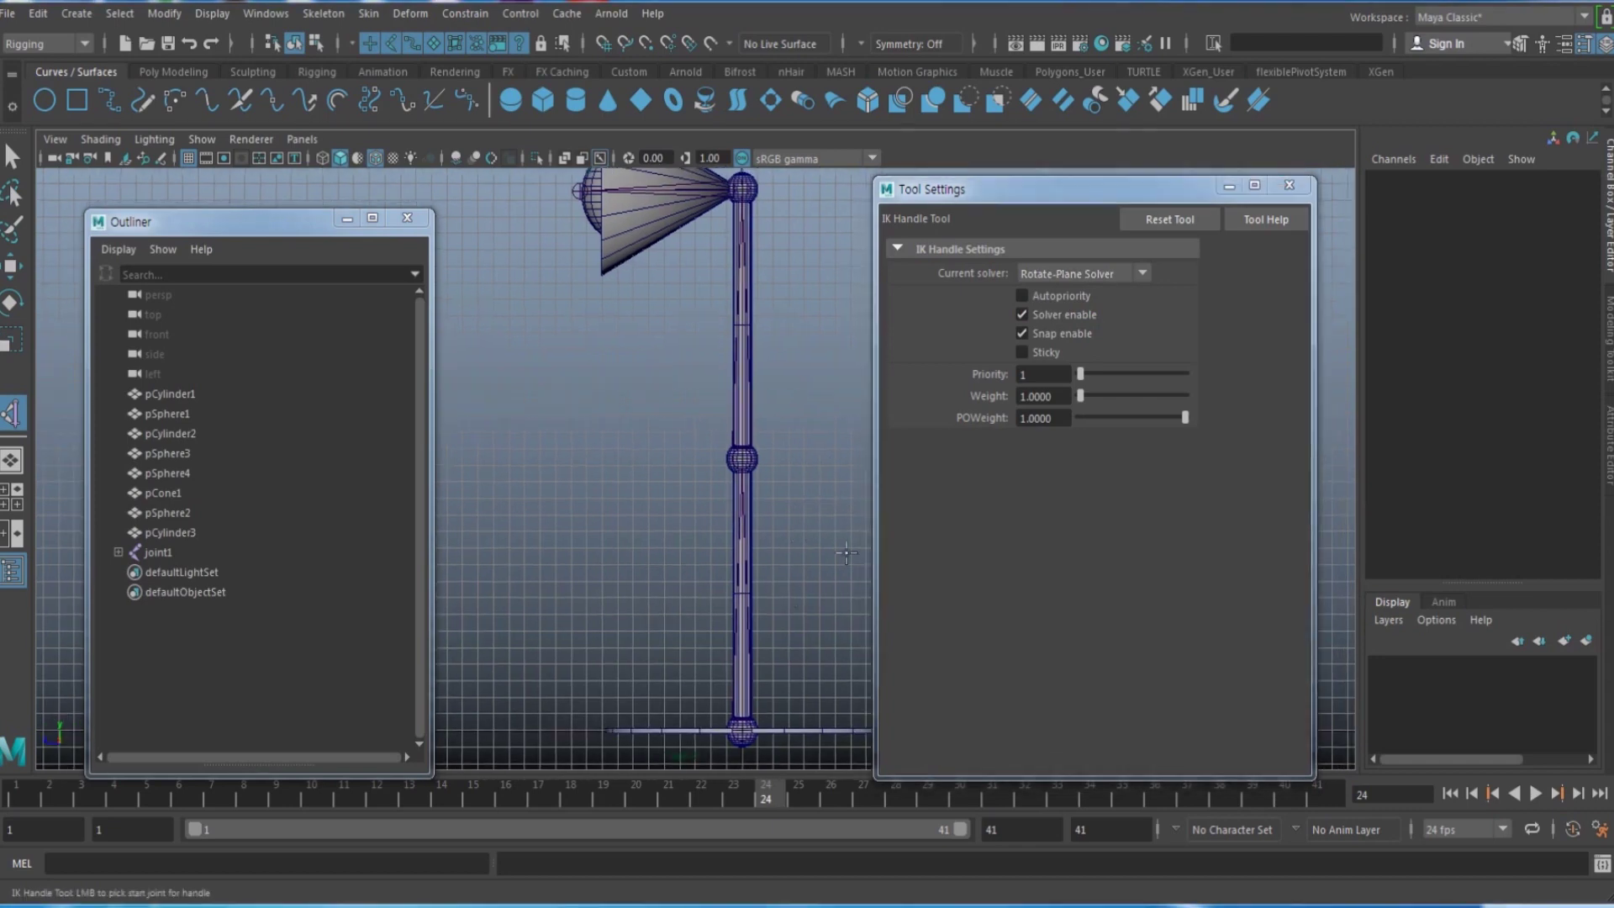
{"action": "left_click", "coordinate": [743, 731]}
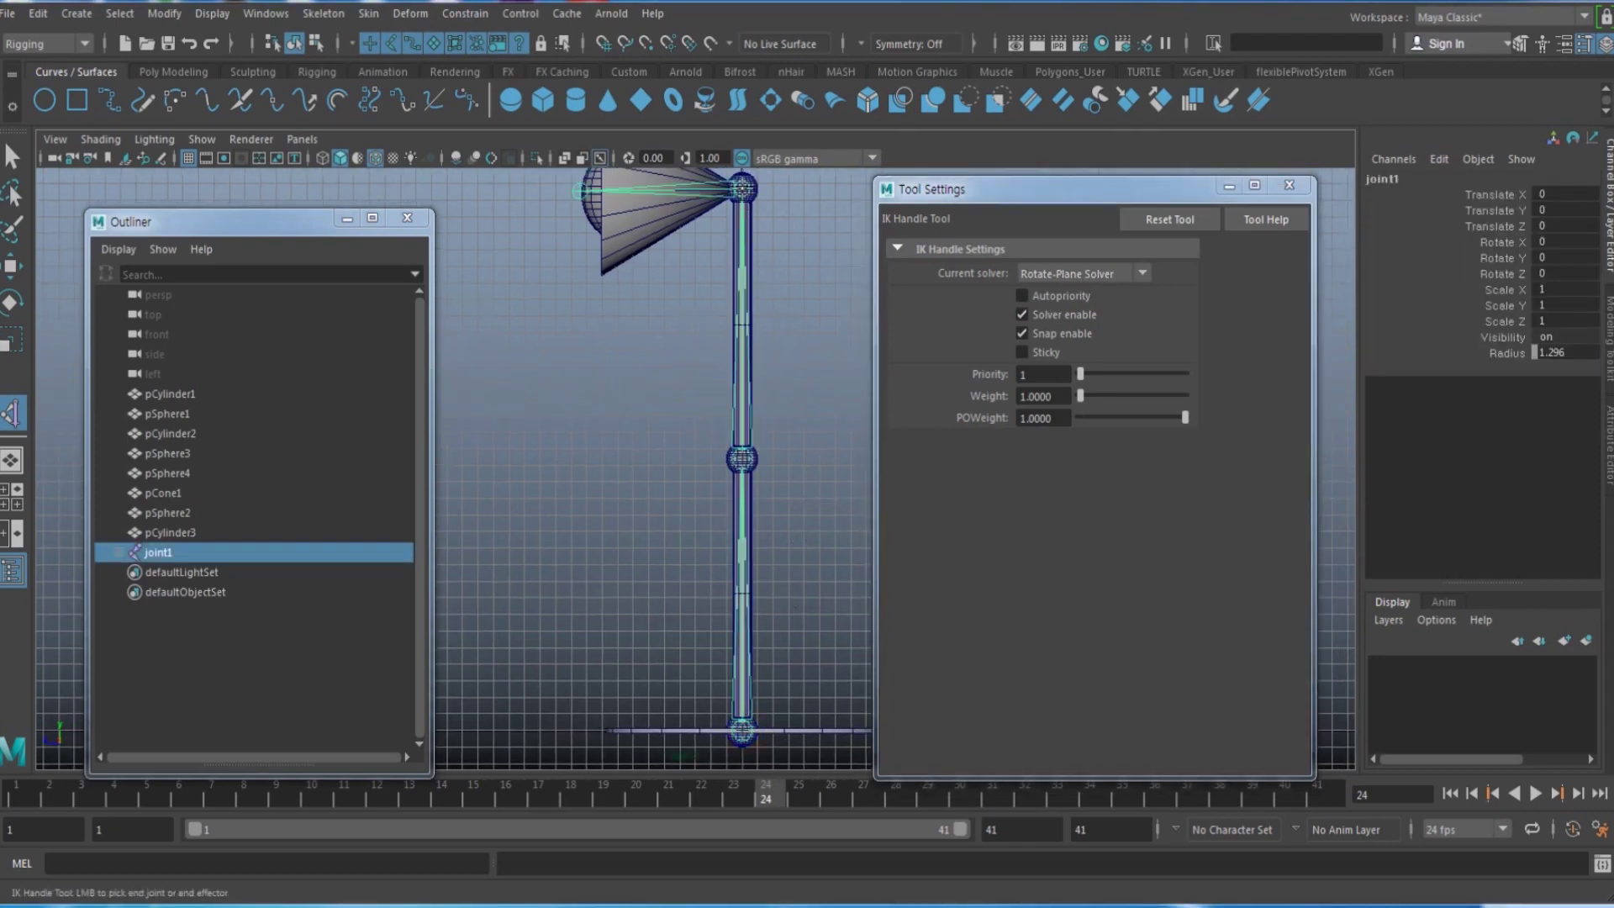
{"action": "left_click", "coordinate": [742, 188]}
{"action": "key", "text": "e"}
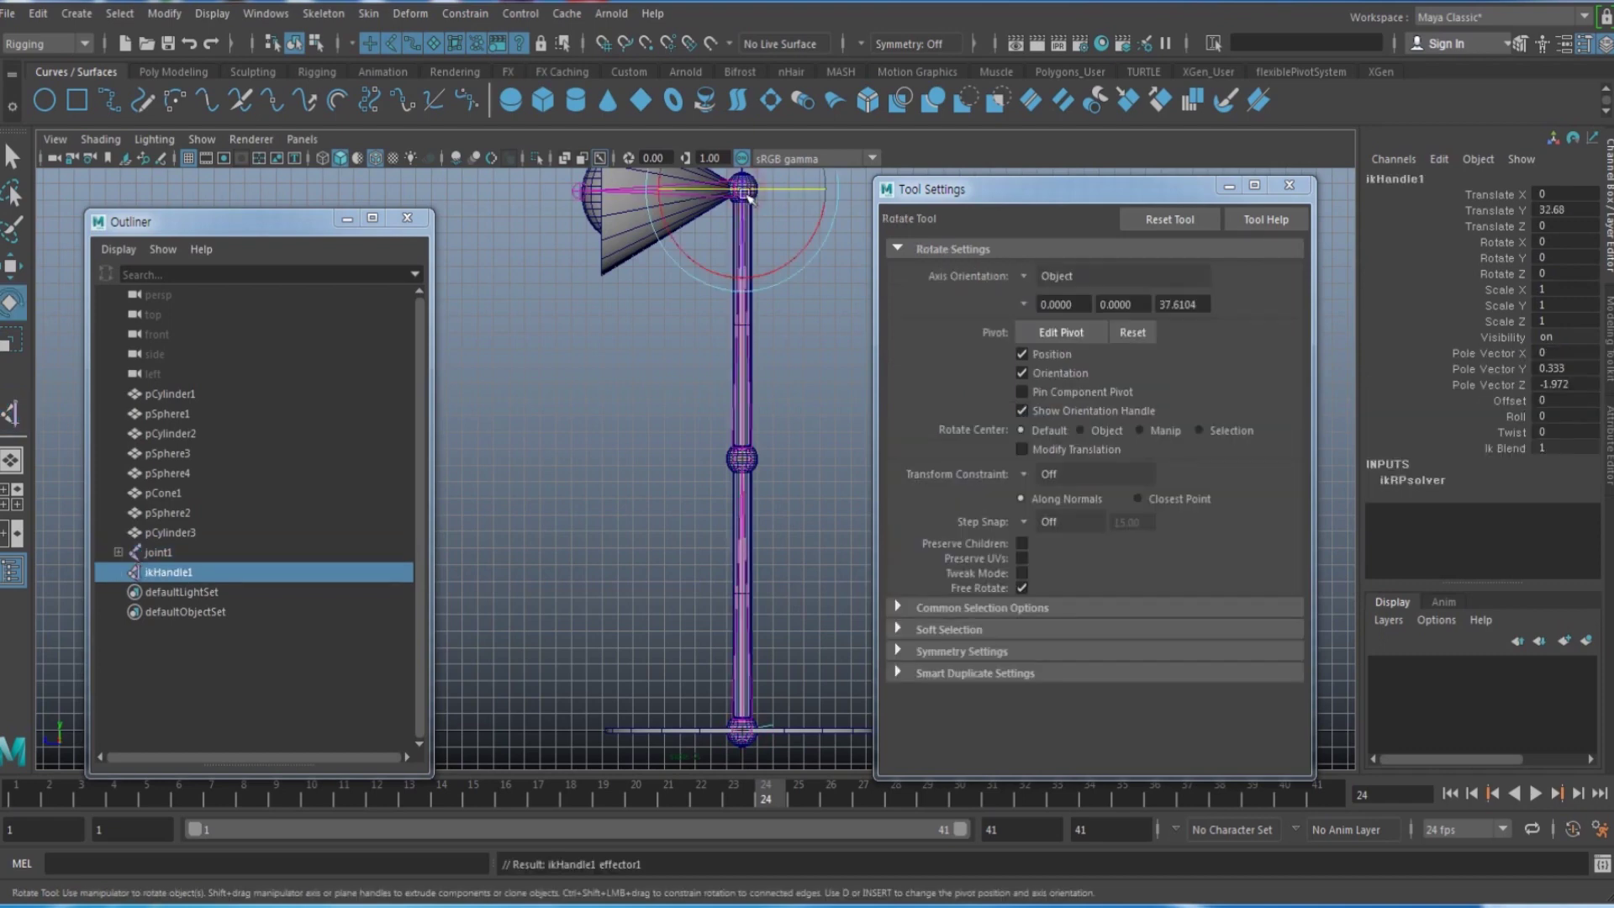
Step: Try lowering the IK handle about 4.5 units along Y to test the bend, and undo the move
{"action": "left_click", "coordinate": [183, 574]}
{"action": "middle_click_drag", "start_coordinate": [642, 411], "coordinate": [594, 489], "text": "alt"}
{"action": "right_click_drag", "start_coordinate": [684, 490], "coordinate": [641, 486], "text": "alt"}
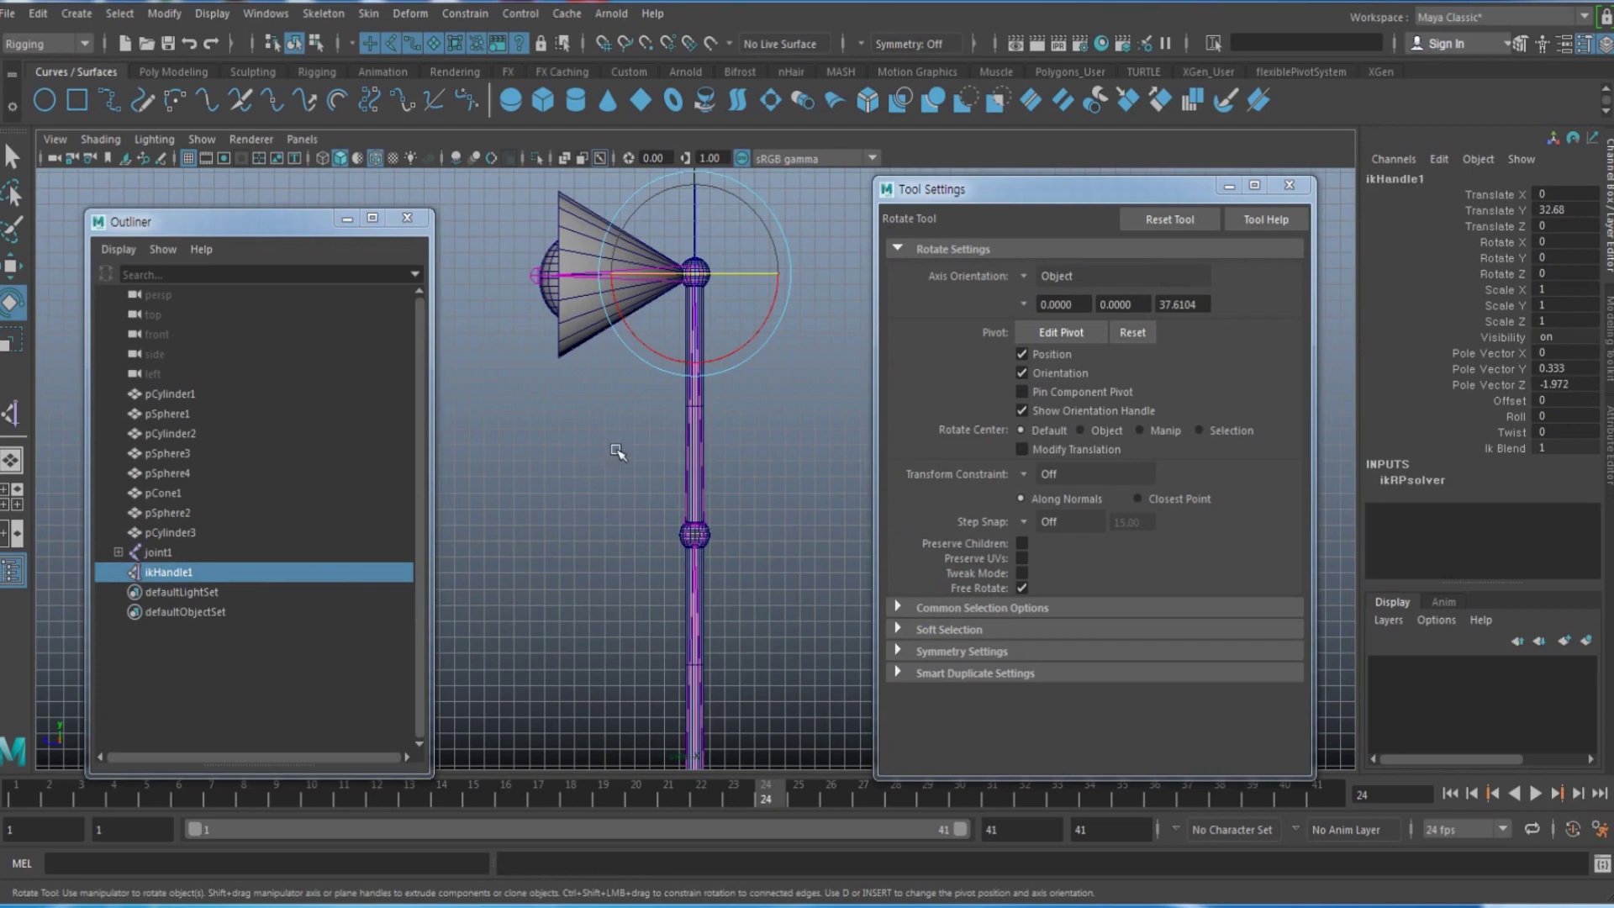
{"action": "key", "text": "w"}
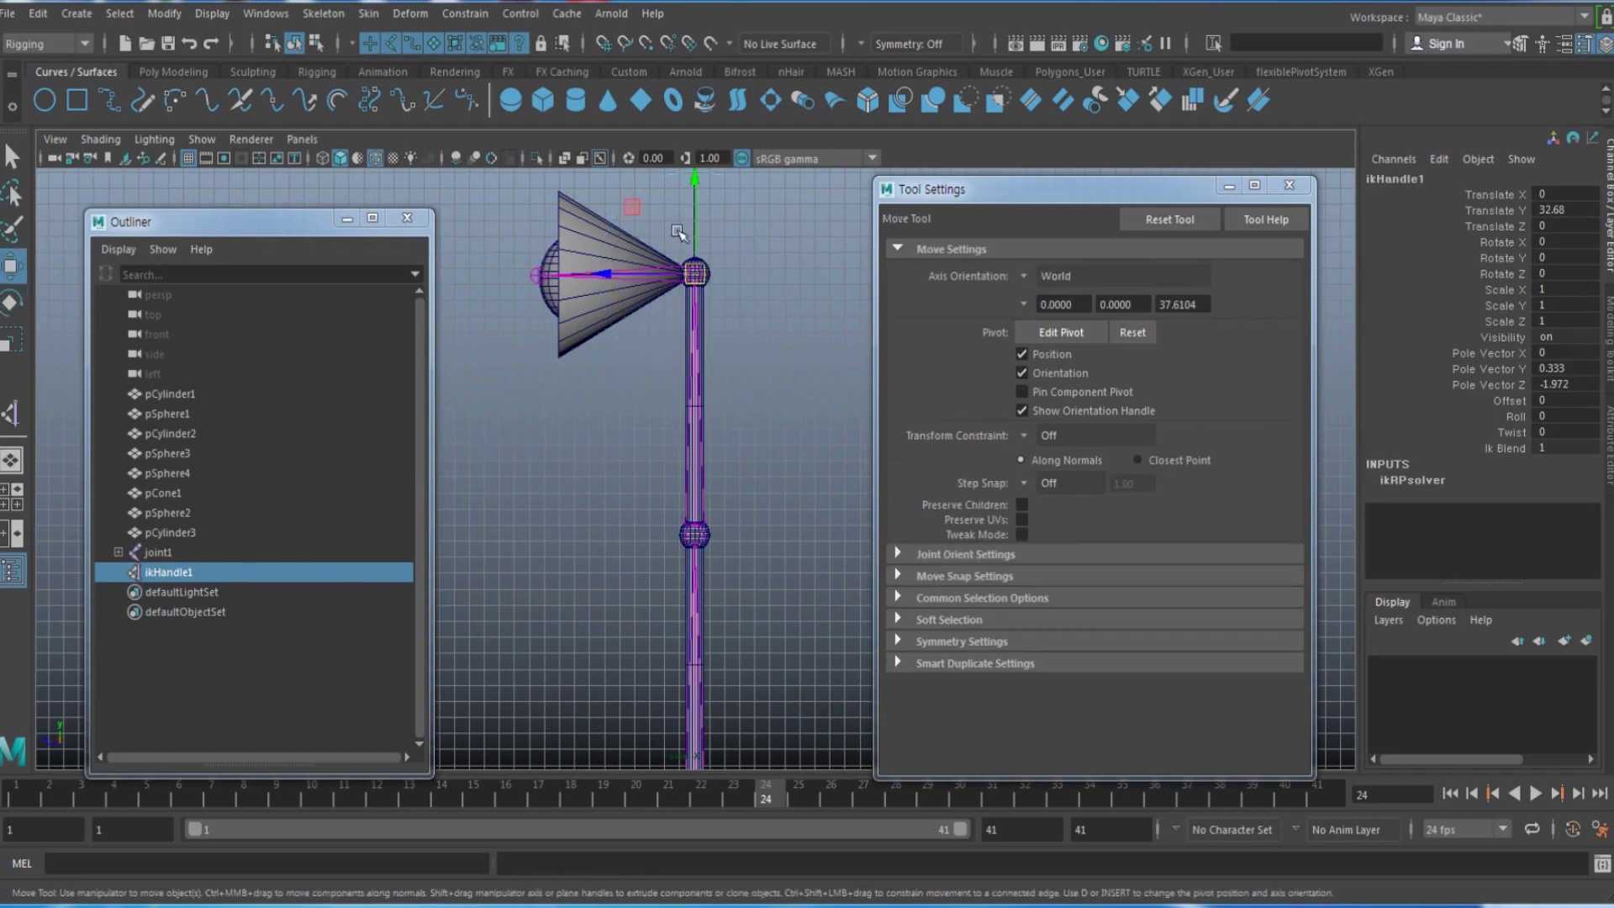
{"action": "left_click_drag", "start_coordinate": [694, 206], "coordinate": [696, 253]}
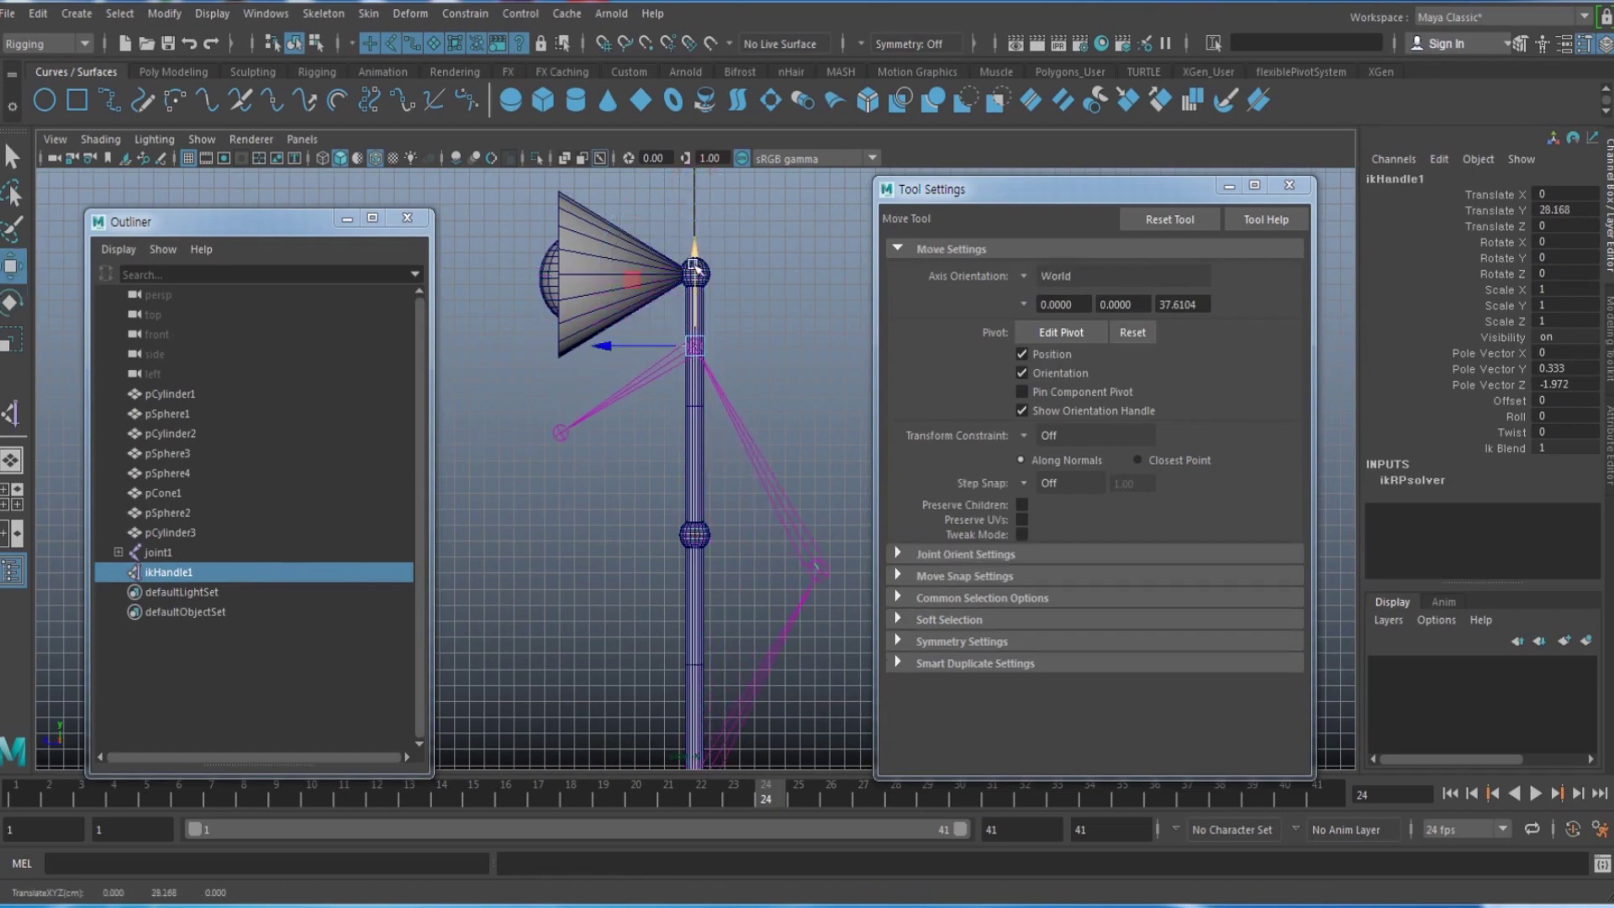
{"action": "key", "text": "ctrl+z"}
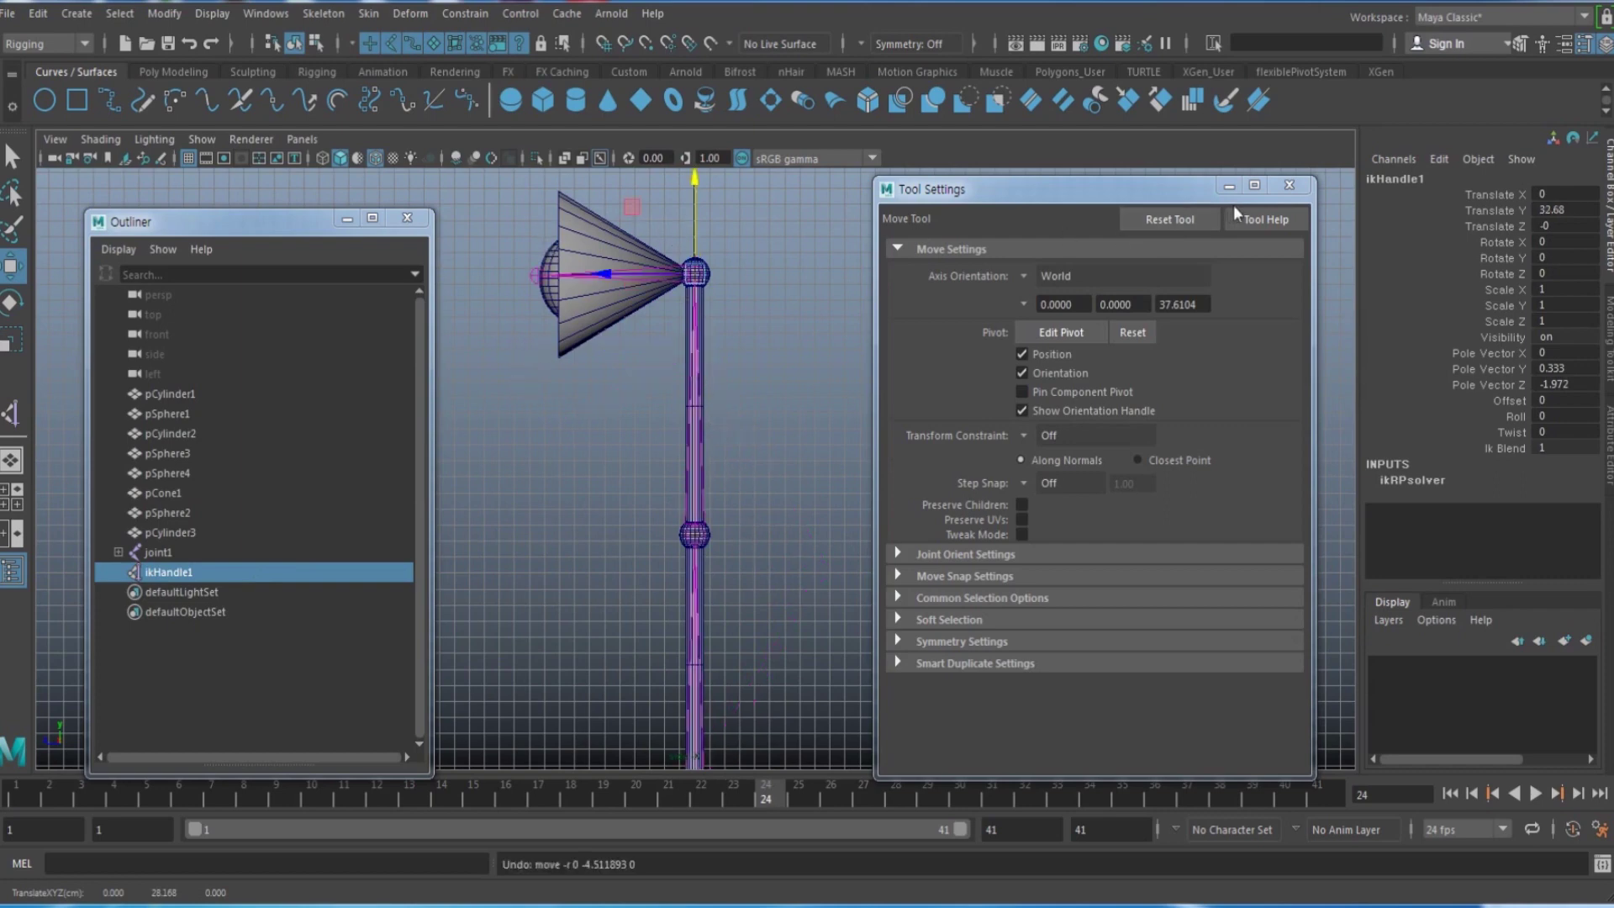
Step: Close the tool settings and switch to the perspective view around the lamp
{"action": "left_click", "coordinate": [1288, 186]}
{"action": "middle_click_drag", "start_coordinate": [932, 382], "coordinate": [959, 408], "text": "alt"}
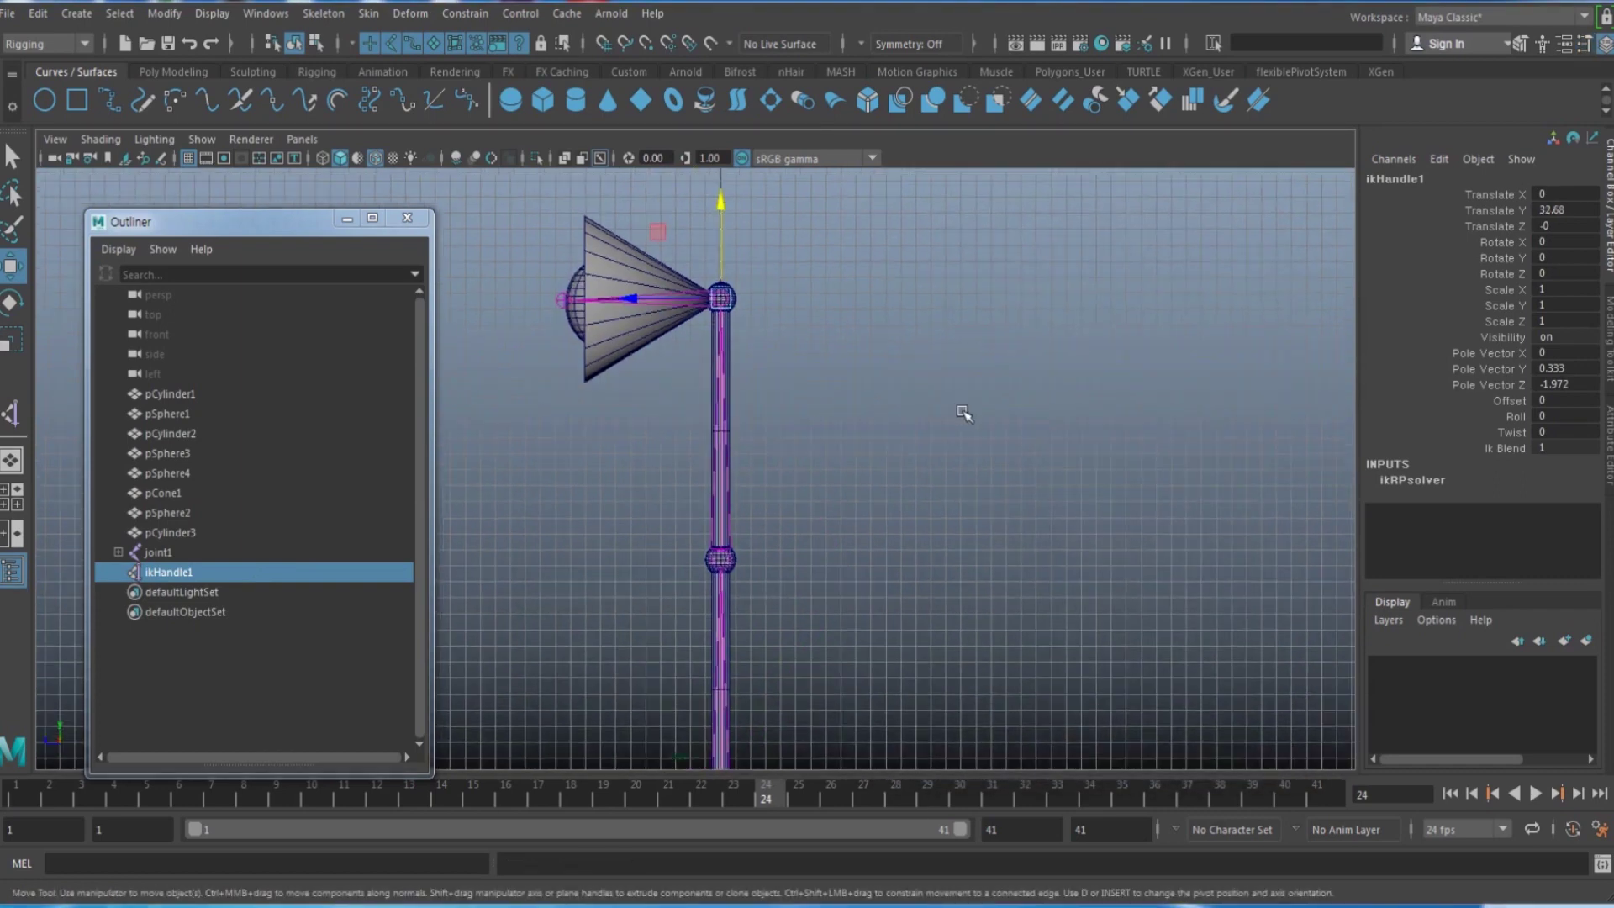
{"action": "key", "text": "space"}
{"action": "left_click_drag", "start_coordinate": [908, 437], "coordinate": [899, 387]}
{"action": "scroll", "coordinate": [870, 456], "scroll_direction": "down", "scroll_amount": 8}
{"action": "scroll", "coordinate": [807, 496], "scroll_direction": "down", "scroll_amount": 4}
{"action": "scroll", "coordinate": [689, 526], "scroll_direction": "up", "scroll_amount": 3}
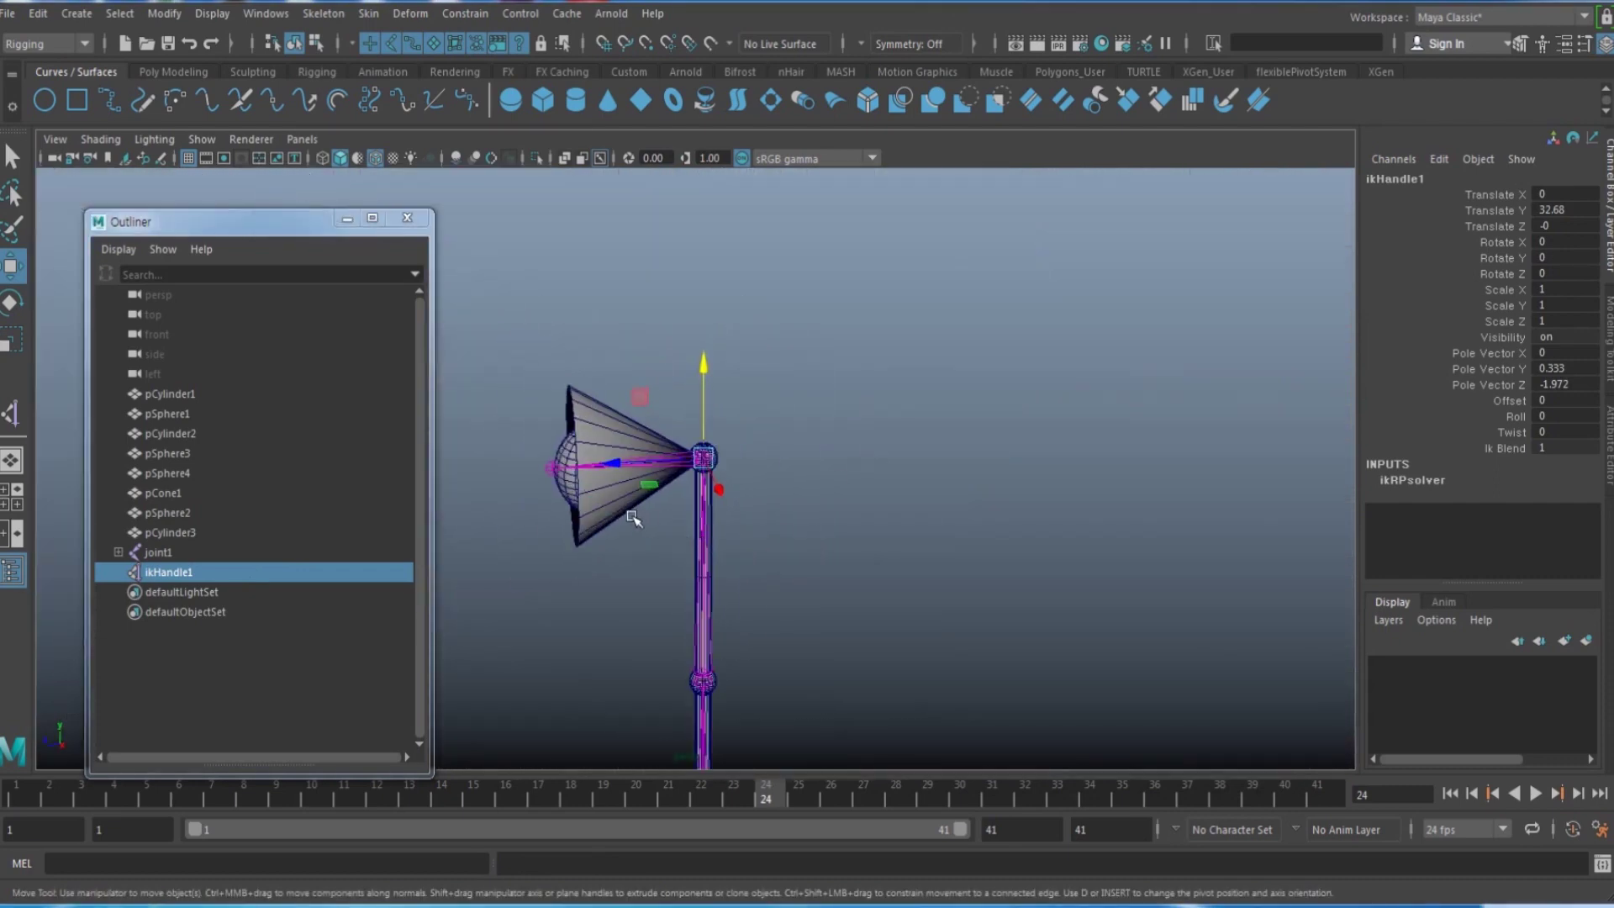
Step: Select the lamp cone, the bulb and the top sphere, and add the joint in the top sphere to the selection
{"action": "middle_click_drag", "start_coordinate": [605, 564], "coordinate": [742, 463], "text": "alt"}
{"action": "scroll", "coordinate": [598, 526], "scroll_direction": "up", "scroll_amount": 5}
{"action": "left_click_drag", "start_coordinate": [743, 460], "coordinate": [630, 441]}
{"action": "left_click_drag", "start_coordinate": [821, 469], "coordinate": [787, 456], "text": "alt"}
{"action": "scroll", "coordinate": [787, 456], "scroll_direction": "up", "scroll_amount": 3}
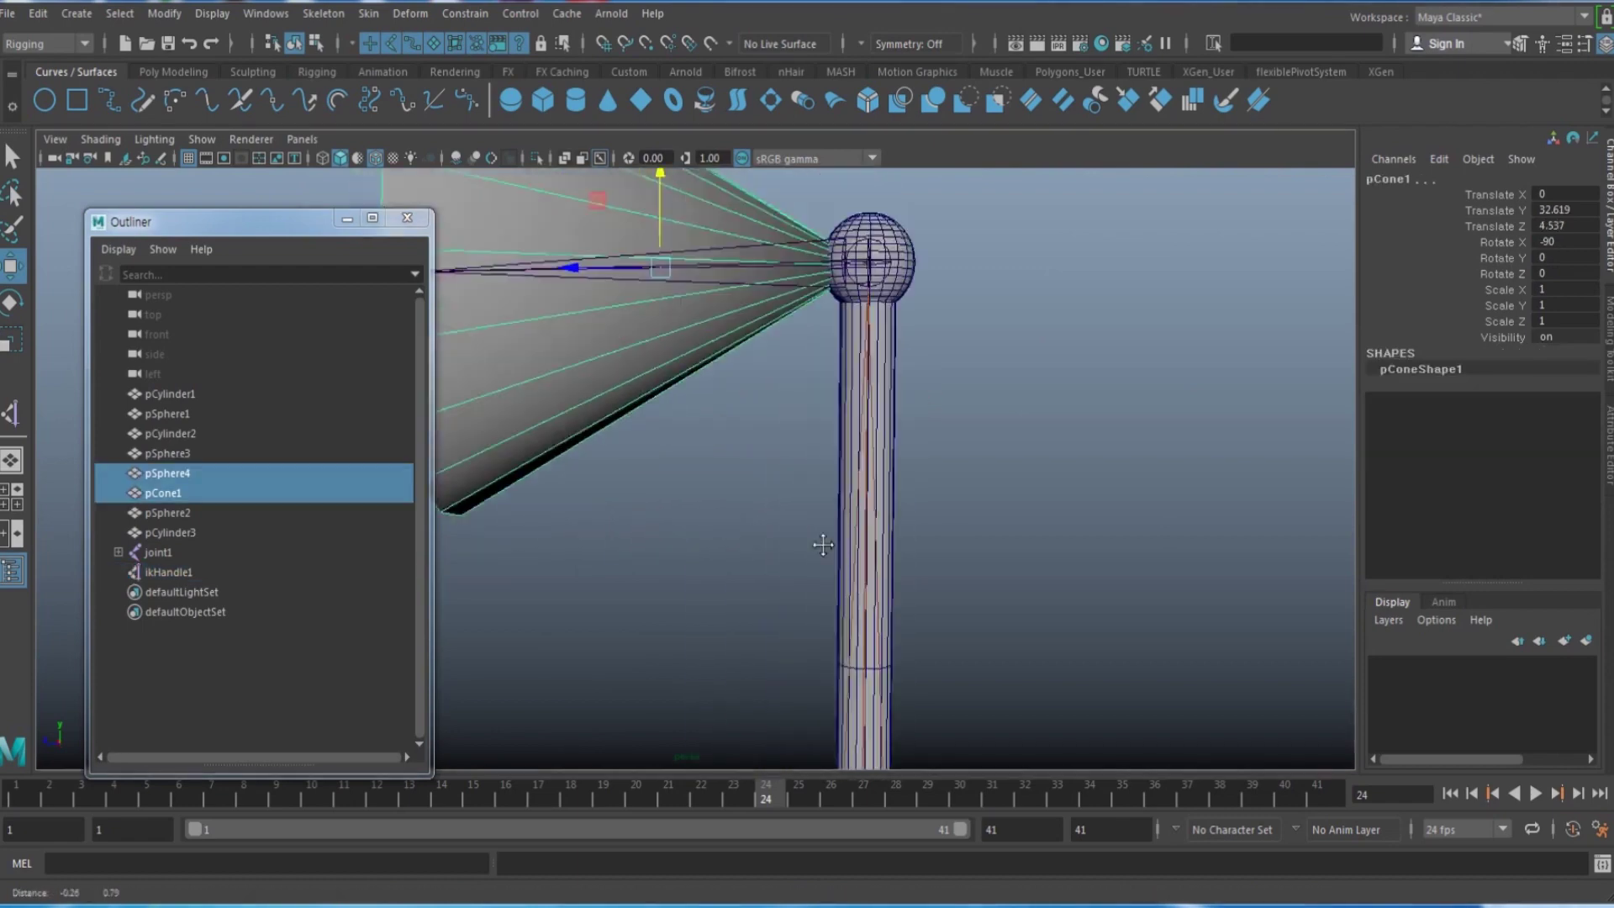
{"action": "middle_click_drag", "start_coordinate": [874, 221], "coordinate": [1052, 476], "text": "alt"}
{"action": "left_click", "coordinate": [1058, 429], "text": "shift"}
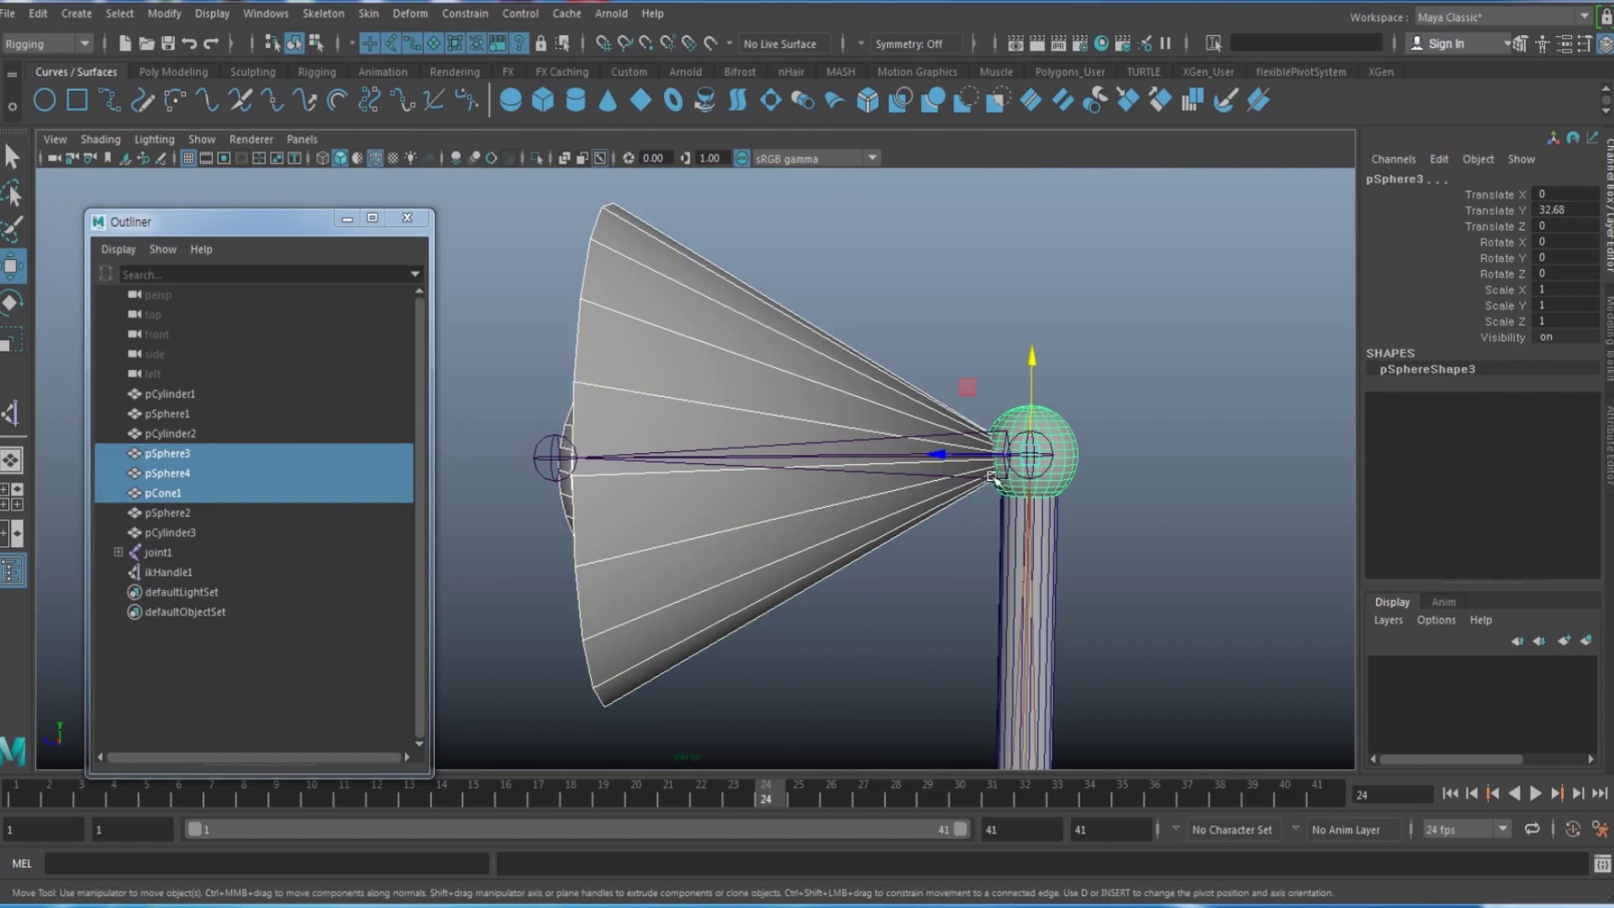
{"action": "left_click", "coordinate": [995, 477], "text": "shift"}
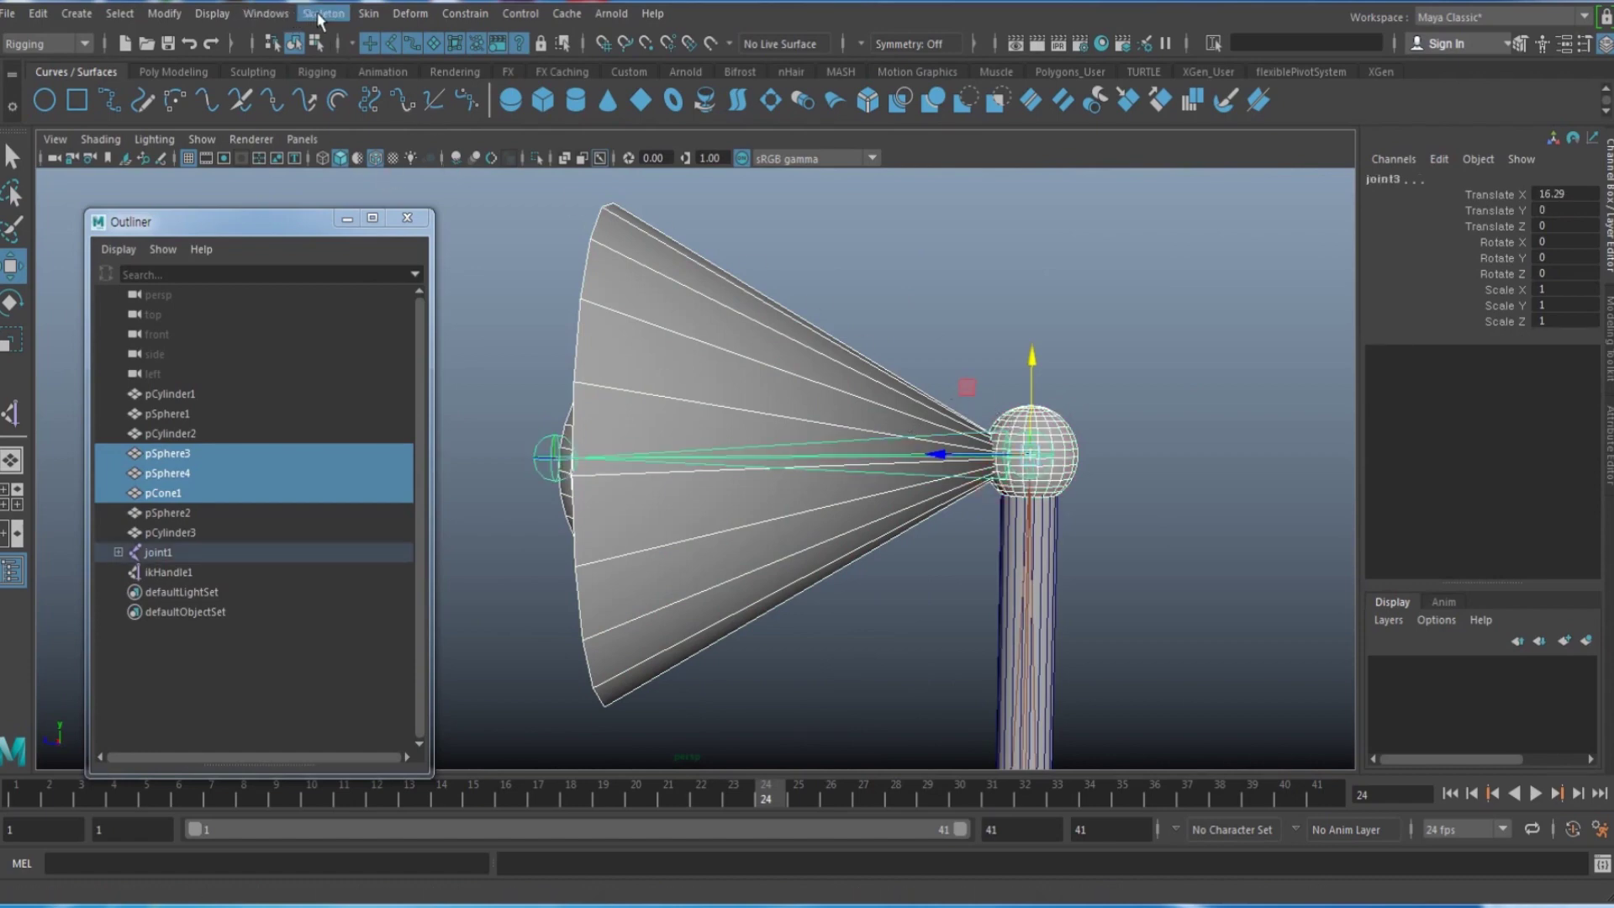
Step: Reset the Bind Skin options to their defaults and set them to bind to selected joints
{"action": "left_click", "coordinate": [368, 13]}
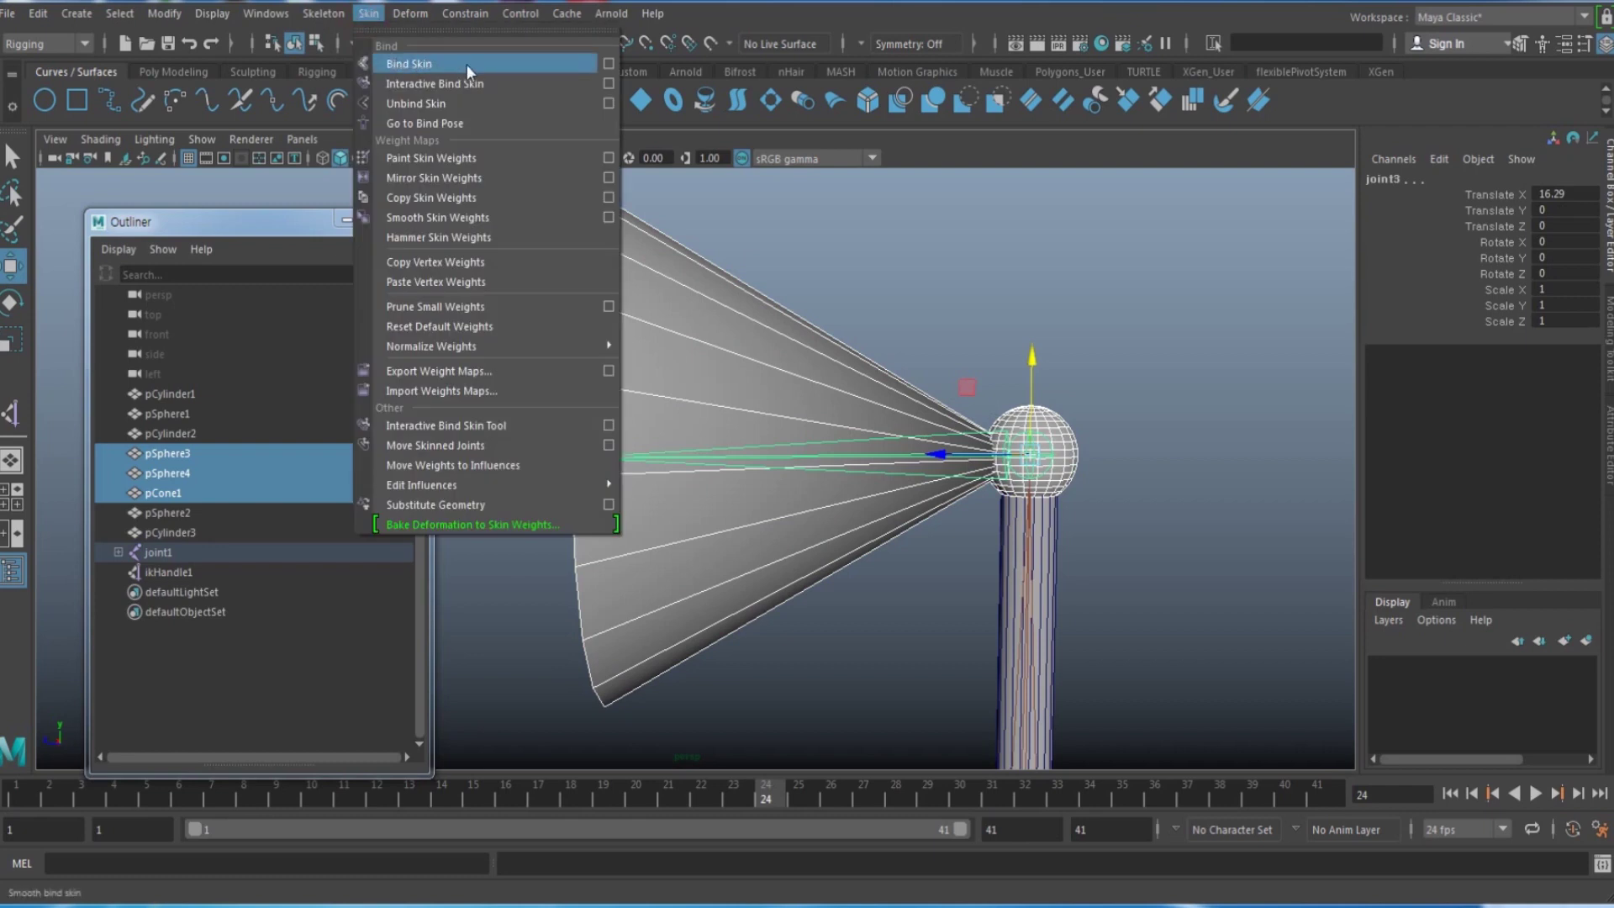
{"action": "left_click", "coordinate": [610, 63]}
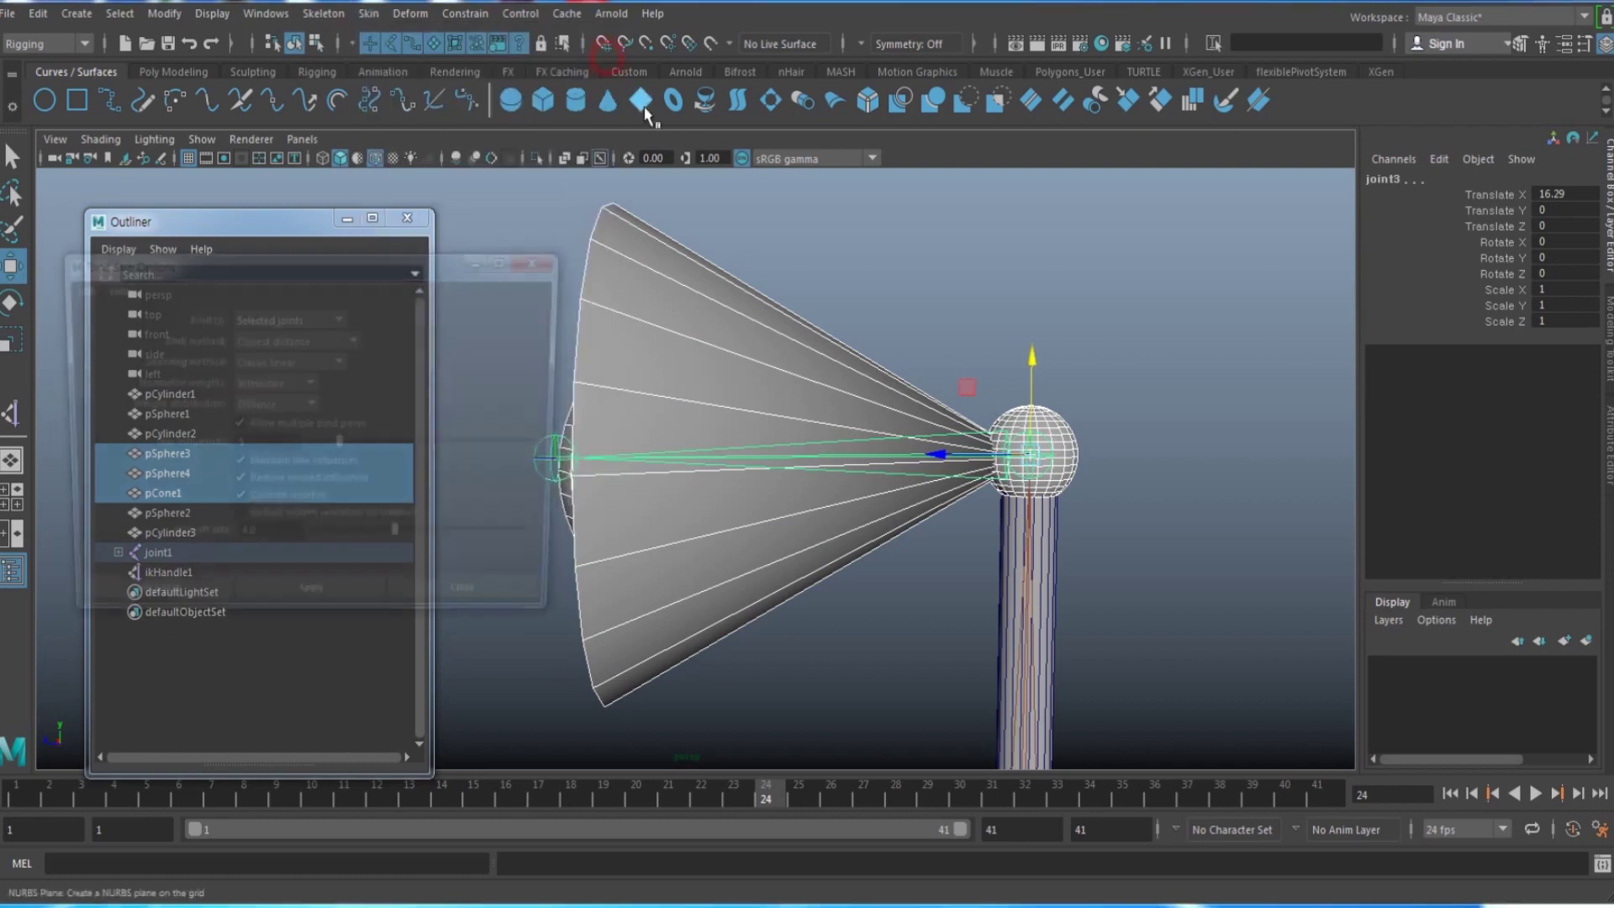
{"action": "left_click_drag", "start_coordinate": [446, 261], "coordinate": [761, 239]}
{"action": "left_click", "coordinate": [382, 261]}
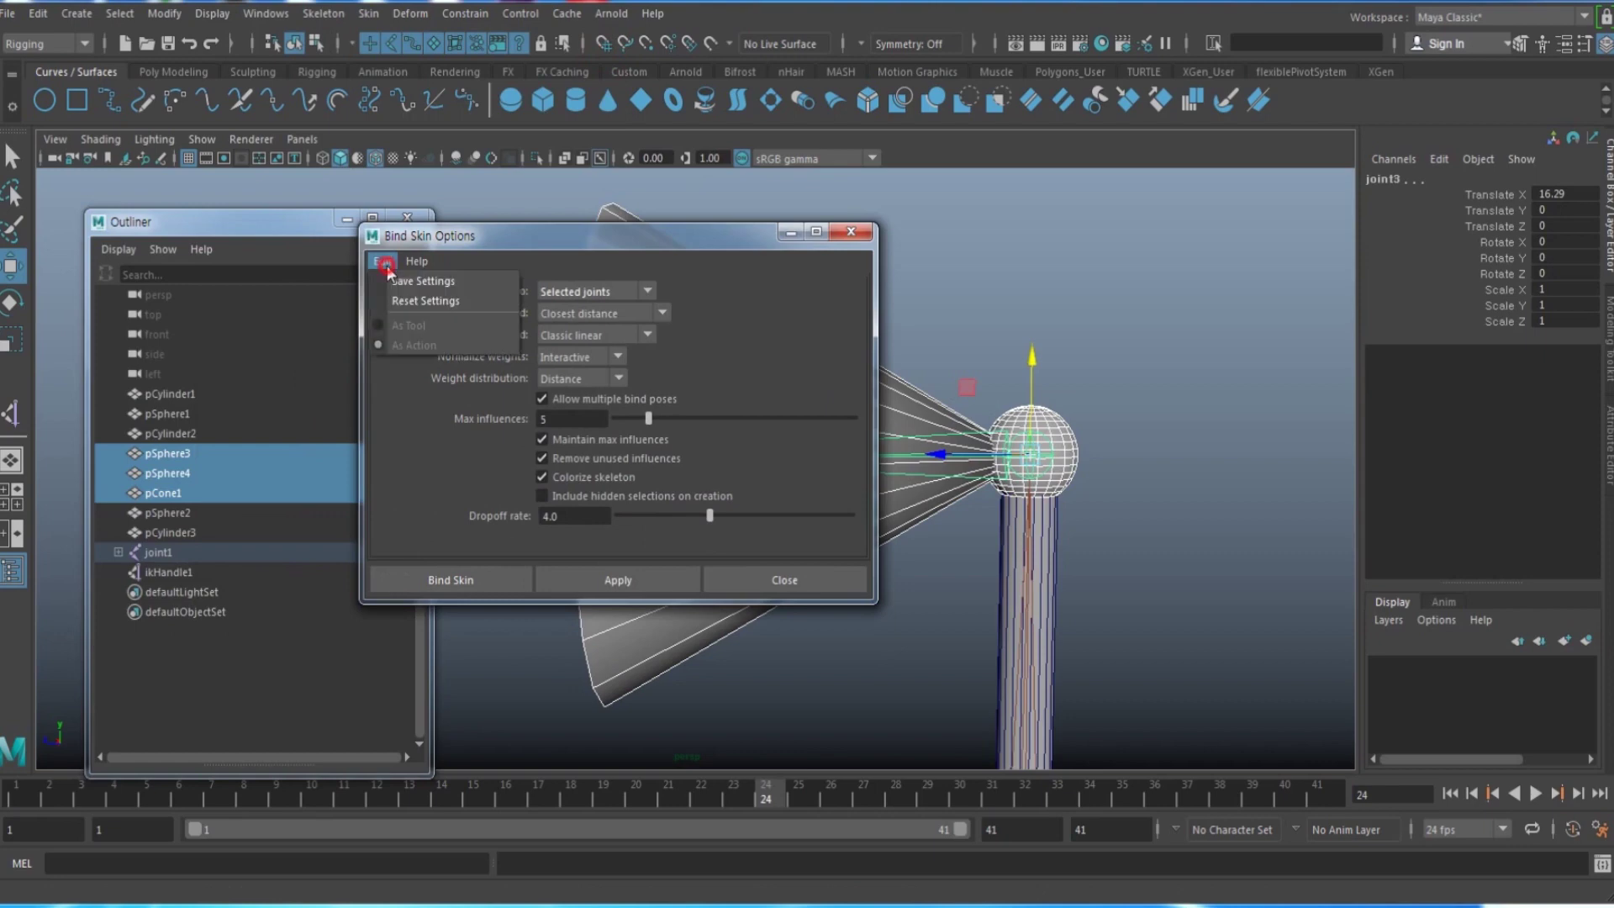
{"action": "left_click", "coordinate": [401, 300]}
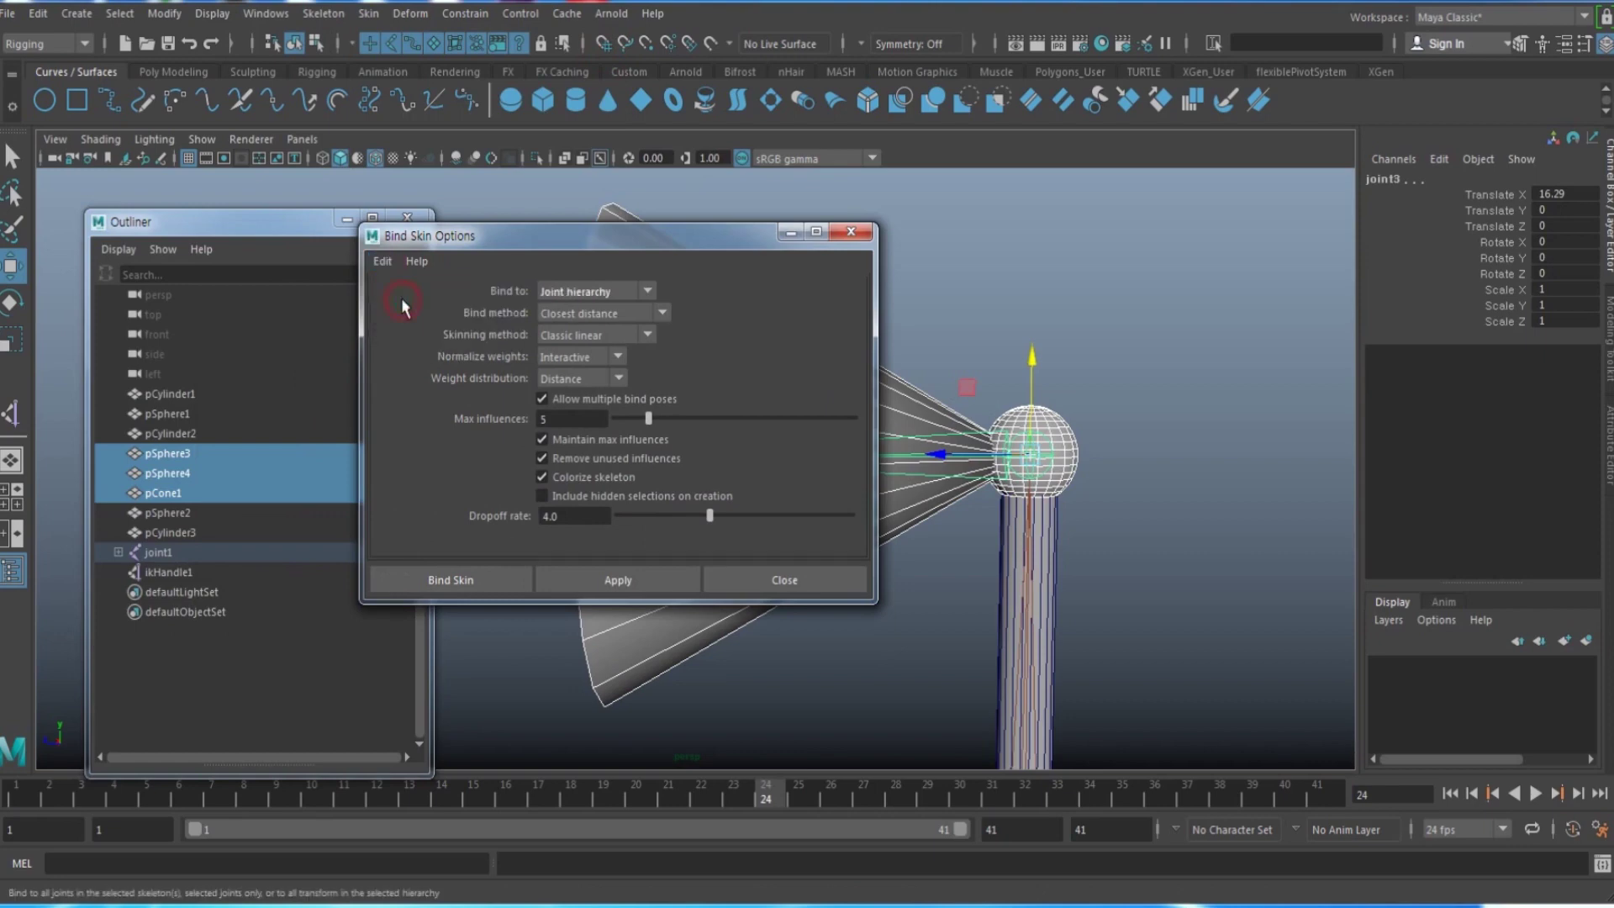
{"action": "left_click", "coordinate": [605, 292]}
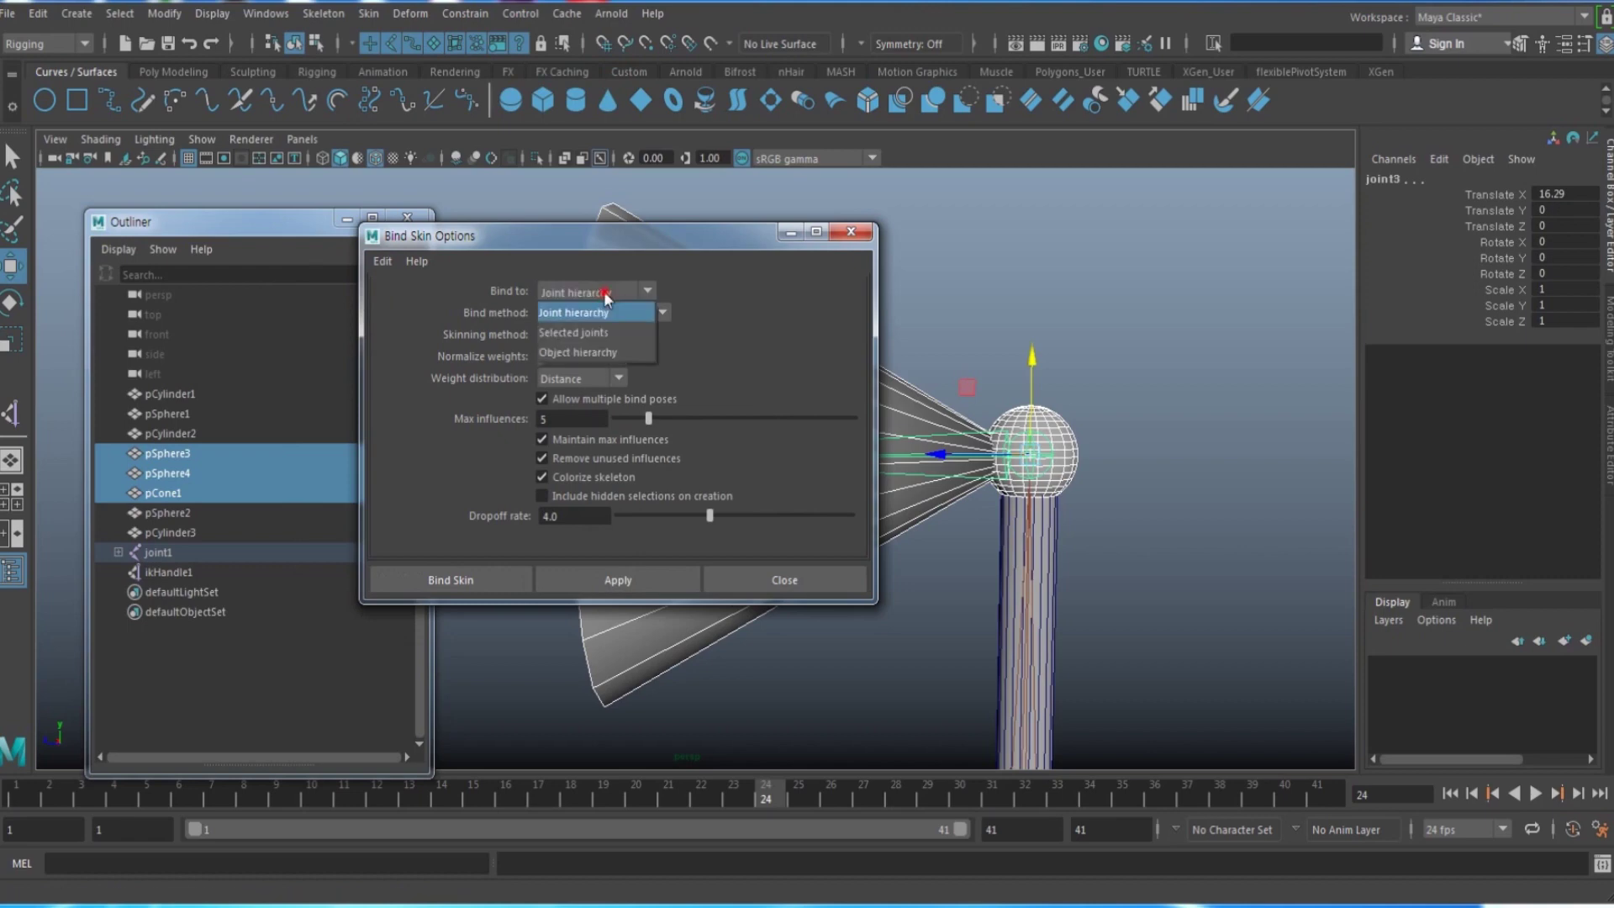
{"action": "left_click", "coordinate": [607, 334]}
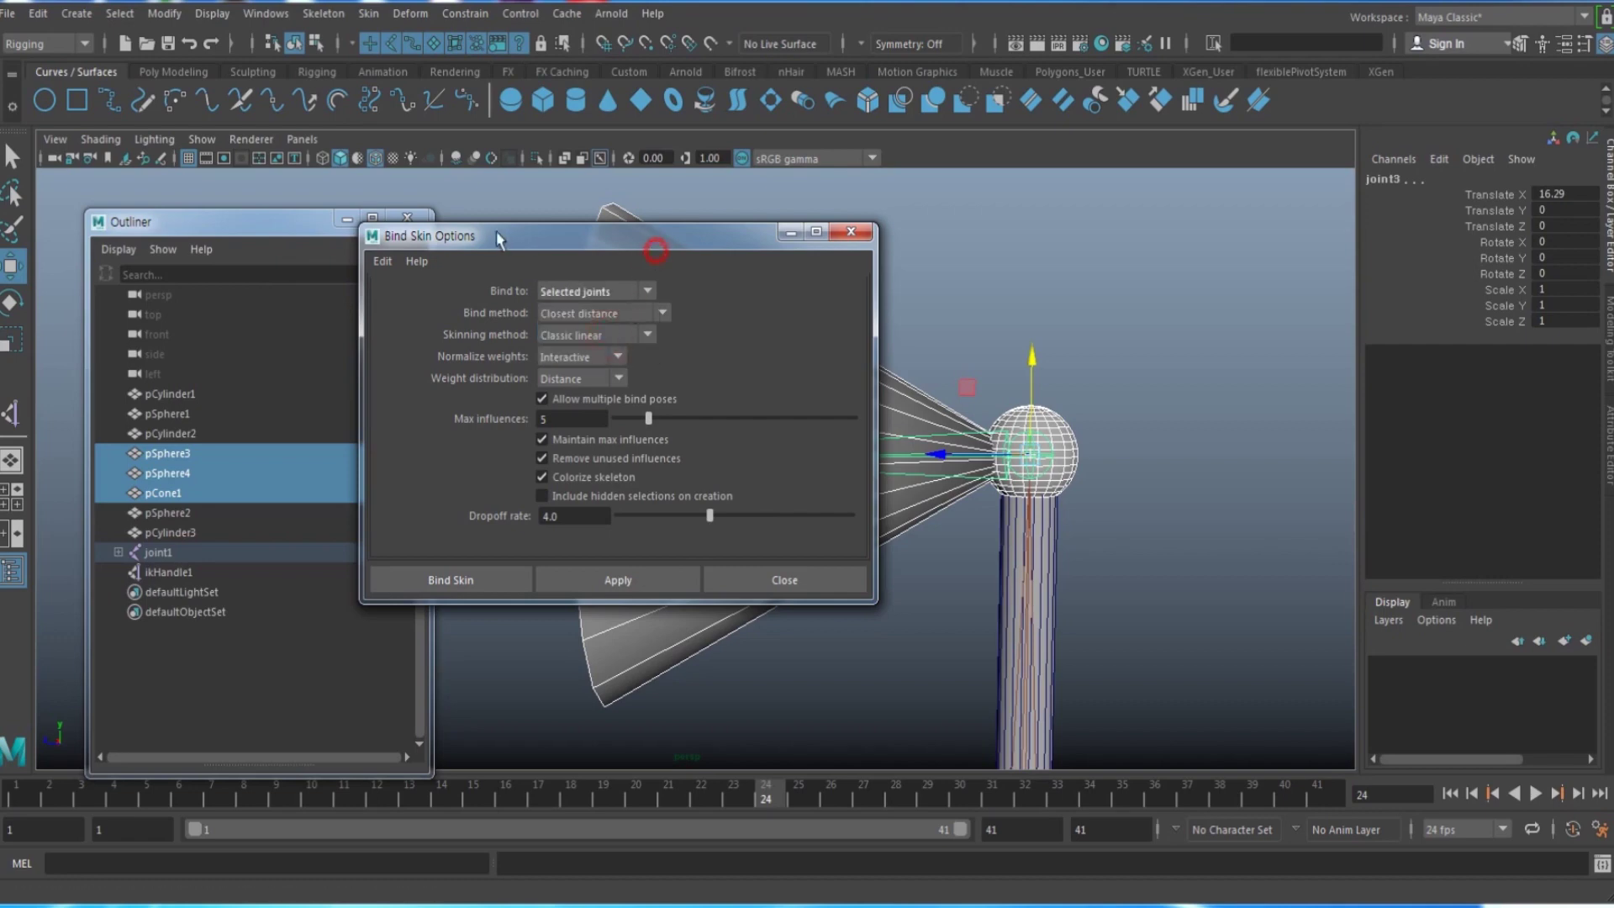
Step: Bind the cone, bulb and top sphere to the selected lamp-head joint, keeping the bind options open
{"action": "left_click_drag", "start_coordinate": [547, 242], "coordinate": [246, 240]}
{"action": "left_click", "coordinate": [345, 579]}
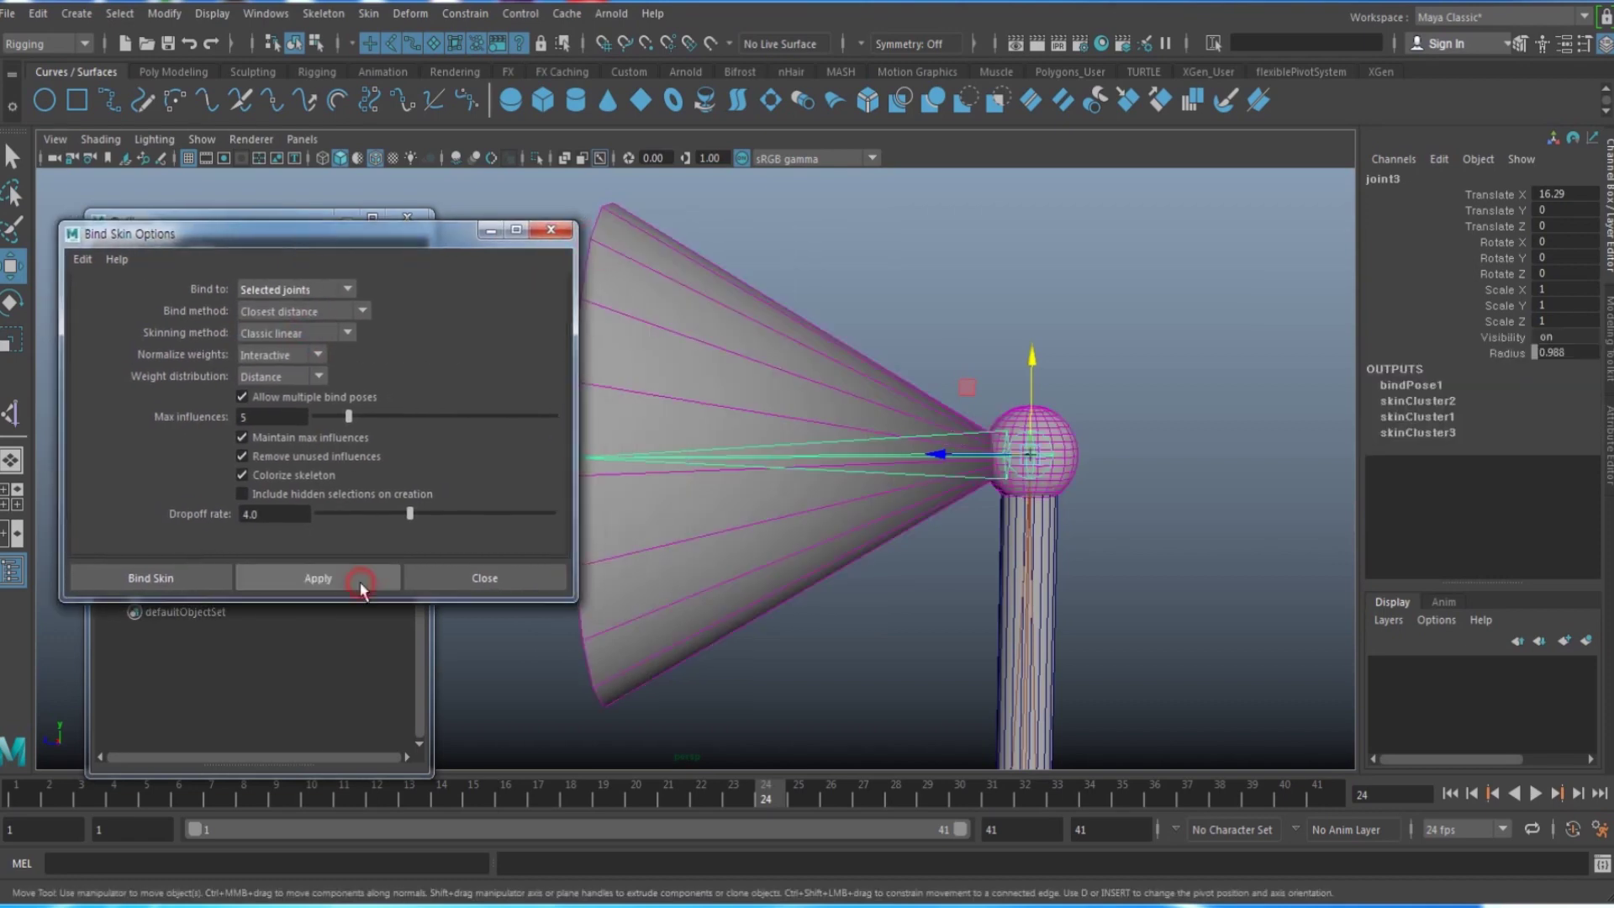
{"action": "right_click_drag", "start_coordinate": [995, 544], "coordinate": [921, 558], "text": "alt"}
{"action": "middle_click_drag", "start_coordinate": [921, 558], "coordinate": [955, 472], "text": "alt"}
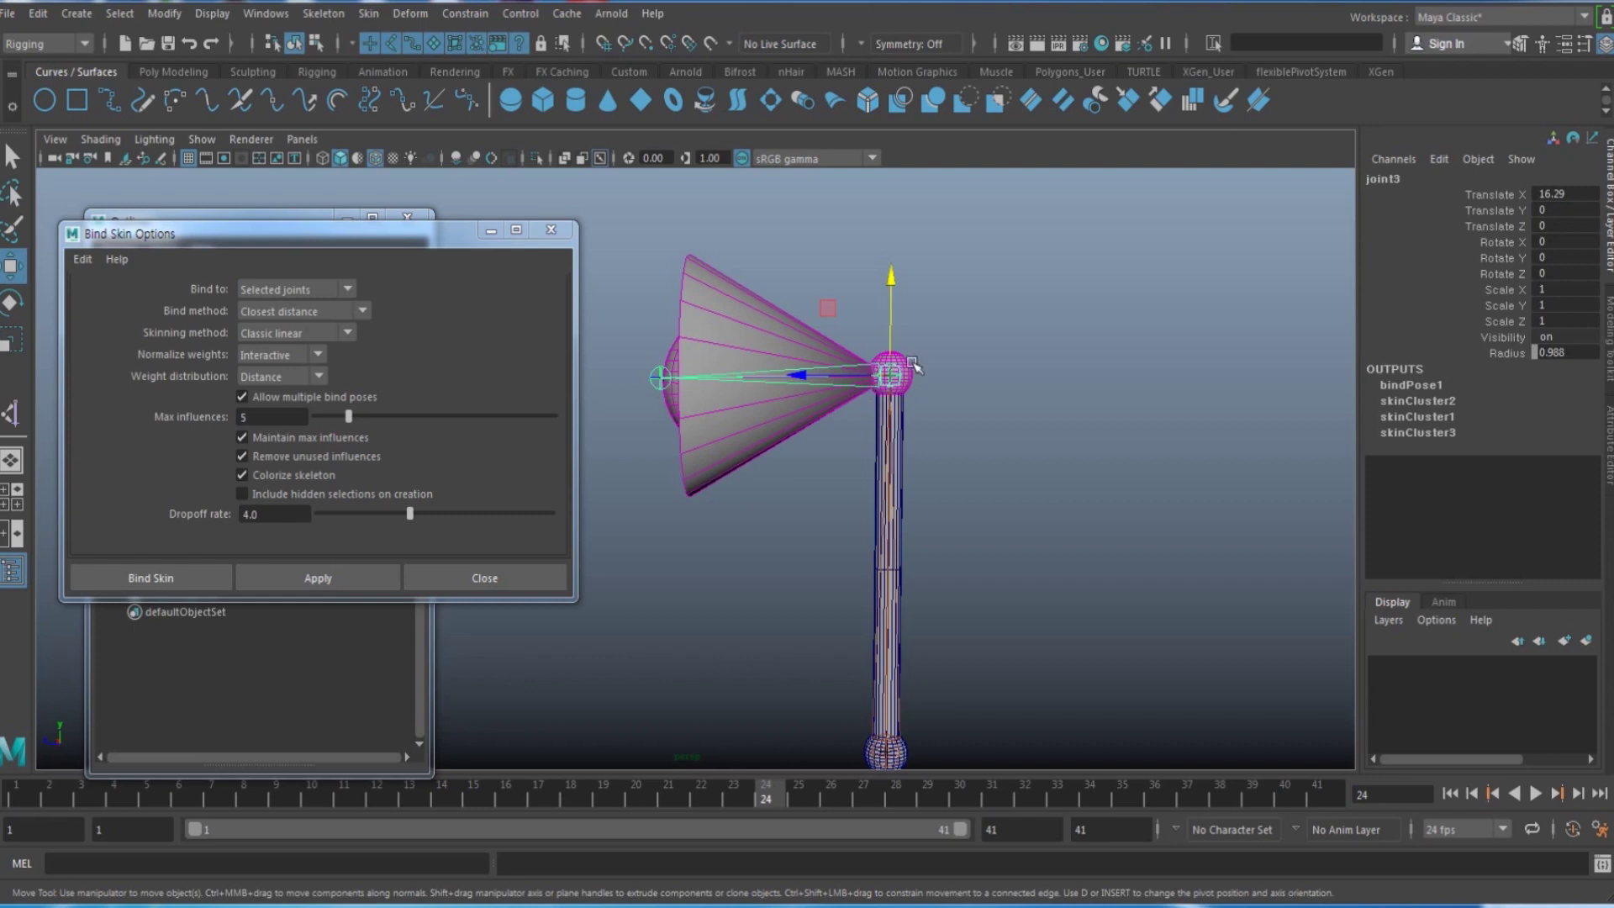
Step: Bind the upper arm cylinder and the middle sphere to the joint in the middle sphere using the current bind options
{"action": "middle_click_drag", "start_coordinate": [966, 737], "coordinate": [915, 493], "text": "alt"}
{"action": "left_click", "coordinate": [871, 508]}
{"action": "middle_click_drag", "start_coordinate": [930, 431], "coordinate": [895, 515], "text": "alt"}
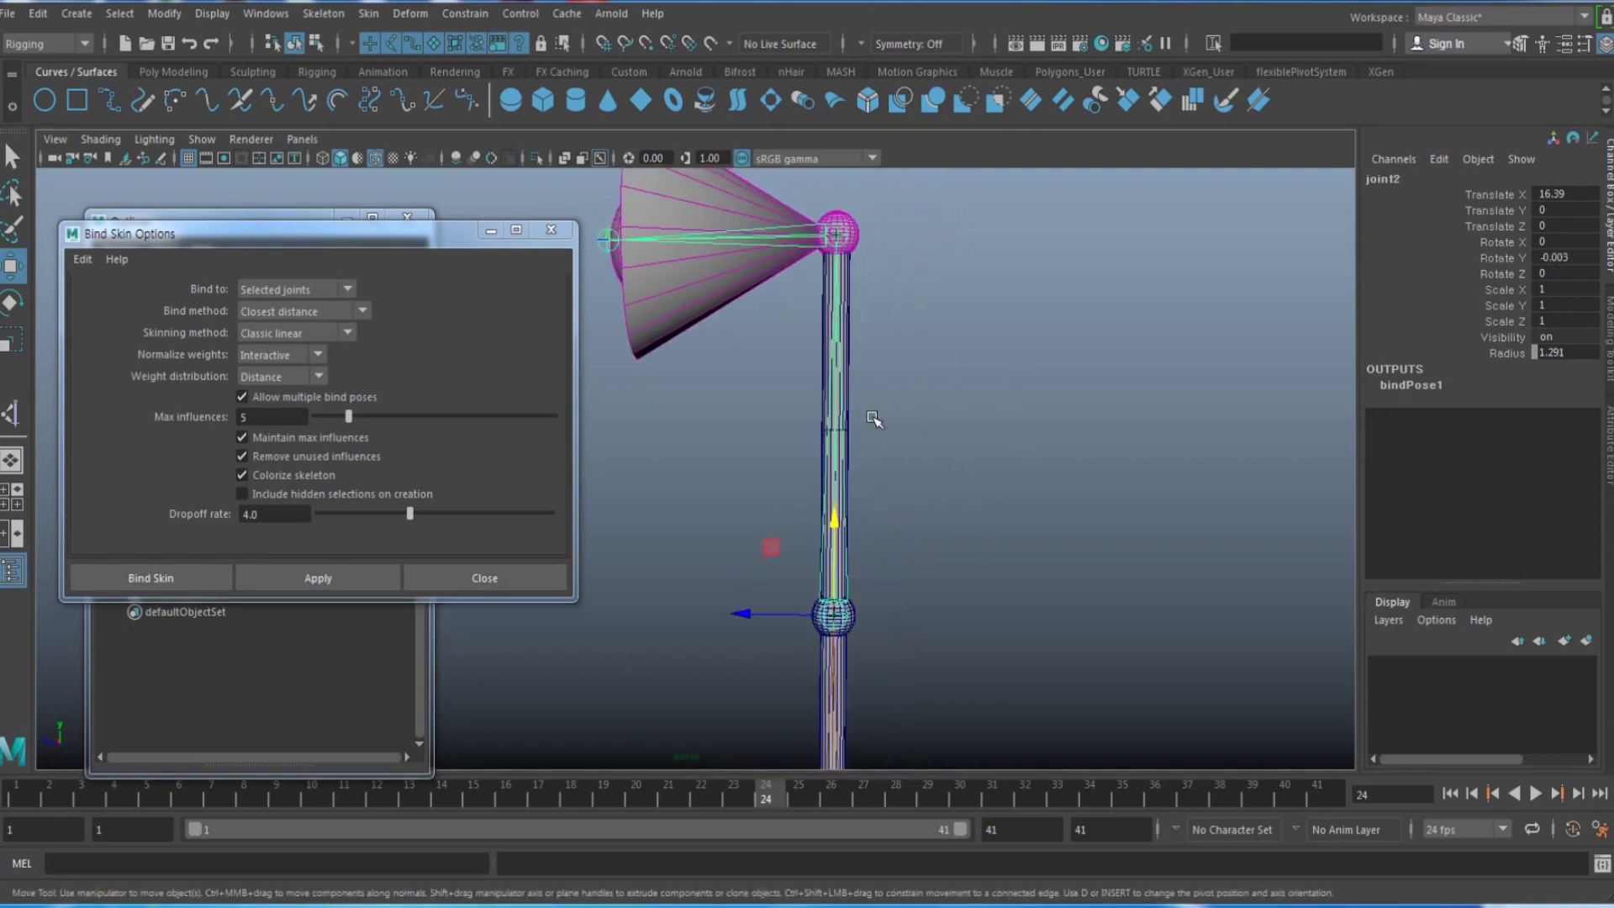
{"action": "left_click", "coordinate": [849, 381]}
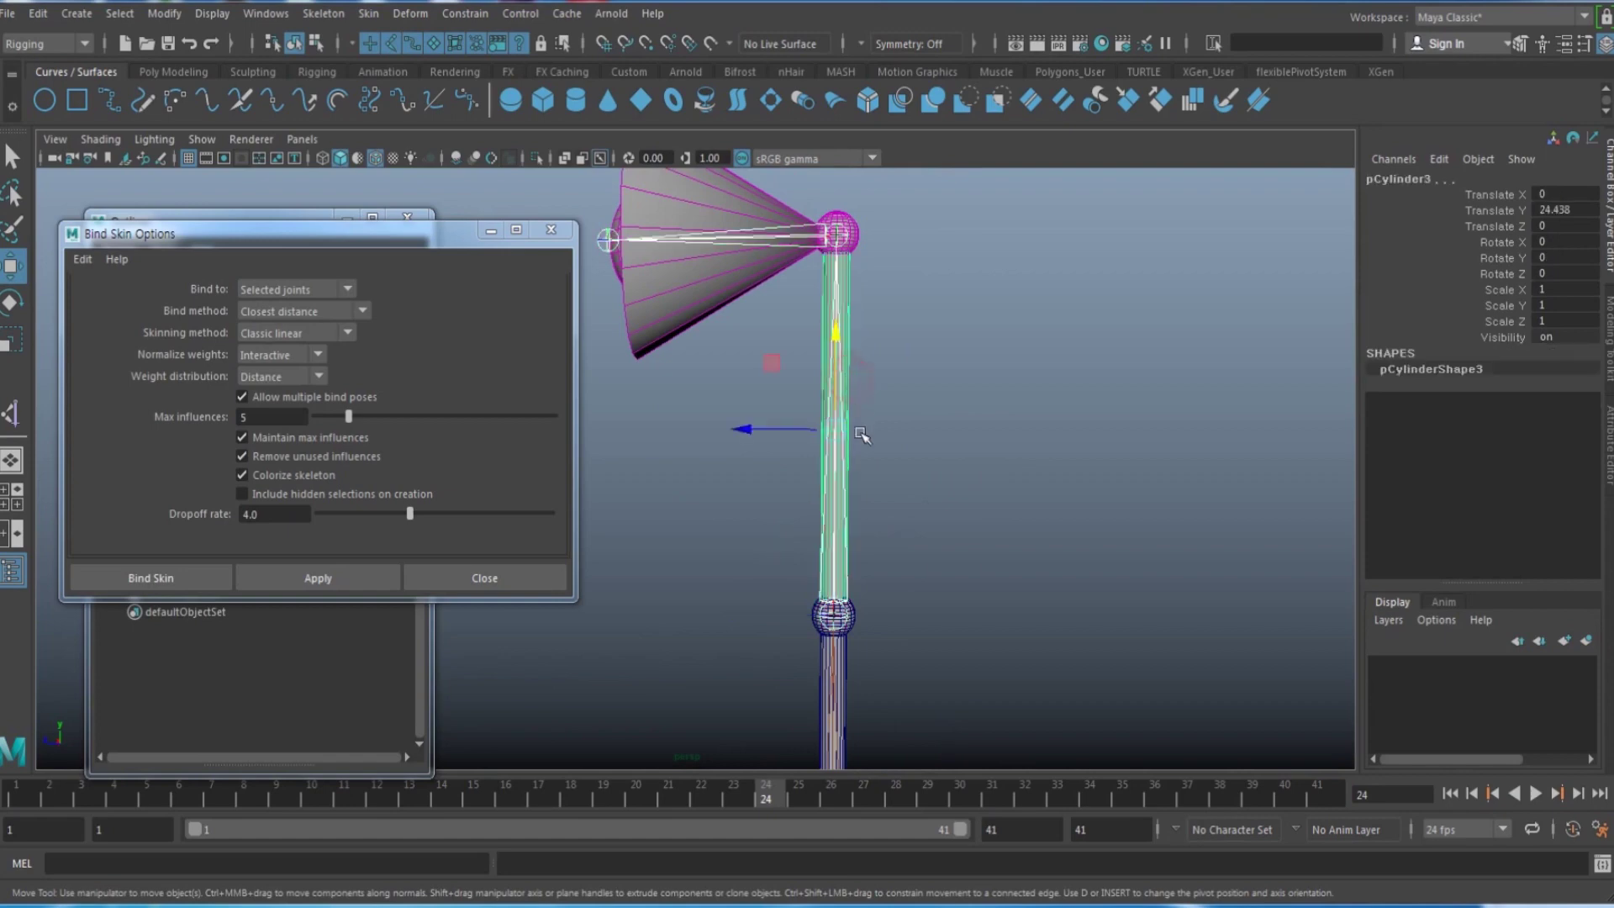
{"action": "middle_click_drag", "start_coordinate": [1002, 578], "coordinate": [977, 510], "text": "alt"}
{"action": "left_click", "coordinate": [867, 556]}
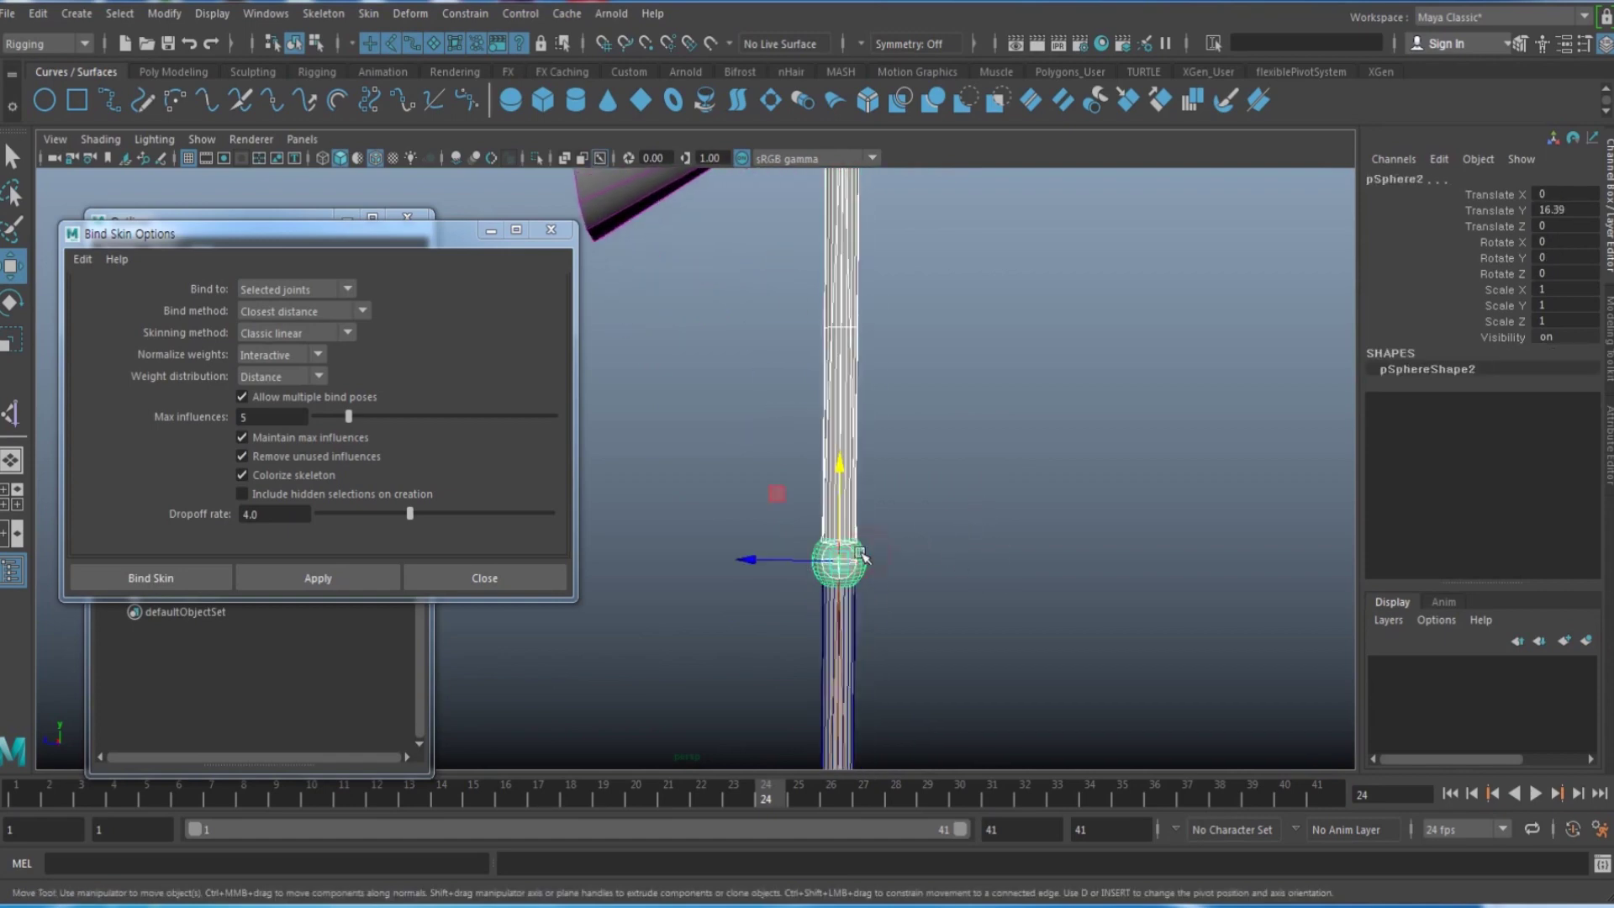
{"action": "left_click", "coordinate": [341, 574]}
Step: Bind the lower arm cylinder and the bottom sphere to the root joint at the lamp's base
{"action": "middle_click_drag", "start_coordinate": [793, 610], "coordinate": [773, 301], "text": "alt"}
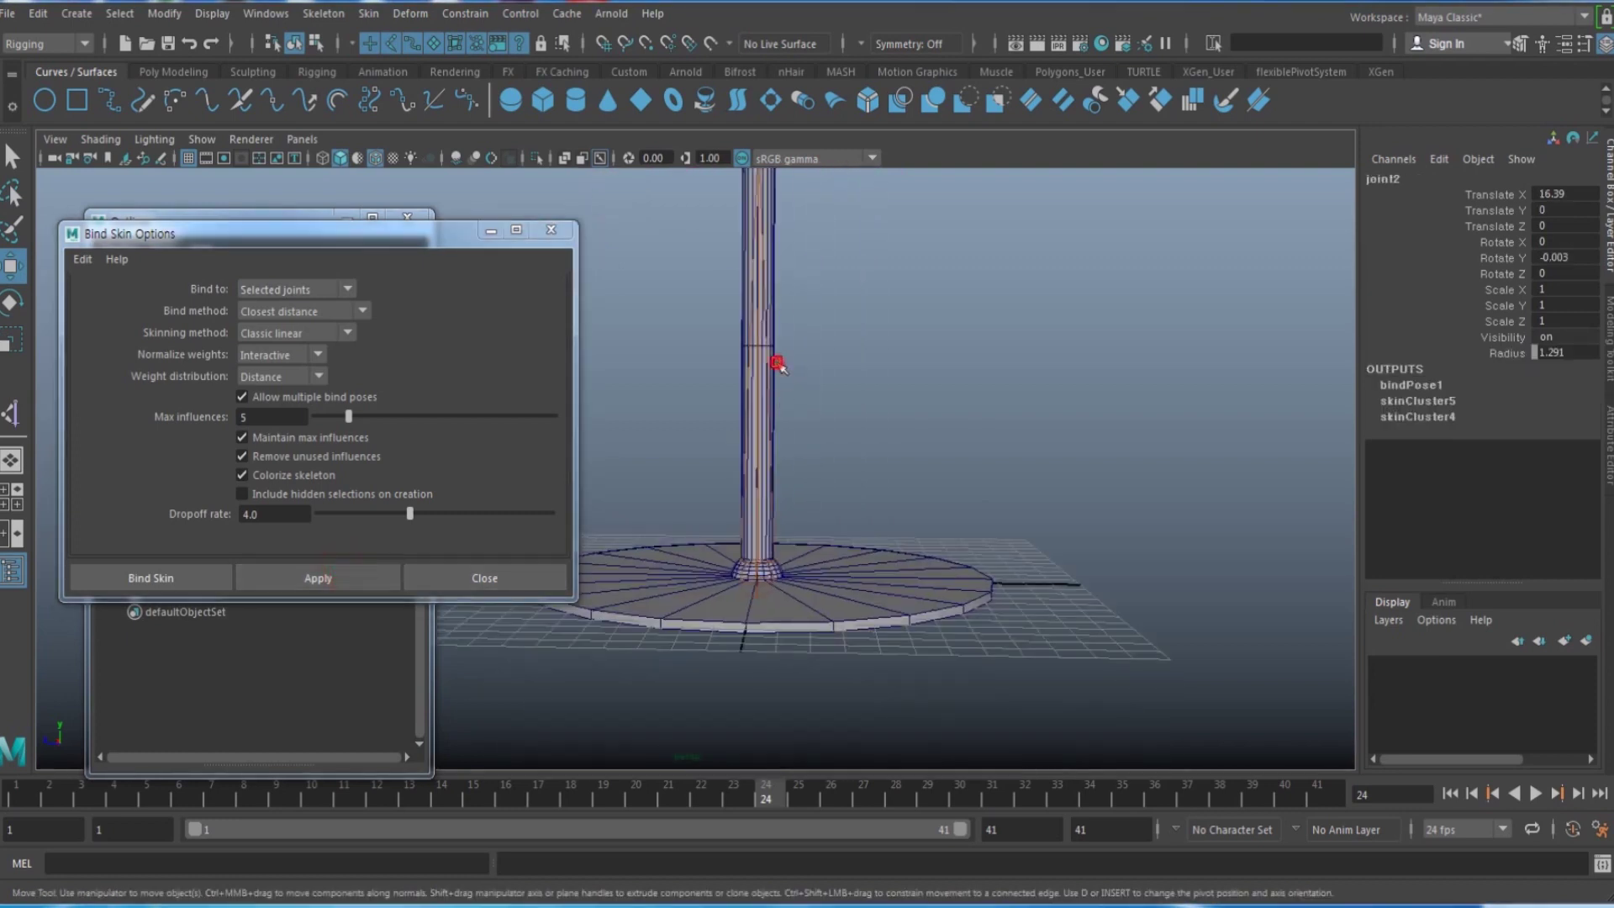
{"action": "left_click", "coordinate": [771, 370]}
{"action": "left_click", "coordinate": [770, 588], "text": "shift"}
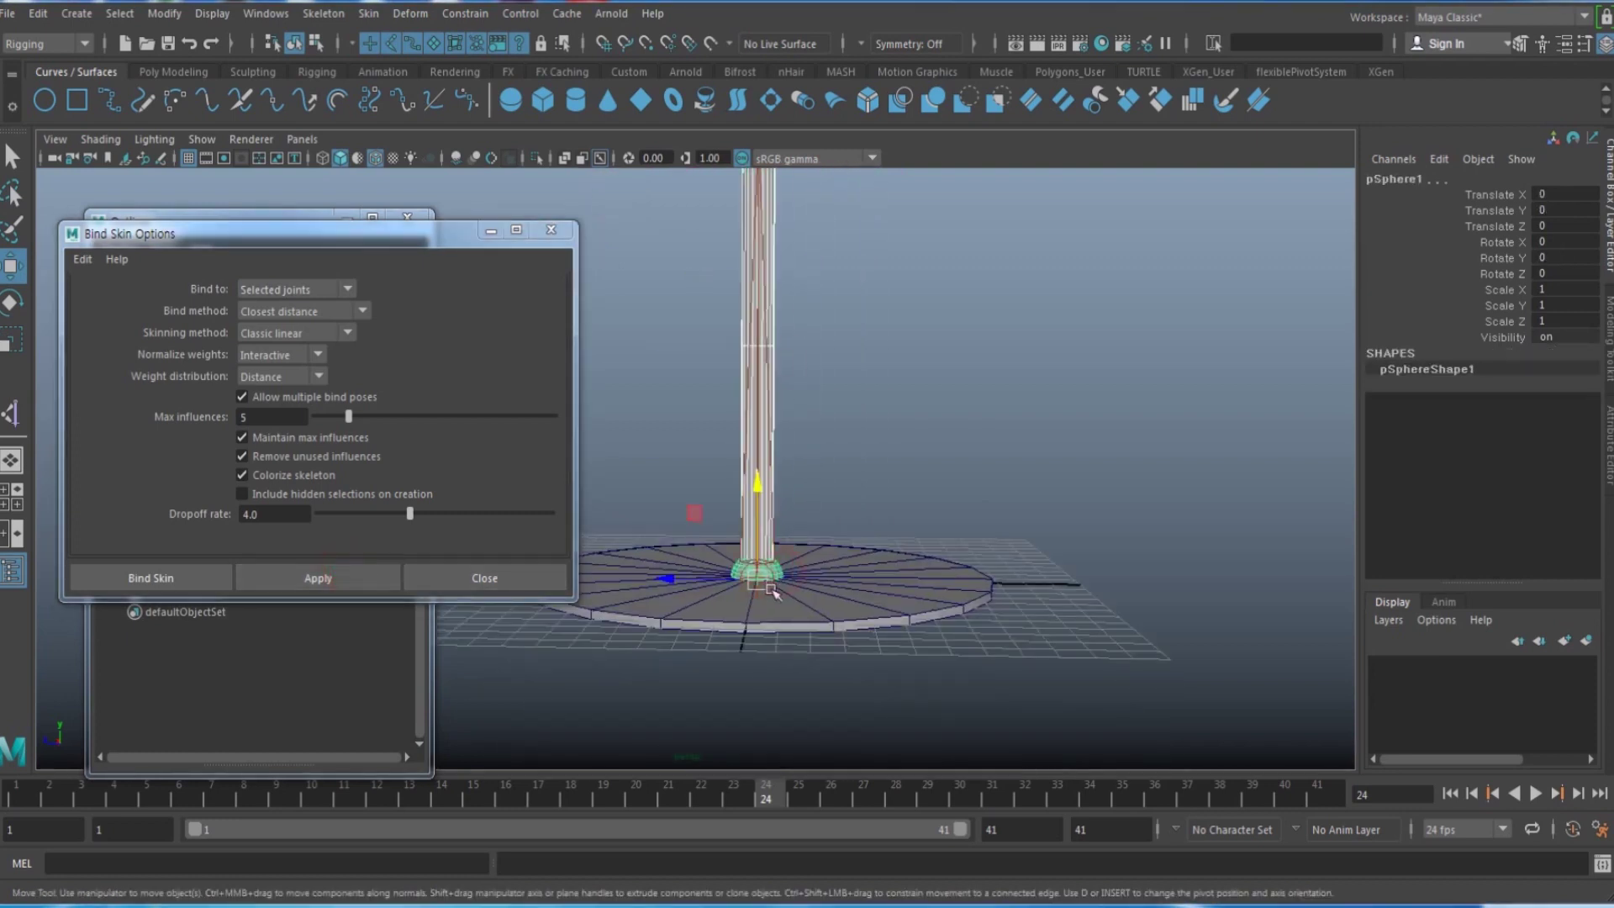
{"action": "scroll", "coordinate": [773, 604], "scroll_direction": "up", "scroll_amount": 3}
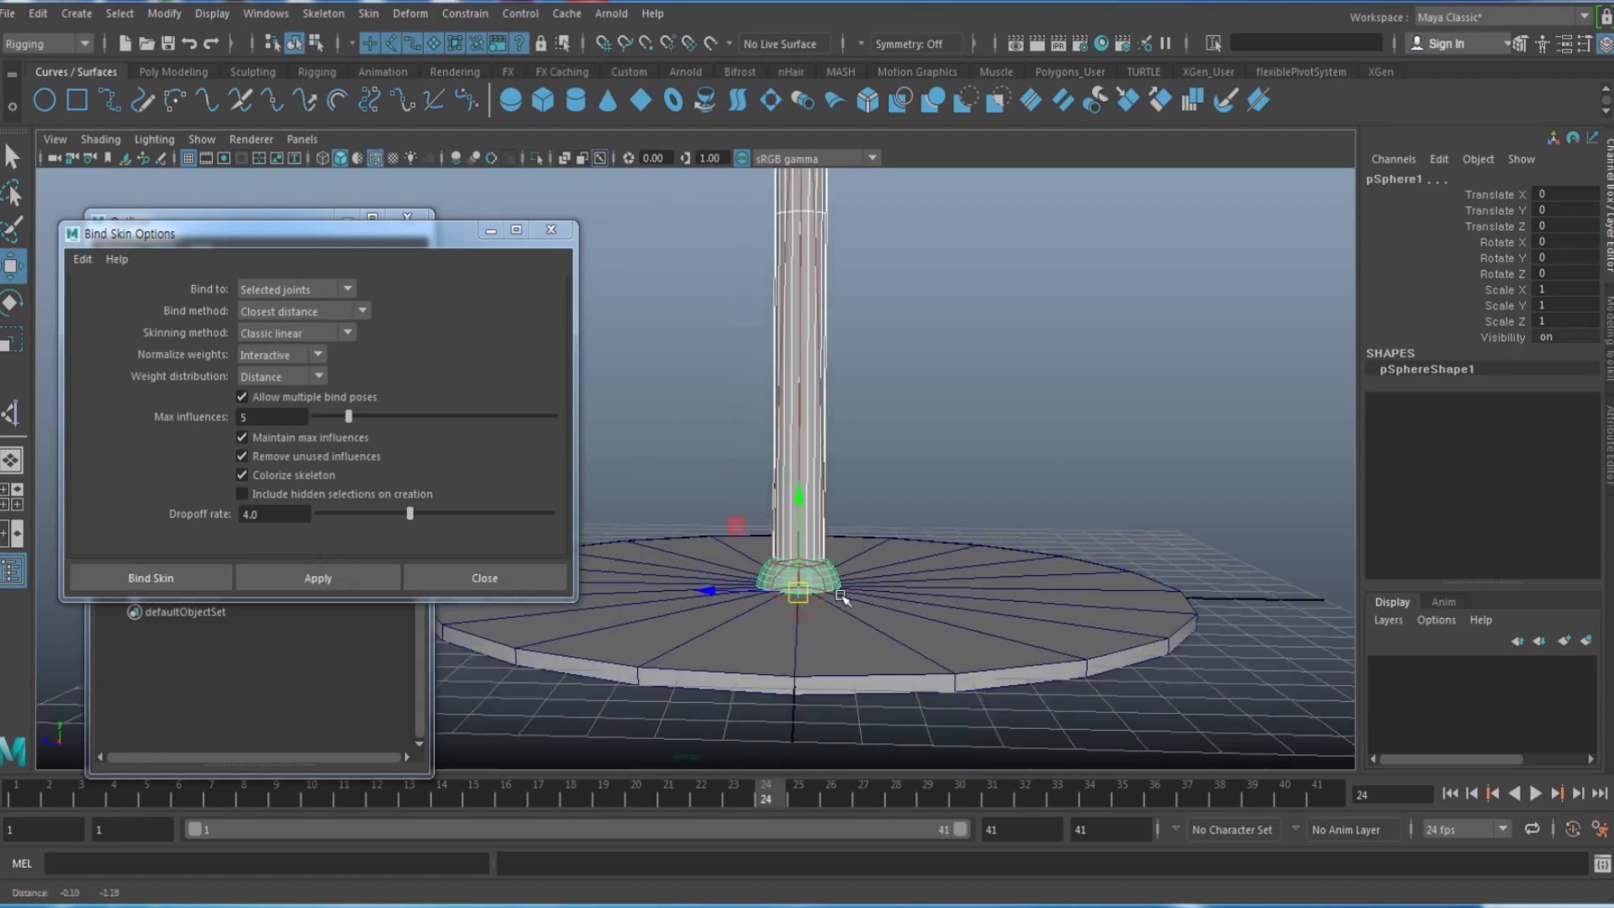
{"action": "left_click", "coordinate": [370, 577]}
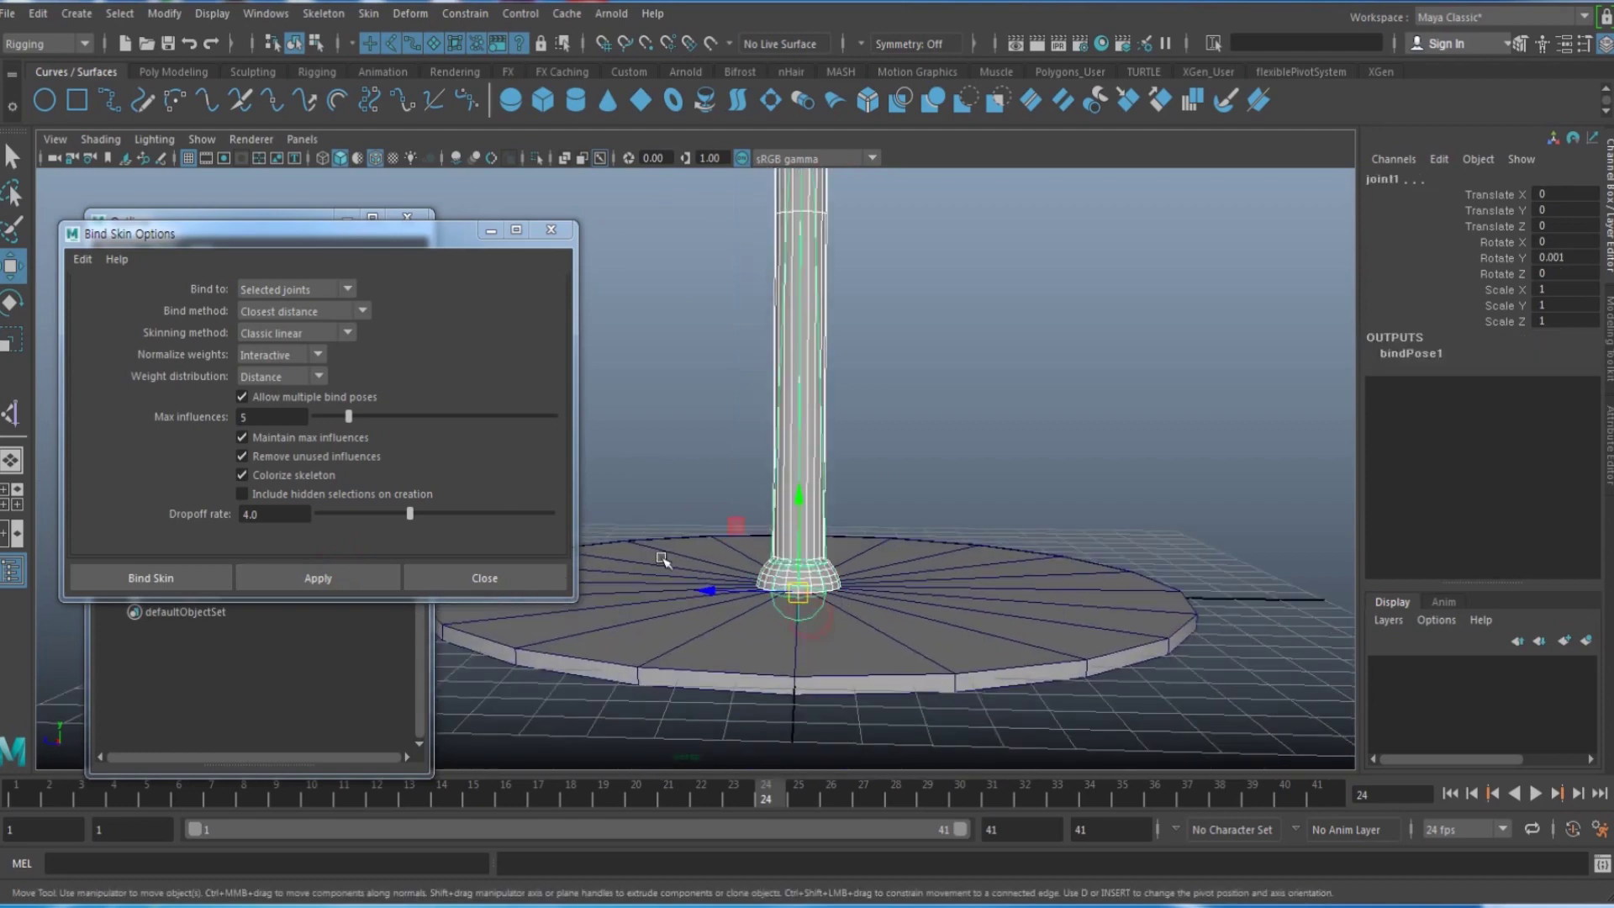
{"action": "left_click", "coordinate": [367, 578]}
Step: Clear the selection and place a single separate joint on the lamp's base disc with the Joint tool
{"action": "scroll", "coordinate": [910, 494], "scroll_direction": "down", "scroll_amount": 4}
{"action": "left_click_drag", "start_coordinate": [904, 505], "coordinate": [920, 538], "text": "alt"}
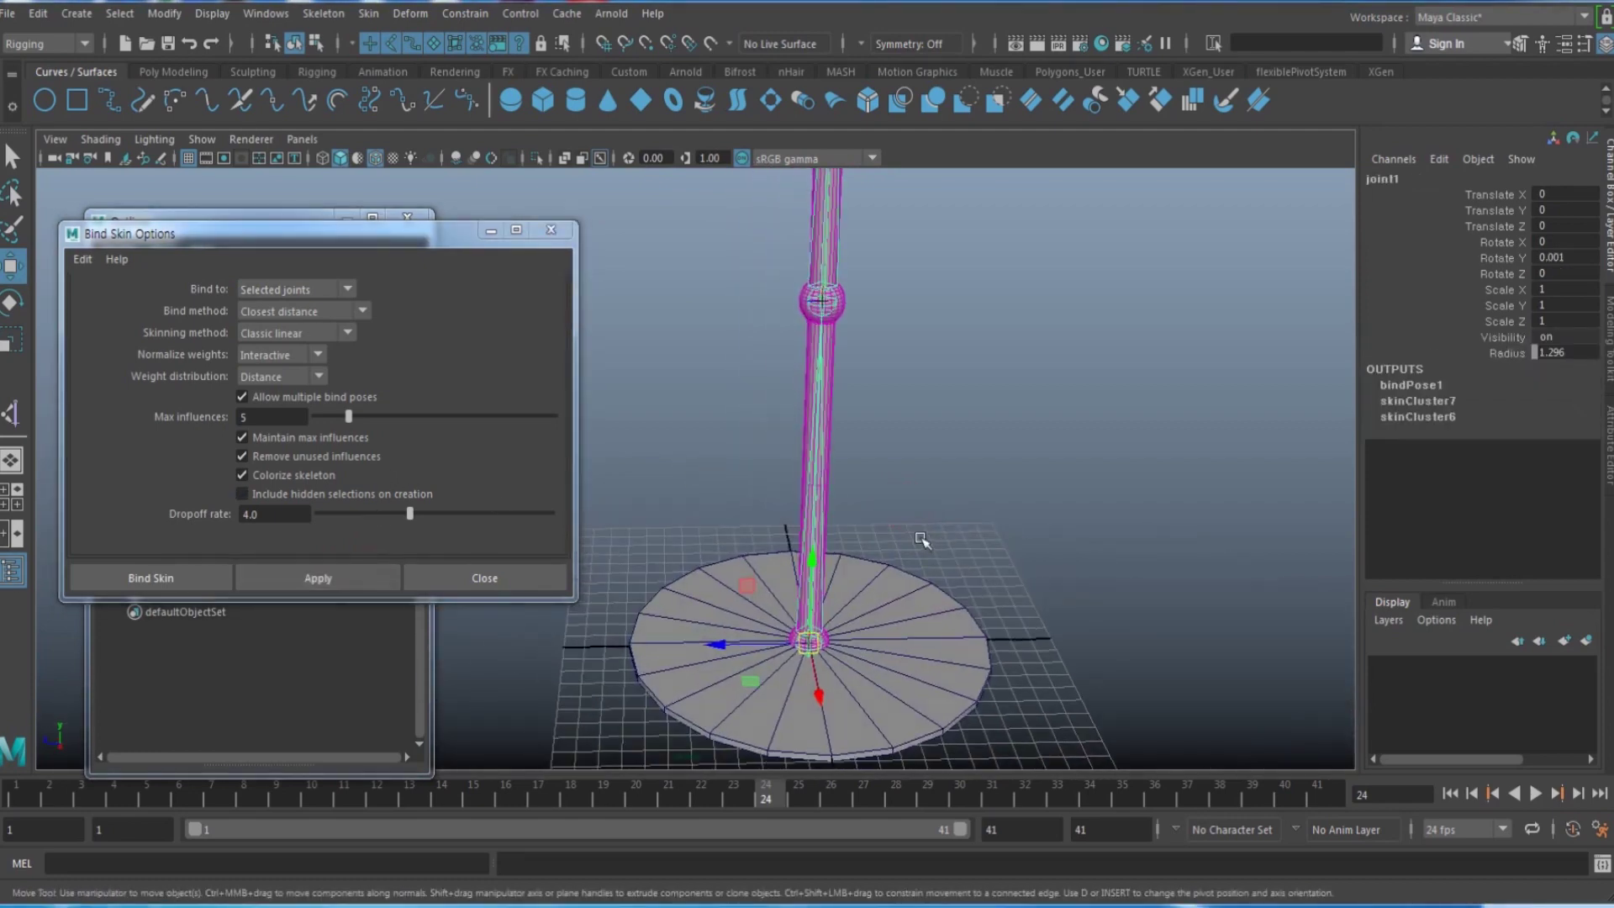
{"action": "middle_click_drag", "start_coordinate": [922, 580], "coordinate": [911, 549], "text": "alt"}
{"action": "left_click_drag", "start_coordinate": [911, 547], "coordinate": [897, 512], "text": "alt"}
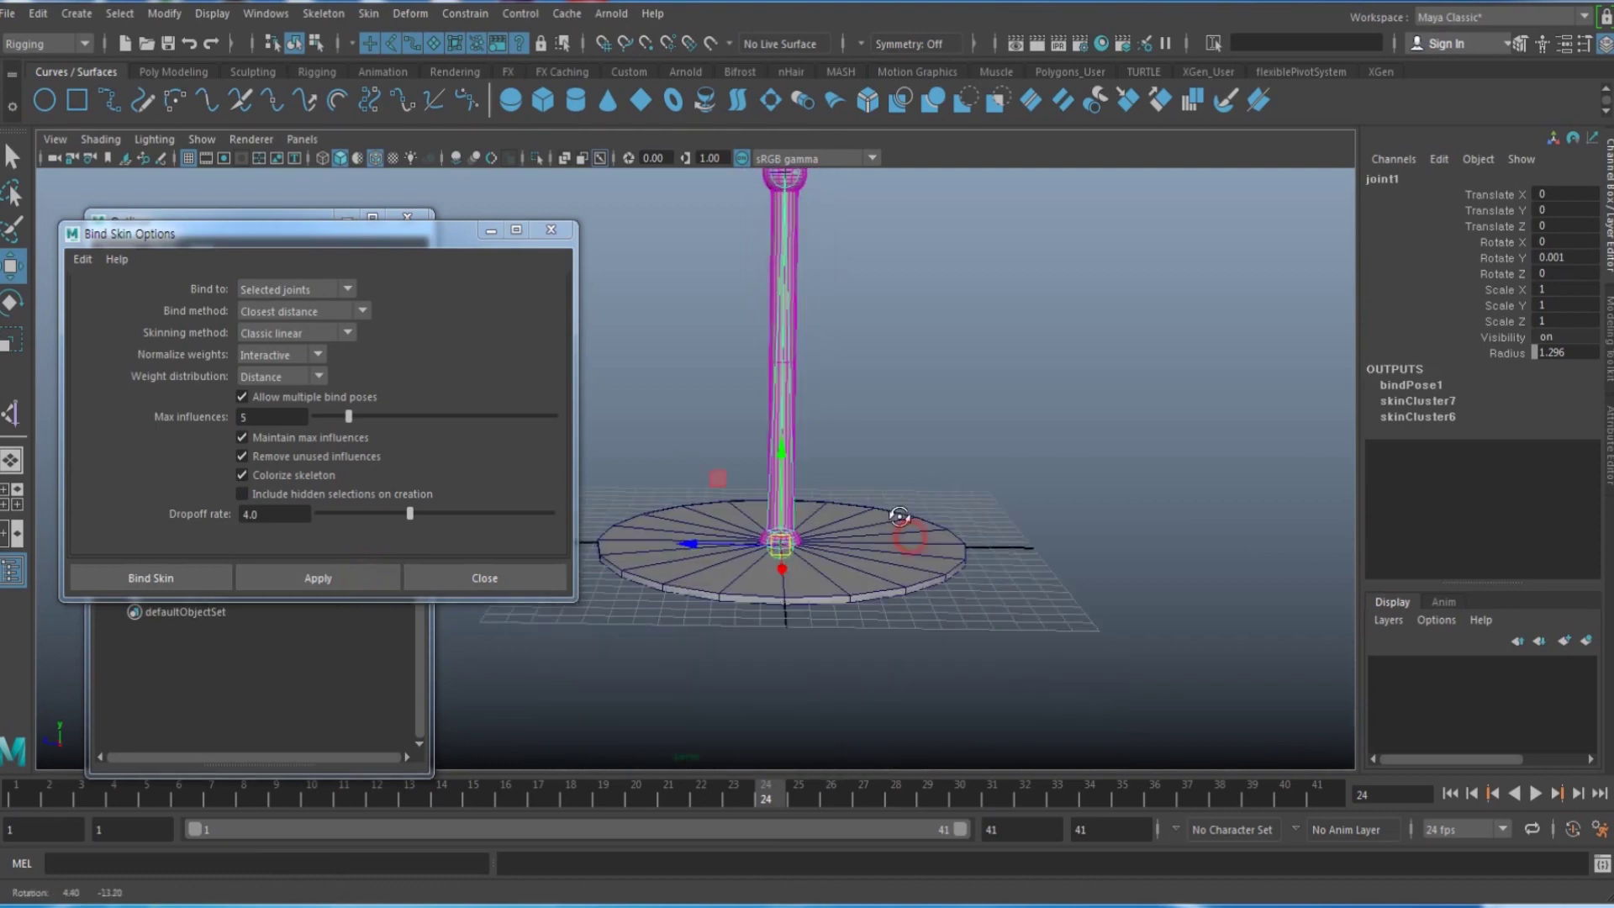
{"action": "left_click", "coordinate": [893, 437]}
{"action": "key", "text": "space"}
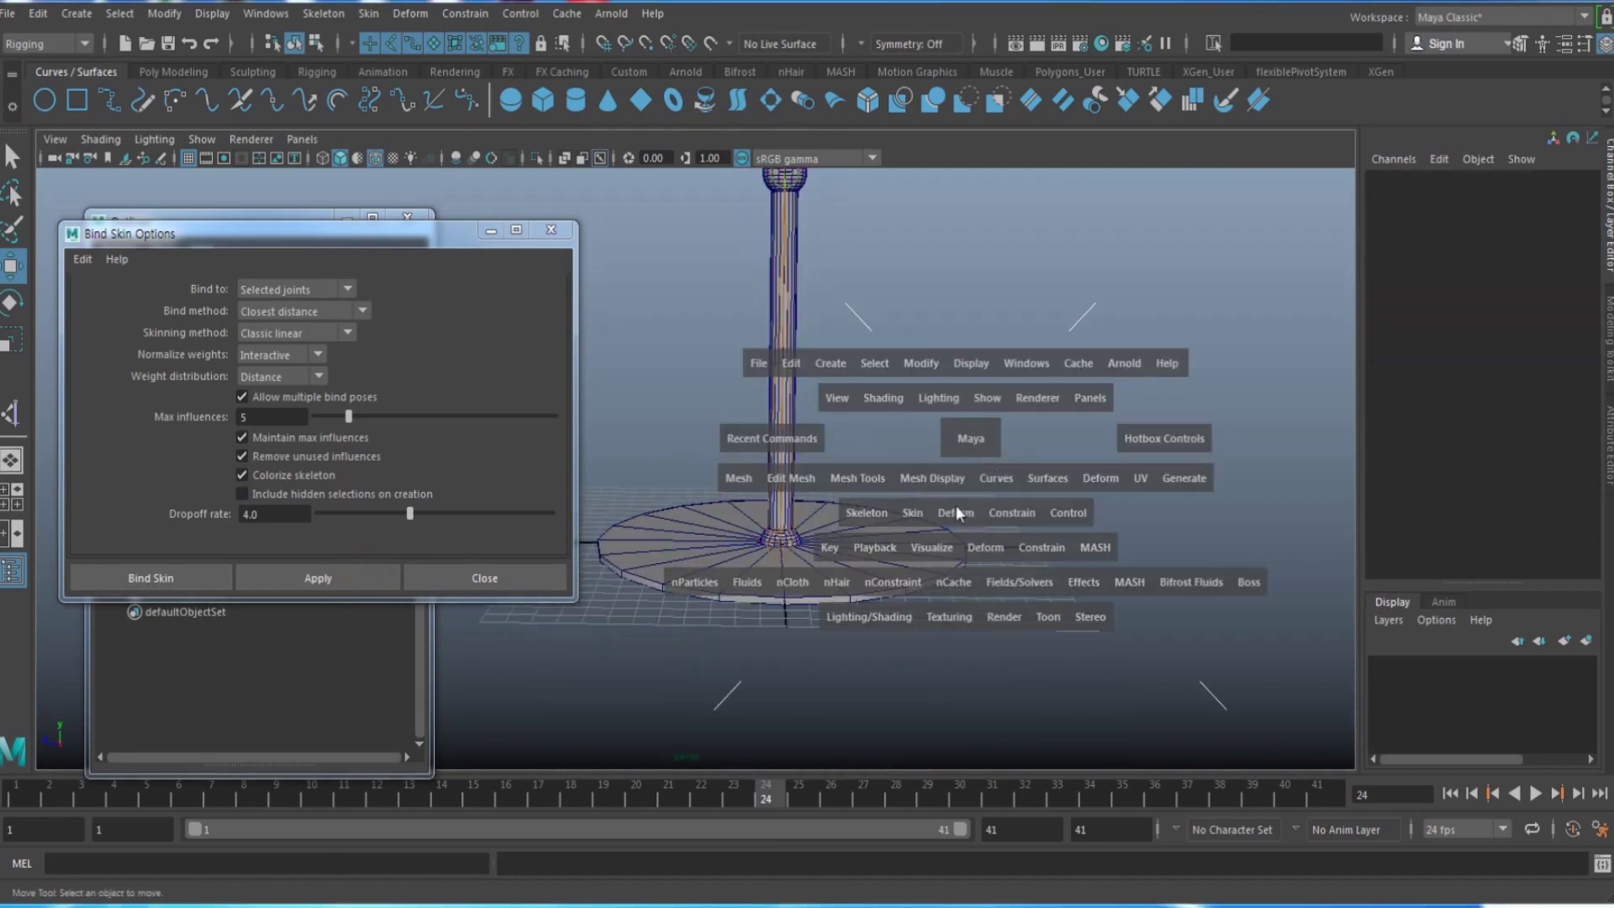
{"action": "left_click", "coordinate": [876, 511]}
{"action": "left_click", "coordinate": [928, 106]}
{"action": "left_click", "coordinate": [879, 511]}
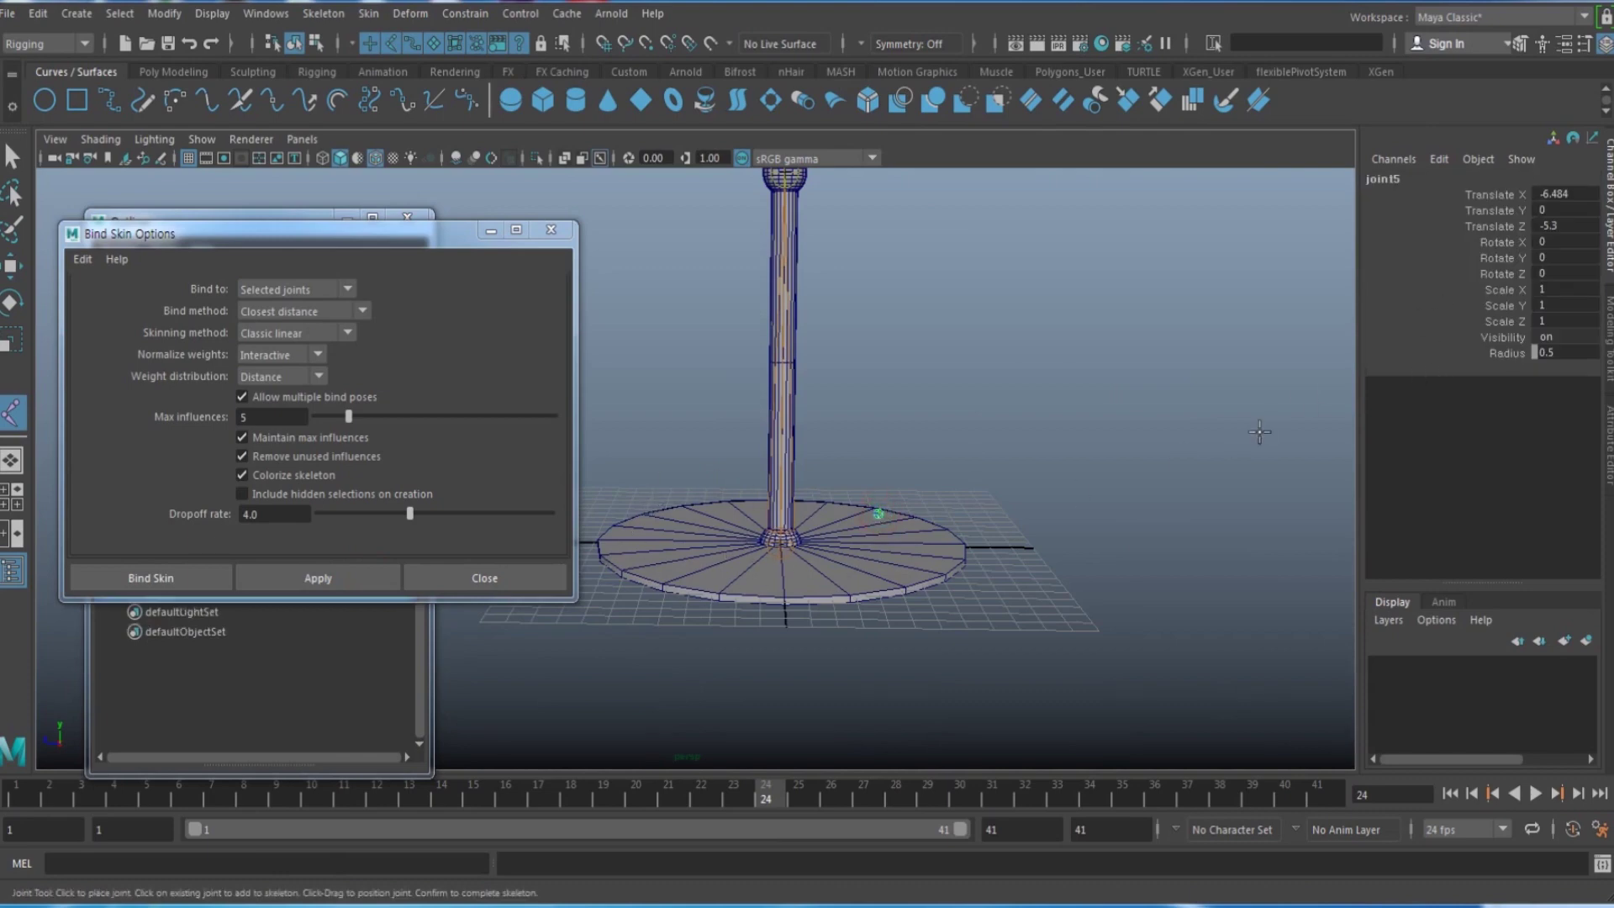
{"action": "key", "text": "w"}
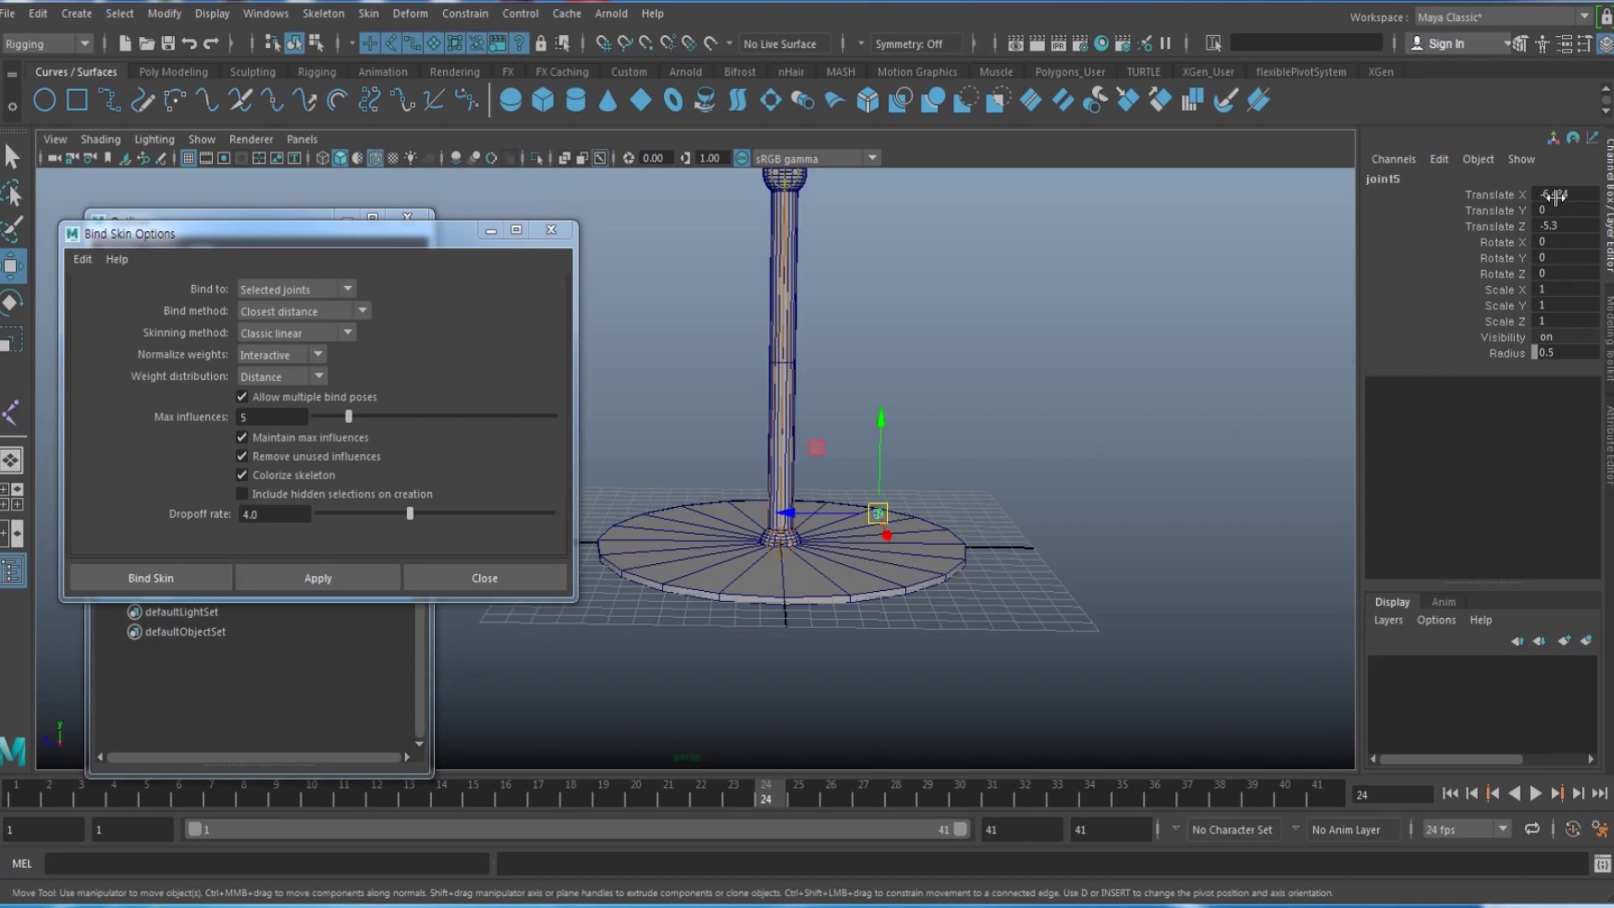
Step: Set the new joint's Translate X, Y and Z to 0 so it sits at the centre of the base
{"action": "left_click_drag", "start_coordinate": [1555, 196], "coordinate": [1562, 230]}
{"action": "type", "text": "0"}
{"action": "key", "text": "Return"}
{"action": "left_click_drag", "start_coordinate": [1133, 548], "coordinate": [910, 630], "text": "alt"}
{"action": "scroll", "coordinate": [910, 630], "scroll_direction": "up", "scroll_amount": 3}
{"action": "middle_click_drag", "start_coordinate": [909, 630], "coordinate": [901, 493], "text": "alt"}
{"action": "scroll", "coordinate": [904, 503], "scroll_direction": "up", "scroll_amount": 3}
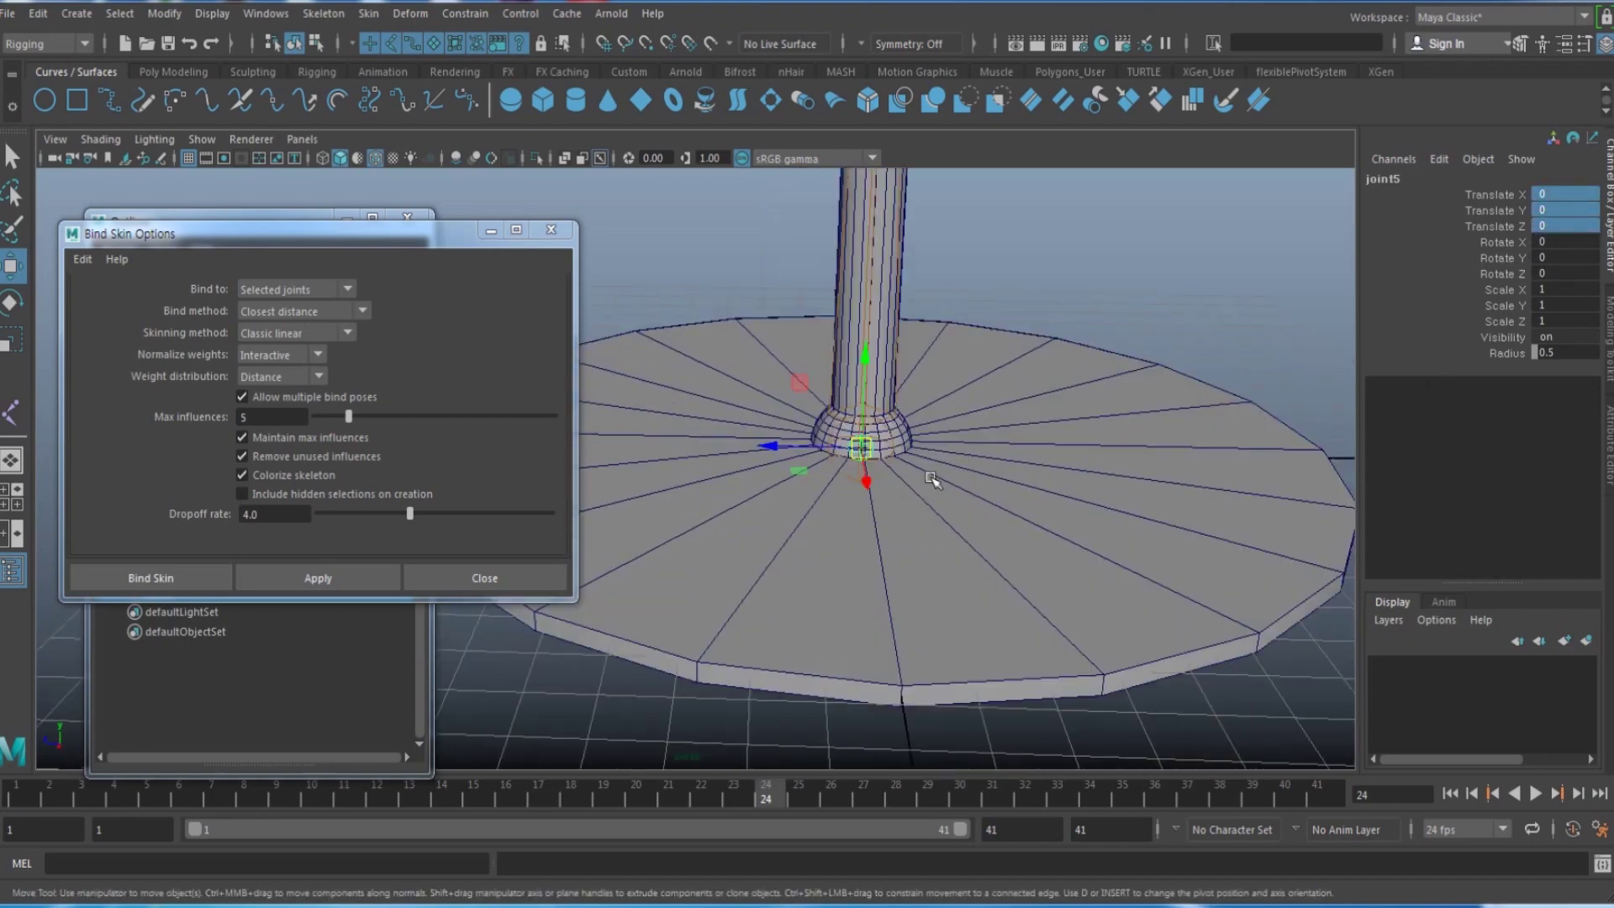
Step: Bind the base disc to the new separate joint at its centre and close the Bind Skin options
{"action": "scroll", "coordinate": [858, 445], "scroll_direction": "down", "scroll_amount": 2}
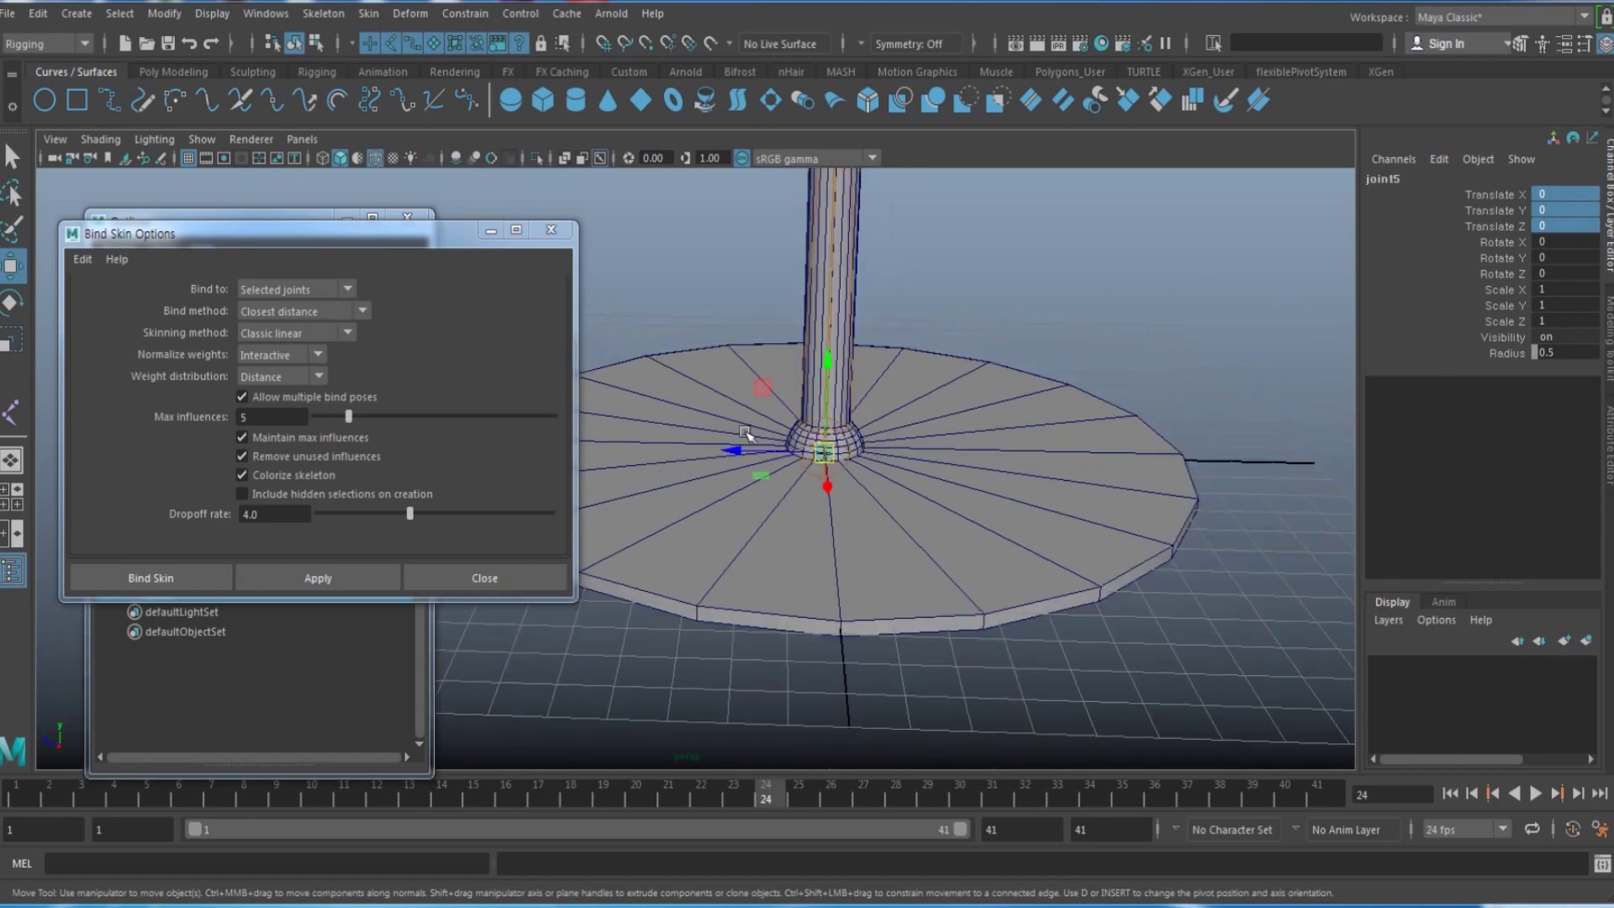
{"action": "left_click_drag", "start_coordinate": [877, 491], "coordinate": [941, 509], "text": "alt"}
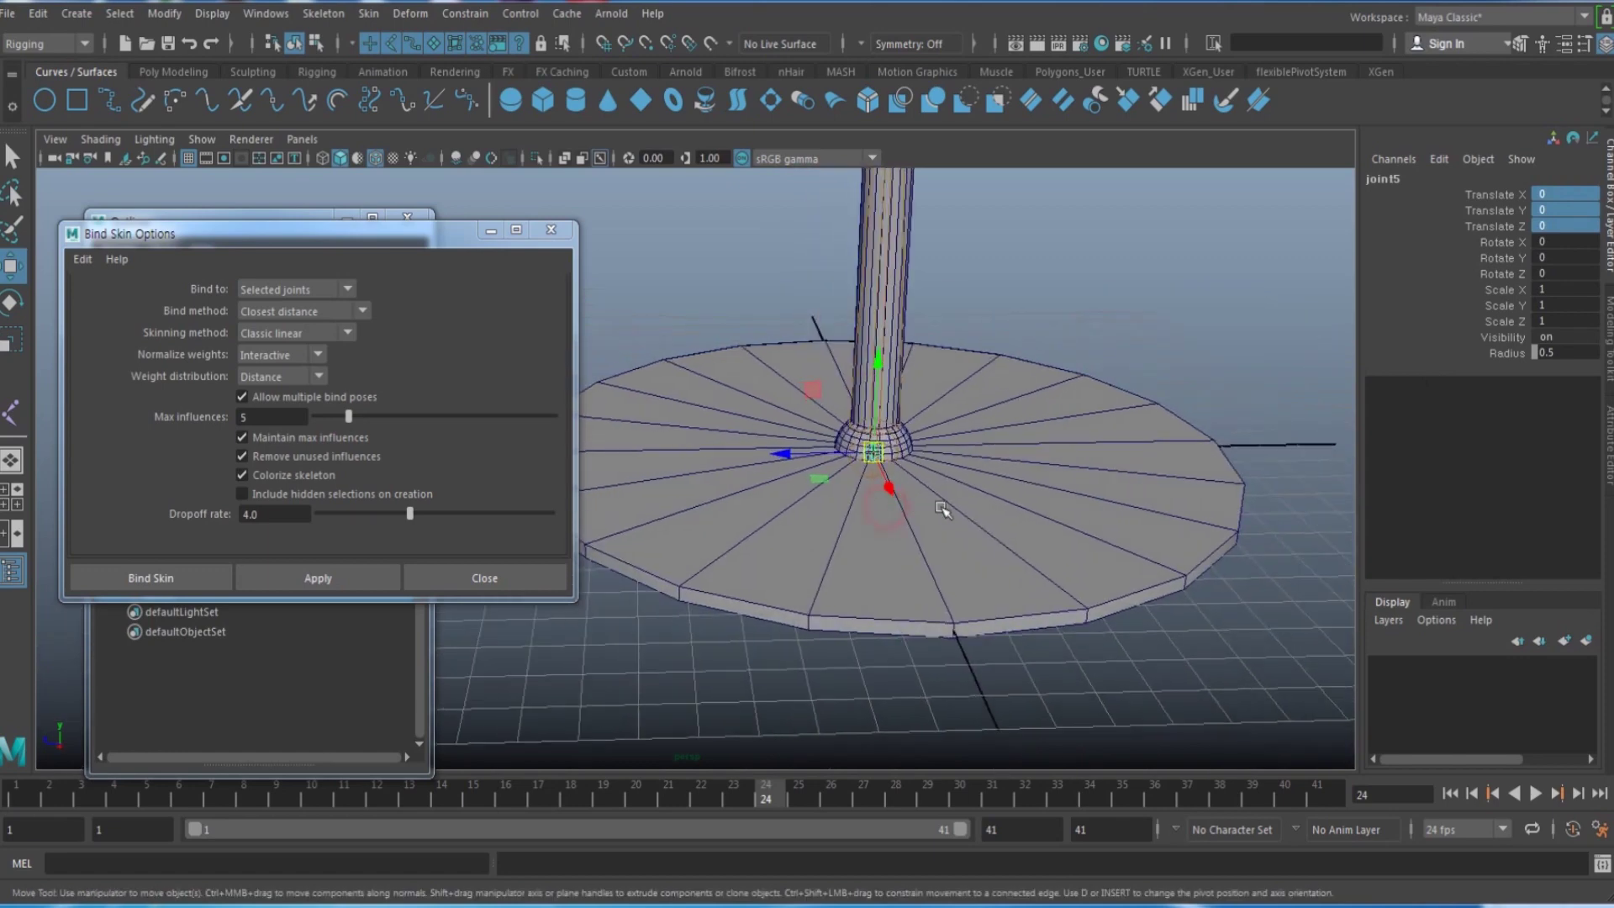
{"action": "scroll", "coordinate": [942, 508], "scroll_direction": "up", "scroll_amount": 2}
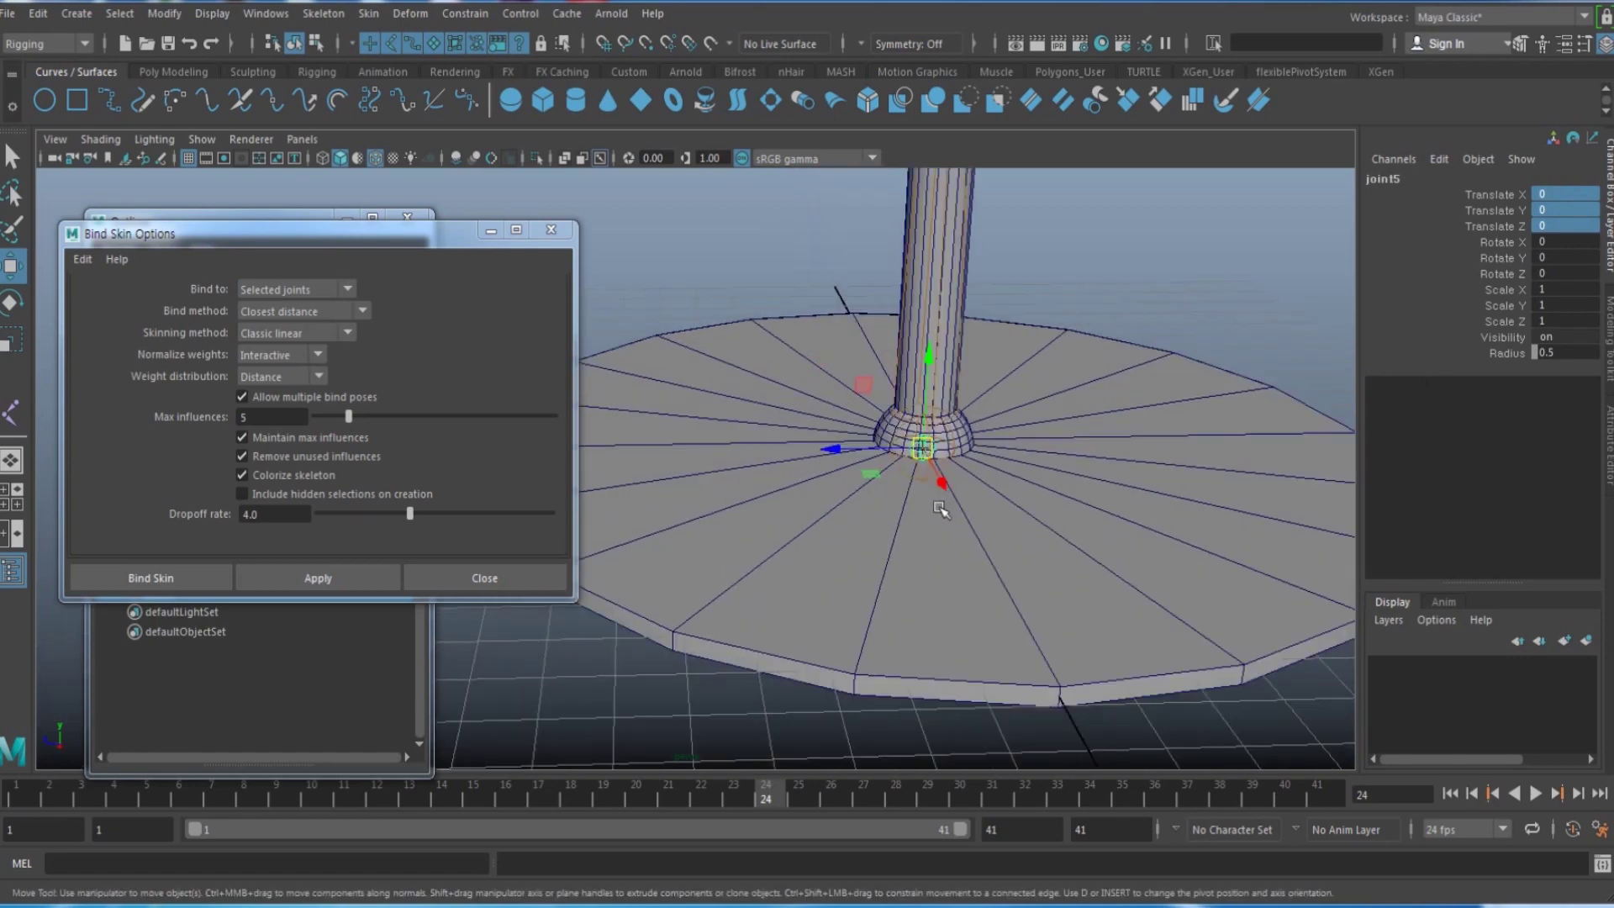
{"action": "left_click", "coordinate": [1101, 491], "text": "shift"}
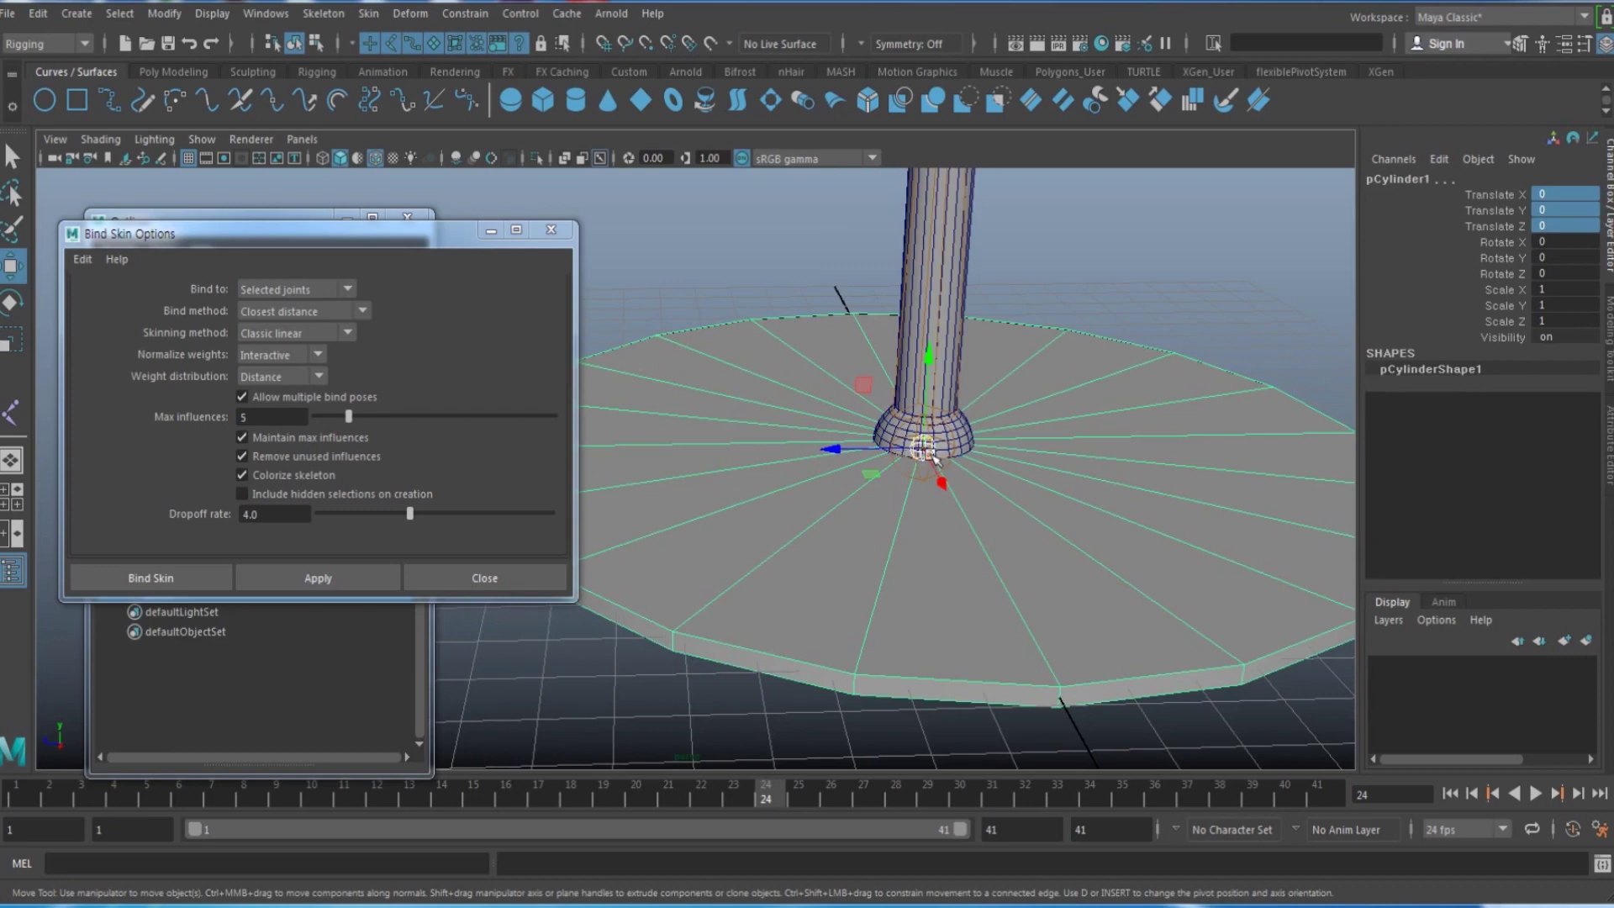
{"action": "key", "text": "space"}
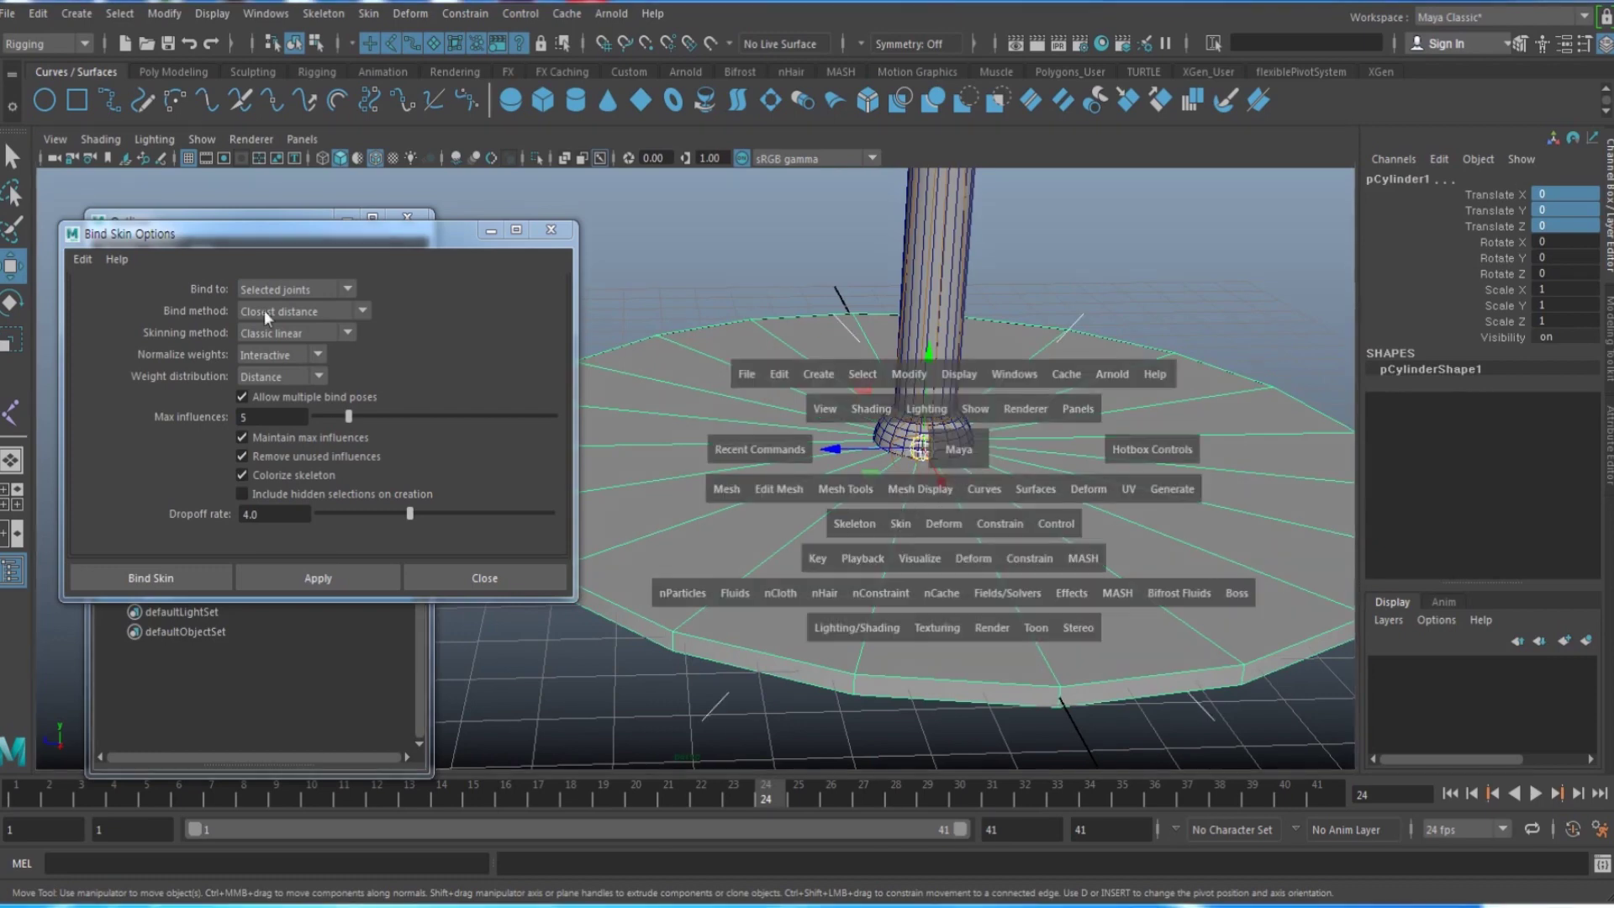
{"action": "left_click", "coordinate": [318, 578]}
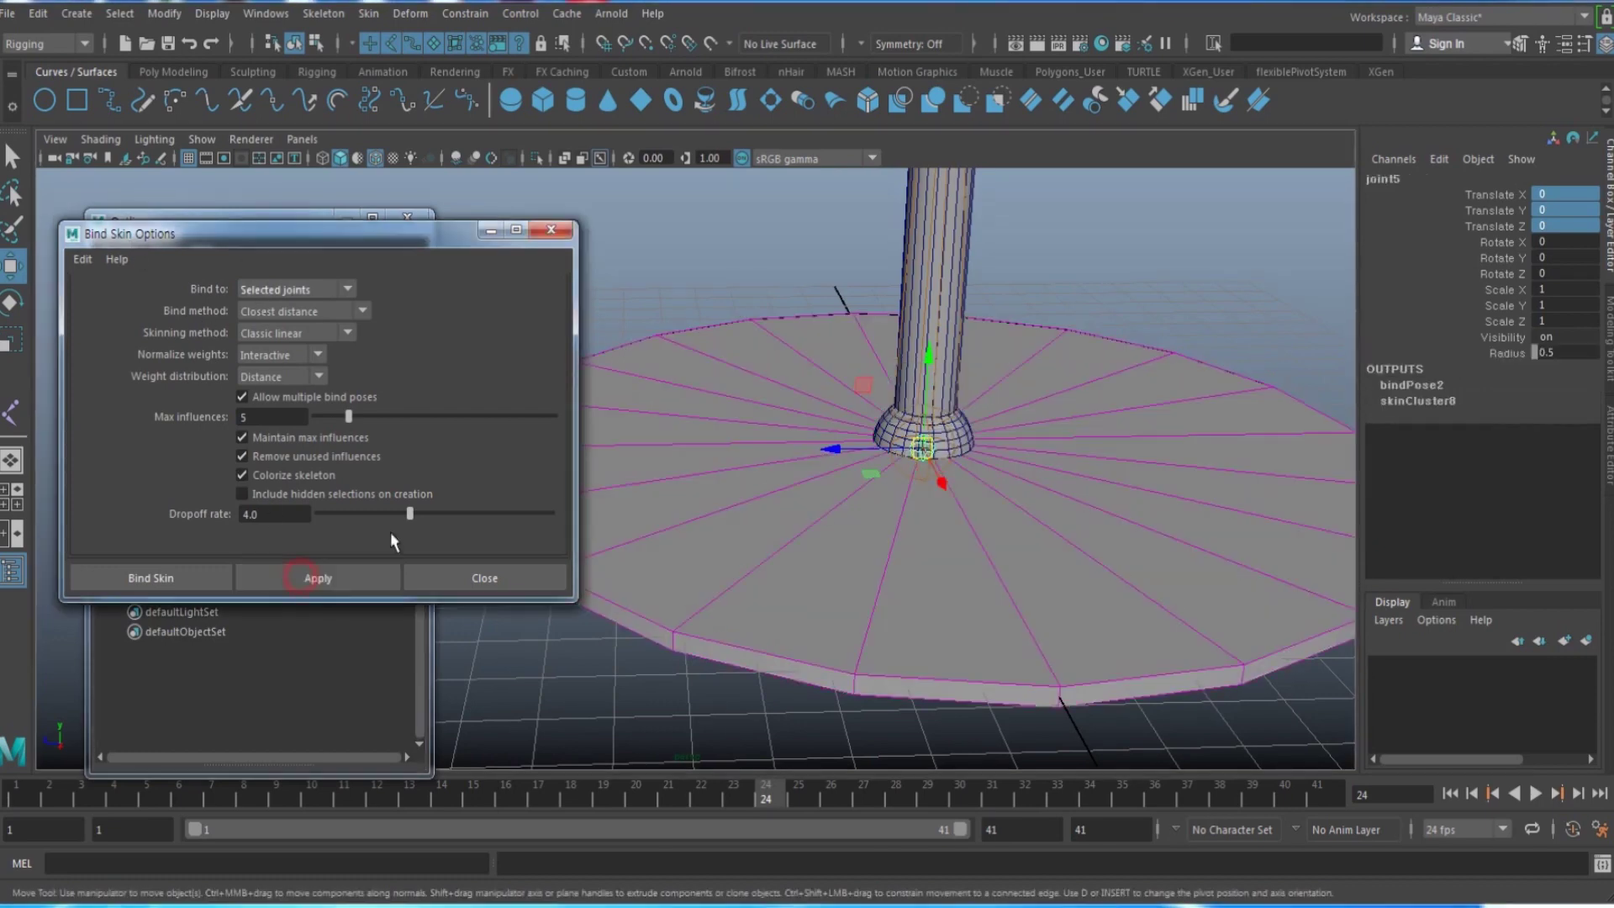
{"action": "left_click", "coordinate": [557, 231]}
Step: Examine the bound base and the whole lamp rig from several angles
{"action": "scroll", "coordinate": [915, 471], "scroll_direction": "down", "scroll_amount": 5}
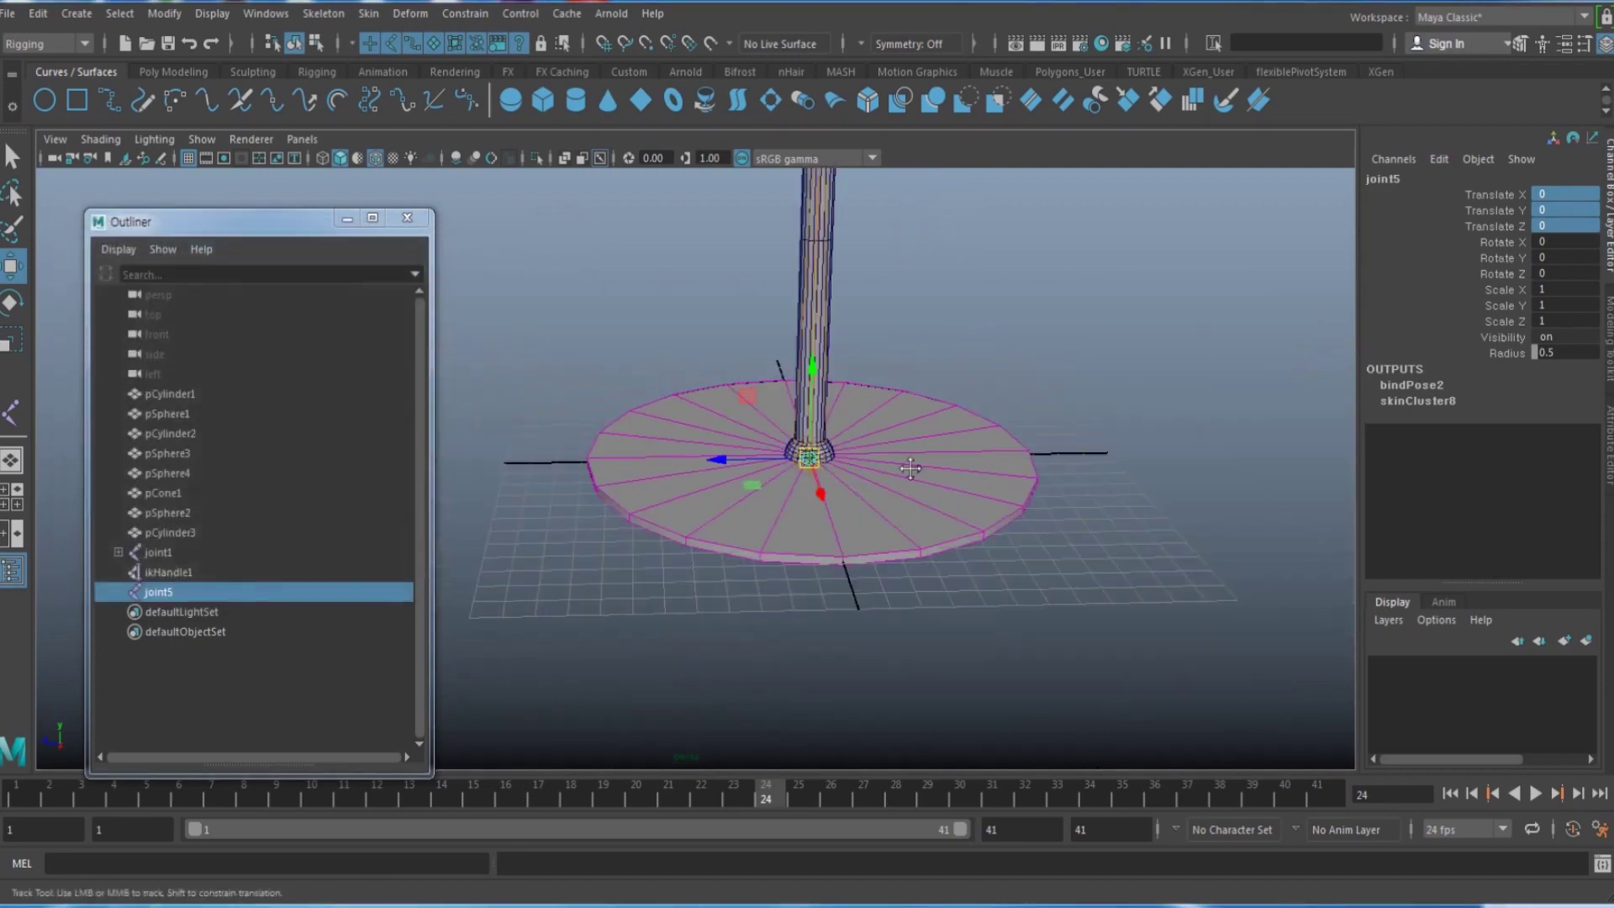
{"action": "middle_click_drag", "start_coordinate": [916, 471], "coordinate": [850, 479], "text": "alt"}
{"action": "left_click_drag", "start_coordinate": [803, 513], "coordinate": [676, 428], "text": "alt"}
{"action": "key", "text": "e"}
{"action": "key", "text": "ctrl+z"}
{"action": "key", "text": "w"}
{"action": "middle_click_drag", "start_coordinate": [734, 501], "coordinate": [797, 511], "text": "alt"}
{"action": "scroll", "coordinate": [829, 448], "scroll_direction": "down", "scroll_amount": 4}
{"action": "middle_click_drag", "start_coordinate": [833, 447], "coordinate": [810, 547], "text": "alt"}
{"action": "scroll", "coordinate": [869, 539], "scroll_direction": "down", "scroll_amount": 5}
{"action": "left_click_drag", "start_coordinate": [810, 548], "coordinate": [796, 530], "text": "alt"}
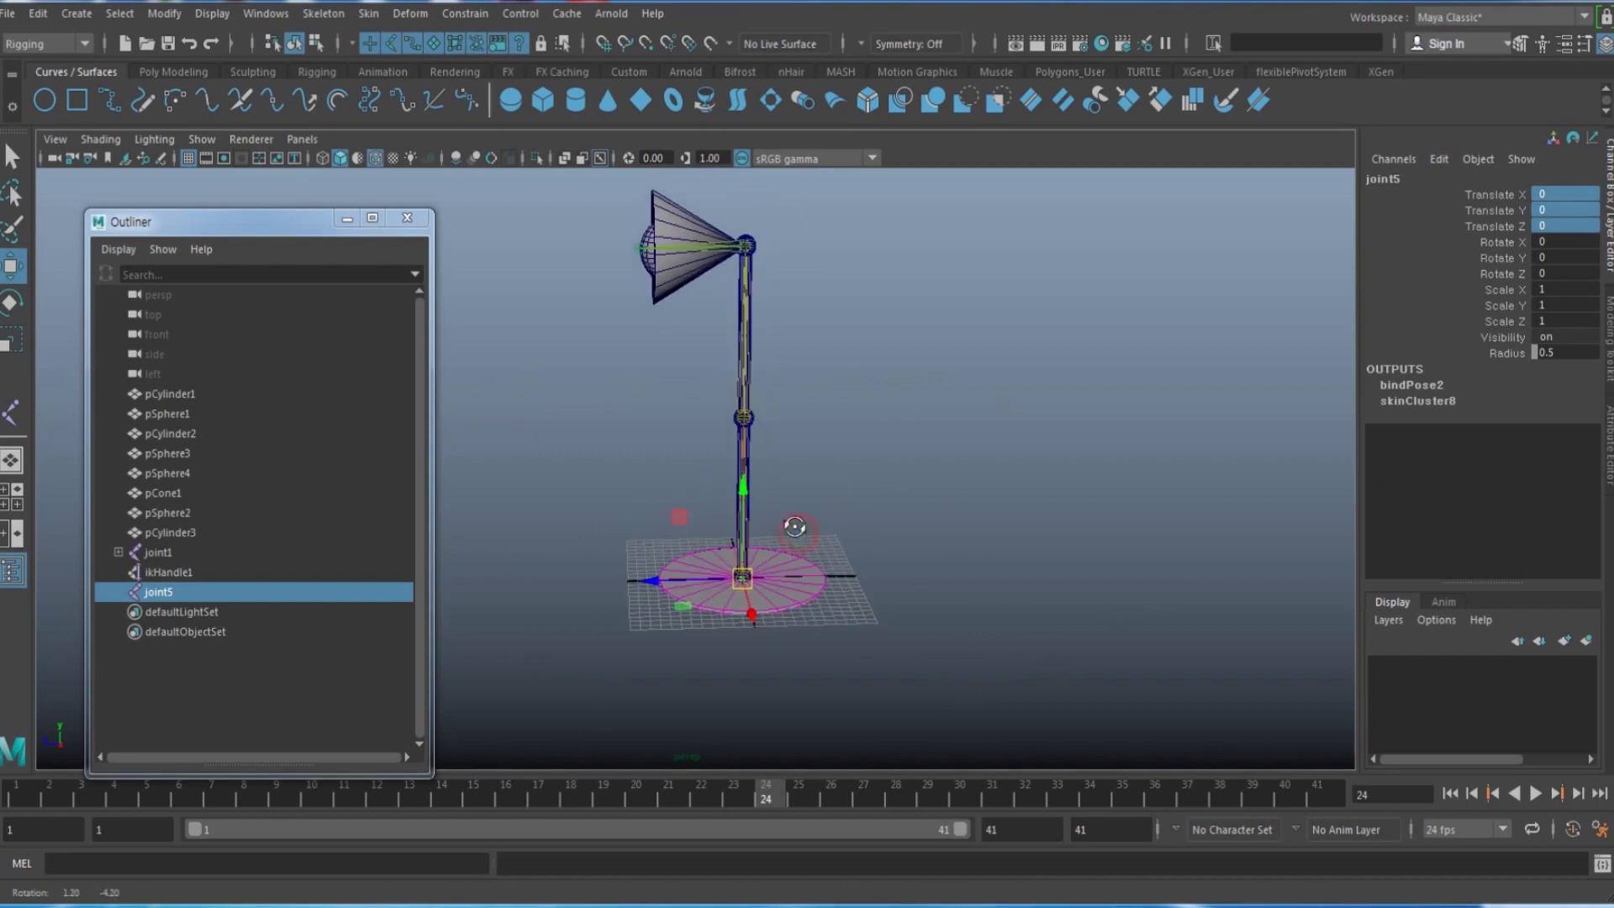
Step: Create a NURBS circle at the origin with nothing else selected and rename it master_controller
{"action": "left_click", "coordinate": [618, 397]}
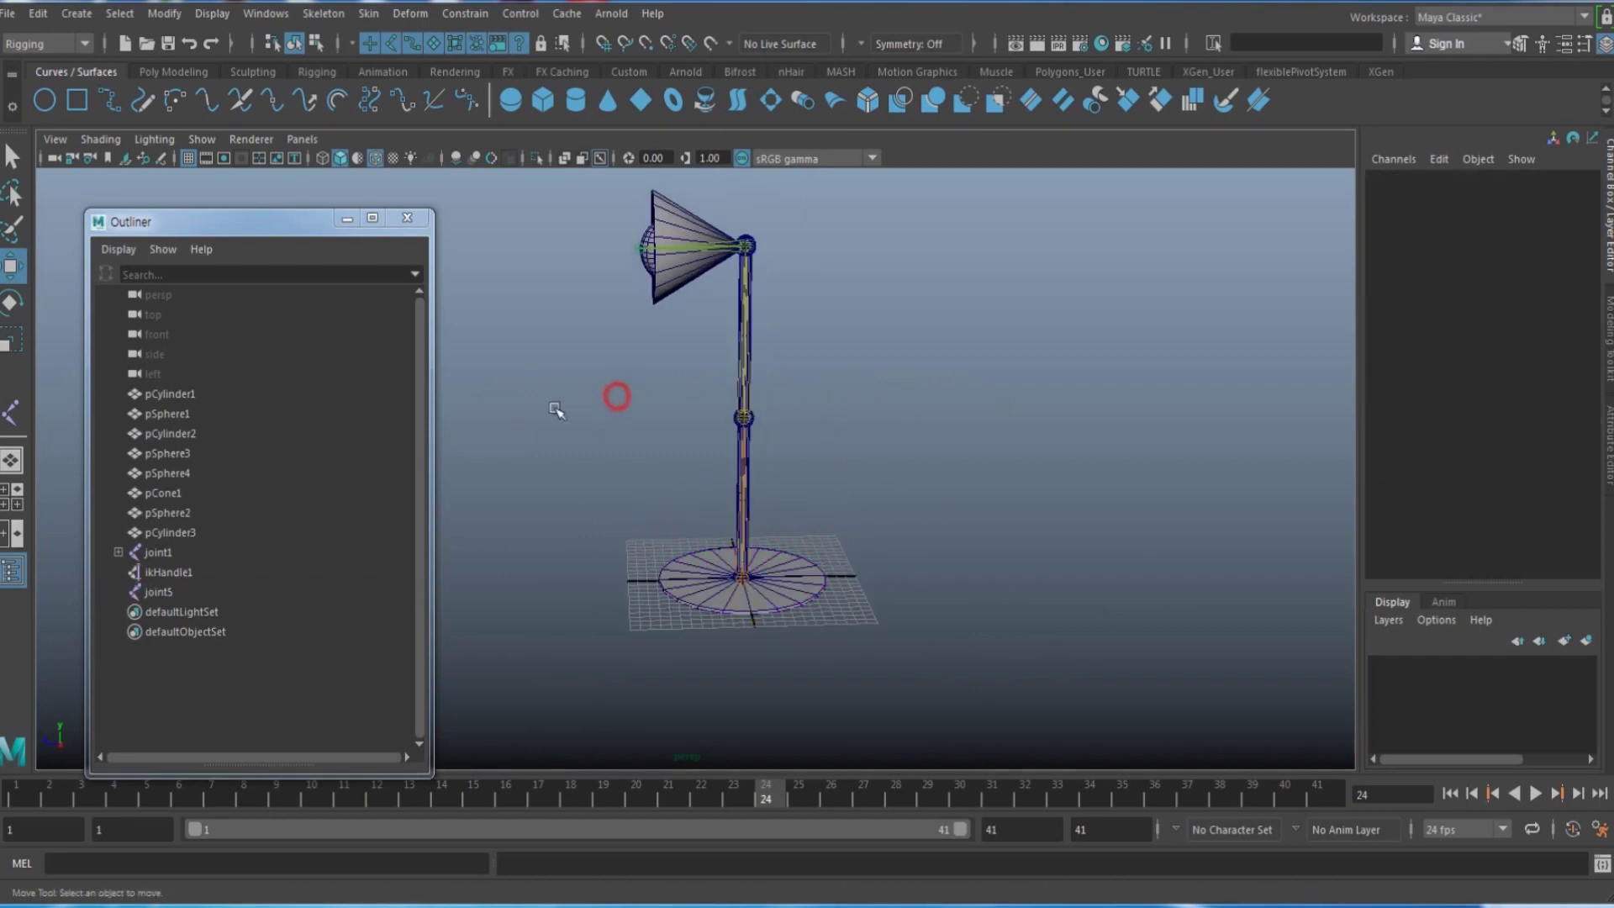
{"action": "left_click", "coordinate": [44, 101]}
{"action": "double_click", "coordinate": [183, 615]}
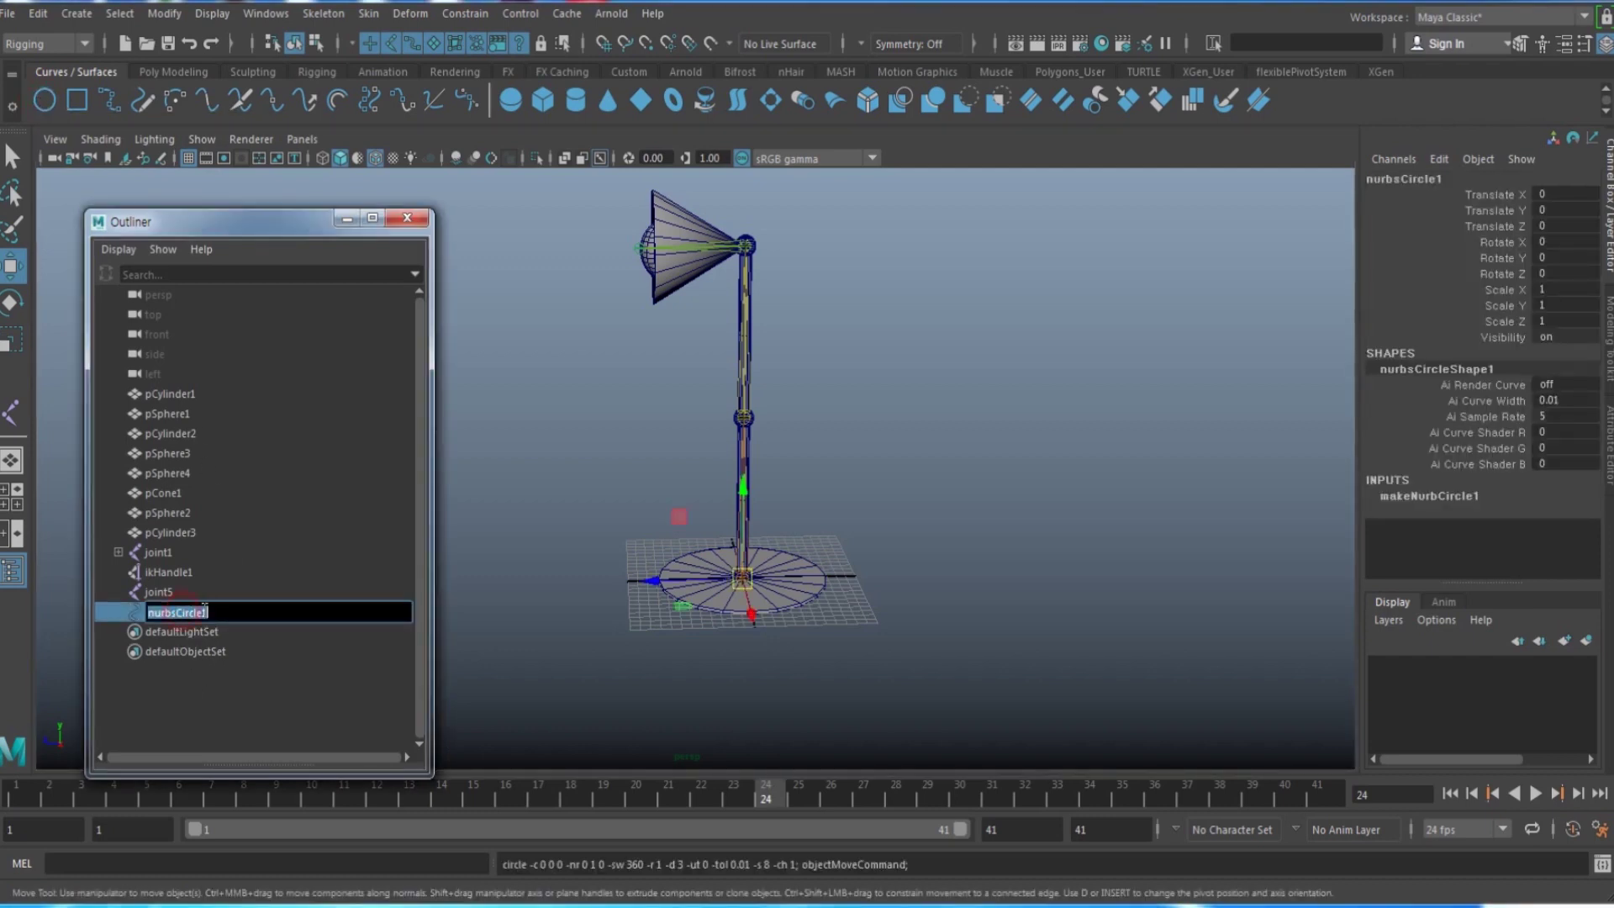
{"action": "type", "text": "mas"}
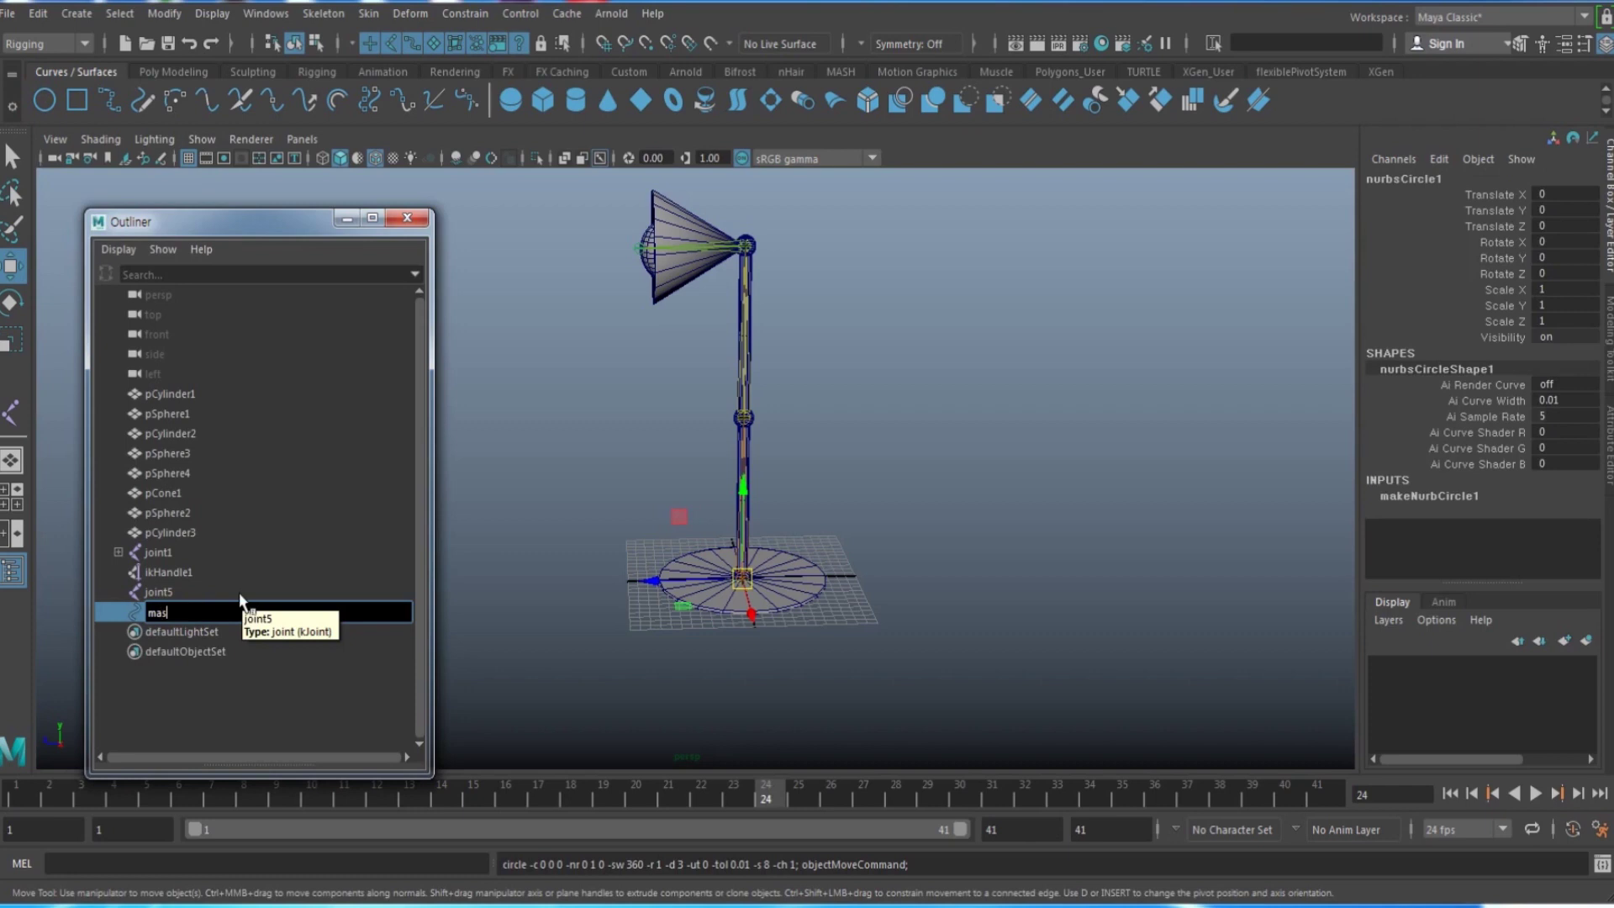
{"action": "type", "text": "ter_controller"}
{"action": "key", "text": "Return"}
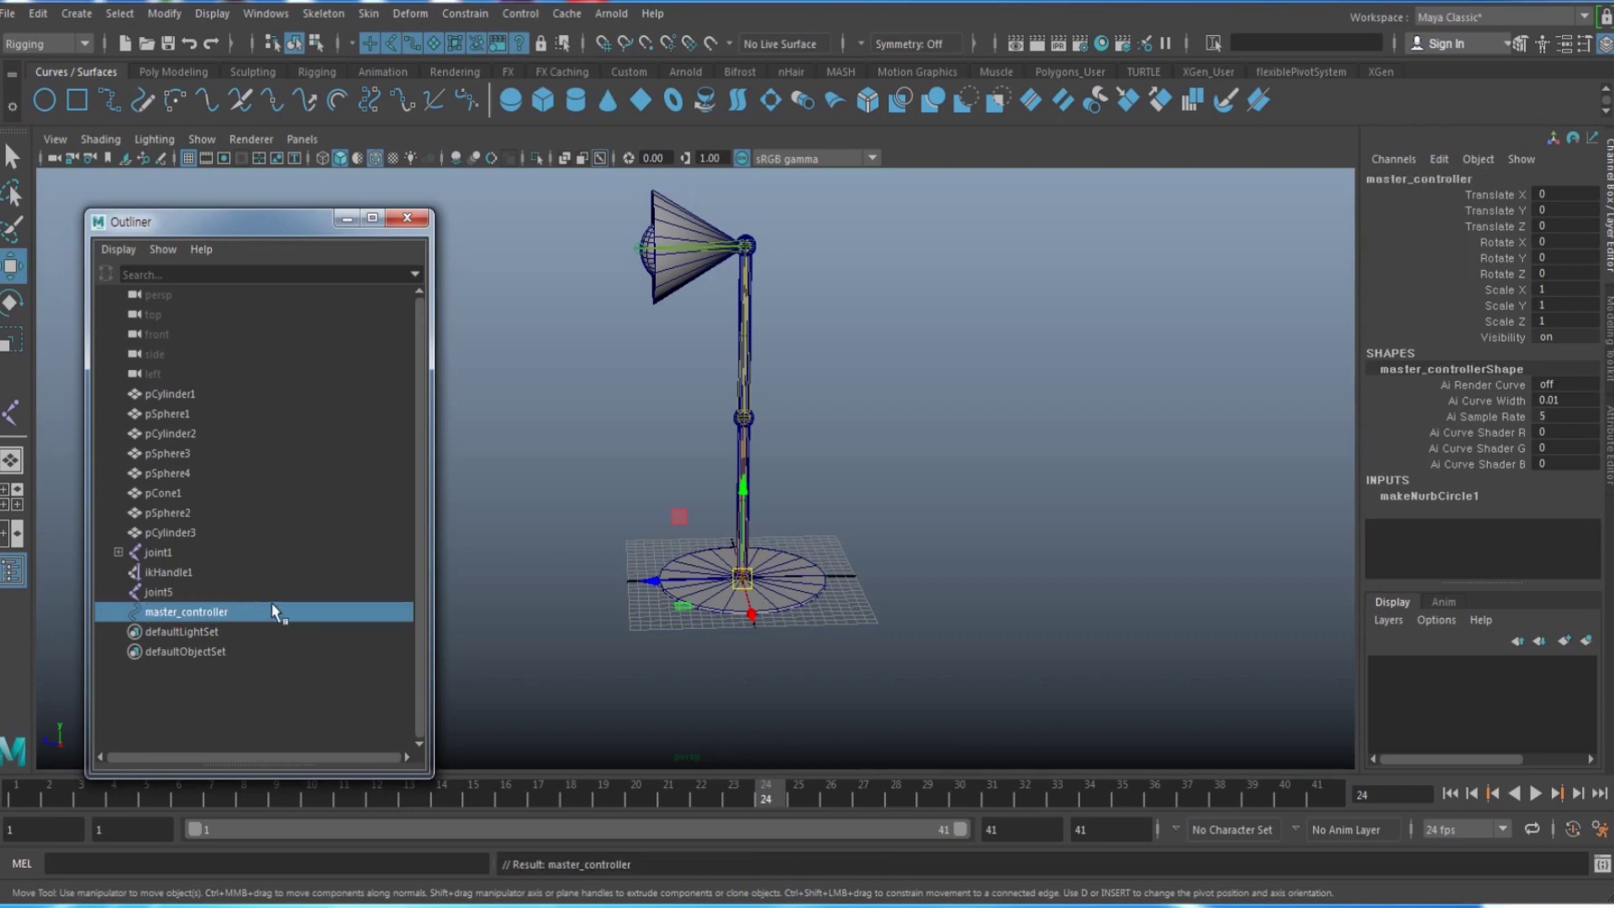
Step: Group master_controller and scale up all of the circle's control vertices until it surrounds the lamp base and the grid
{"action": "key", "text": "ctrl+g"}
{"action": "left_click", "coordinate": [118, 612]}
{"action": "middle_click_drag", "start_coordinate": [573, 645], "coordinate": [823, 592], "text": "alt"}
{"action": "key", "text": "F8"}
{"action": "left_click_drag", "start_coordinate": [878, 624], "coordinate": [670, 487]}
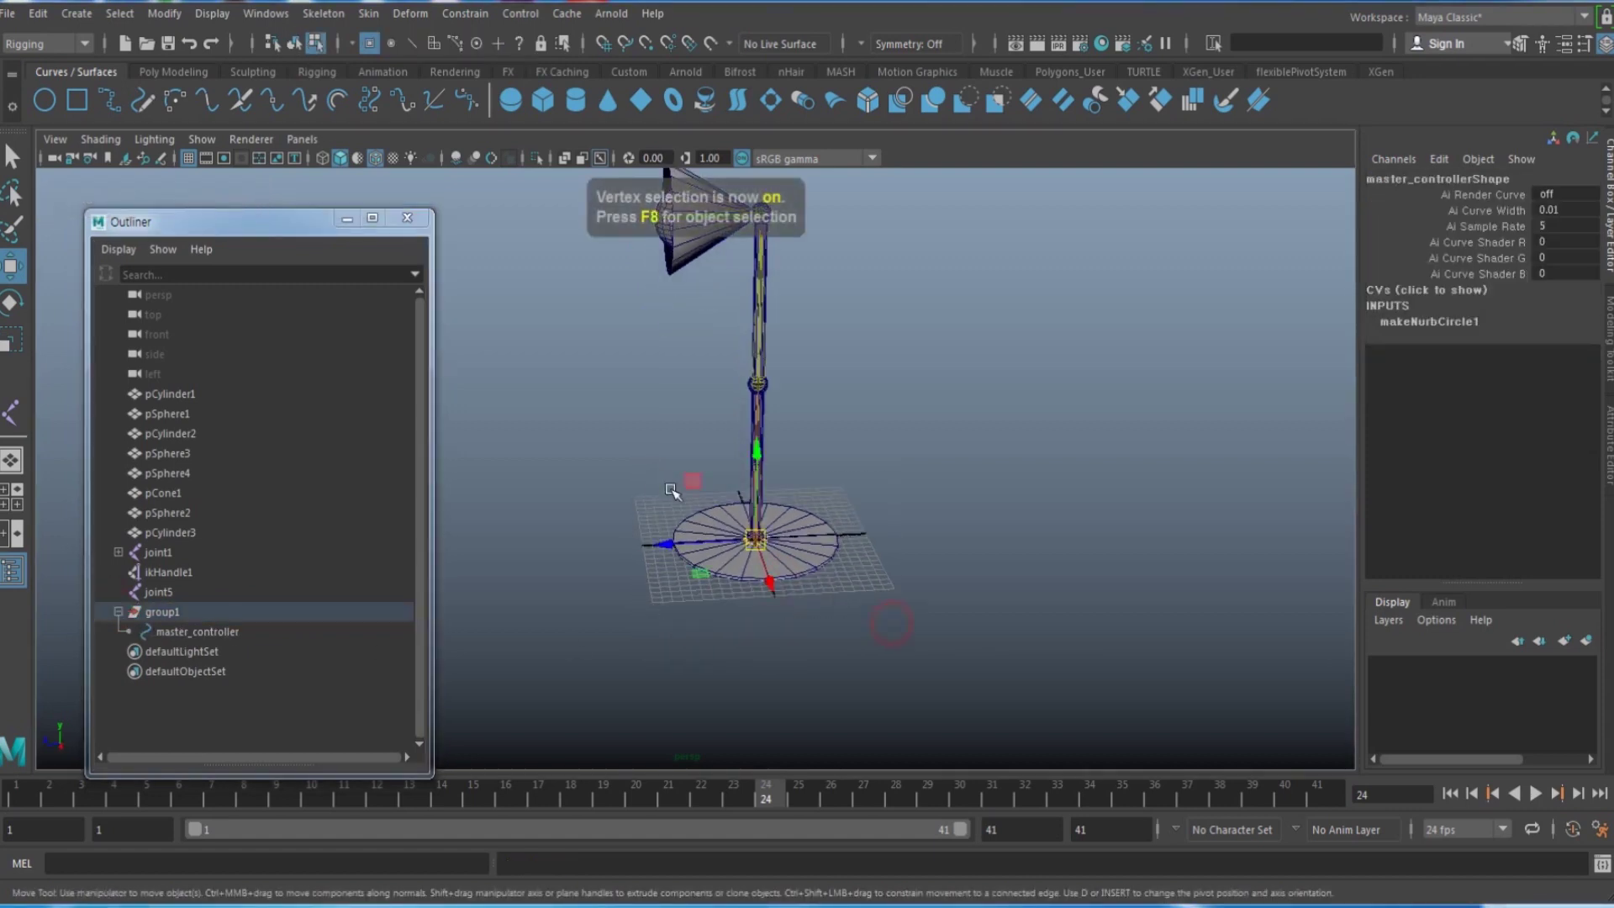
{"action": "key", "text": "e"}
{"action": "key", "text": "r"}
{"action": "left_click_drag", "start_coordinate": [756, 541], "coordinate": [1059, 558]}
{"action": "key", "text": "w"}
{"action": "left_click_drag", "start_coordinate": [941, 634], "coordinate": [760, 567], "text": "alt"}
{"action": "key", "text": "F8"}
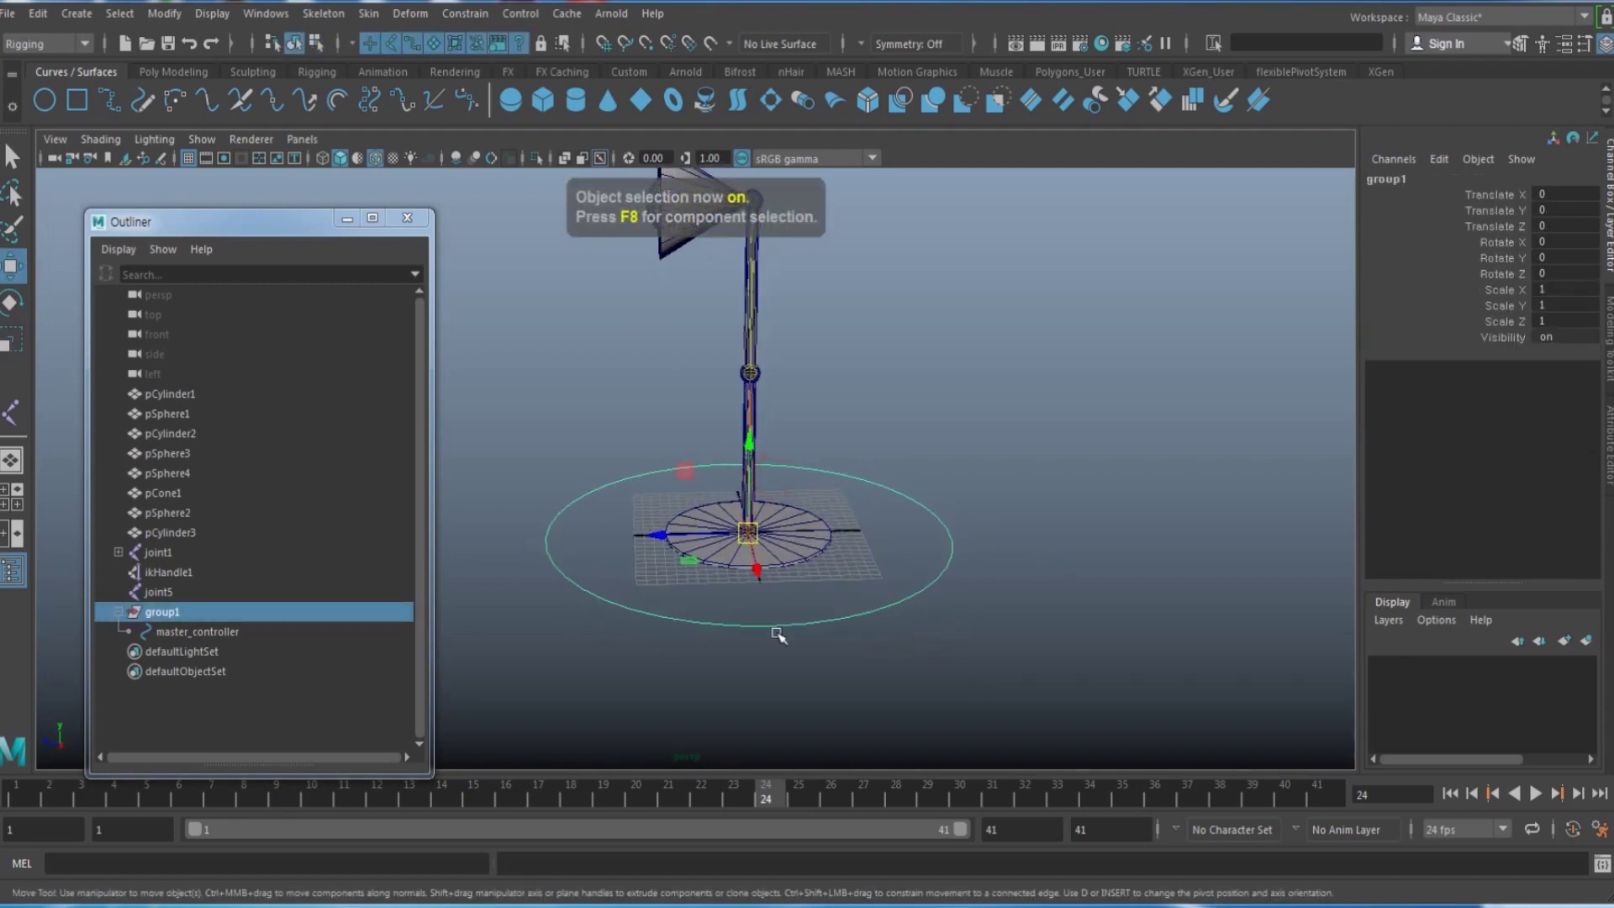
Step: Duplicate the master controller's group and rename the circle inside the copy base_controller
{"action": "left_click_drag", "start_coordinate": [778, 635], "coordinate": [811, 611], "text": "alt"}
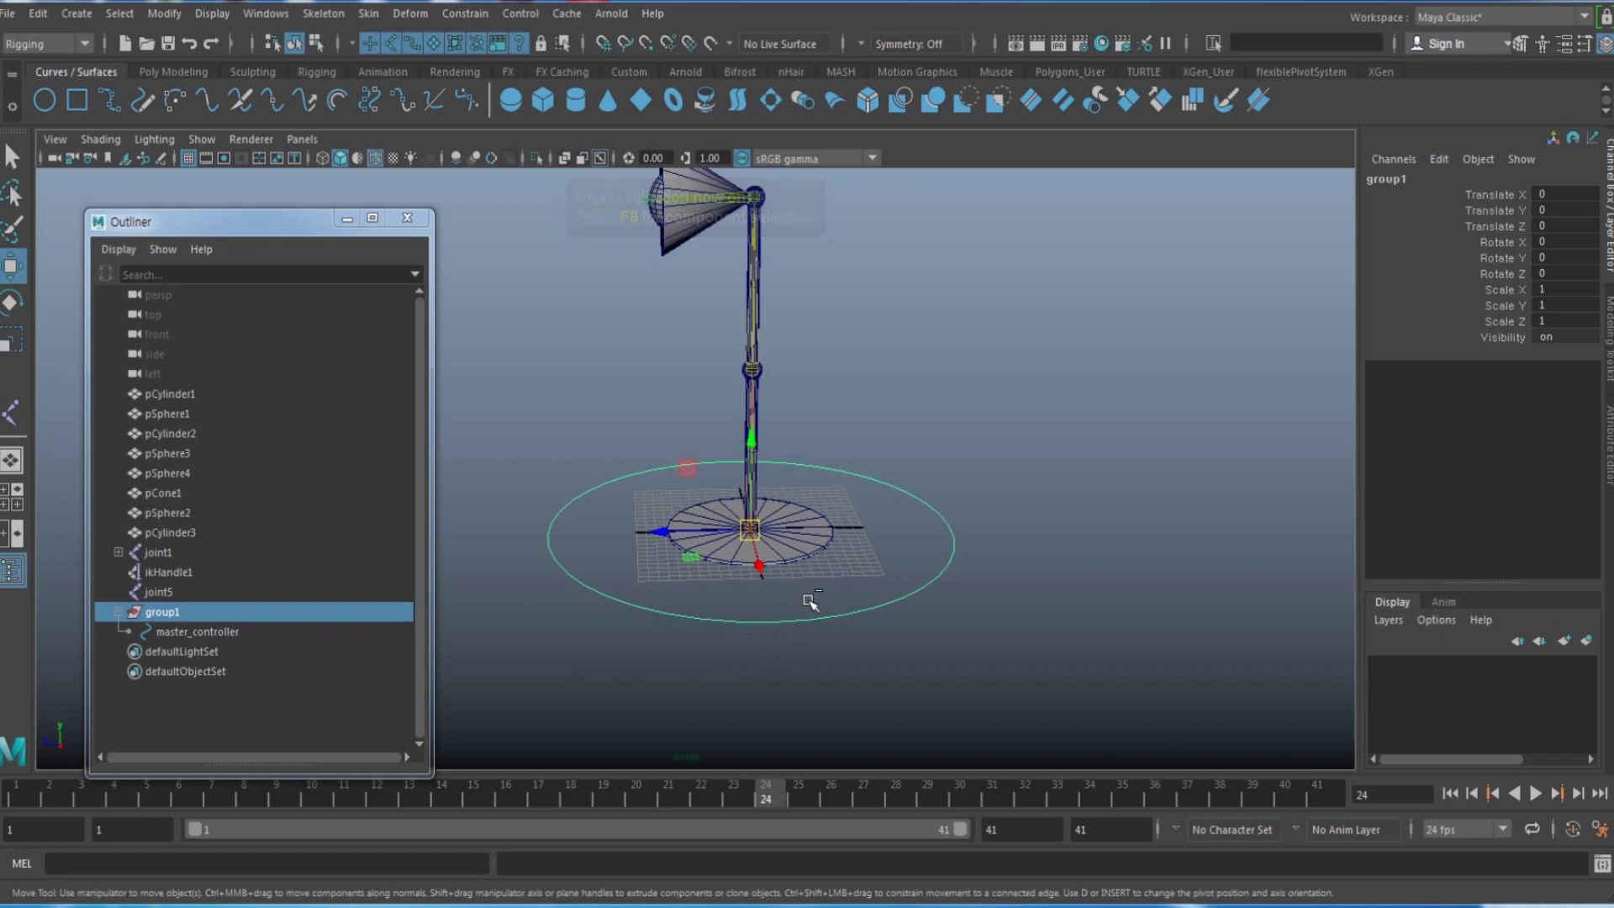
{"action": "key", "text": "ctrl+g"}
{"action": "left_click_drag", "start_coordinate": [786, 613], "coordinate": [727, 631], "text": "alt"}
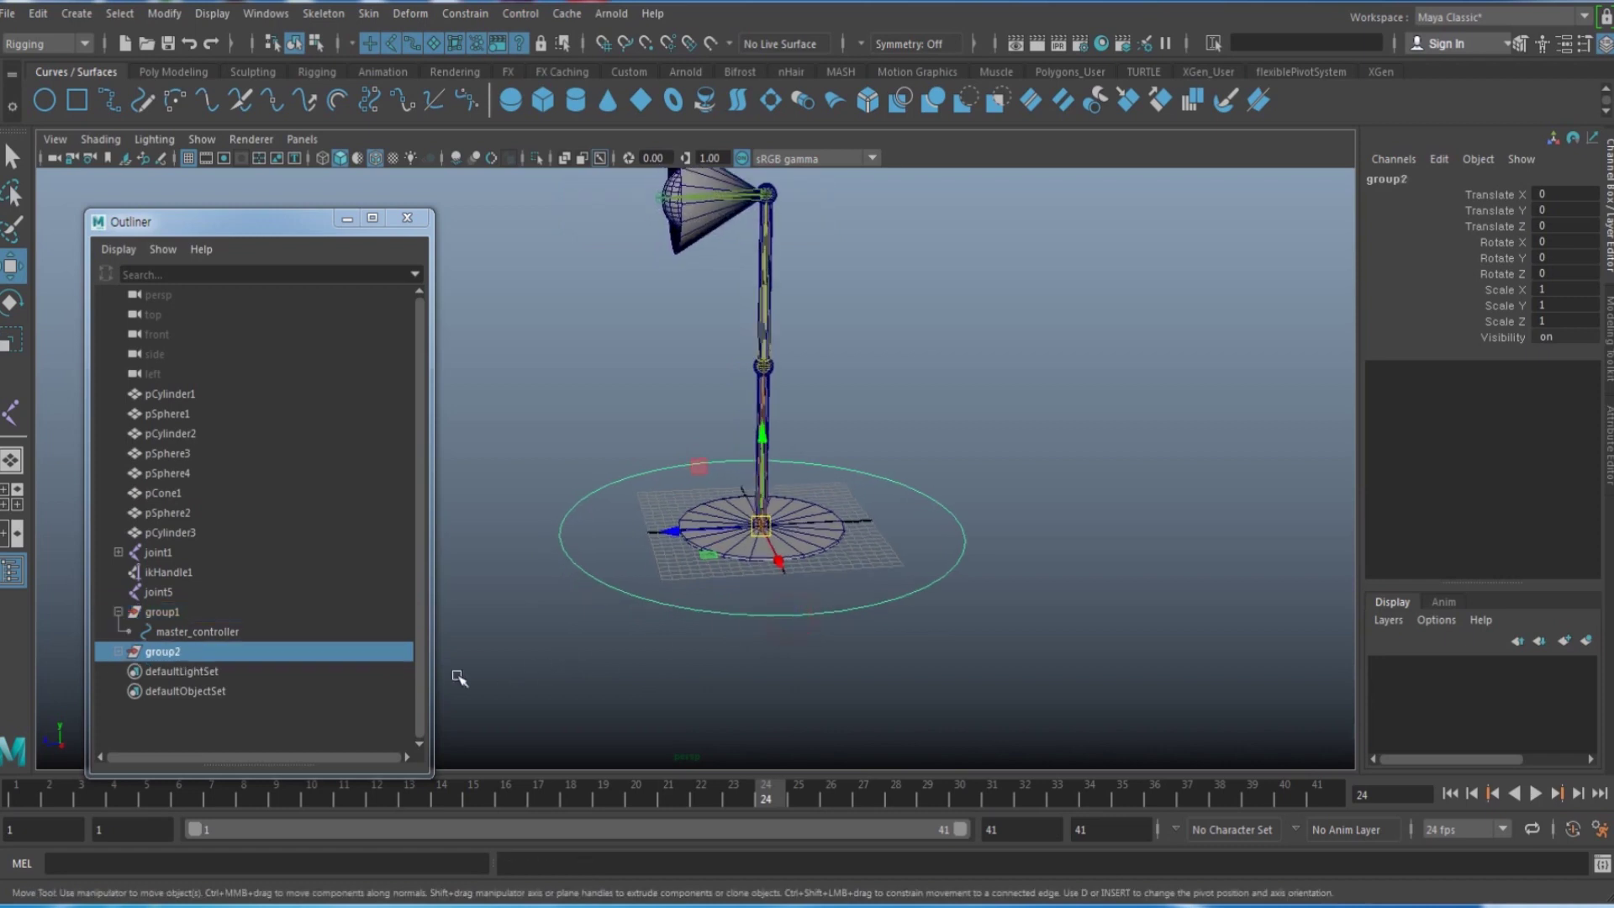
{"action": "left_click", "coordinate": [118, 652]}
{"action": "double_click", "coordinate": [193, 672]}
{"action": "left_click_drag", "start_coordinate": [159, 673], "coordinate": [190, 672]}
{"action": "type", "text": "base_controller"}
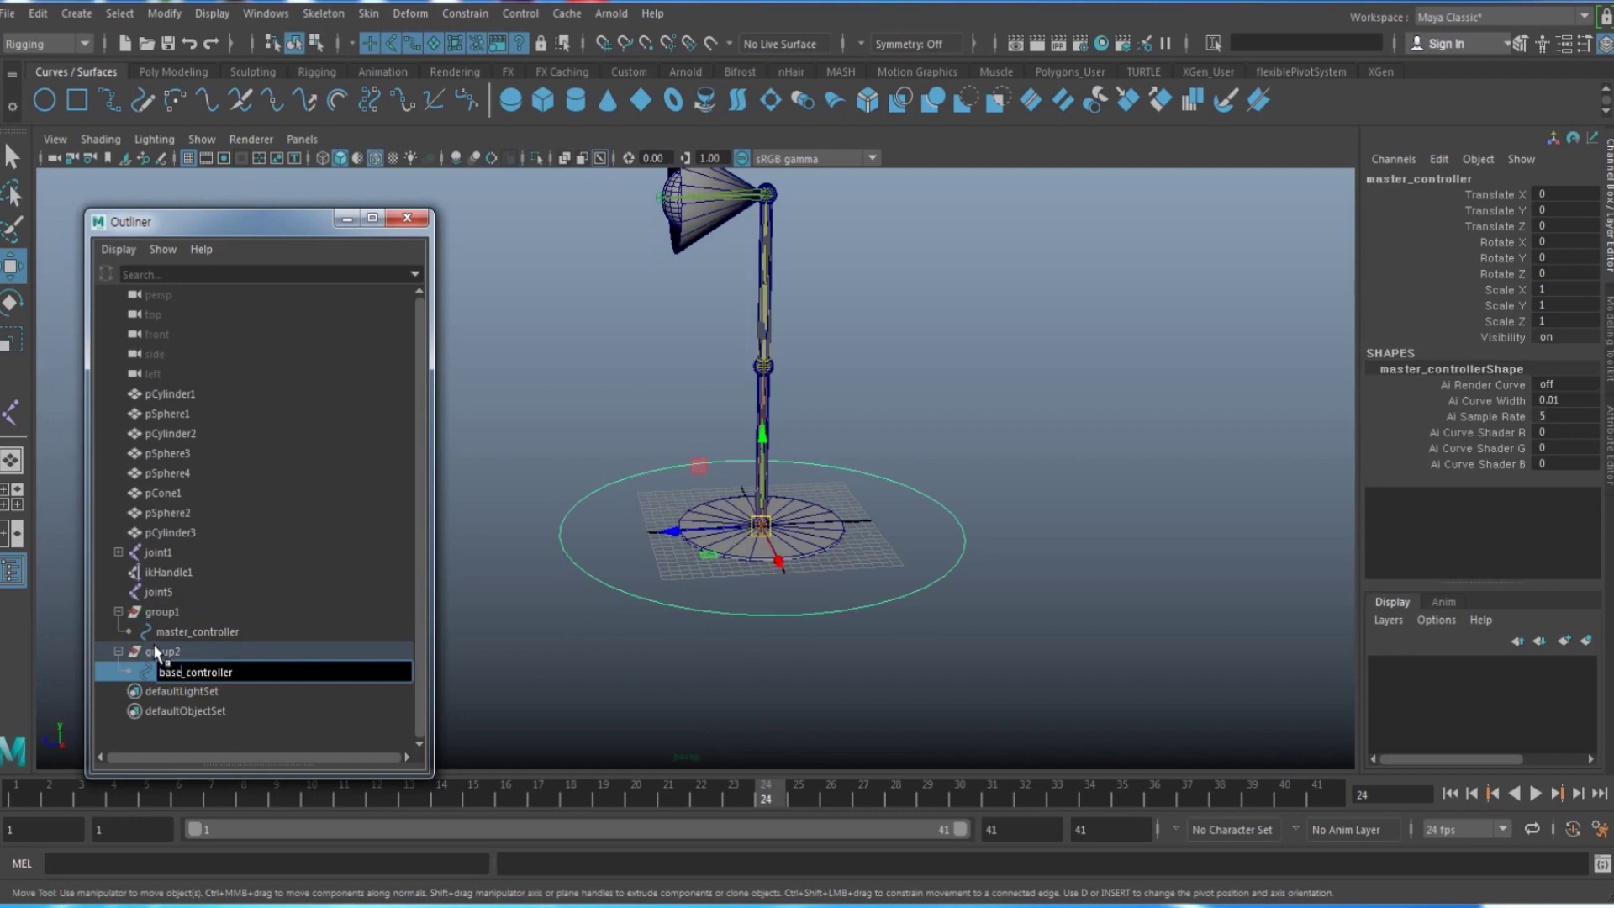
{"action": "key", "text": "Return"}
Step: Scale down all control vertices of base_controller so the circle fits just around the base disc
{"action": "left_click_drag", "start_coordinate": [593, 658], "coordinate": [607, 658], "text": "alt"}
{"action": "key", "text": "F9"}
{"action": "left_click_drag", "start_coordinate": [1016, 700], "coordinate": [487, 364]}
{"action": "key", "text": "r"}
{"action": "left_click_drag", "start_coordinate": [766, 525], "coordinate": [623, 548]}
{"action": "key", "text": "F8"}
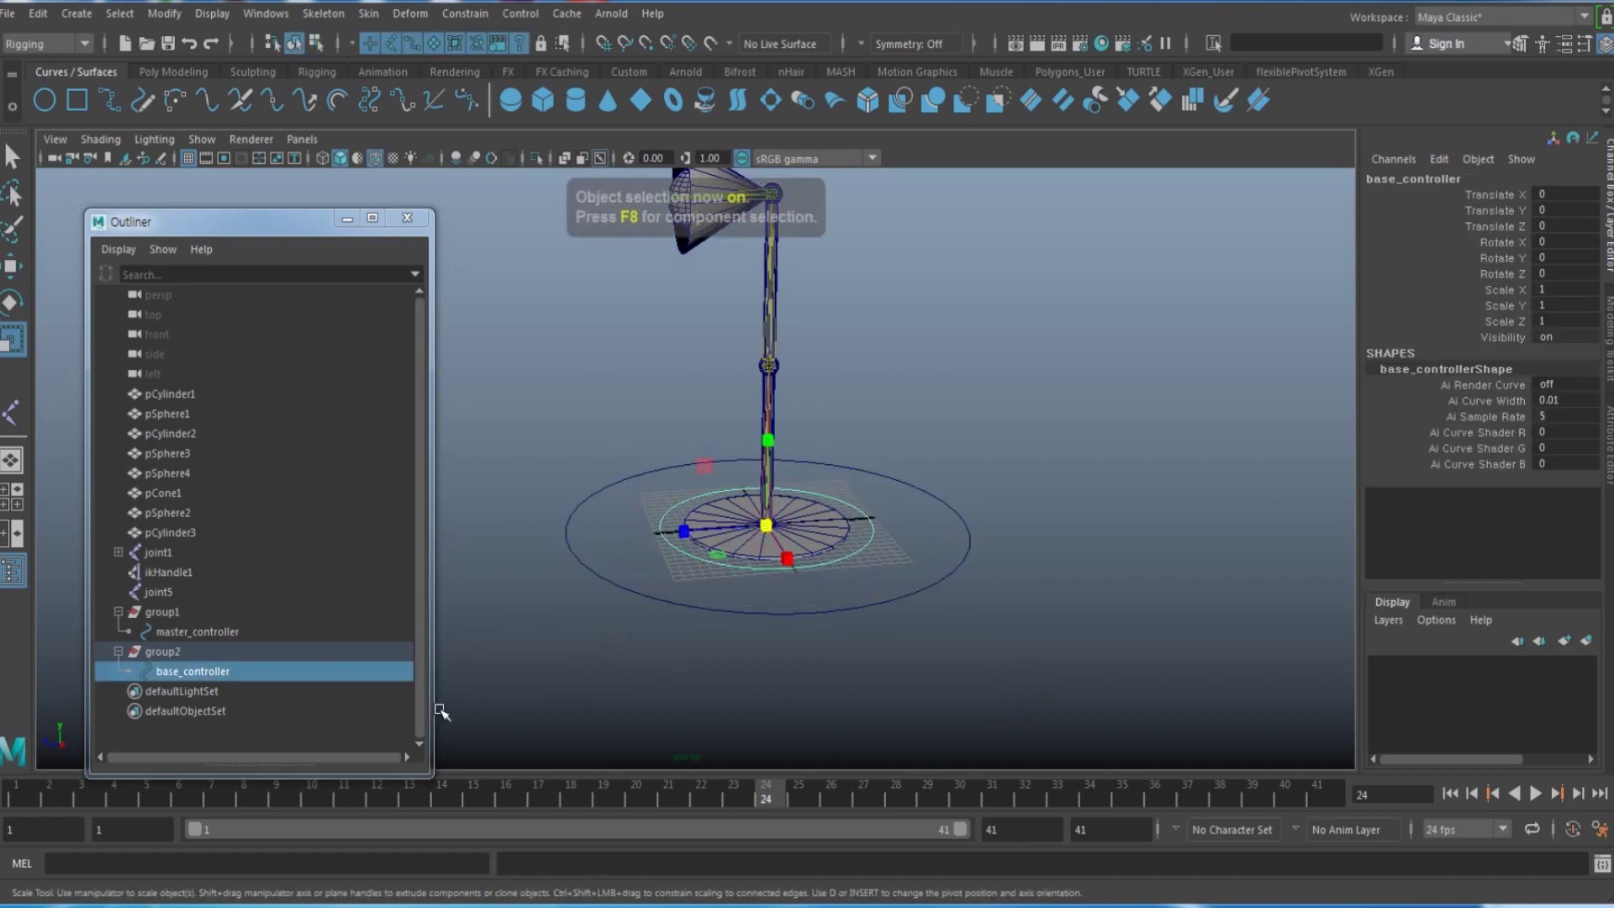
Step: Duplicate the base controller's group and rename the circle inside the copy poleVector_controller
{"action": "left_click", "coordinate": [207, 658]}
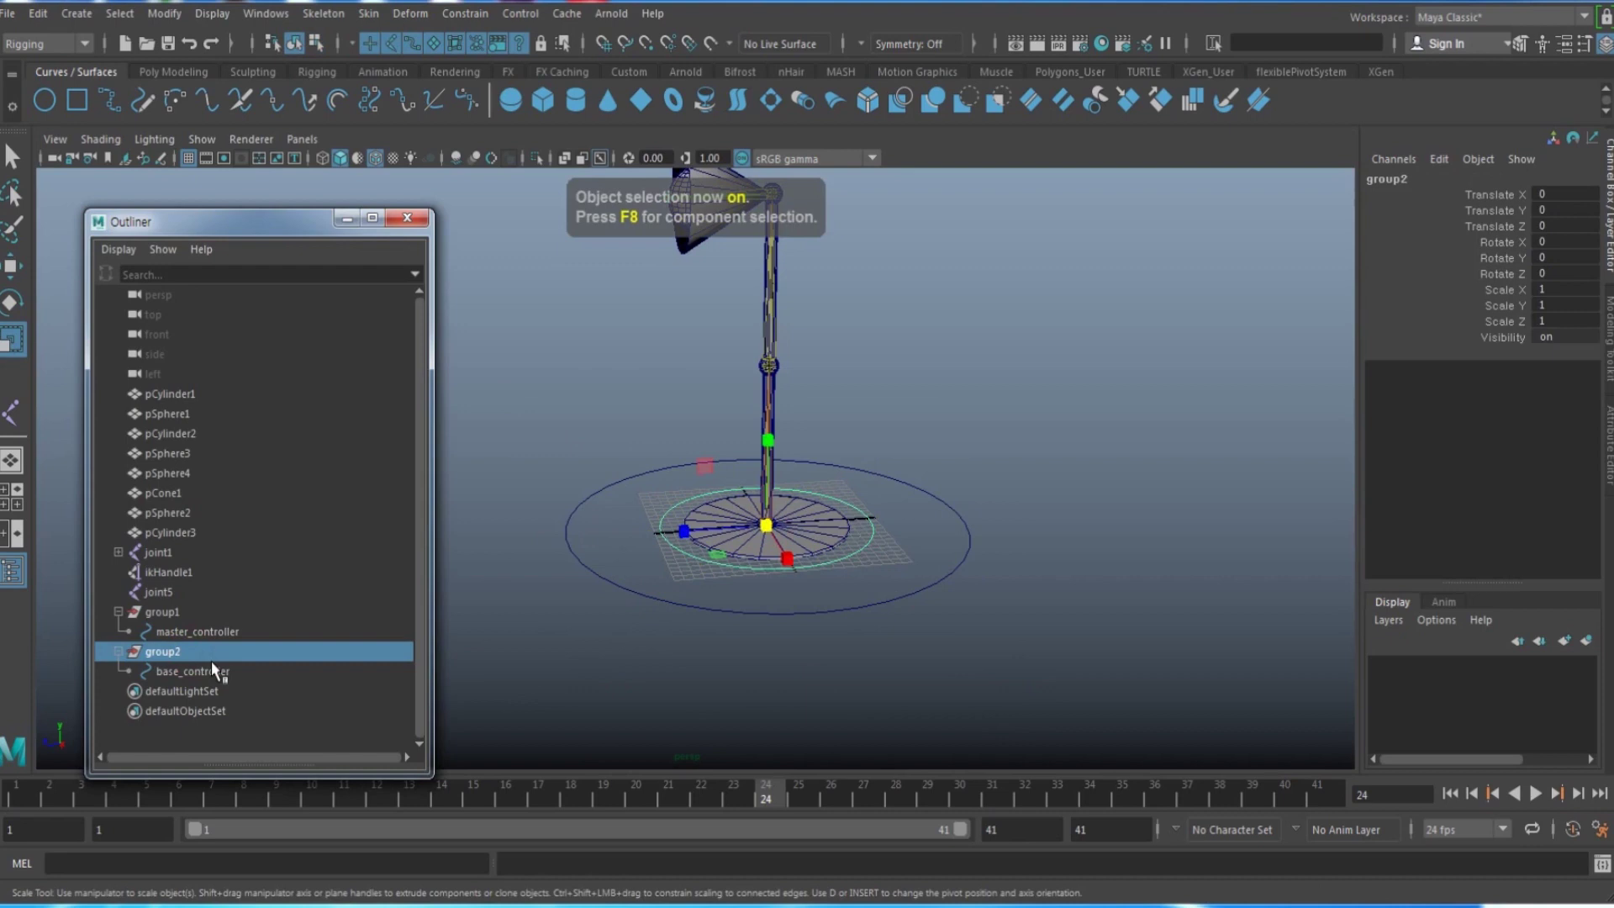
{"action": "key", "text": "ctrl+d"}
{"action": "left_click", "coordinate": [118, 691]}
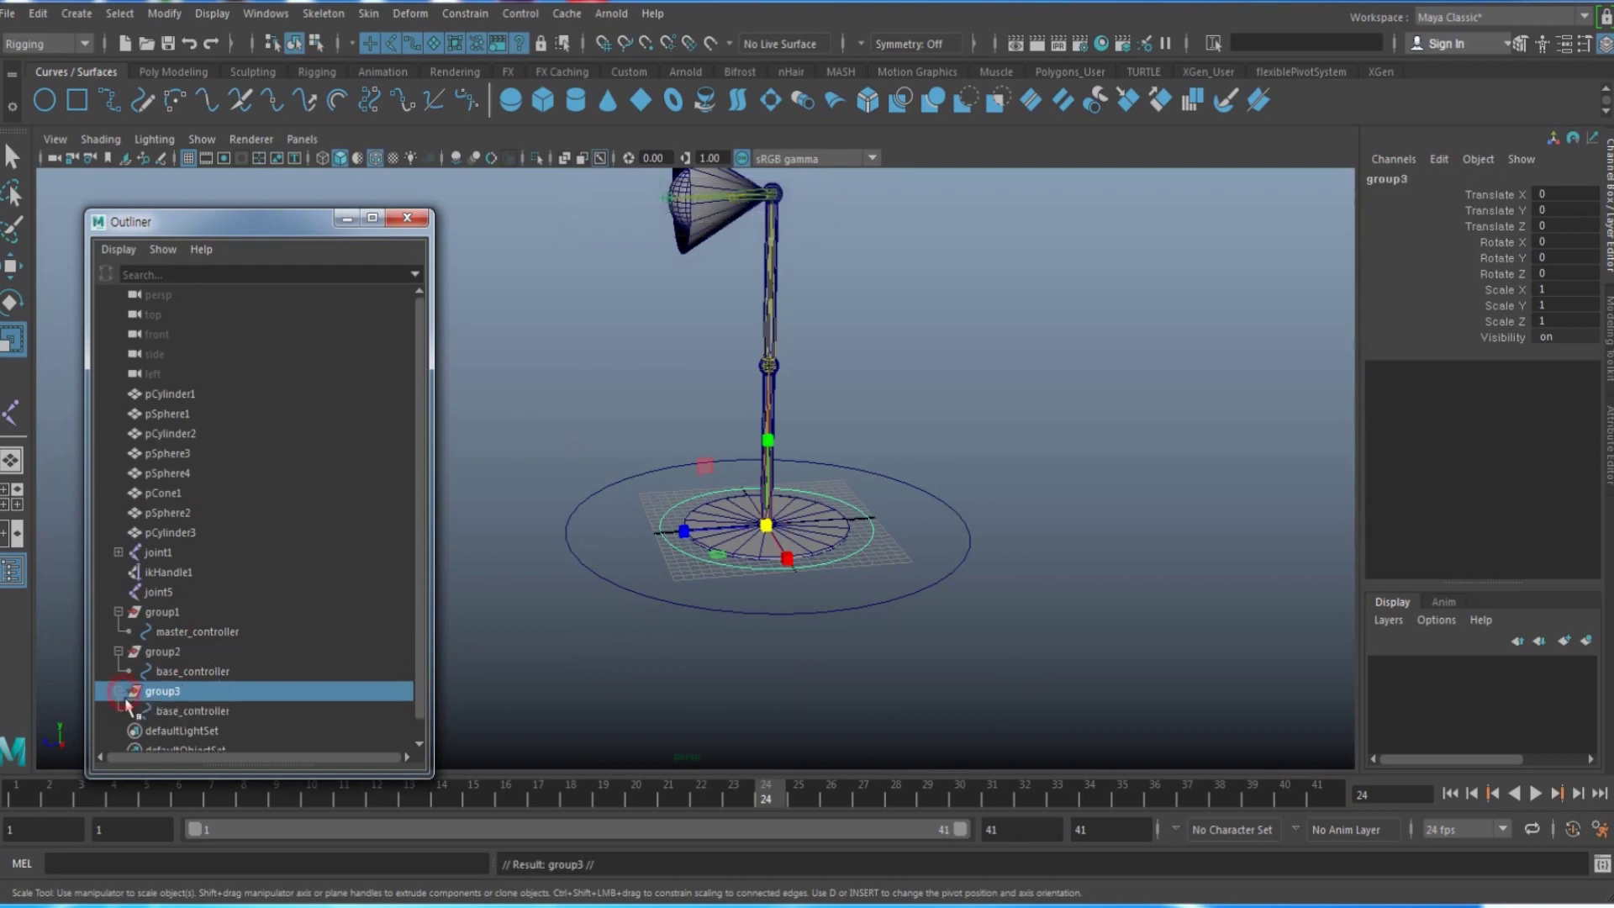
{"action": "double_click", "coordinate": [196, 712]}
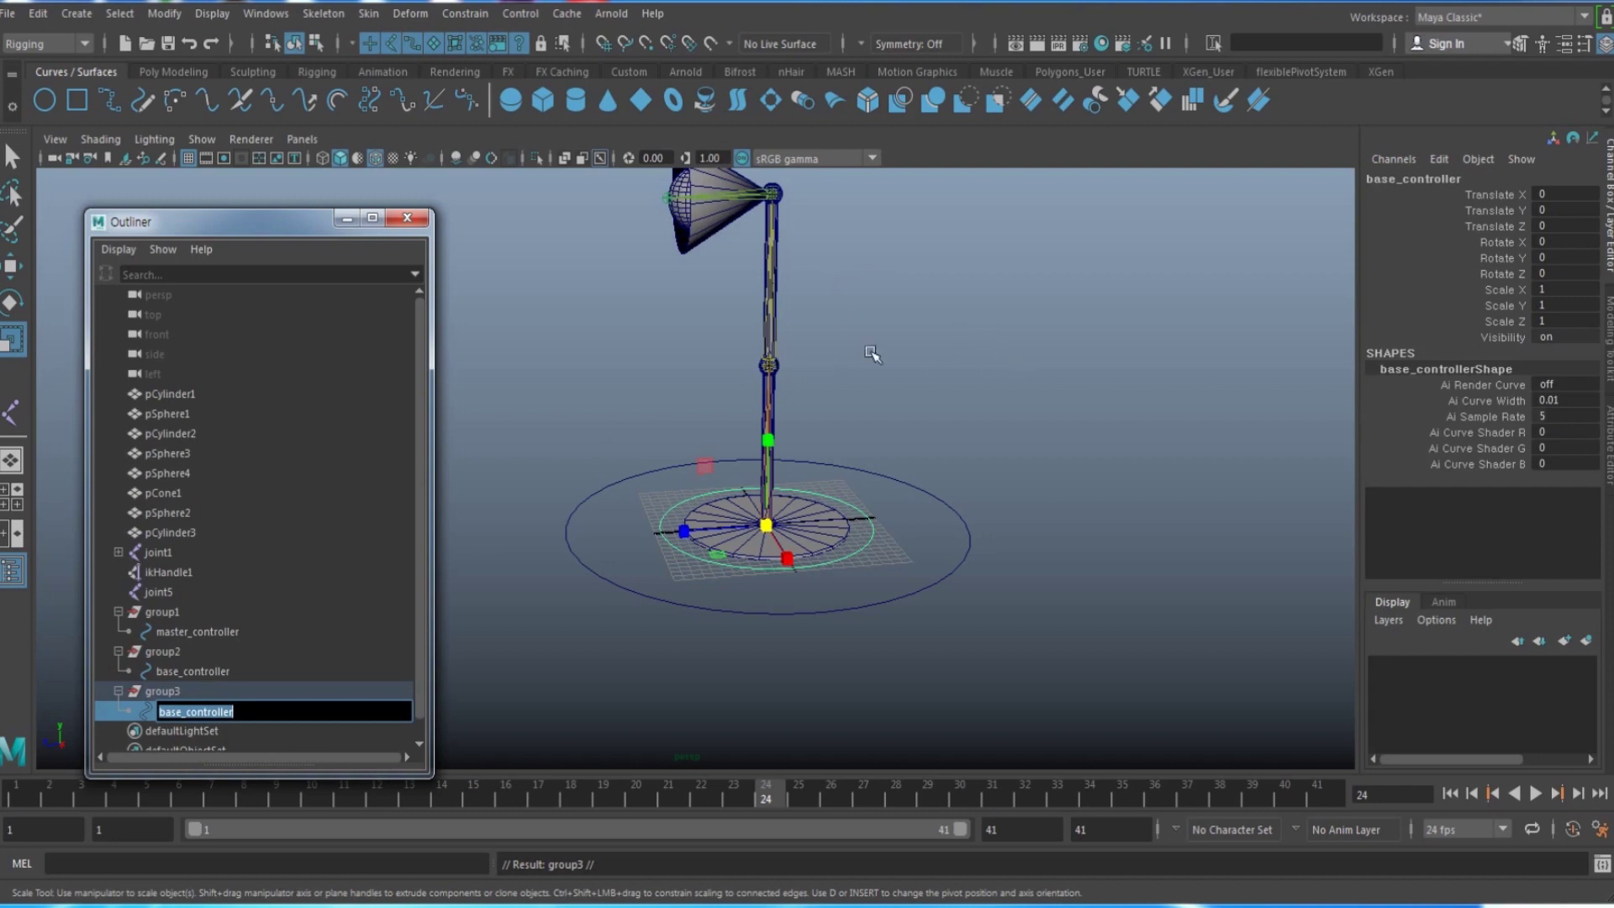
{"action": "left_click_drag", "start_coordinate": [182, 713], "coordinate": [159, 711]}
{"action": "type", "text": "poleVe"}
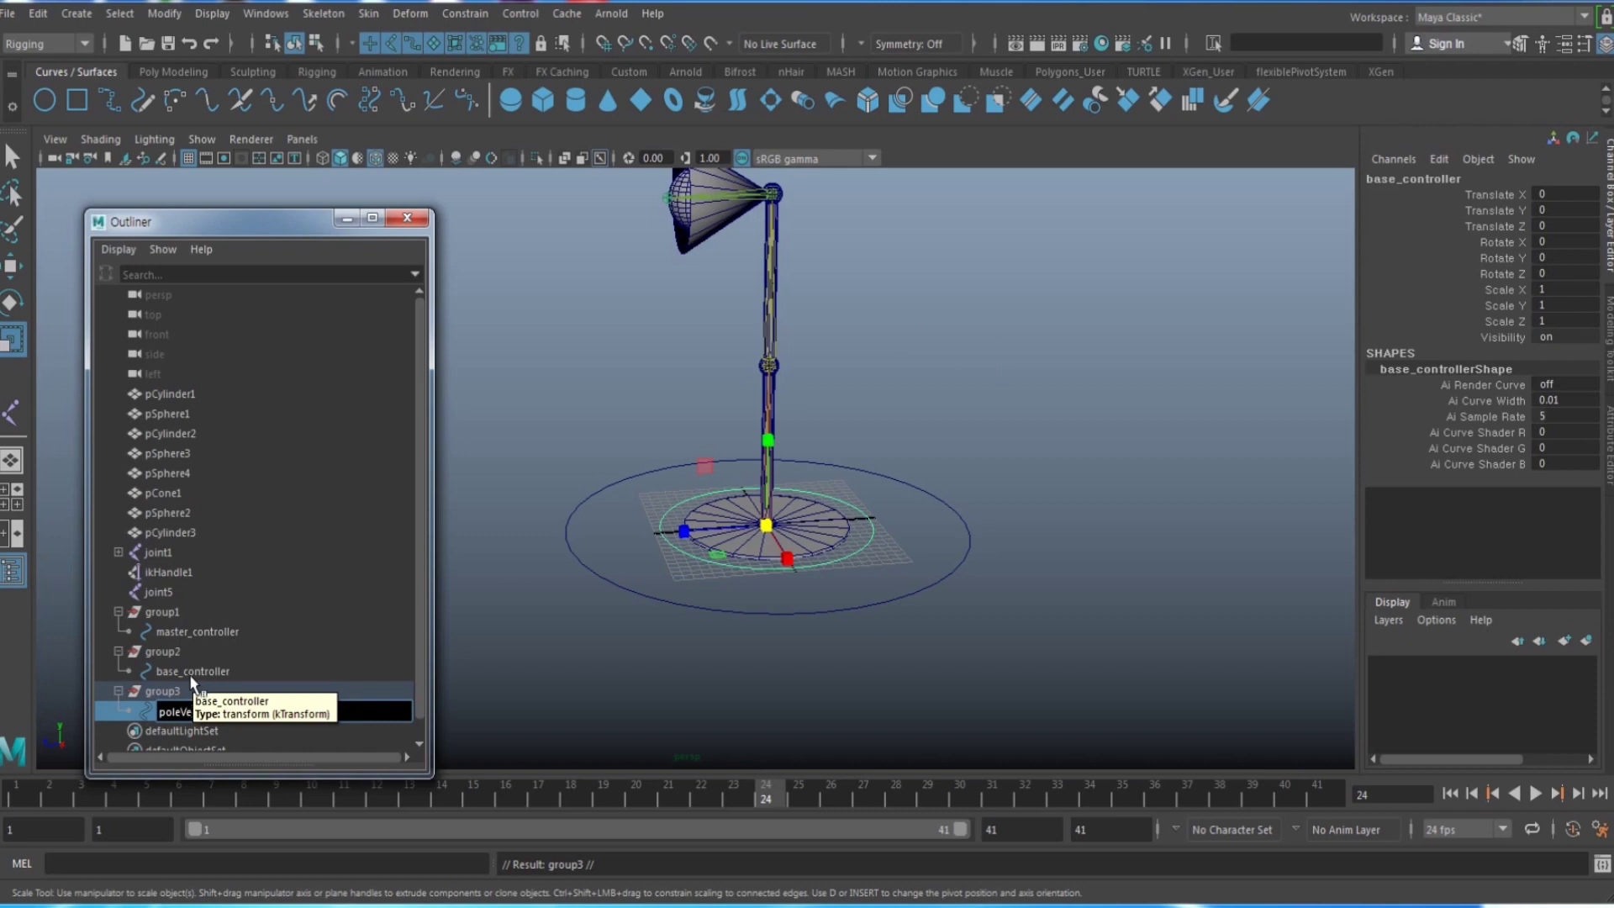
{"action": "key", "text": "Return"}
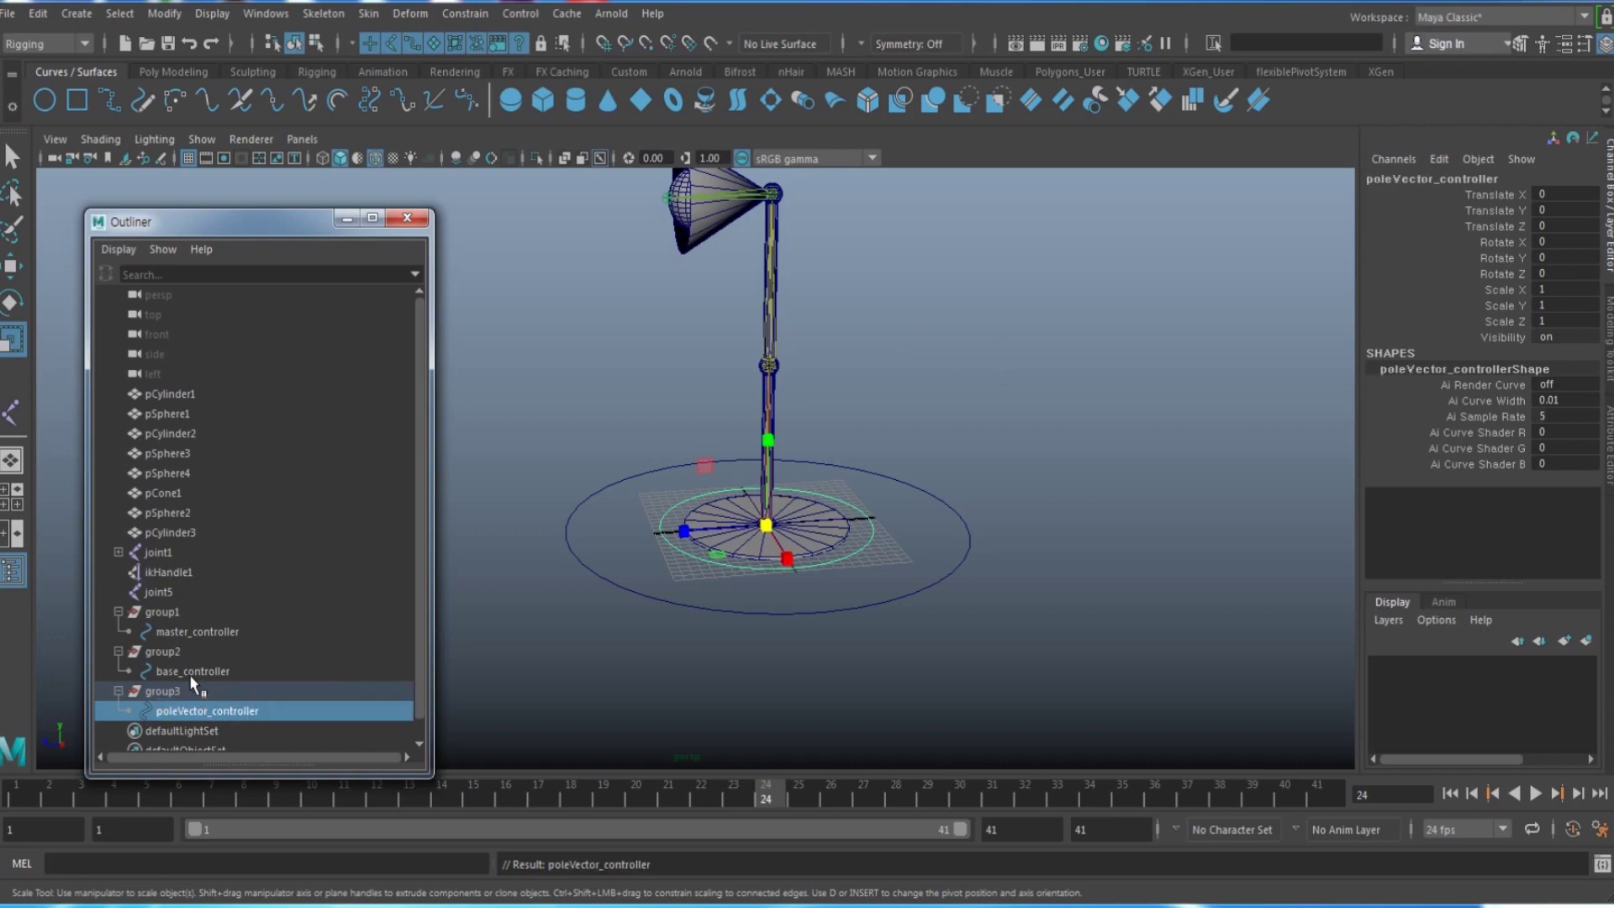
Step: Move group3, which holds poleVector_controller, up to the lamp's middle joint with point snapping
{"action": "left_click", "coordinate": [210, 693]}
{"action": "key", "text": "w"}
{"action": "left_click_drag", "start_coordinate": [566, 660], "coordinate": [527, 576], "text": "alt"}
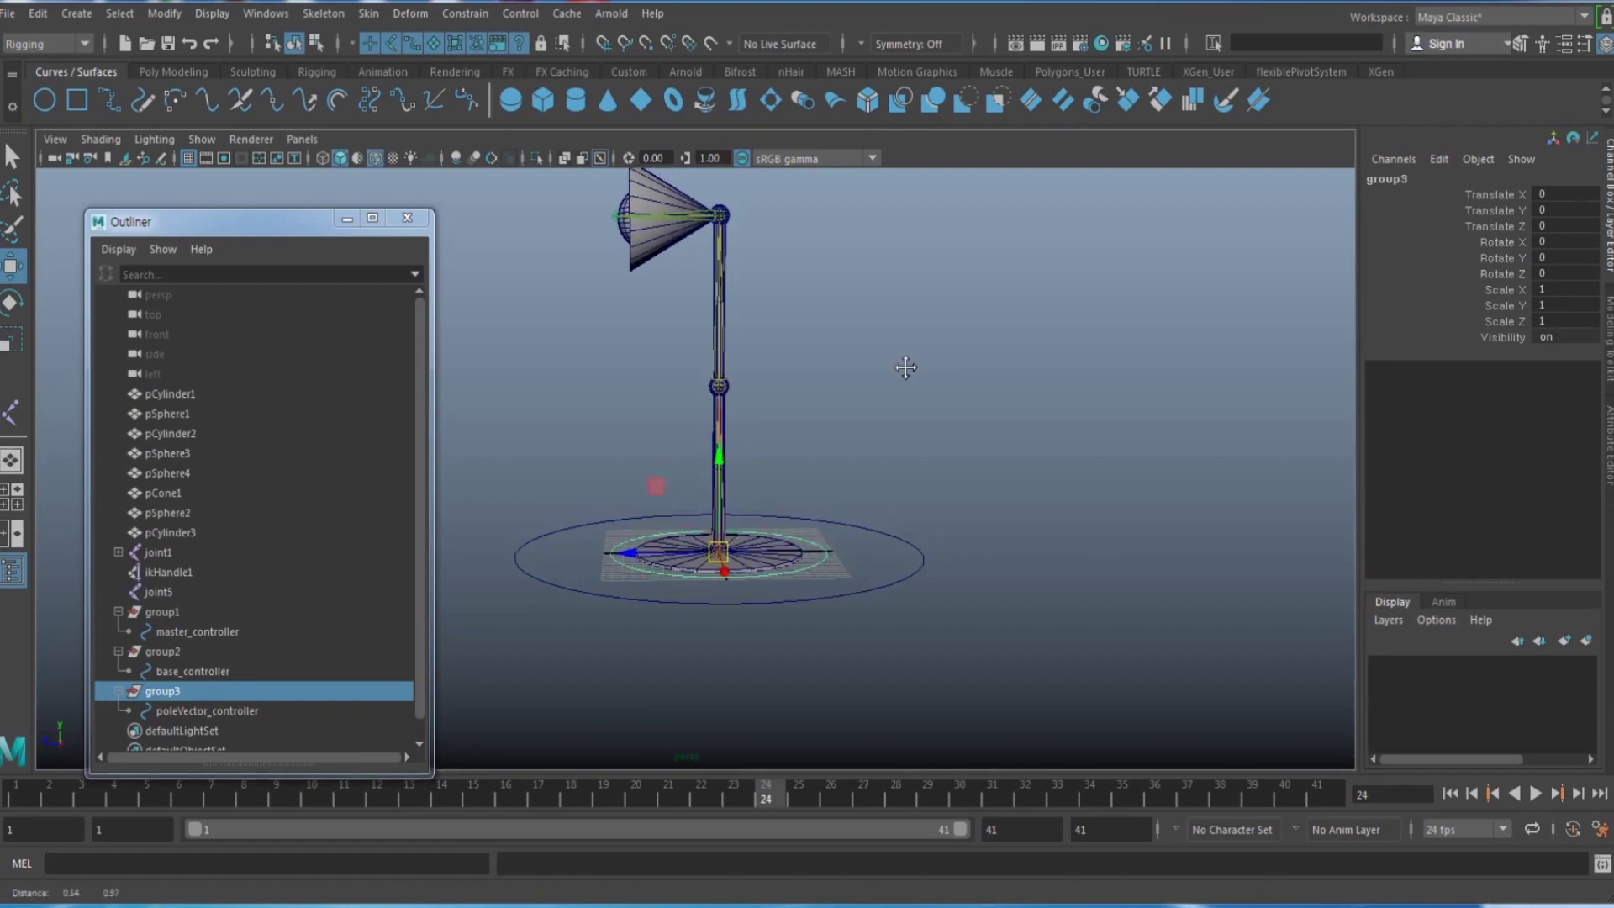
{"action": "scroll", "coordinate": [832, 383], "scroll_direction": "up", "scroll_amount": 5}
{"action": "key", "text": "v"}
{"action": "middle_click", "coordinate": [763, 235]}
{"action": "left_click_drag", "start_coordinate": [778, 334], "coordinate": [975, 345], "text": "alt"}
{"action": "middle_click_drag", "start_coordinate": [975, 345], "coordinate": [856, 411], "text": "alt"}
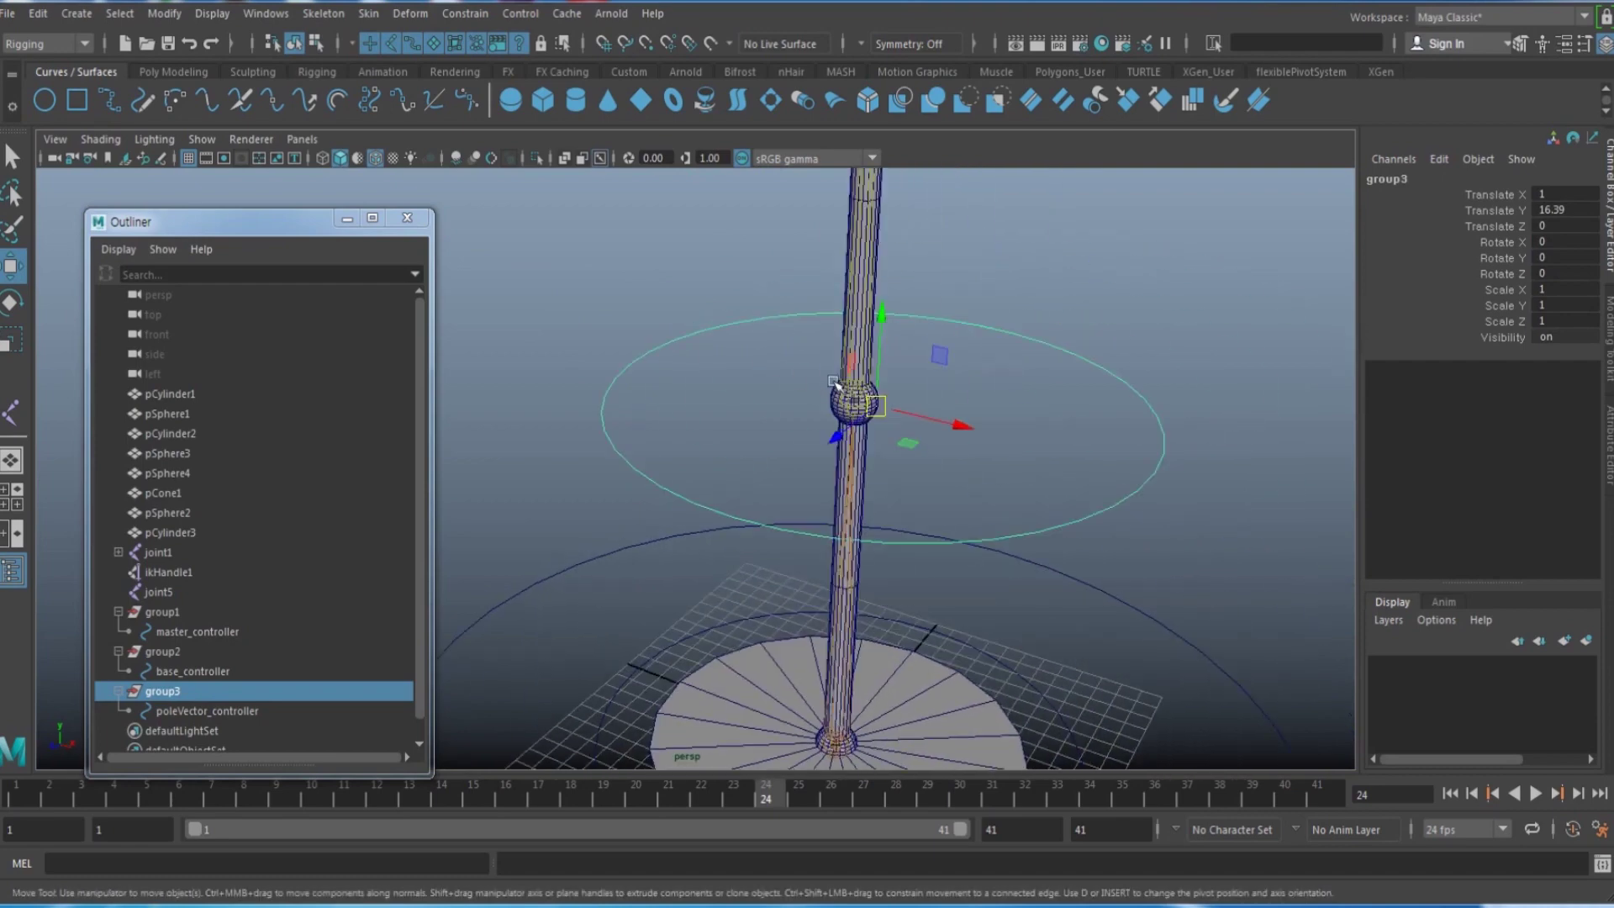
Step: Hide polygons in the viewport and snap group3 exactly onto the middle joint
{"action": "left_click", "coordinate": [202, 140]}
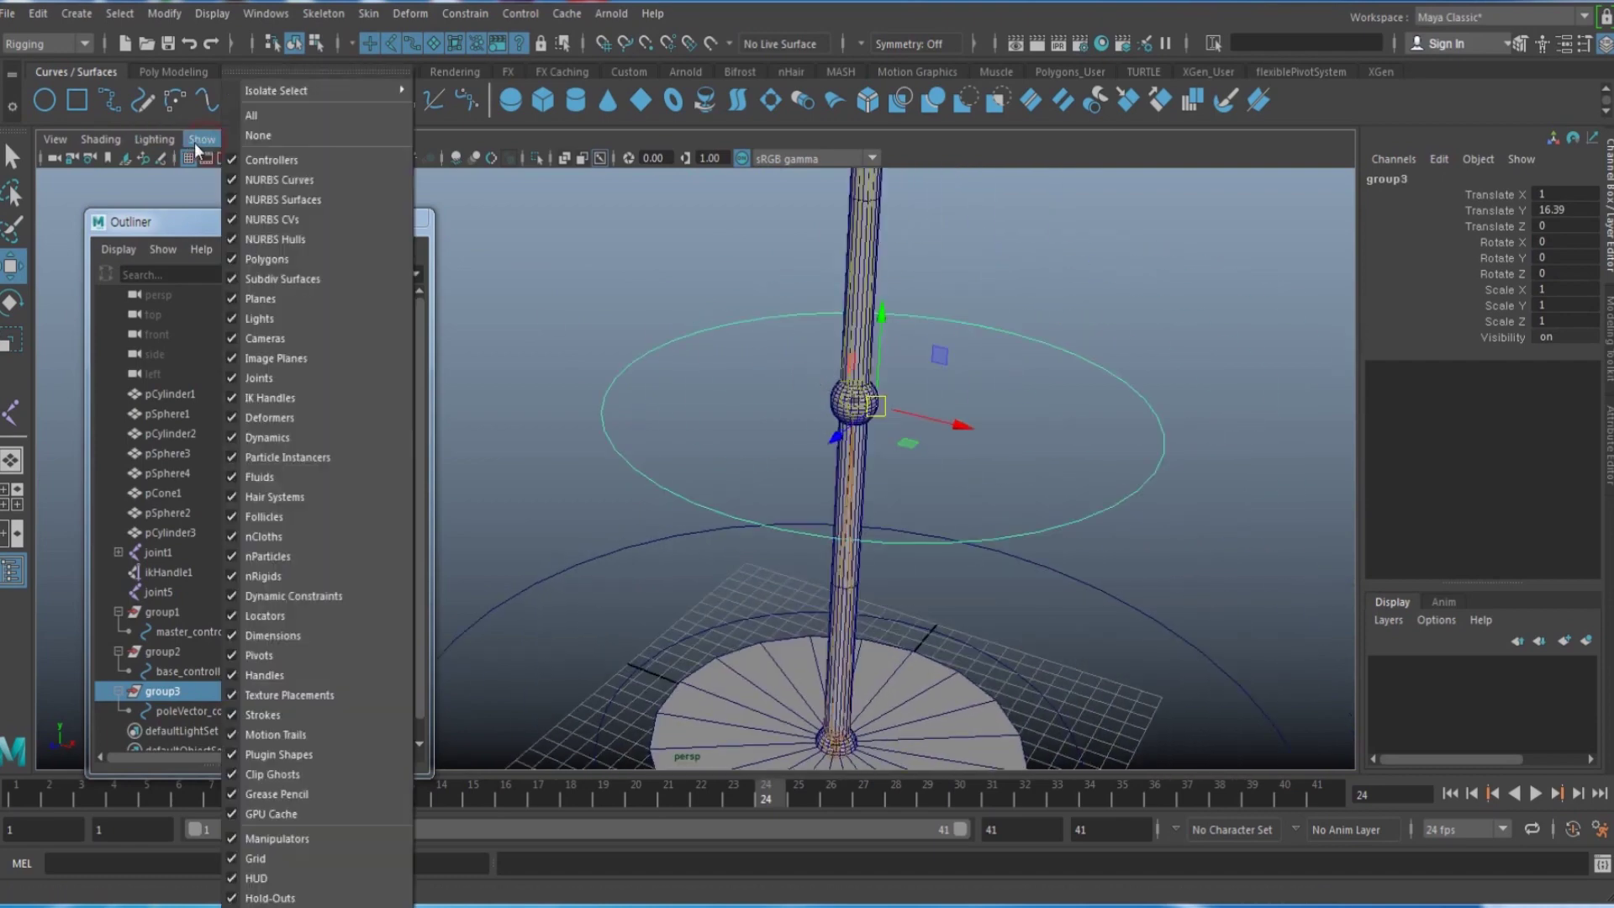
{"action": "left_click", "coordinate": [256, 258]}
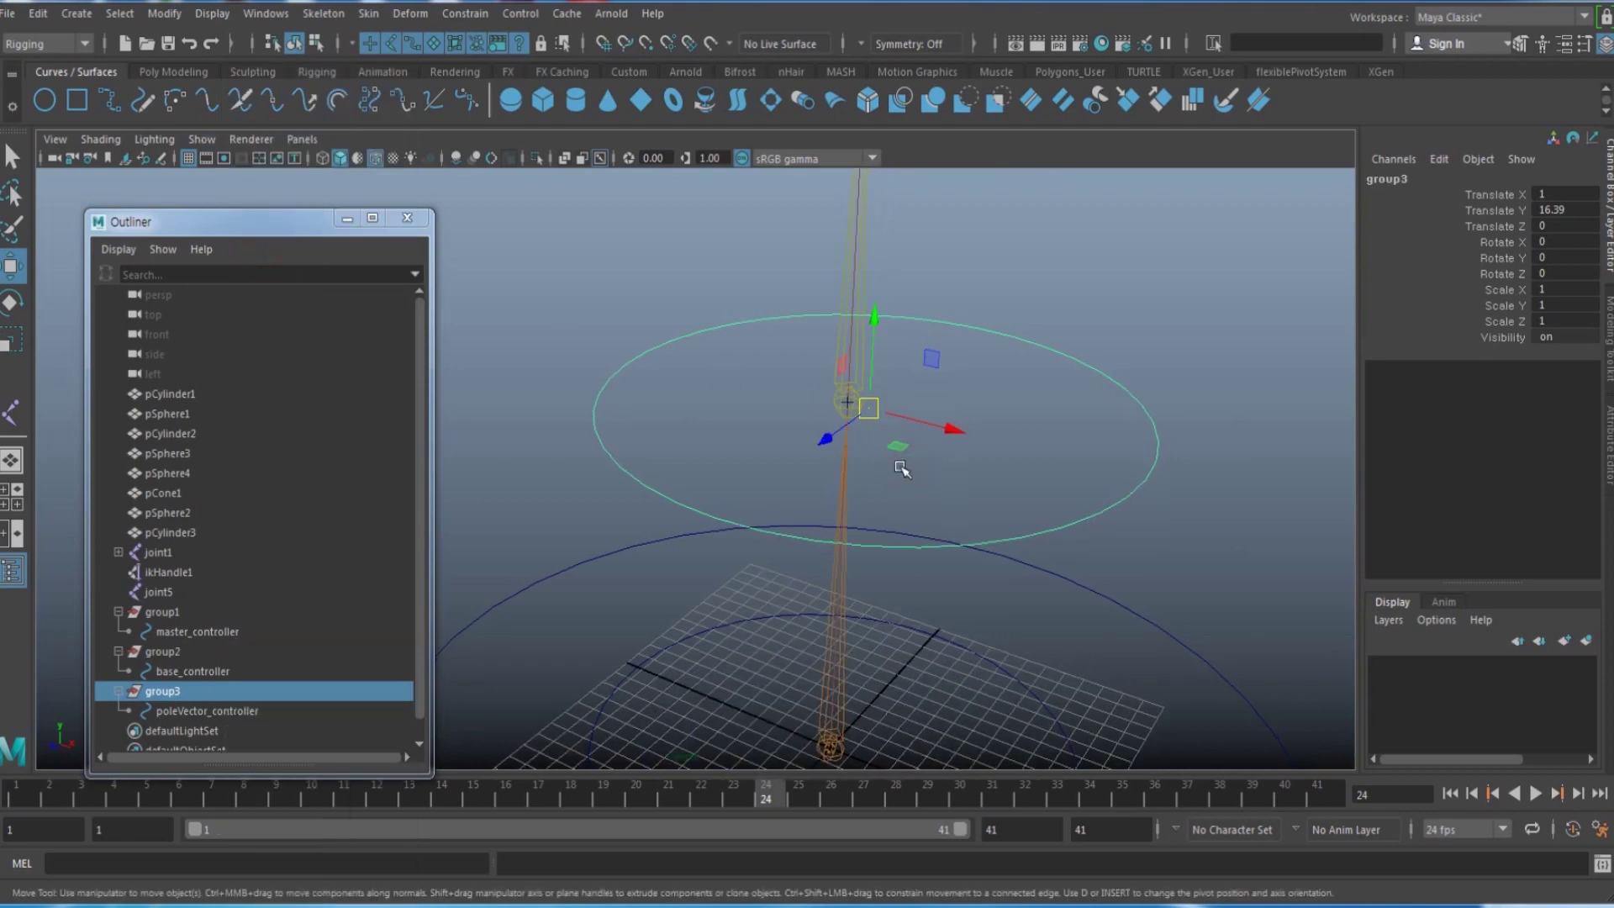
{"action": "key", "text": "v"}
{"action": "middle_click_drag", "start_coordinate": [835, 405], "coordinate": [851, 410]}
{"action": "scroll", "coordinate": [833, 471], "scroll_direction": "down", "scroll_amount": 5}
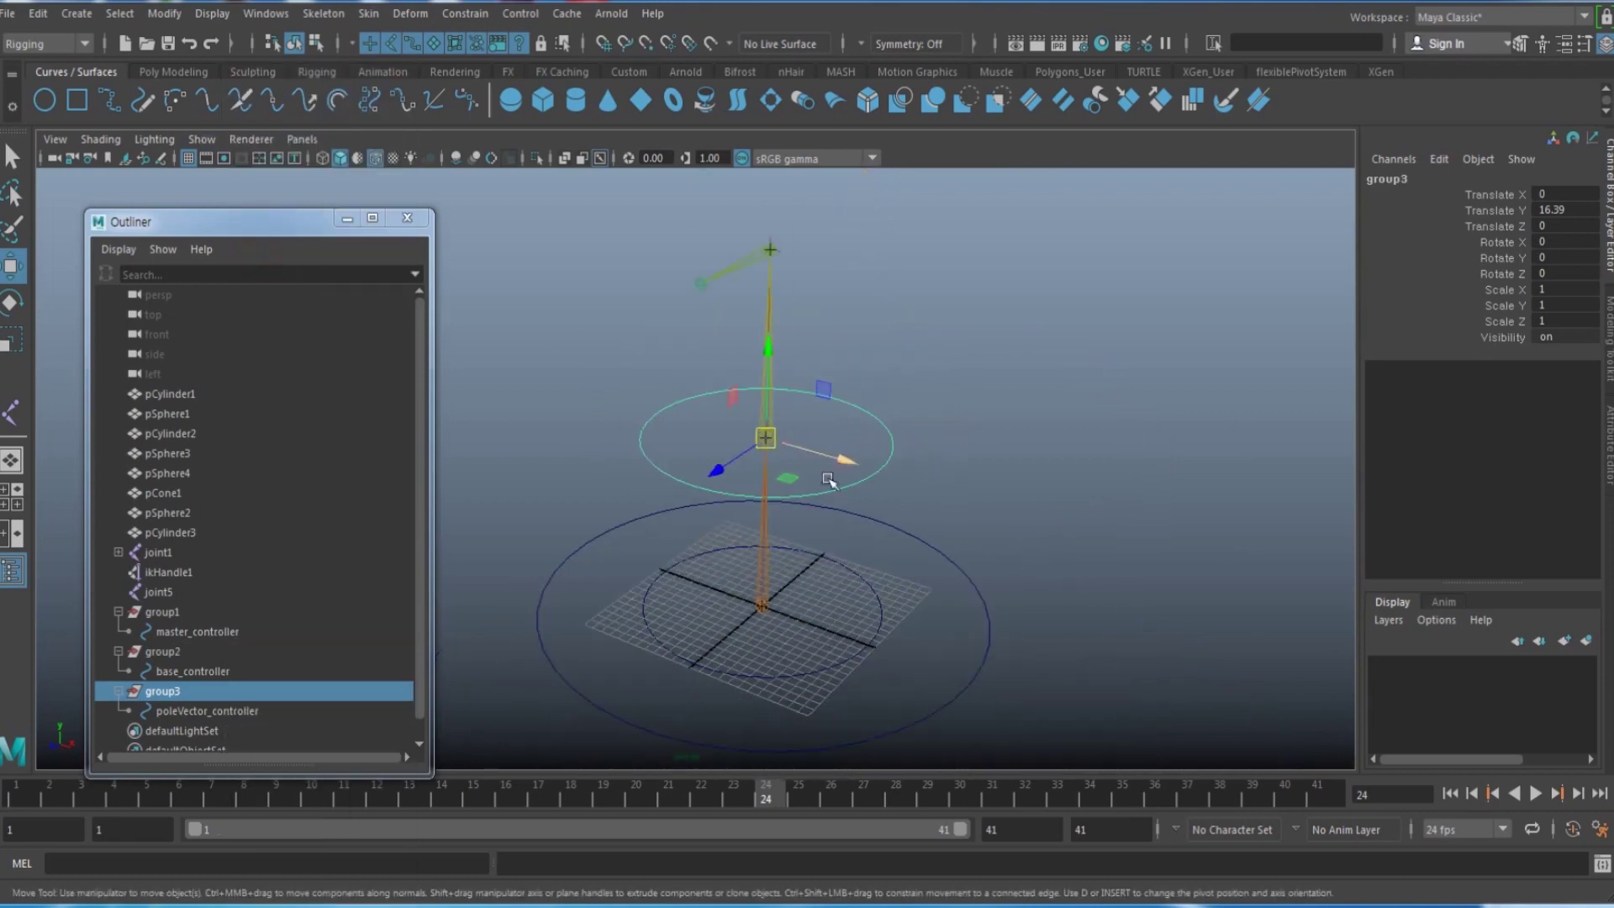
Step: Move group3 along Z to about -28.6, well behind the lamp arm
{"action": "left_click_drag", "start_coordinate": [786, 485], "coordinate": [682, 461], "text": "alt"}
{"action": "middle_click_drag", "start_coordinate": [732, 487], "coordinate": [741, 503], "text": "alt"}
{"action": "left_click_drag", "start_coordinate": [587, 439], "coordinate": [901, 455]}
{"action": "middle_click_drag", "start_coordinate": [738, 467], "coordinate": [730, 474], "text": "alt"}
Step: Scale down all control vertices of poleVector_controller to make a small circle
{"action": "key", "text": "F8"}
{"action": "left_click_drag", "start_coordinate": [1206, 533], "coordinate": [855, 310]}
{"action": "key", "text": "r"}
{"action": "left_click_drag", "start_coordinate": [947, 433], "coordinate": [865, 440]}
{"action": "key", "text": "w"}
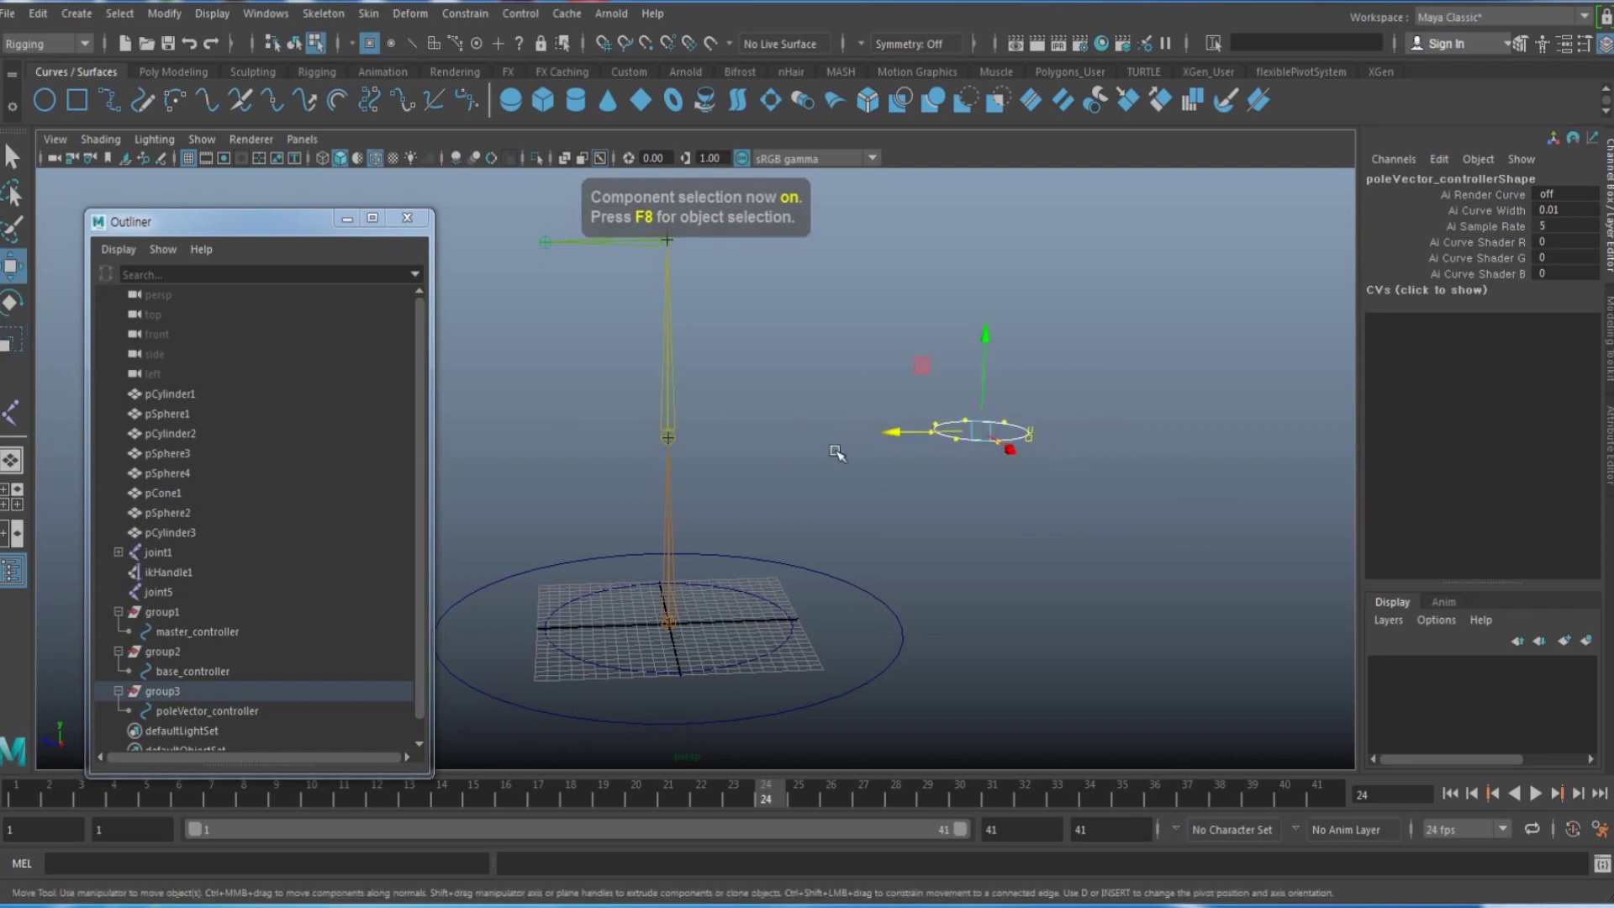
{"action": "middle_click_drag", "start_coordinate": [661, 438], "coordinate": [659, 450], "text": "alt"}
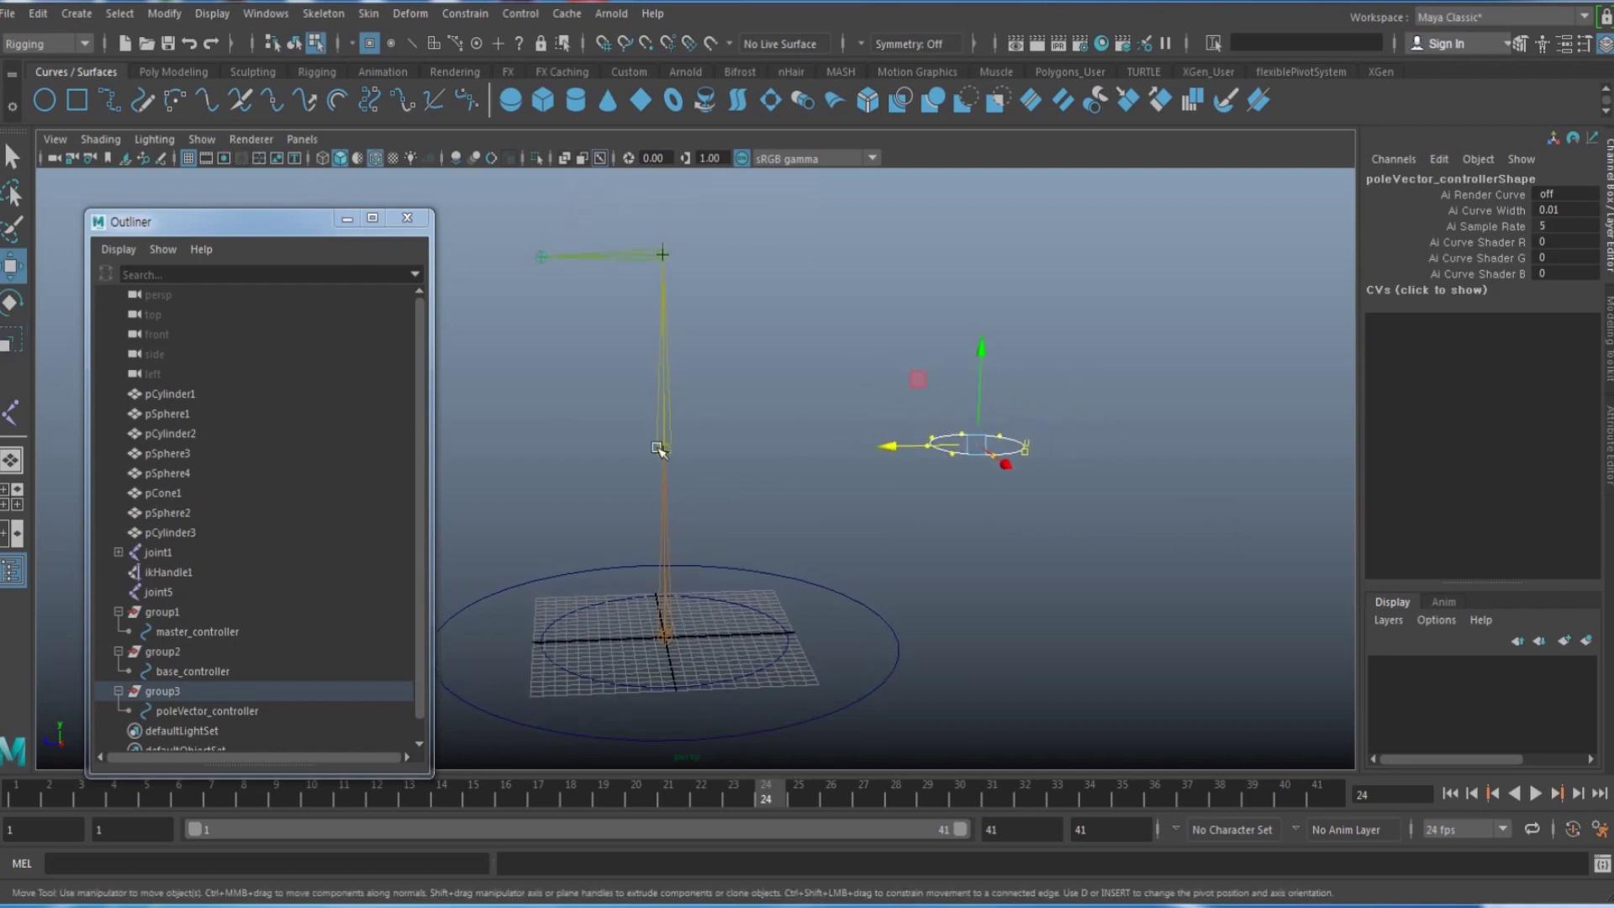
Step: Duplicate group3 and snap the copy onto the joint at the upper end of the lamp arm
{"action": "left_click", "coordinate": [200, 691]}
{"action": "middle_click_drag", "start_coordinate": [551, 569], "coordinate": [623, 576], "text": "alt"}
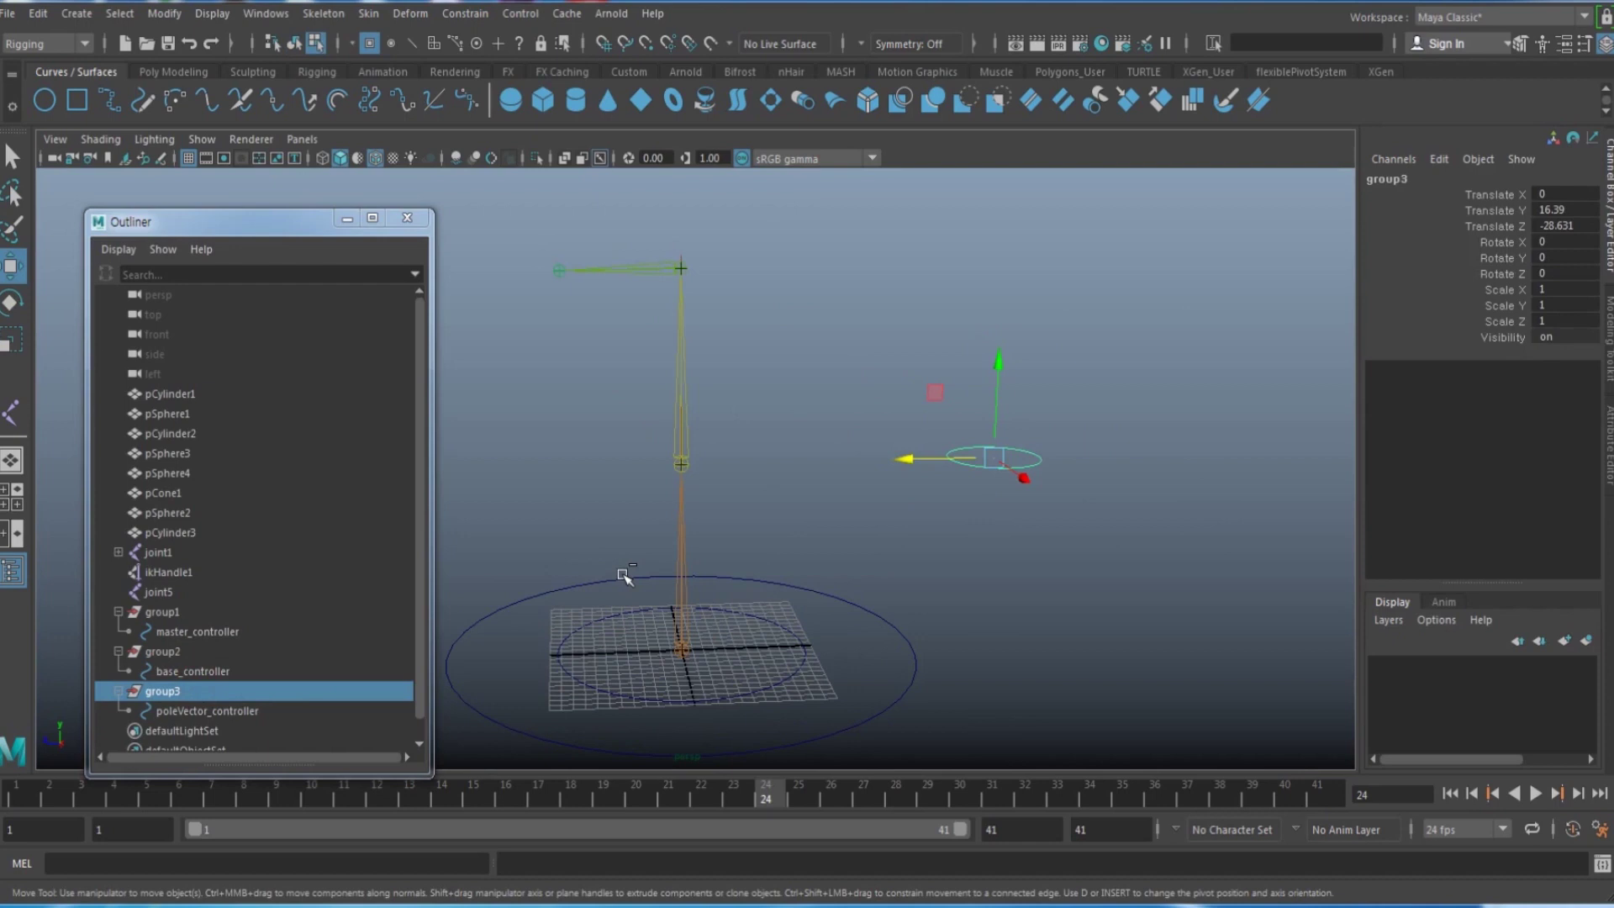
{"action": "key", "text": "ctrl+g"}
{"action": "middle_click_drag", "start_coordinate": [749, 364], "coordinate": [747, 576], "text": "alt"}
{"action": "left_click_drag", "start_coordinate": [747, 576], "coordinate": [808, 572], "text": "alt"}
{"action": "key", "text": "v"}
{"action": "middle_click_drag", "start_coordinate": [724, 511], "coordinate": [708, 525]}
{"action": "middle_click_drag", "start_coordinate": [809, 636], "coordinate": [803, 539], "text": "alt"}
{"action": "scroll", "coordinate": [793, 540], "scroll_direction": "down", "scroll_amount": 5}
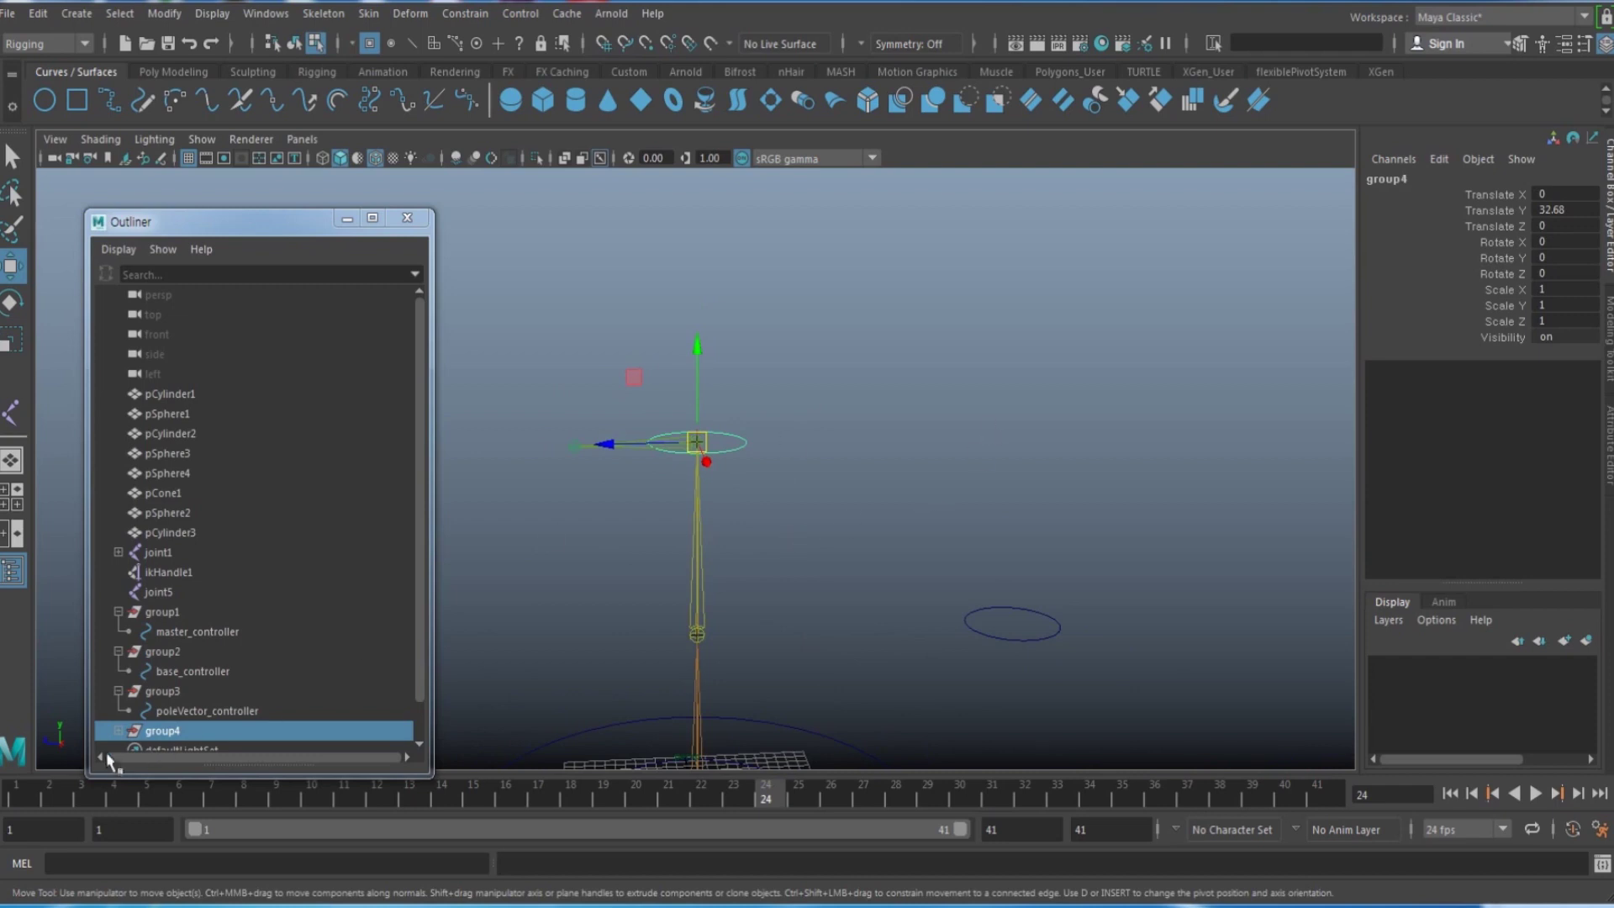
Step: Rename the circle inside group4 head_controller
{"action": "left_click", "coordinate": [119, 731]}
{"action": "scroll", "coordinate": [241, 639], "scroll_direction": "down", "scroll_amount": 1}
{"action": "double_click", "coordinate": [201, 691]}
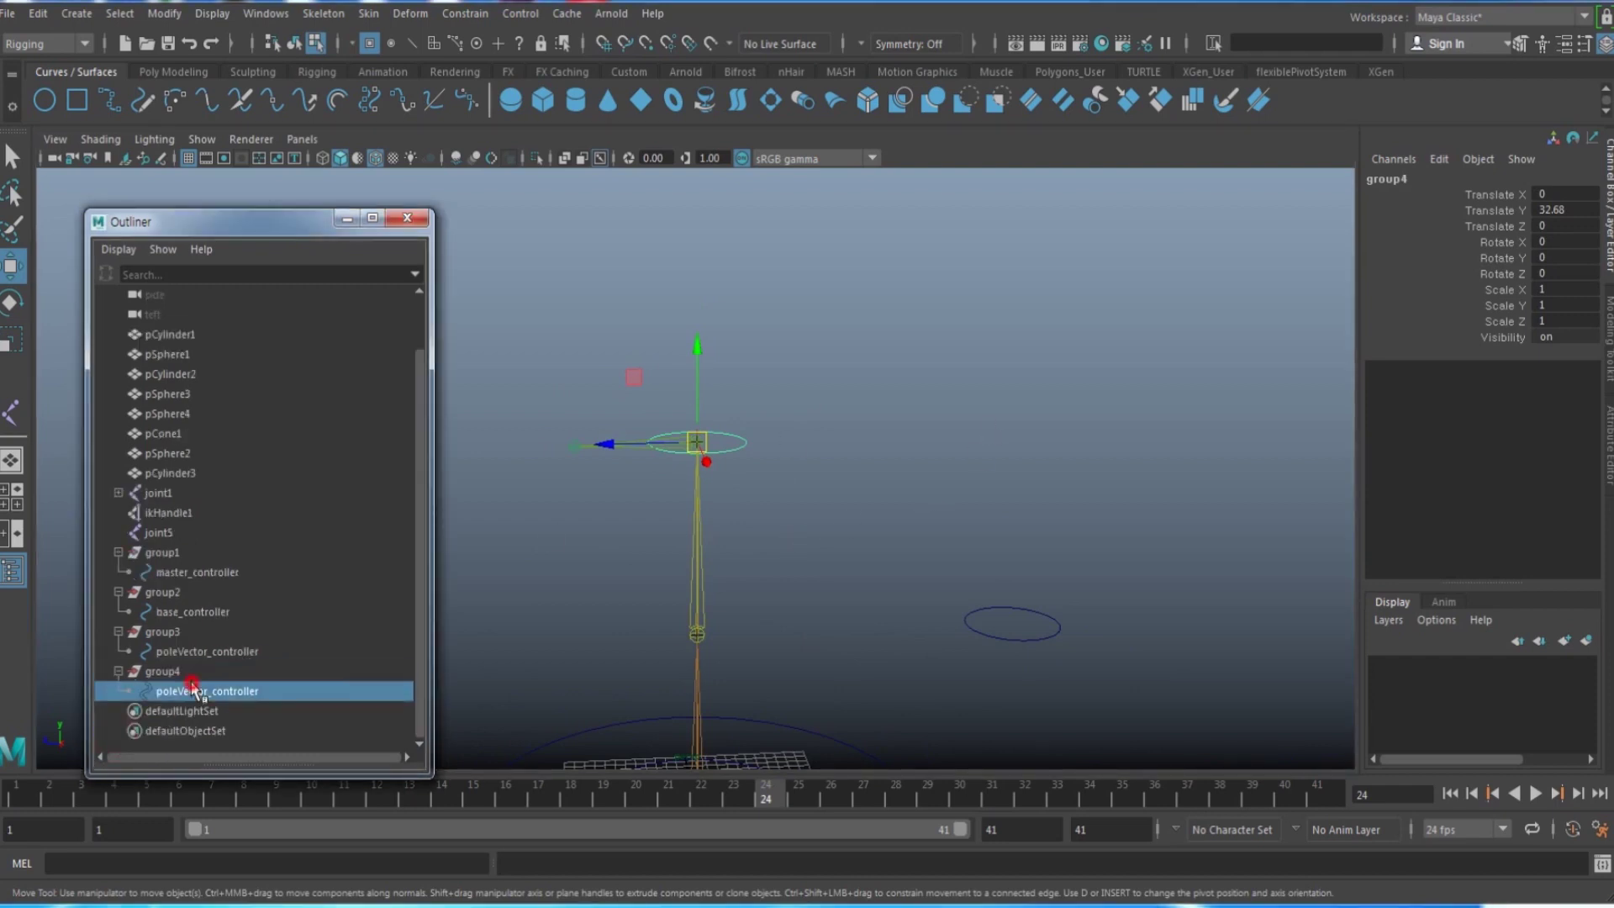
{"action": "type", "text": "head_controller"}
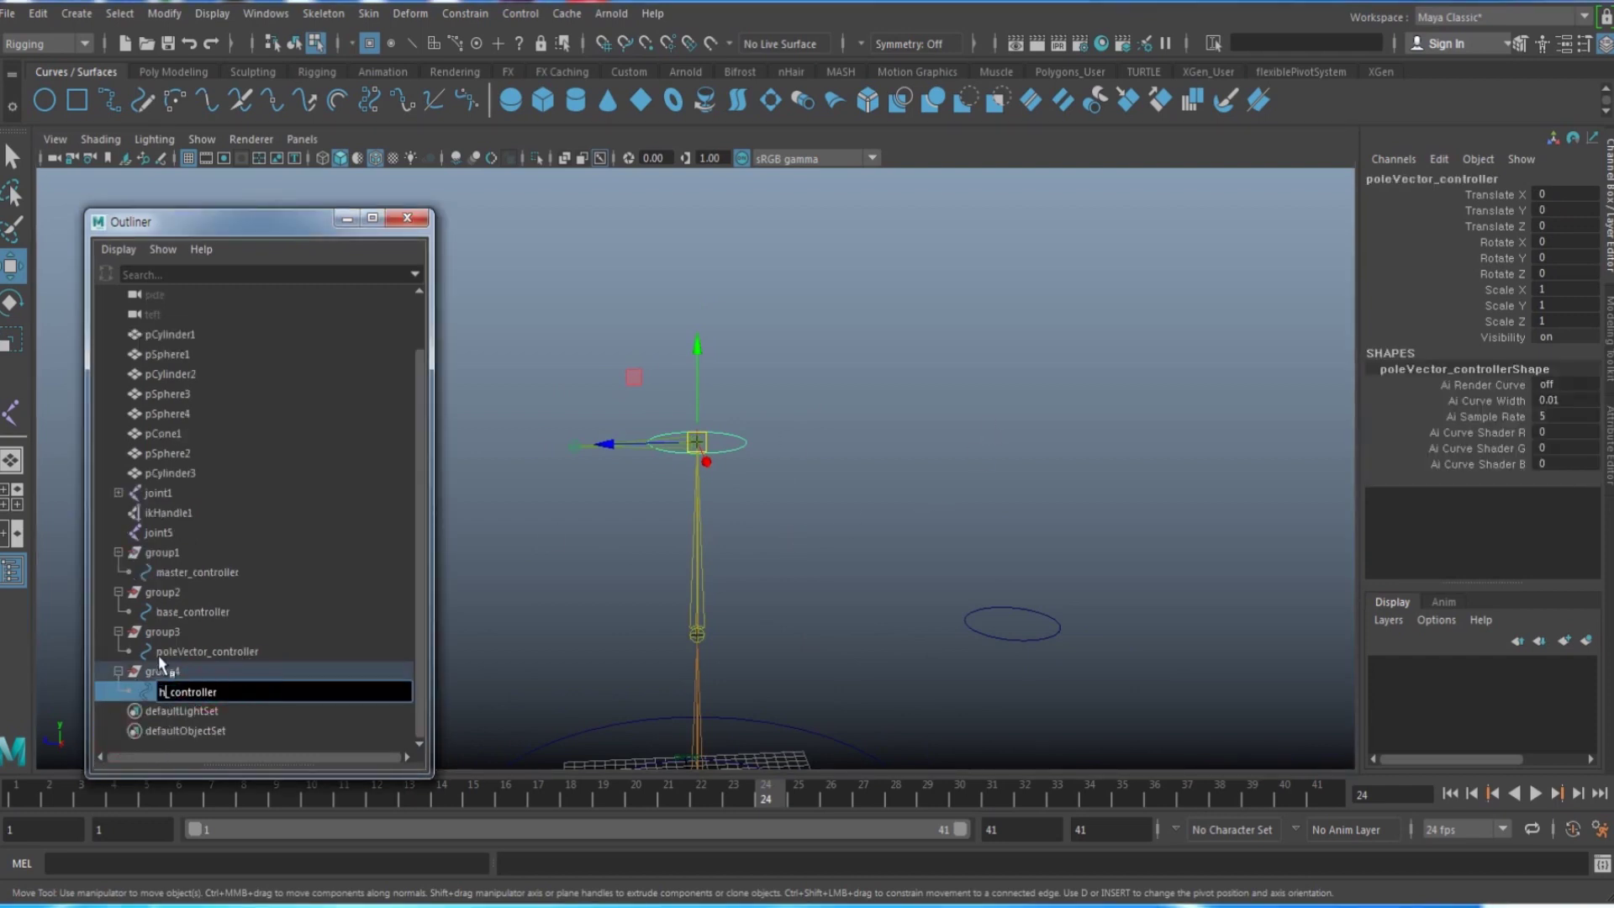
{"action": "key", "text": "Return"}
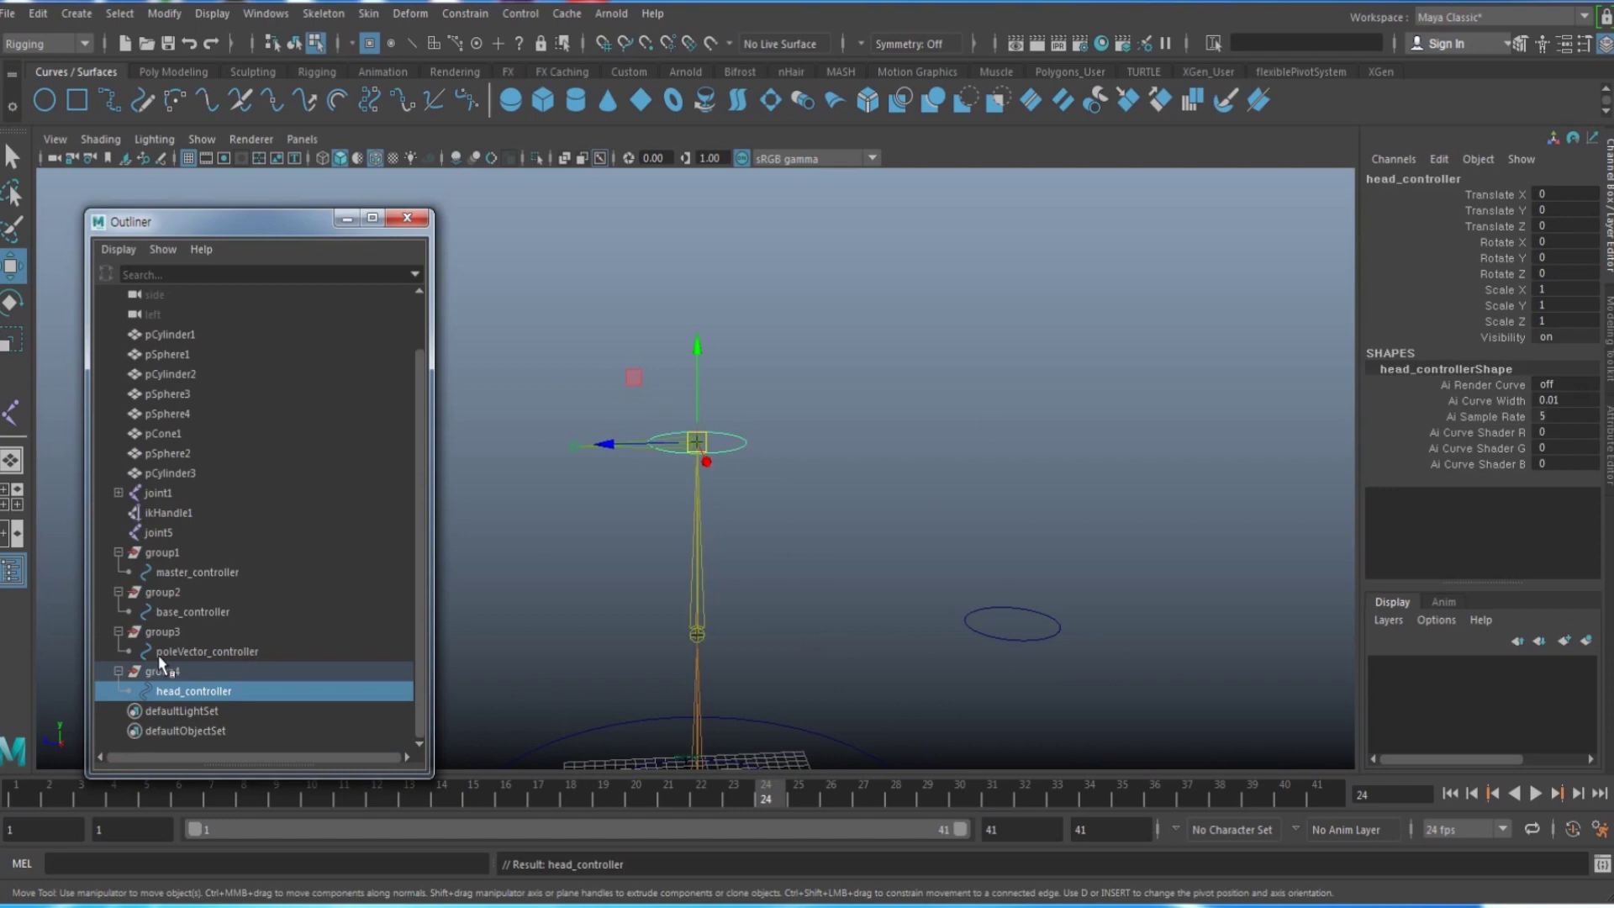
Step: Show polygons in the viewport again
{"action": "left_click", "coordinate": [203, 140]}
{"action": "left_click", "coordinate": [286, 259]}
{"action": "scroll", "coordinate": [696, 405], "scroll_direction": "down", "scroll_amount": 5}
{"action": "middle_click_drag", "start_coordinate": [743, 533], "coordinate": [743, 497], "text": "alt"}
{"action": "scroll", "coordinate": [748, 513], "scroll_direction": "up", "scroll_amount": 3}
{"action": "left_click_drag", "start_coordinate": [757, 538], "coordinate": [810, 407], "text": "alt"}
Step: Return to object selection mode, test-move head_controller downward, and undo the move
{"action": "left_click", "coordinate": [809, 329]}
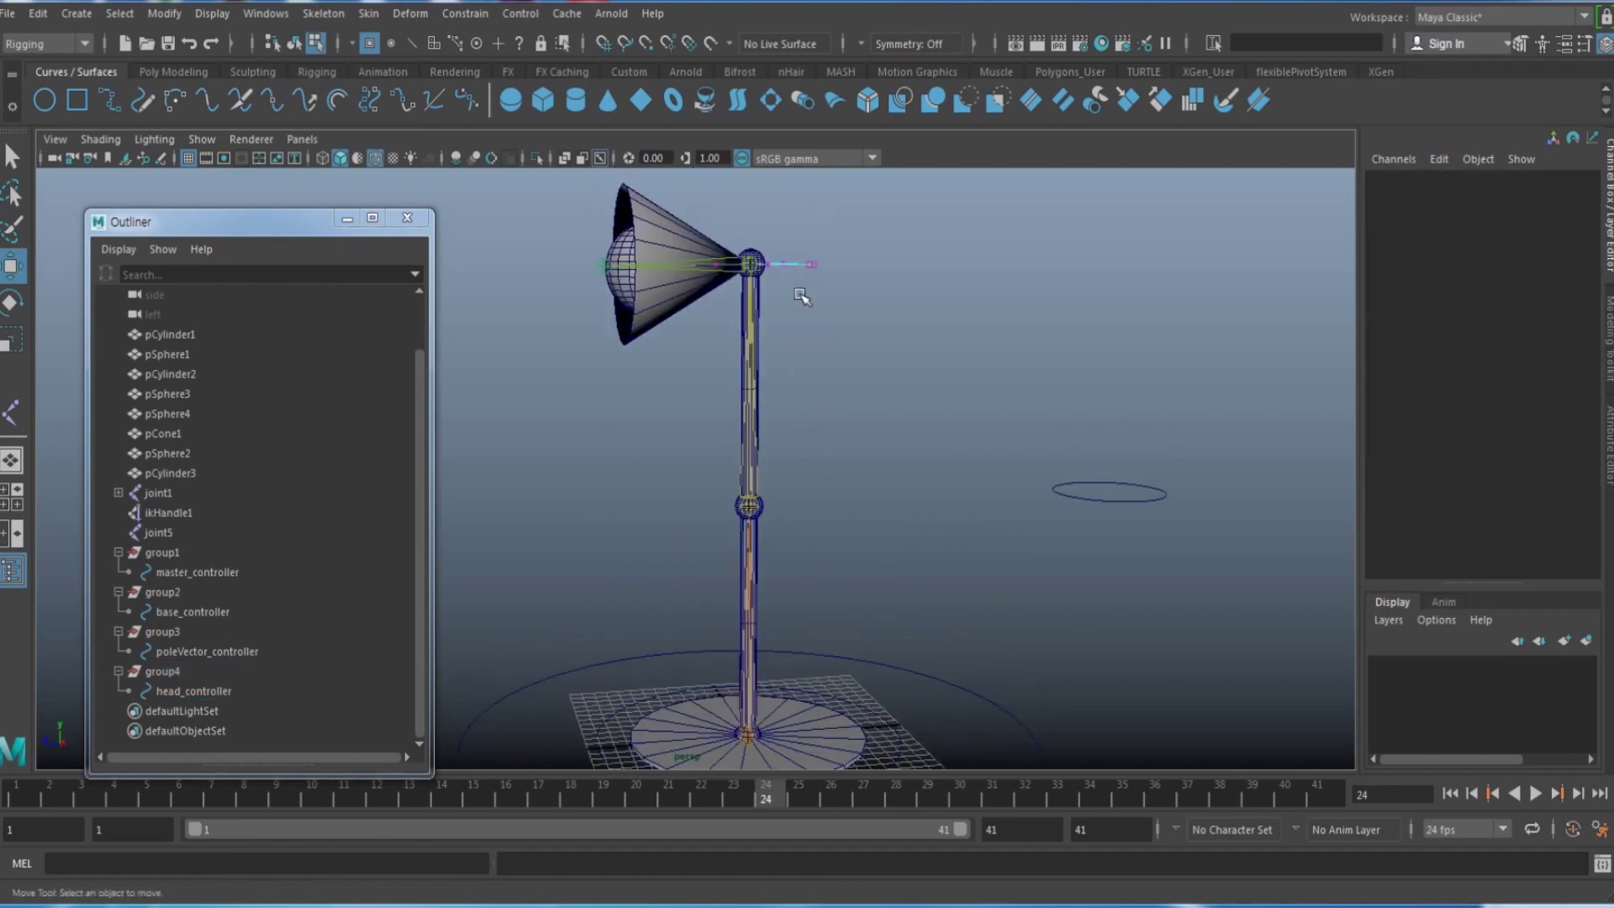
{"action": "key", "text": "F8"}
{"action": "left_click_drag", "start_coordinate": [790, 292], "coordinate": [749, 387]}
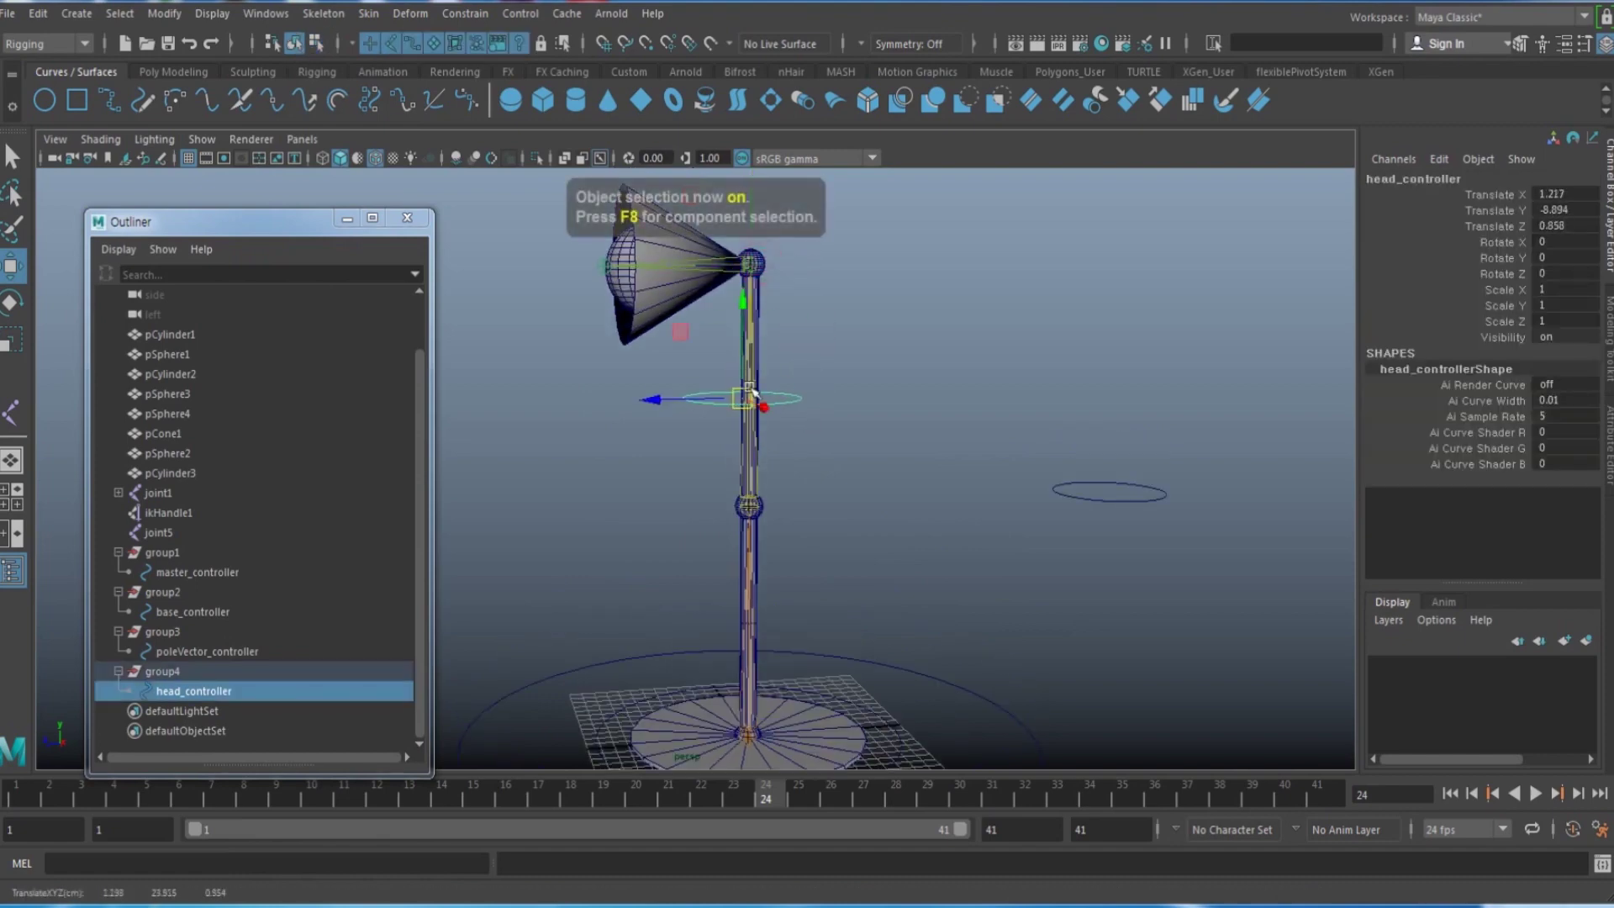
{"action": "key", "text": "ctrl+z"}
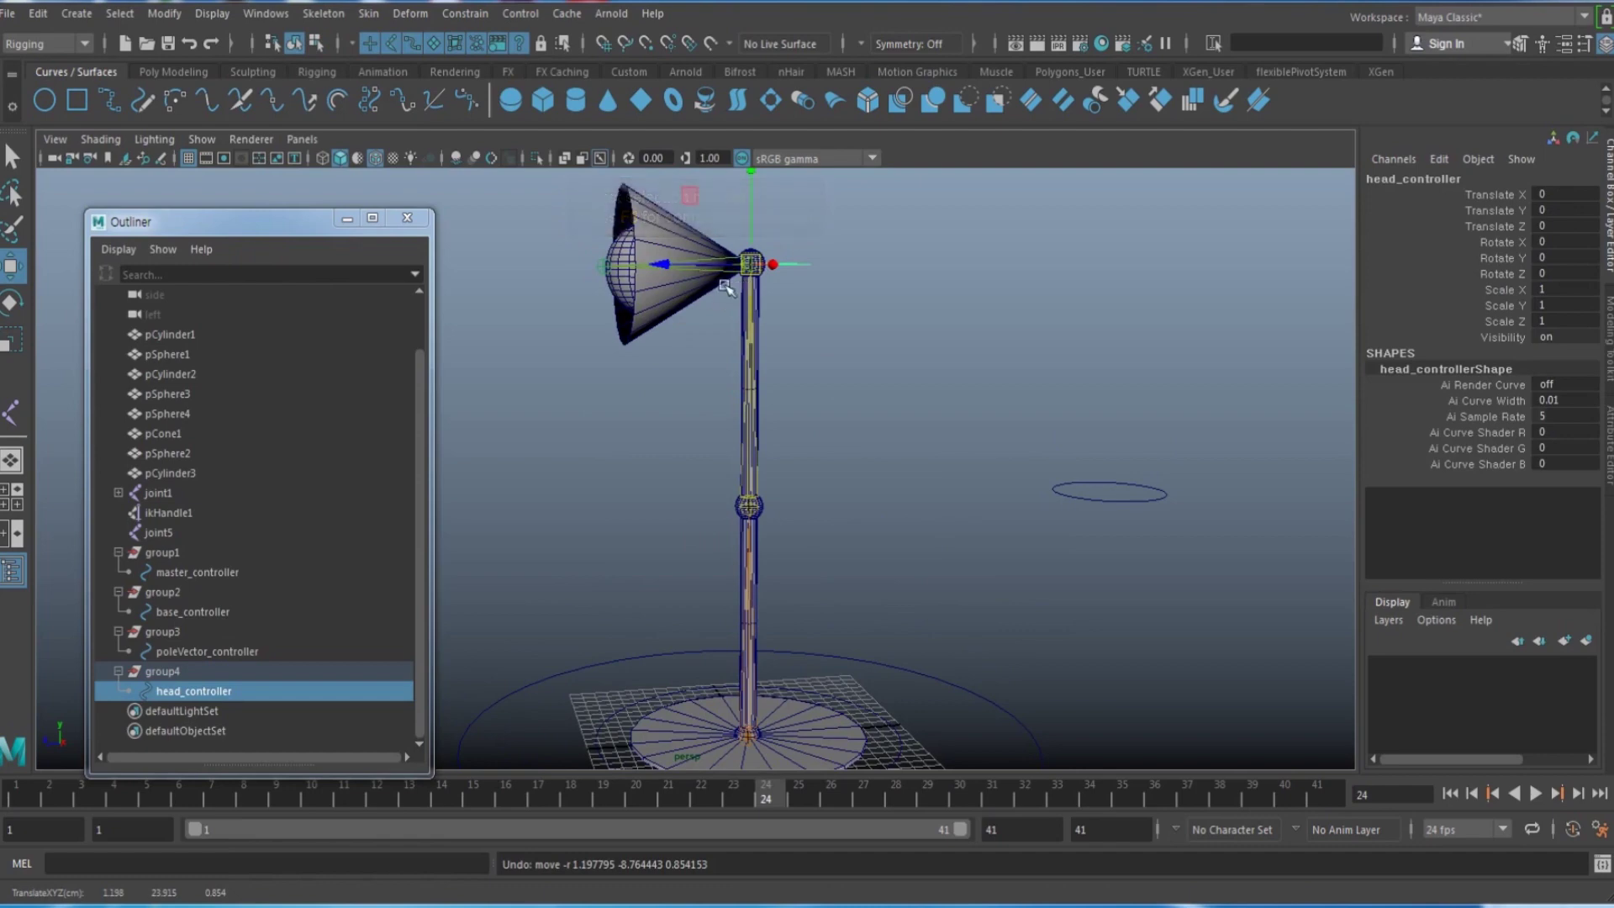
Step: Parent ikHandle1 under head_controller
{"action": "left_click_drag", "start_coordinate": [785, 343], "coordinate": [772, 350], "text": "alt"}
{"action": "right_click_drag", "start_coordinate": [772, 349], "coordinate": [810, 378], "text": "alt"}
{"action": "middle_click_drag", "start_coordinate": [811, 378], "coordinate": [814, 459], "text": "alt"}
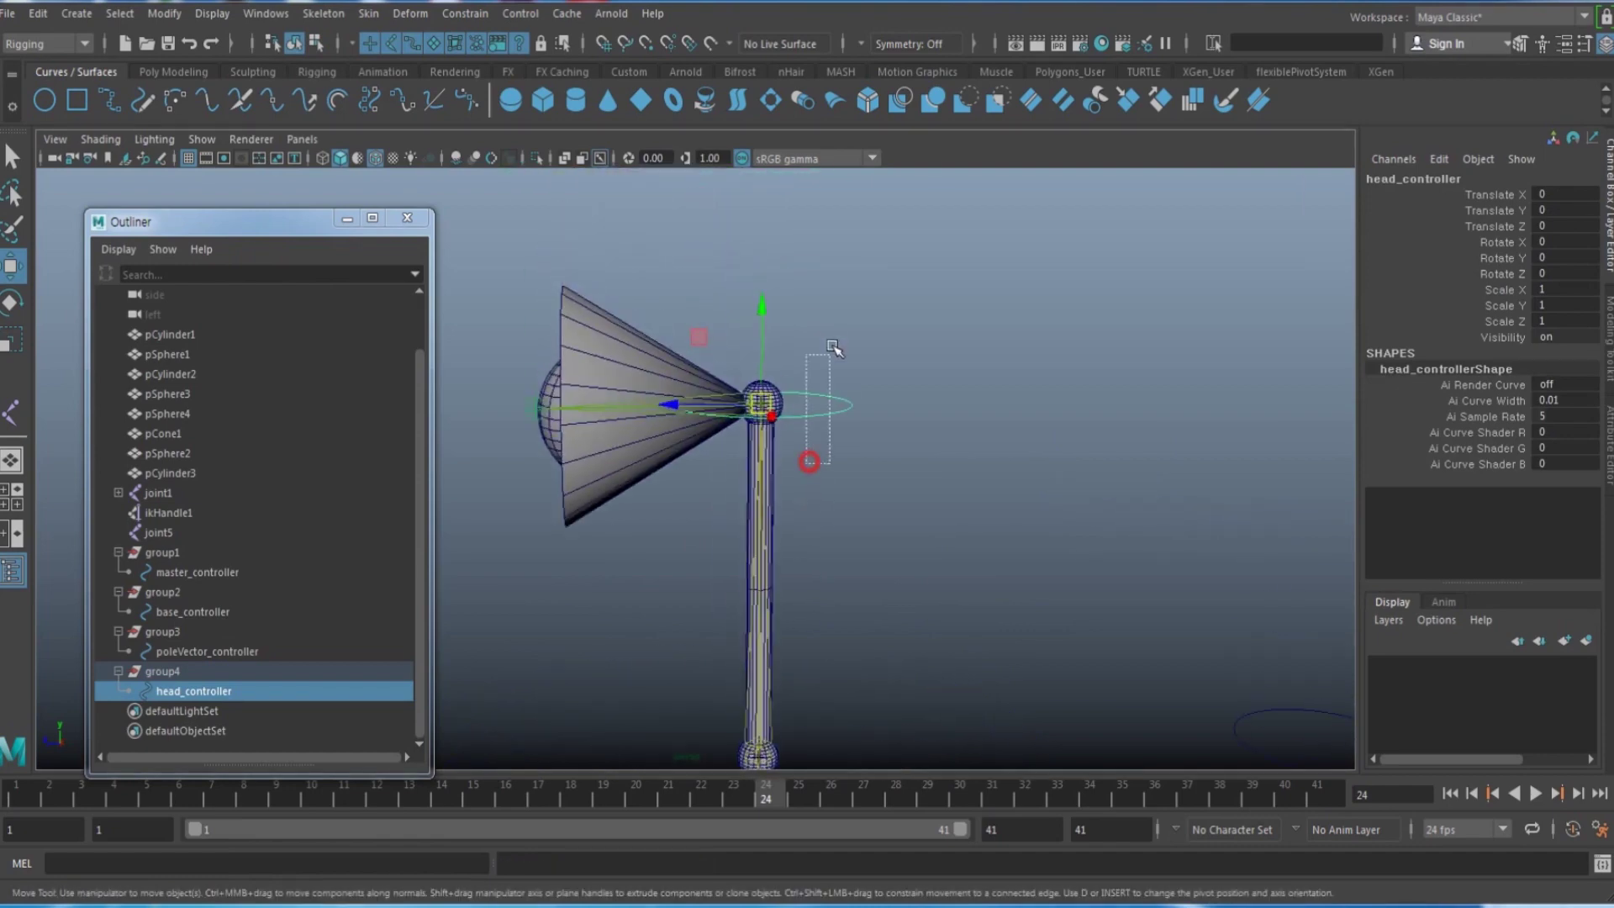
{"action": "scroll", "coordinate": [854, 447], "scroll_direction": "up", "scroll_amount": 3}
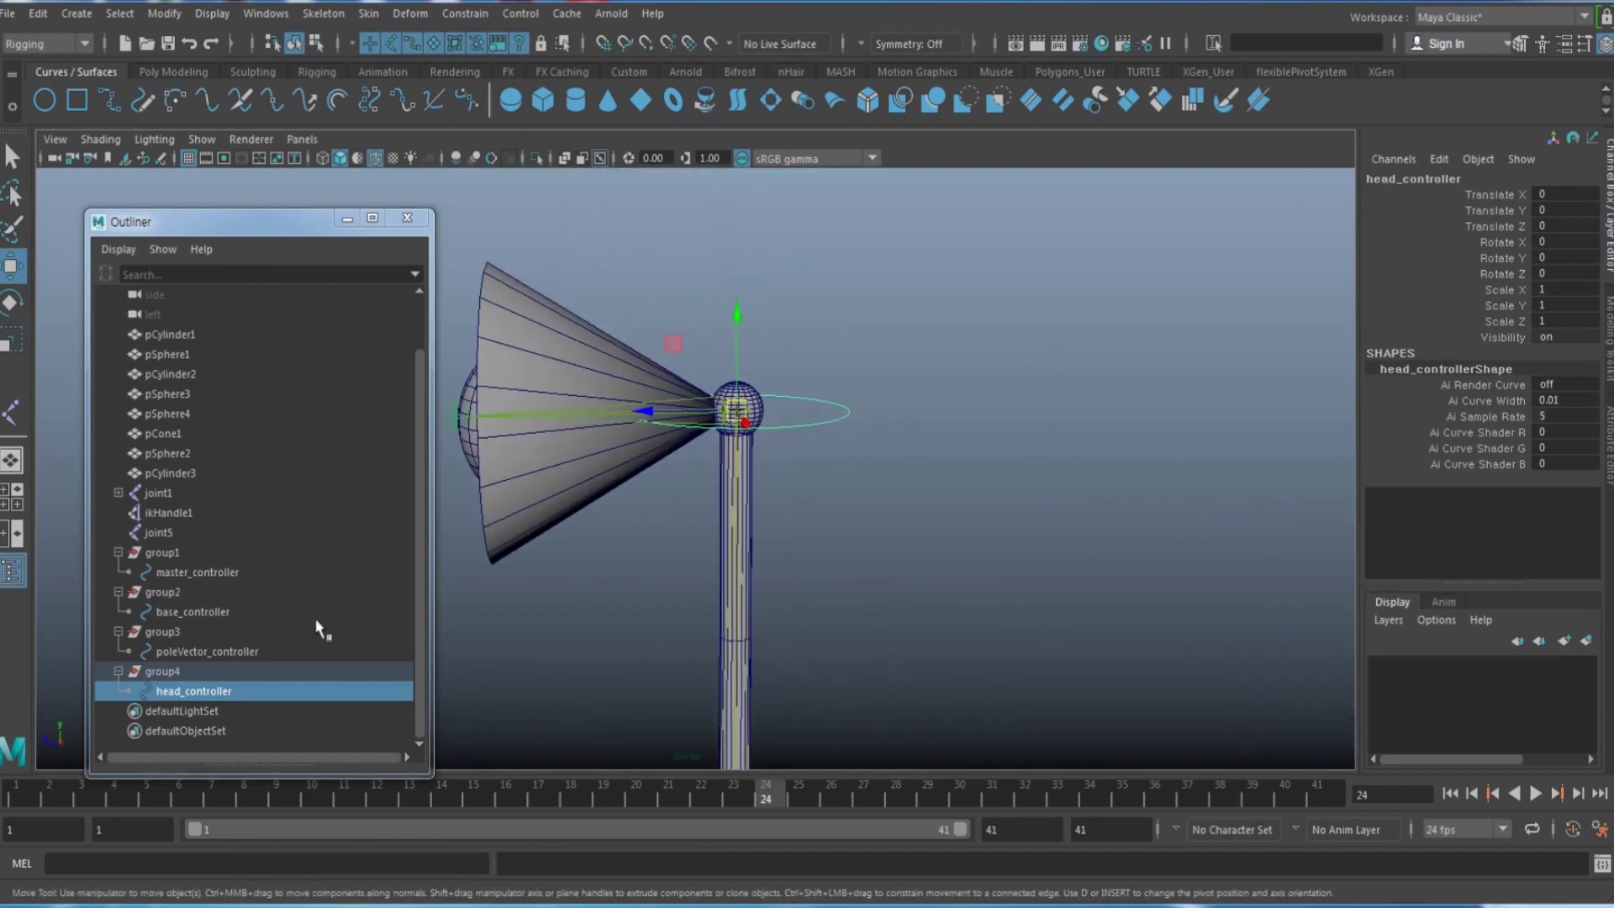
{"action": "left_click", "coordinate": [179, 512]}
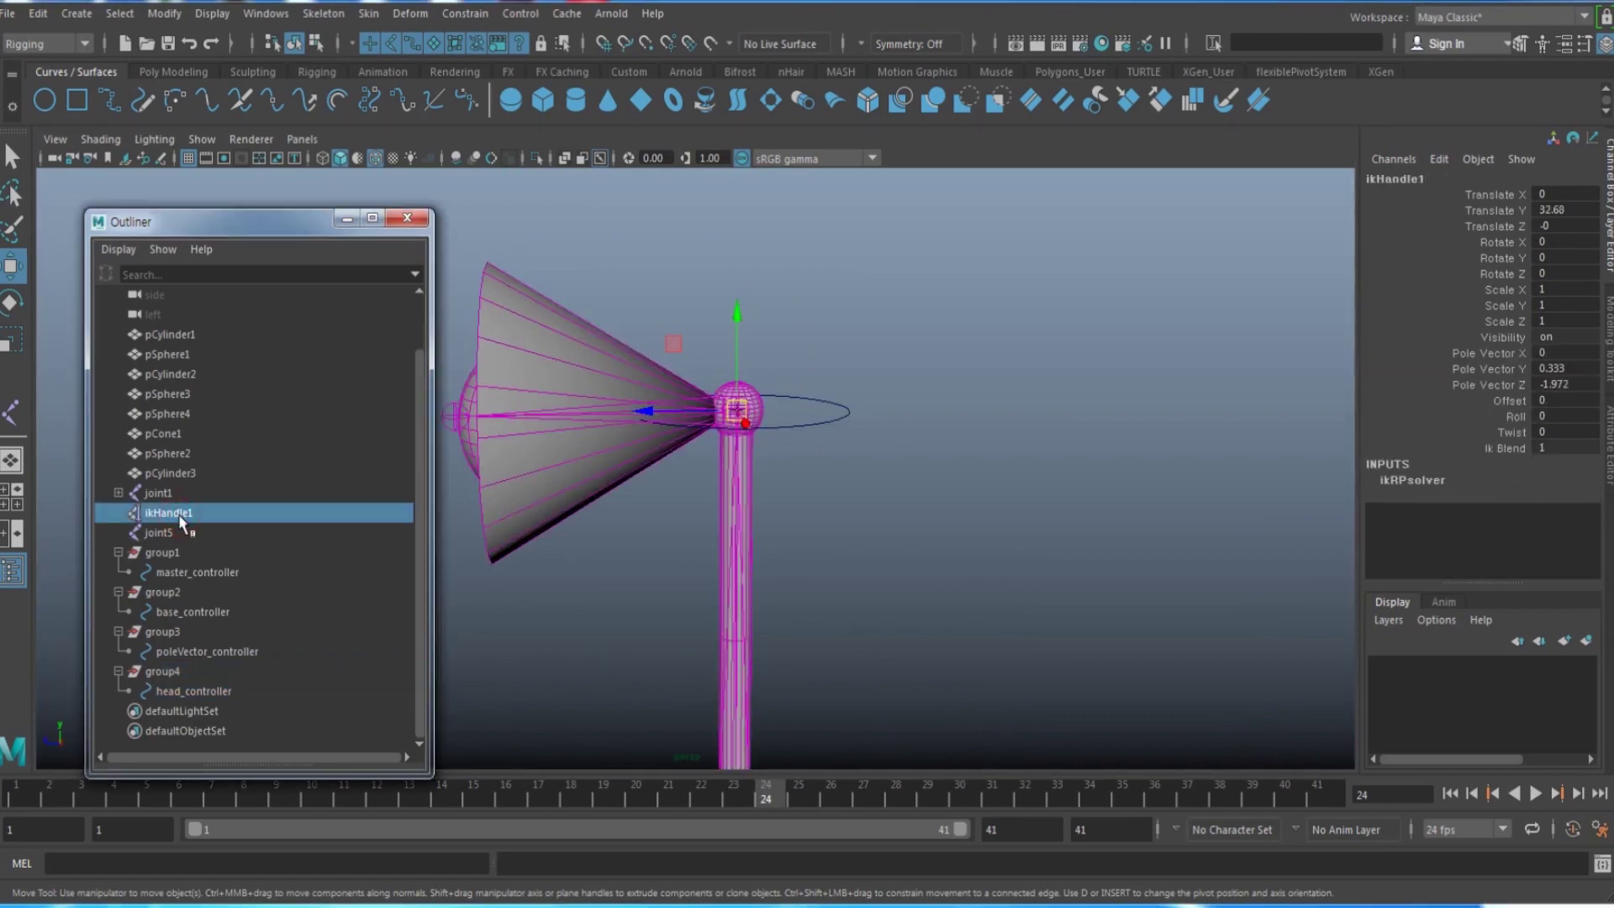
{"action": "left_click", "coordinate": [837, 420], "text": "shift"}
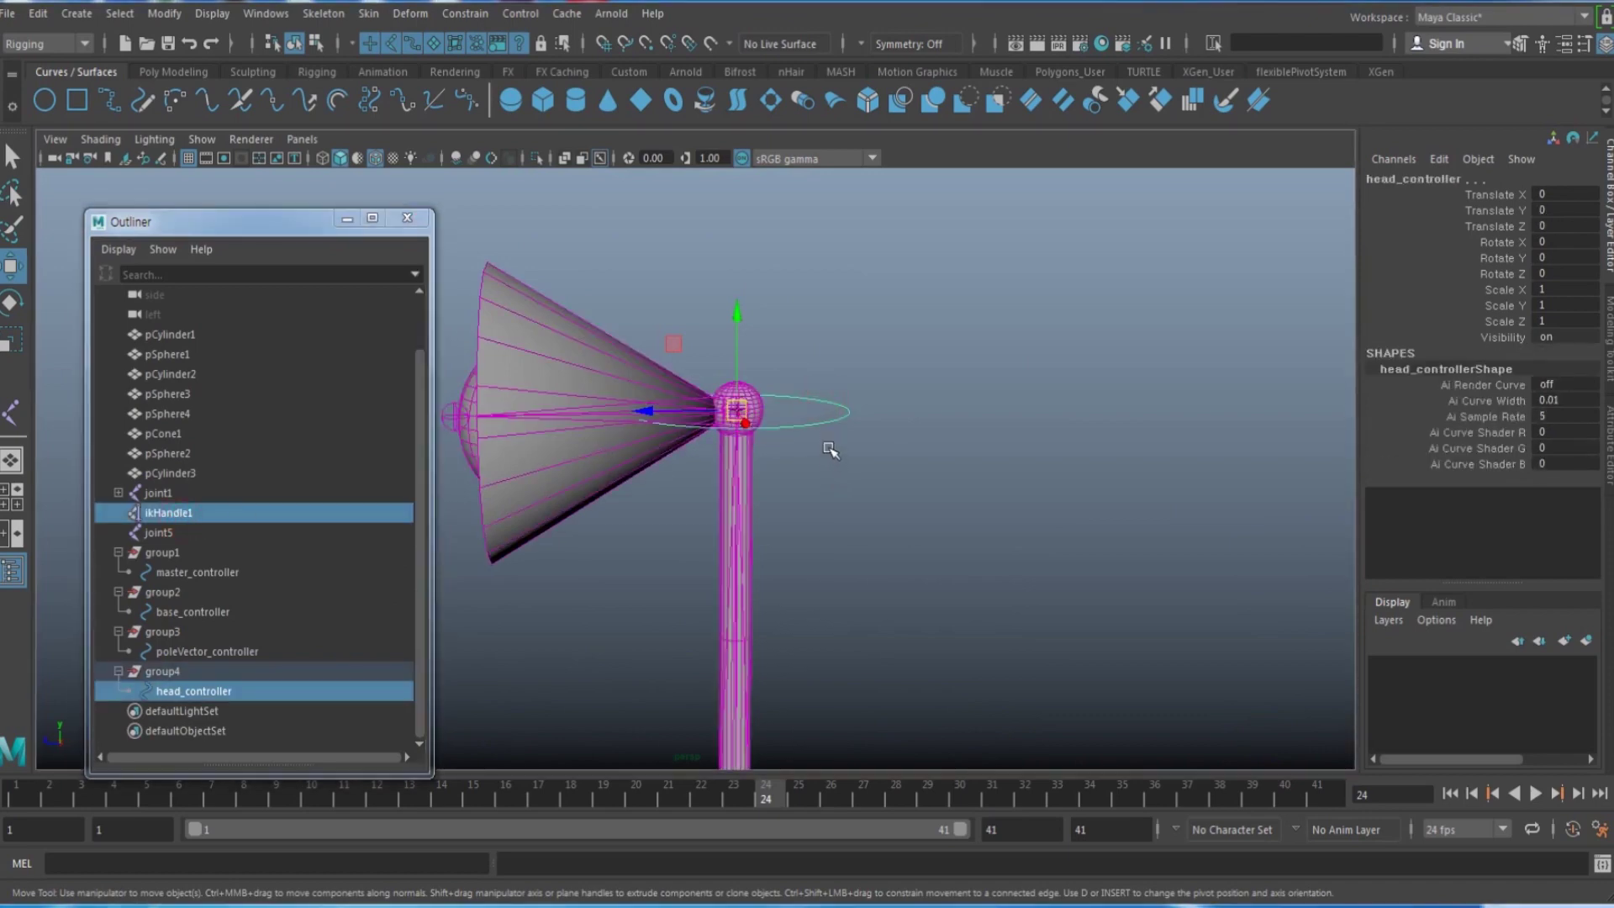
{"action": "key", "text": "p"}
Step: Test the IK setup by moving head_controller down, and undo the move
{"action": "left_click_drag", "start_coordinate": [793, 466], "coordinate": [794, 373]}
{"action": "scroll", "coordinate": [809, 502], "scroll_direction": "down", "scroll_amount": 4}
{"action": "middle_click_drag", "start_coordinate": [809, 503], "coordinate": [770, 351], "text": "alt"}
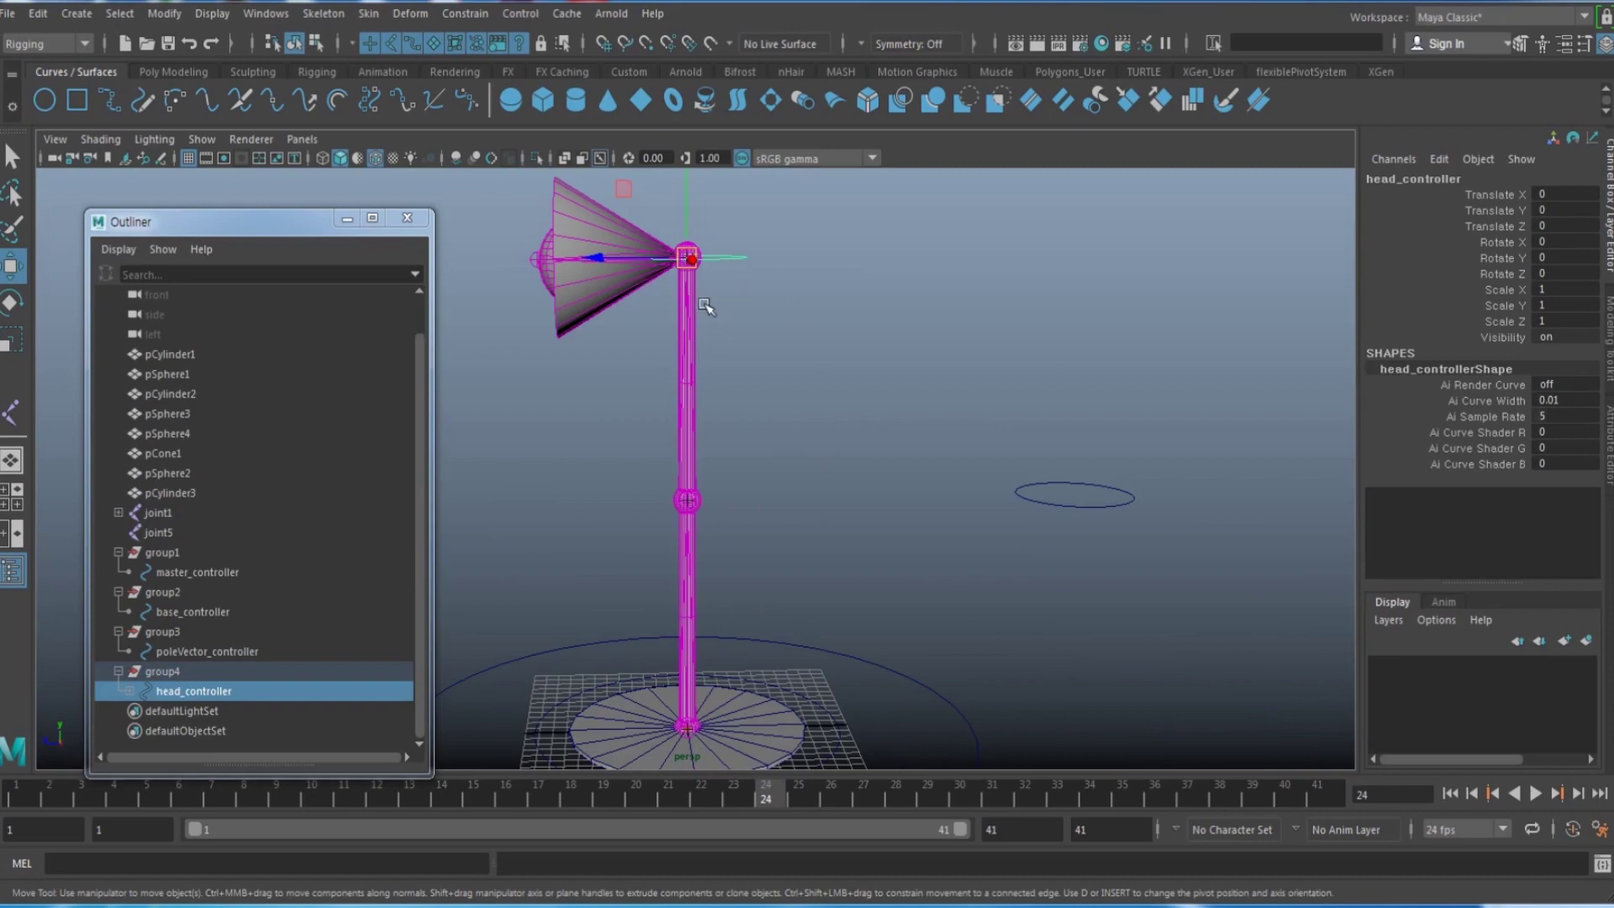
{"action": "left_click_drag", "start_coordinate": [685, 254], "coordinate": [683, 328]}
{"action": "key", "text": "ctrl+z"}
Step: Try rotating head_controller around two different axes, undoing each rotation
{"action": "middle_click_drag", "start_coordinate": [648, 310], "coordinate": [648, 384], "text": "alt"}
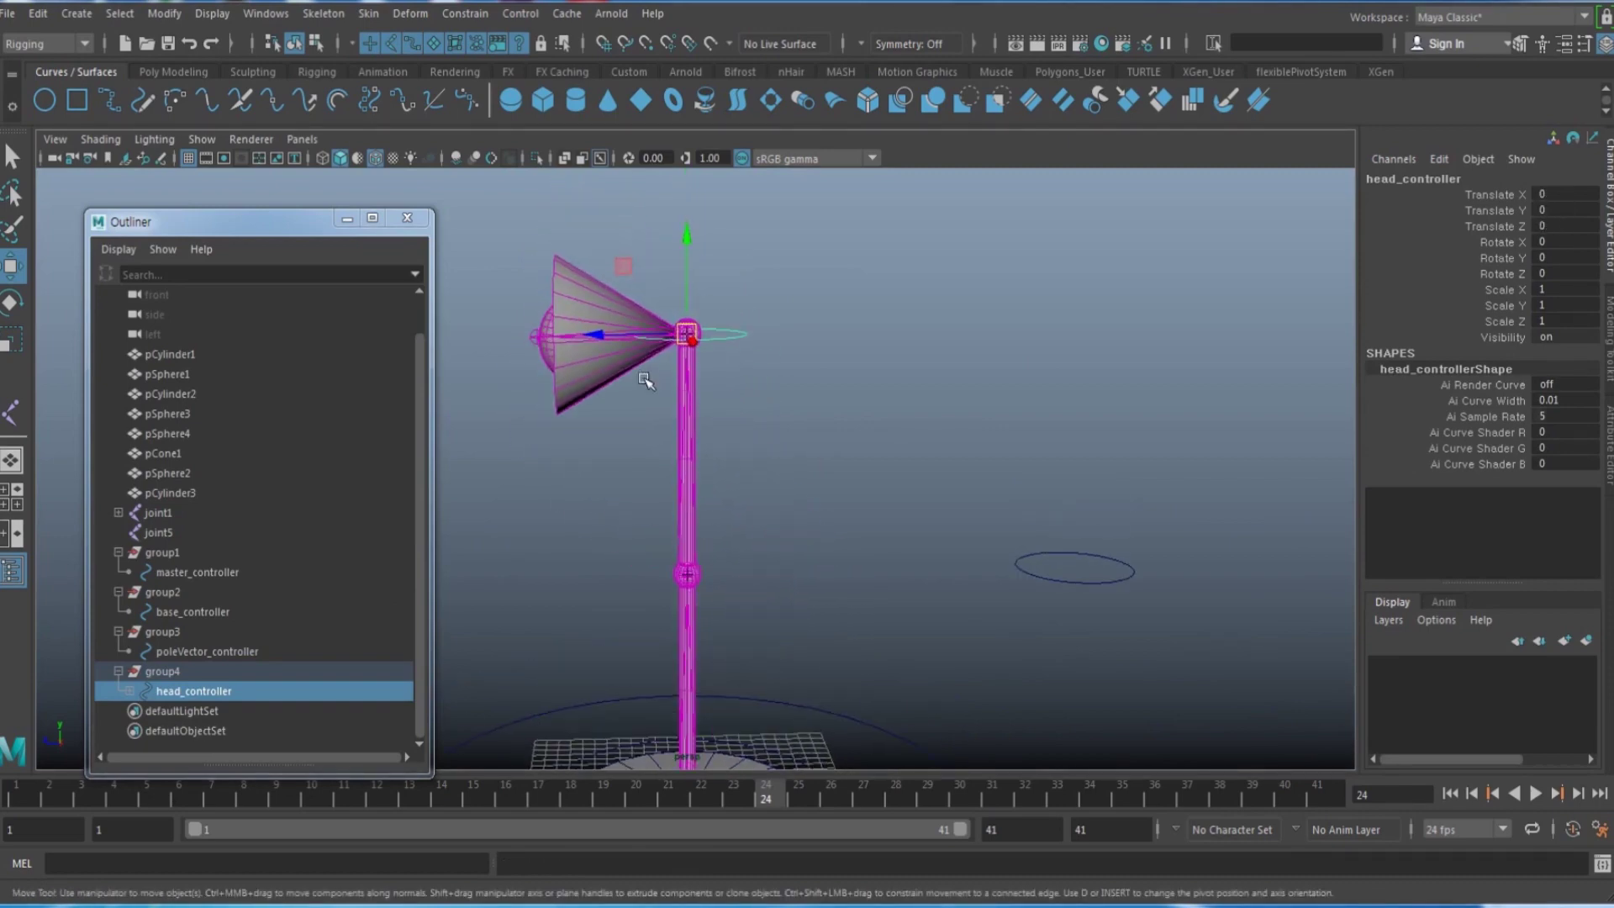
{"action": "scroll", "coordinate": [744, 388], "scroll_direction": "up", "scroll_amount": 2}
{"action": "middle_click_drag", "start_coordinate": [749, 370], "coordinate": [804, 484], "text": "alt"}
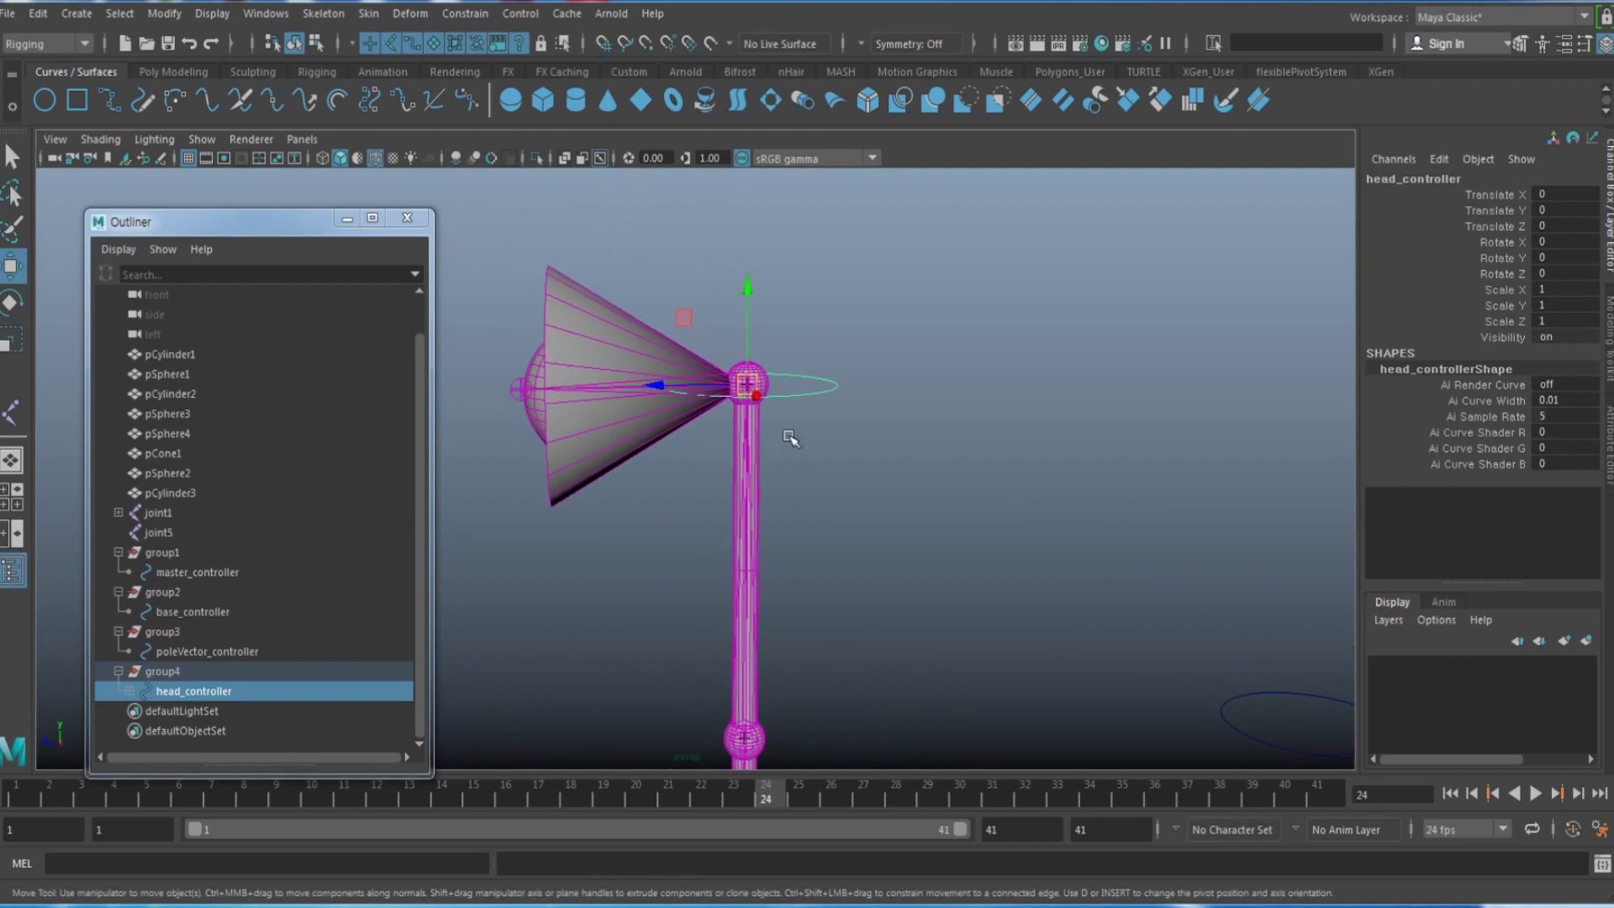
{"action": "key", "text": "e"}
{"action": "left_click_drag", "start_coordinate": [733, 417], "coordinate": [755, 420]}
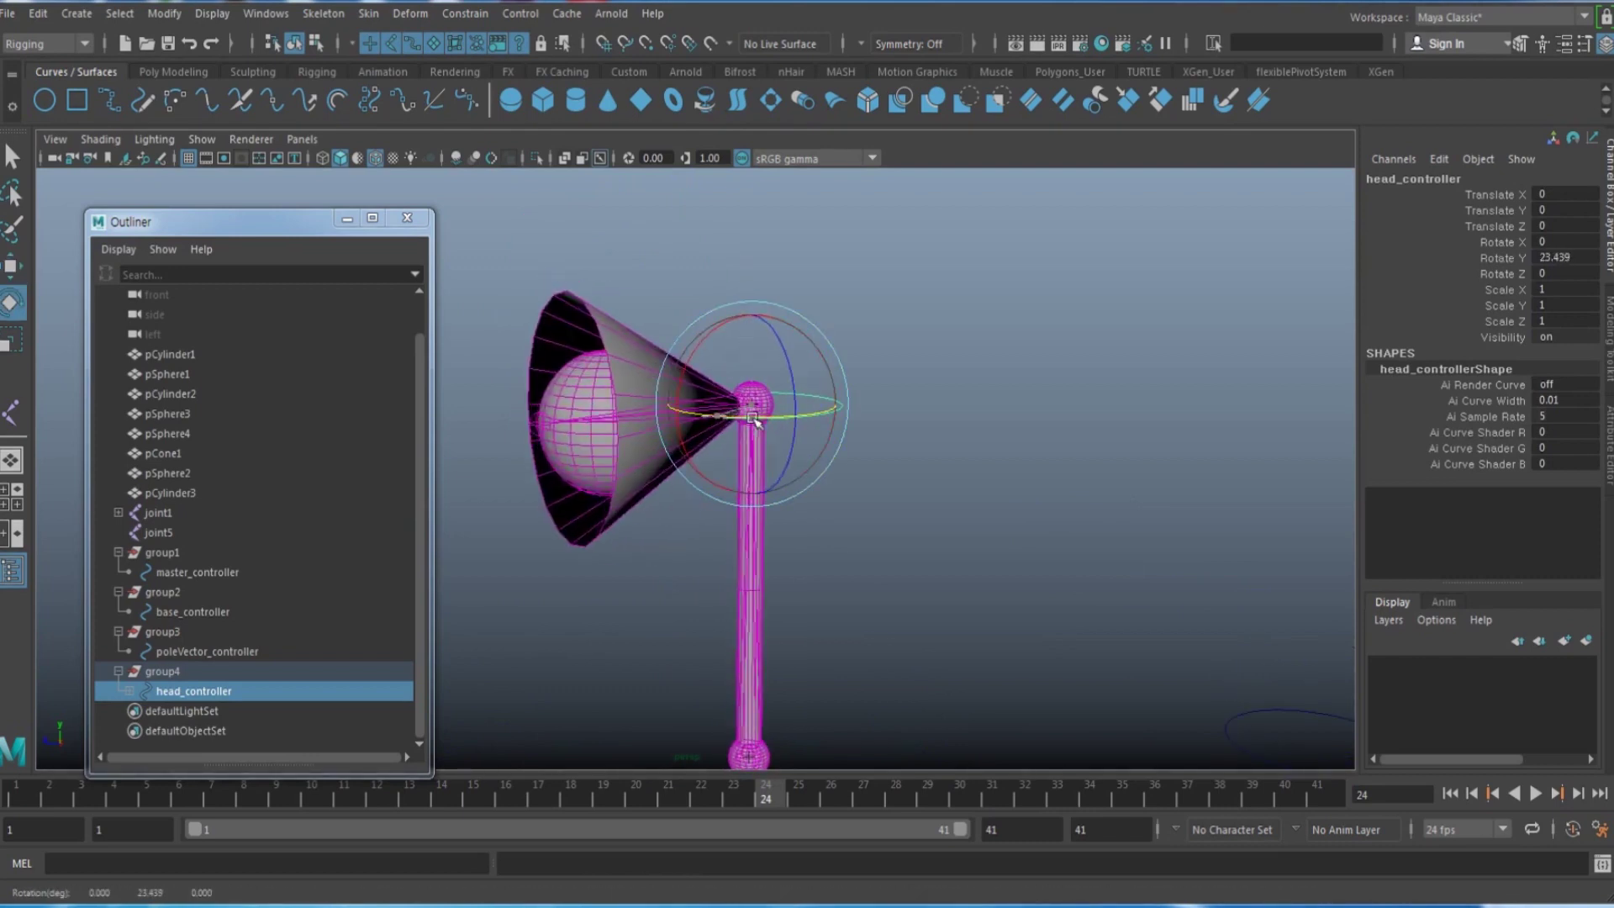
{"action": "key", "text": "ctrl+z"}
{"action": "mouse_move", "coordinate": [699, 336]}
{"action": "left_mouse_down"}
{"action": "mouse_move", "coordinate": [760, 330]}
{"action": "mouse_move", "coordinate": [696, 421]}
{"action": "mouse_move", "coordinate": [752, 336]}
{"action": "mouse_move", "coordinate": [716, 335]}
{"action": "mouse_move", "coordinate": [767, 331]}
{"action": "mouse_move", "coordinate": [696, 330]}
{"action": "left_mouse_up"}
{"action": "key", "text": "ctrl+z"}
Step: Orient-constrain joint3, the lamp head joint, to head_controller with Maintain offset on
{"action": "left_click_drag", "start_coordinate": [756, 423], "coordinate": [778, 479], "text": "alt"}
{"action": "key", "text": "w"}
{"action": "scroll", "coordinate": [776, 471], "scroll_direction": "up", "scroll_amount": 3}
{"action": "middle_click_drag", "start_coordinate": [921, 465], "coordinate": [825, 468], "text": "alt"}
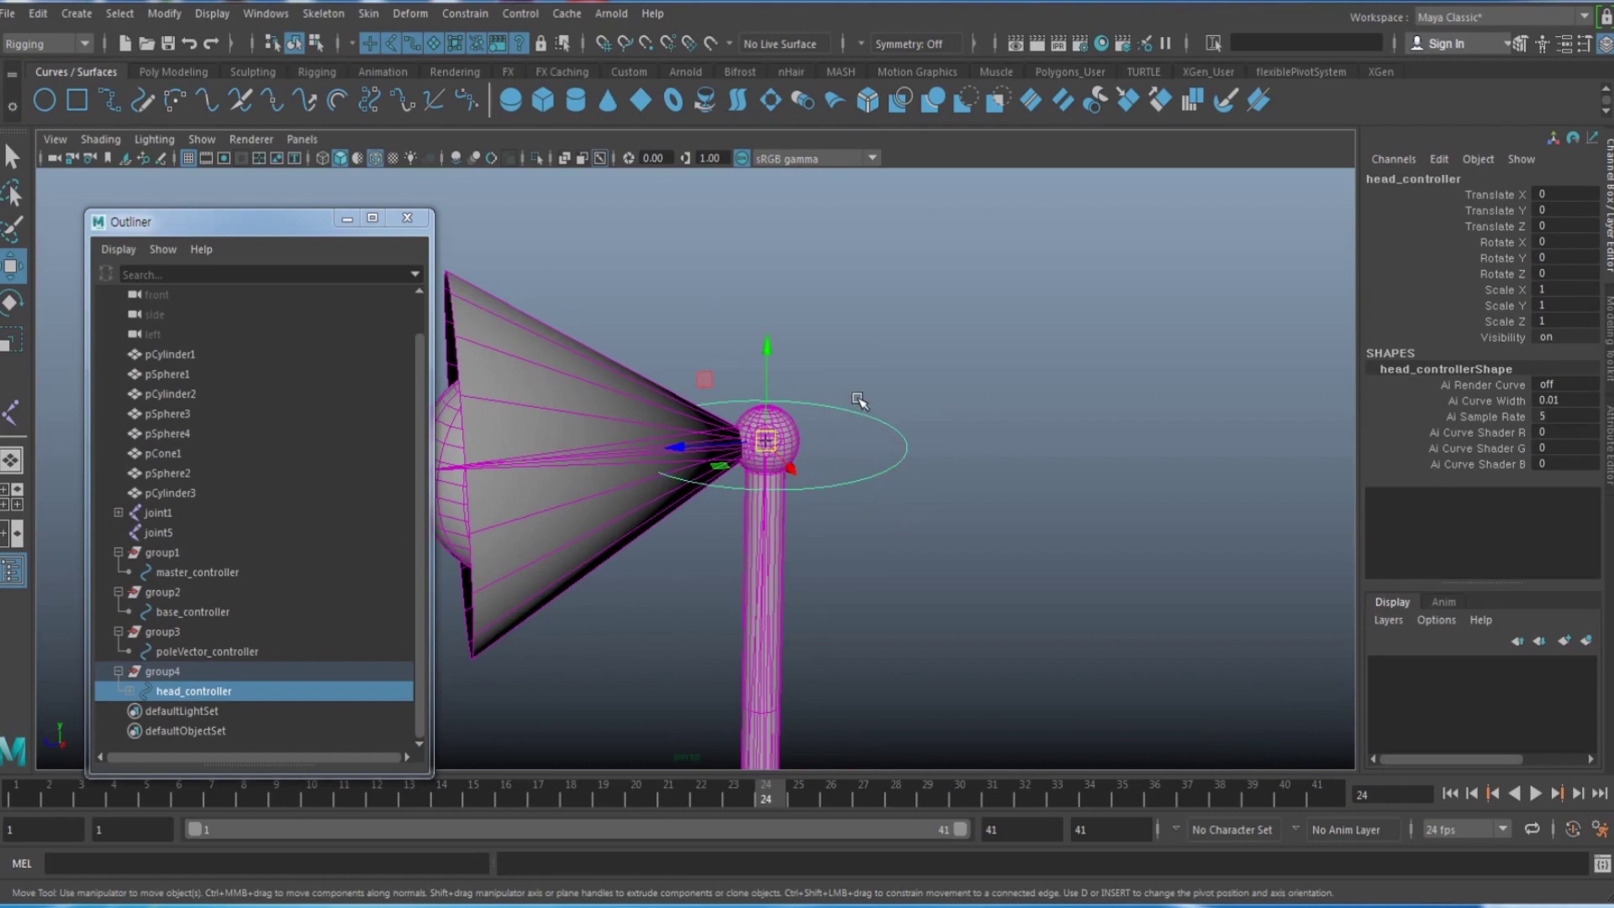
{"action": "left_click_drag", "start_coordinate": [838, 414], "coordinate": [915, 447], "text": "alt"}
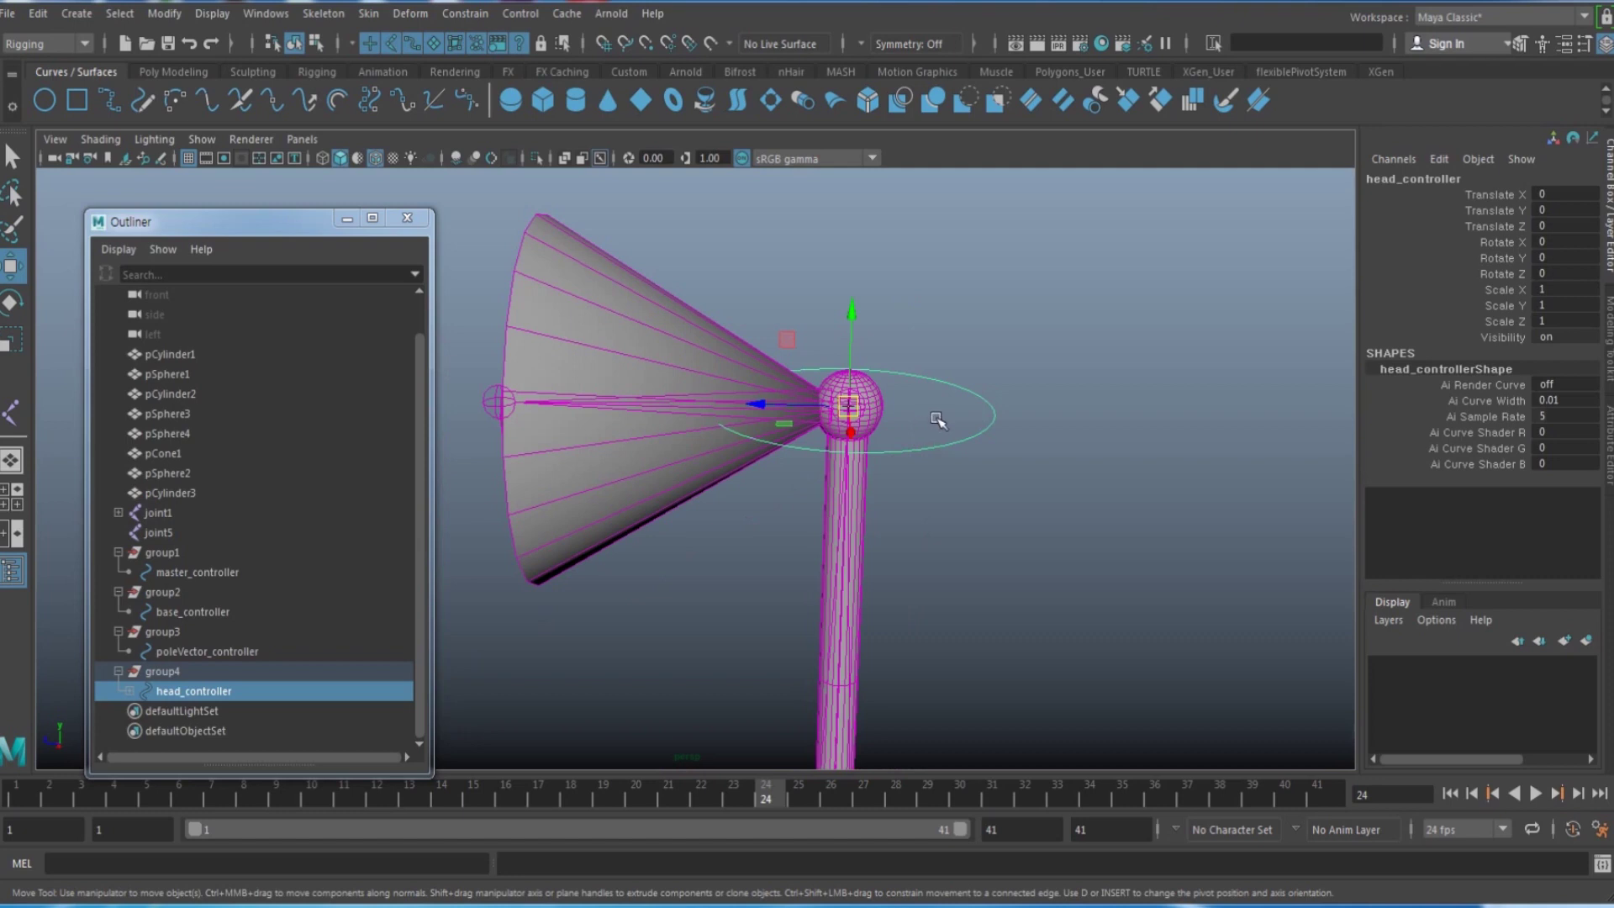
{"action": "left_click_drag", "start_coordinate": [930, 414], "coordinate": [943, 488]}
{"action": "left_click", "coordinate": [668, 406]}
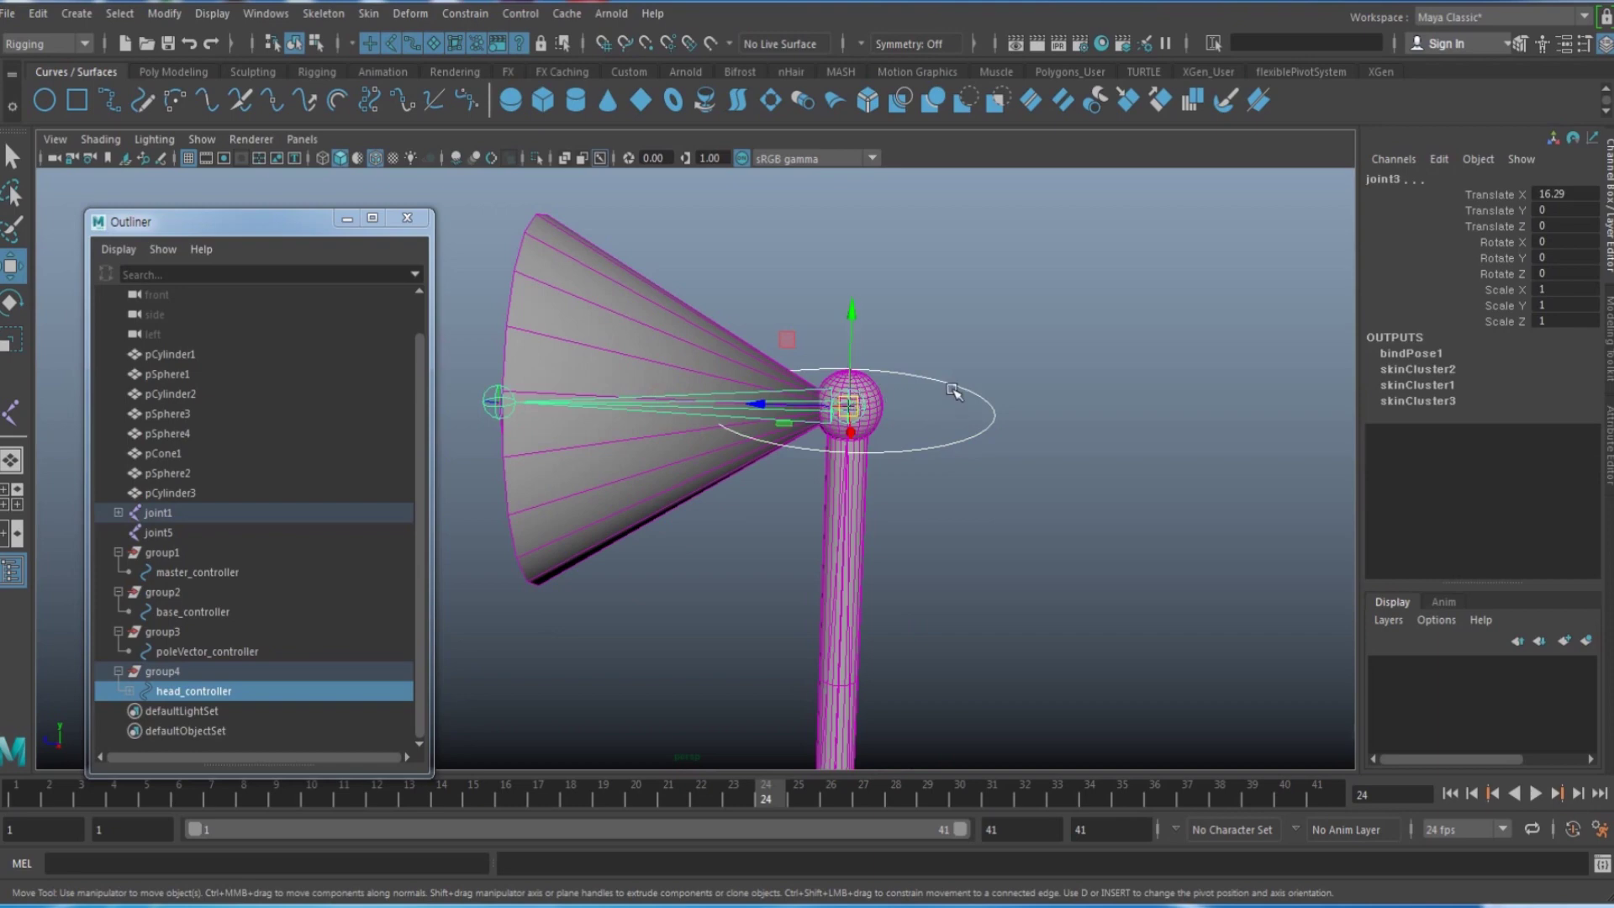
{"action": "key", "text": "space"}
{"action": "left_click", "coordinate": [1000, 461]}
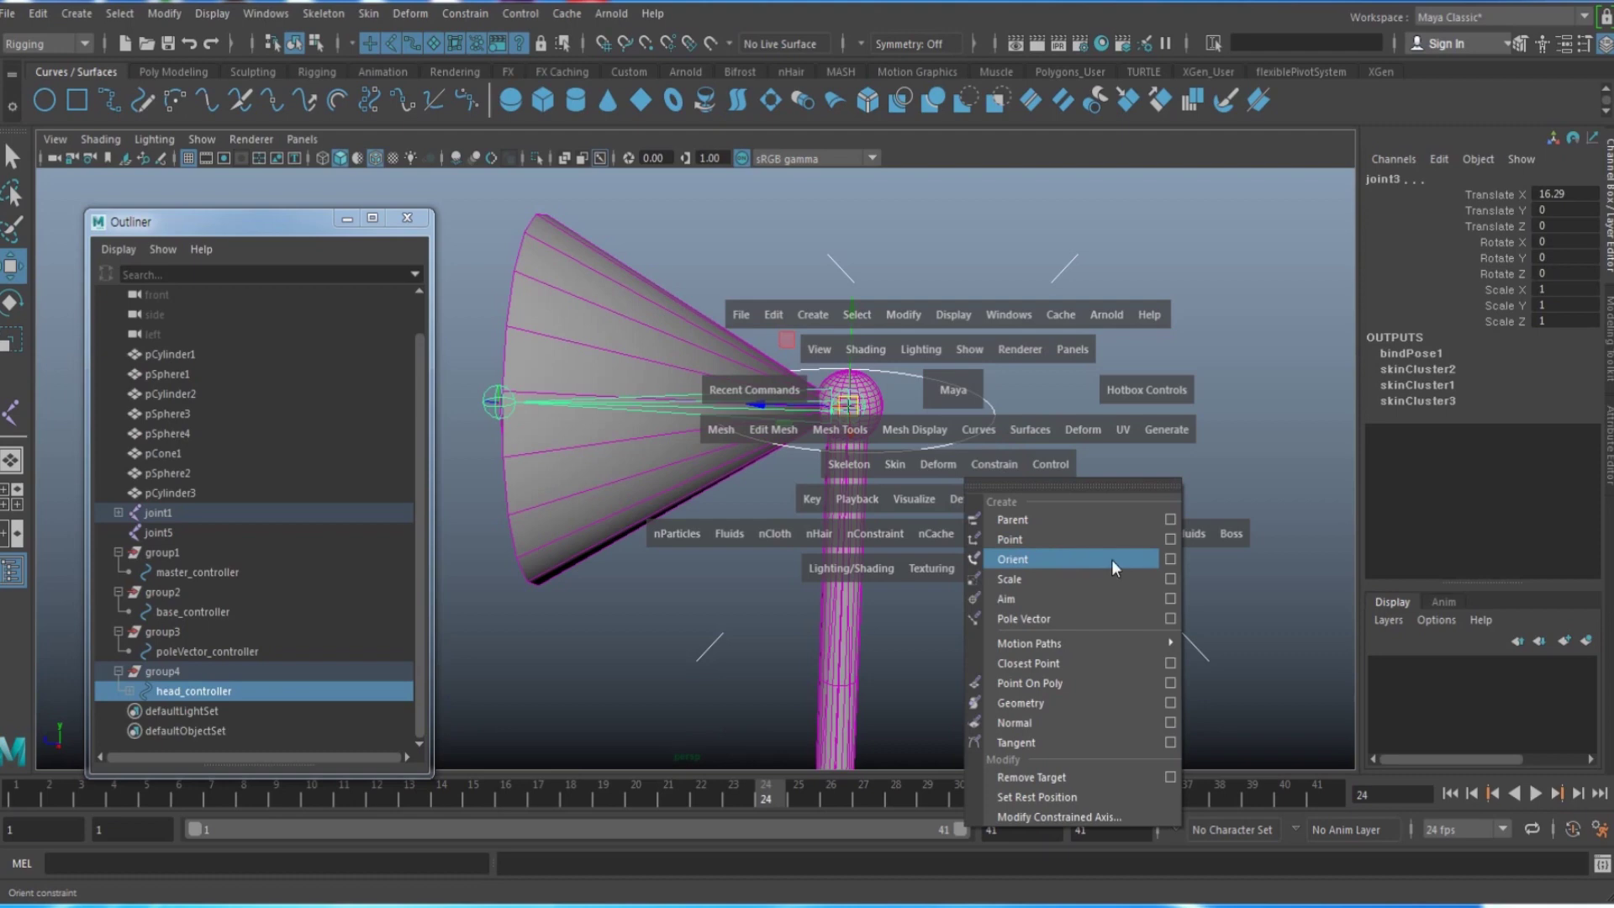
{"action": "left_click", "coordinate": [1168, 560]}
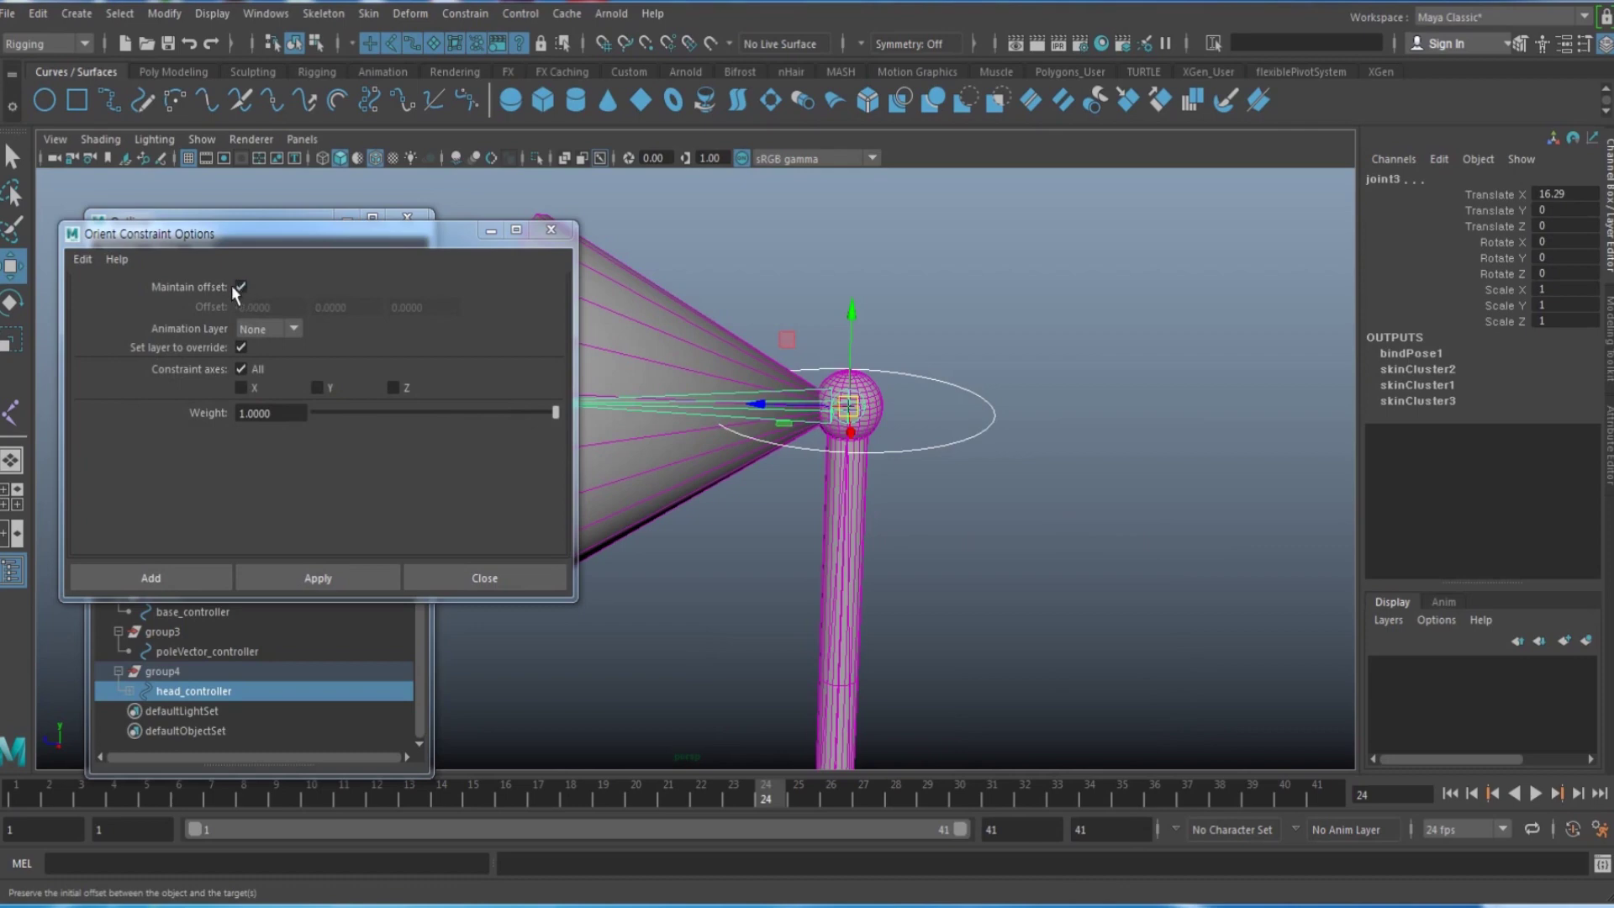
{"action": "left_click", "coordinate": [175, 577]}
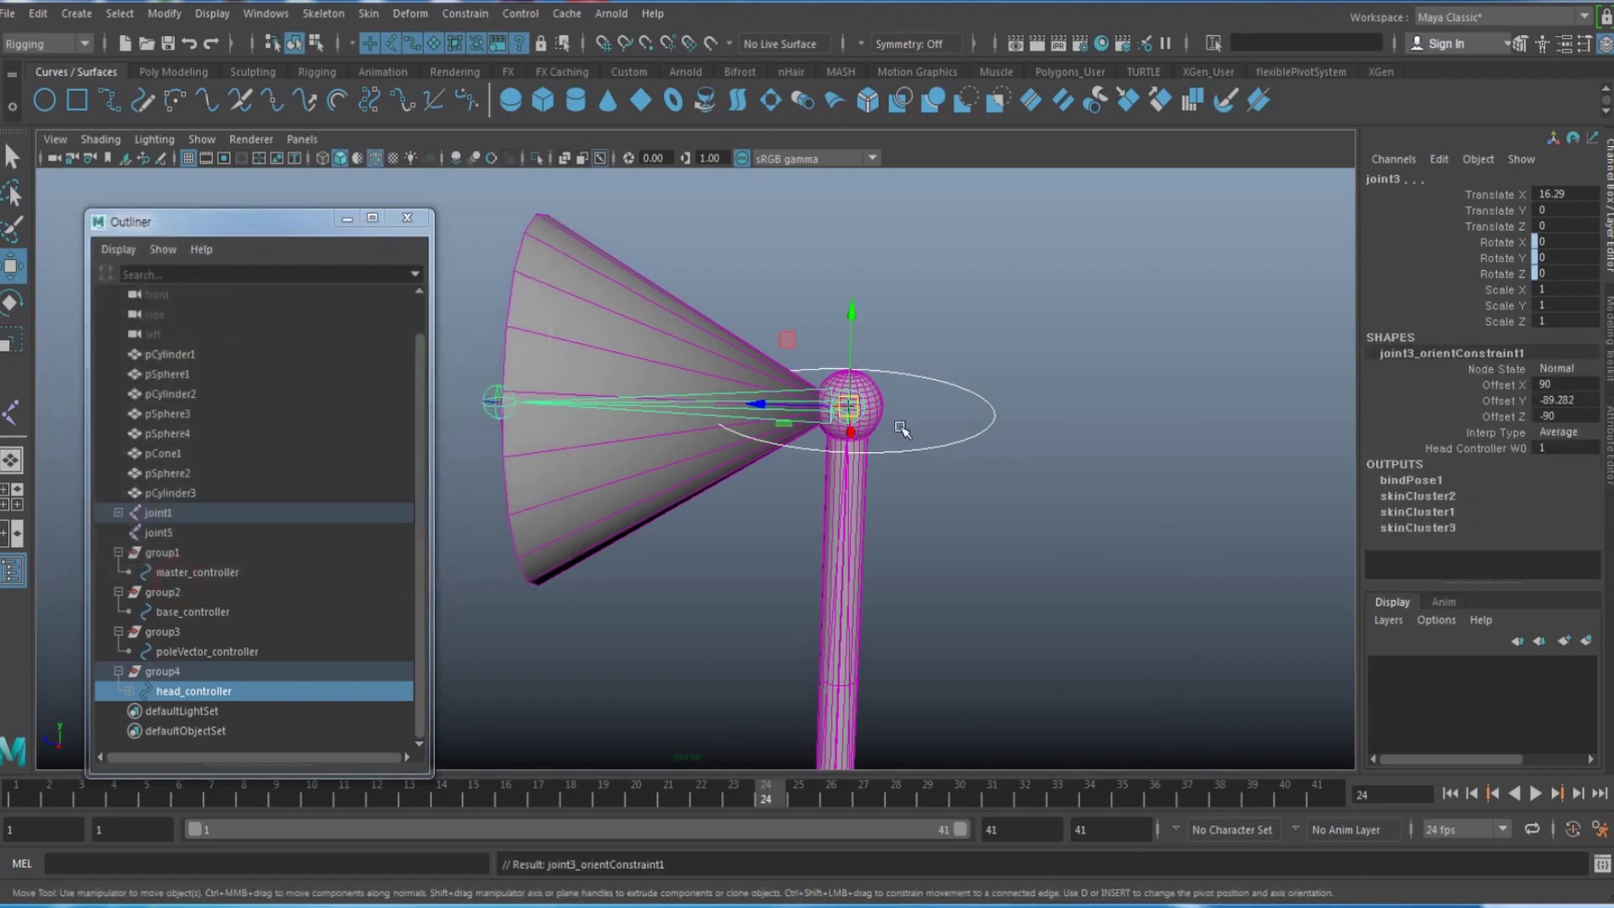
Step: Test the orient constraint by rotating head_controller around two axes, undoing each rotation
{"action": "left_click", "coordinate": [947, 437]}
{"action": "key", "text": "e"}
{"action": "left_click_drag", "start_coordinate": [799, 348], "coordinate": [845, 335]}
{"action": "key", "text": "ctrl+z"}
{"action": "left_click_drag", "start_coordinate": [783, 421], "coordinate": [895, 434]}
{"action": "key", "text": "ctrl+z"}
{"action": "scroll", "coordinate": [903, 504], "scroll_direction": "down", "scroll_amount": 5}
{"action": "key", "text": "w"}
{"action": "middle_click_drag", "start_coordinate": [915, 591], "coordinate": [898, 480], "text": "alt"}
{"action": "scroll", "coordinate": [899, 480], "scroll_direction": "down", "scroll_amount": 2}
{"action": "left_click_drag", "start_coordinate": [899, 479], "coordinate": [1012, 483], "text": "alt"}
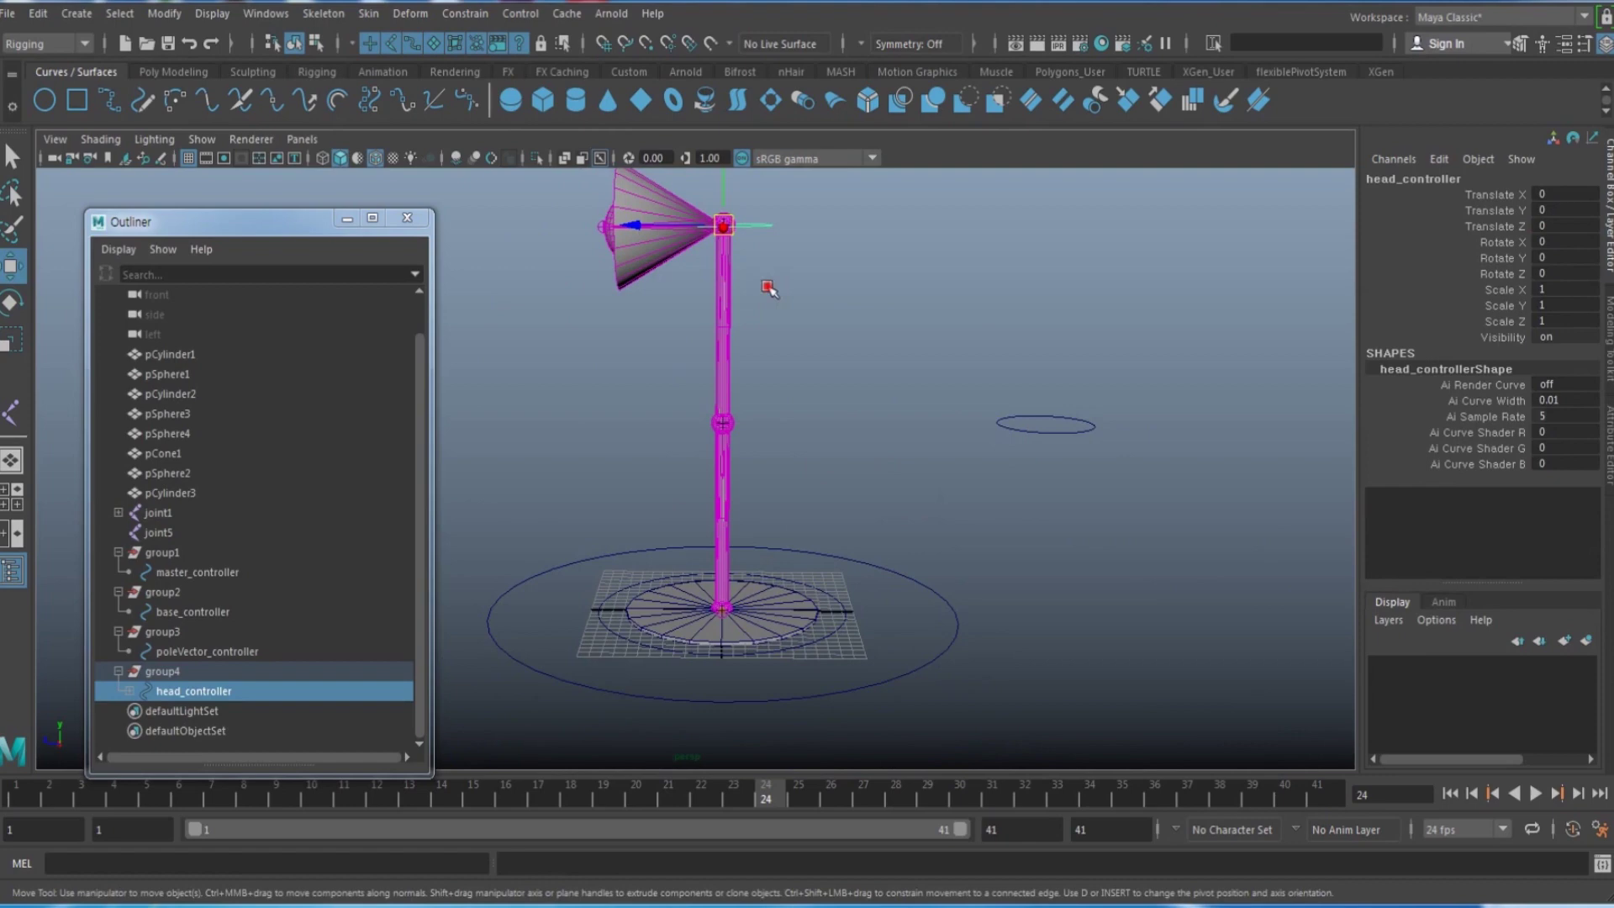
Step: Test bending the lamp arm by moving head_controller down, and undo the move
{"action": "left_click_drag", "start_coordinate": [728, 217], "coordinate": [738, 277]}
{"action": "left_click_drag", "start_coordinate": [851, 462], "coordinate": [795, 462], "text": "alt"}
{"action": "left_click_drag", "start_coordinate": [1009, 438], "coordinate": [939, 581], "text": "alt"}
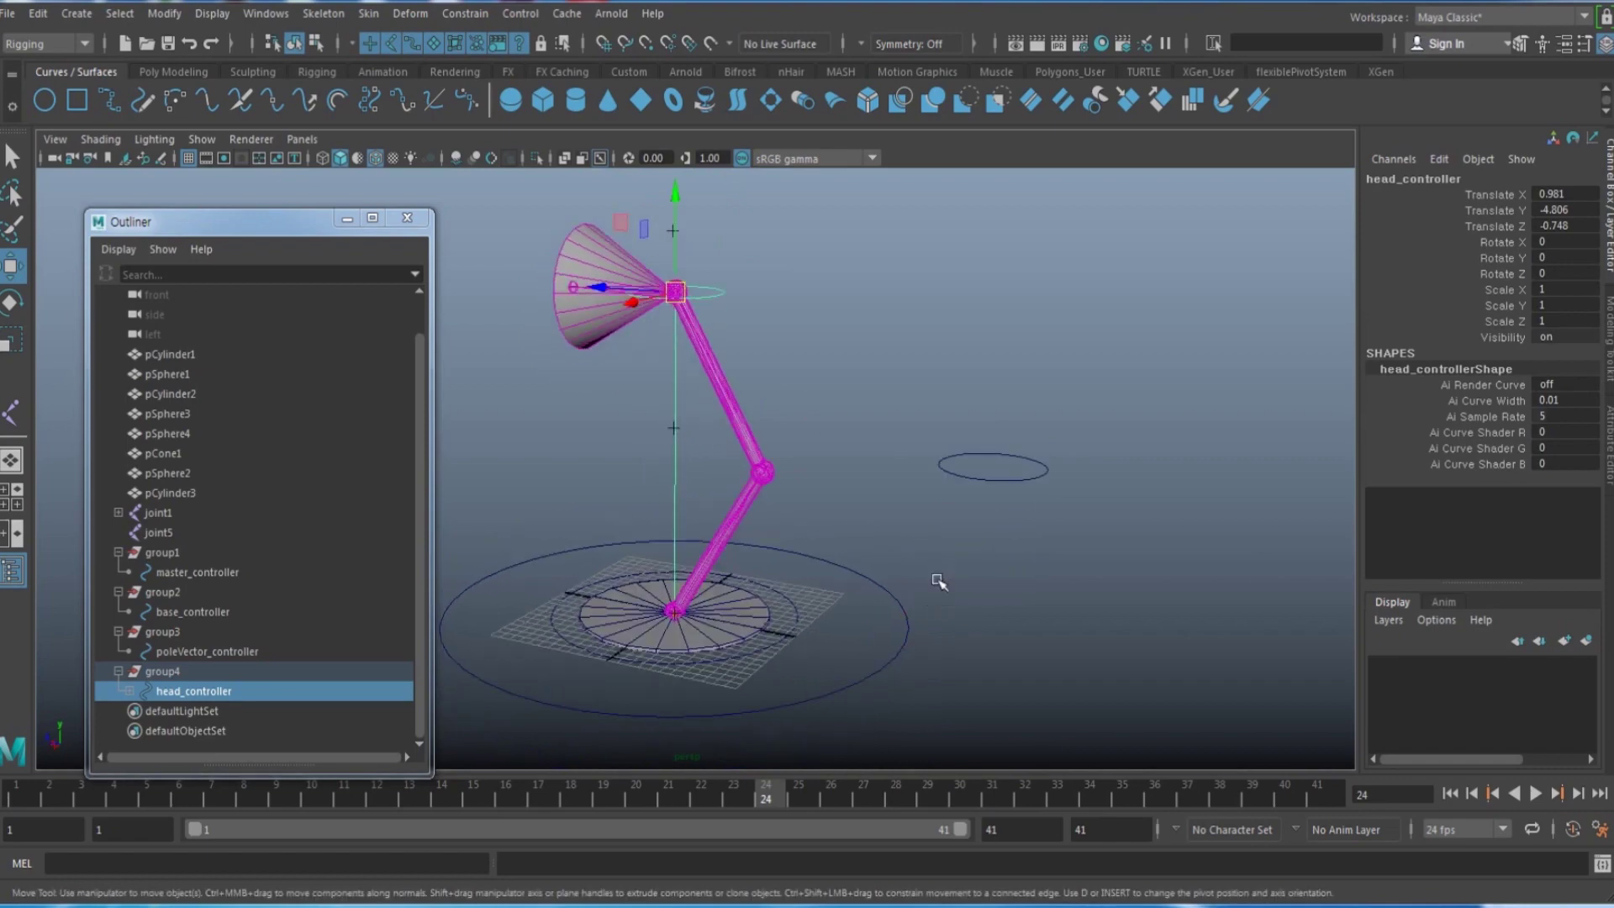
{"action": "left_click", "coordinate": [981, 454]}
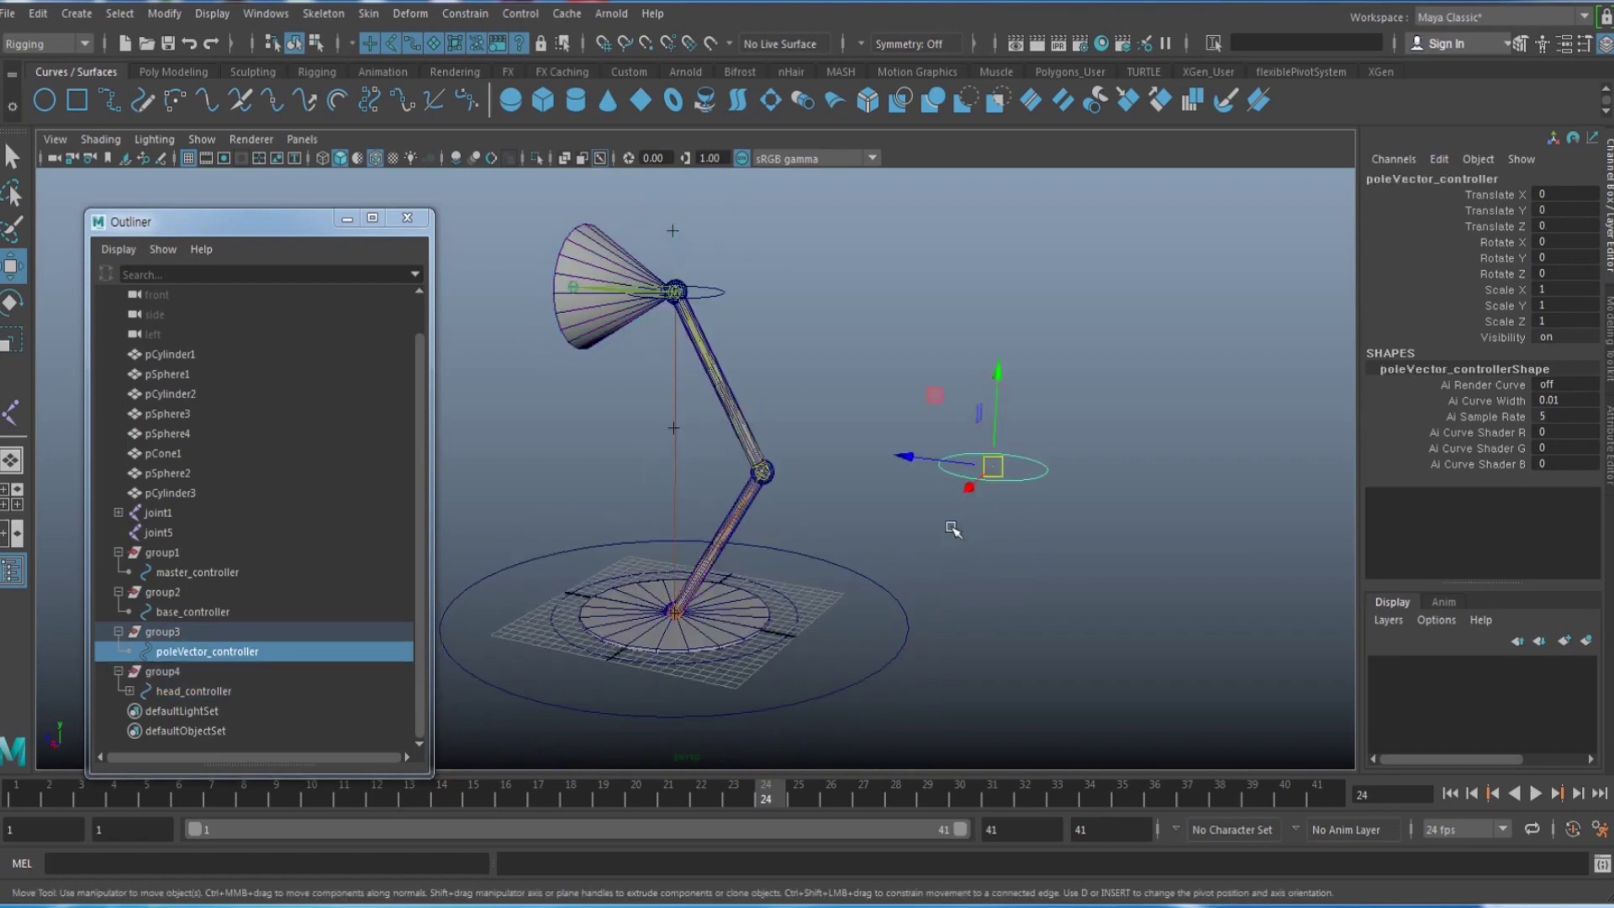
{"action": "left_click_drag", "start_coordinate": [793, 413], "coordinate": [820, 389], "text": "alt"}
{"action": "key", "text": "ctrl+z"}
{"action": "key", "text": "ctrl+z"}
Step: Apply a Pole Vector constraint from poleVector_controller to ikHandle1, which sits under head_controller
{"action": "left_click_drag", "start_coordinate": [1004, 406], "coordinate": [1042, 511]}
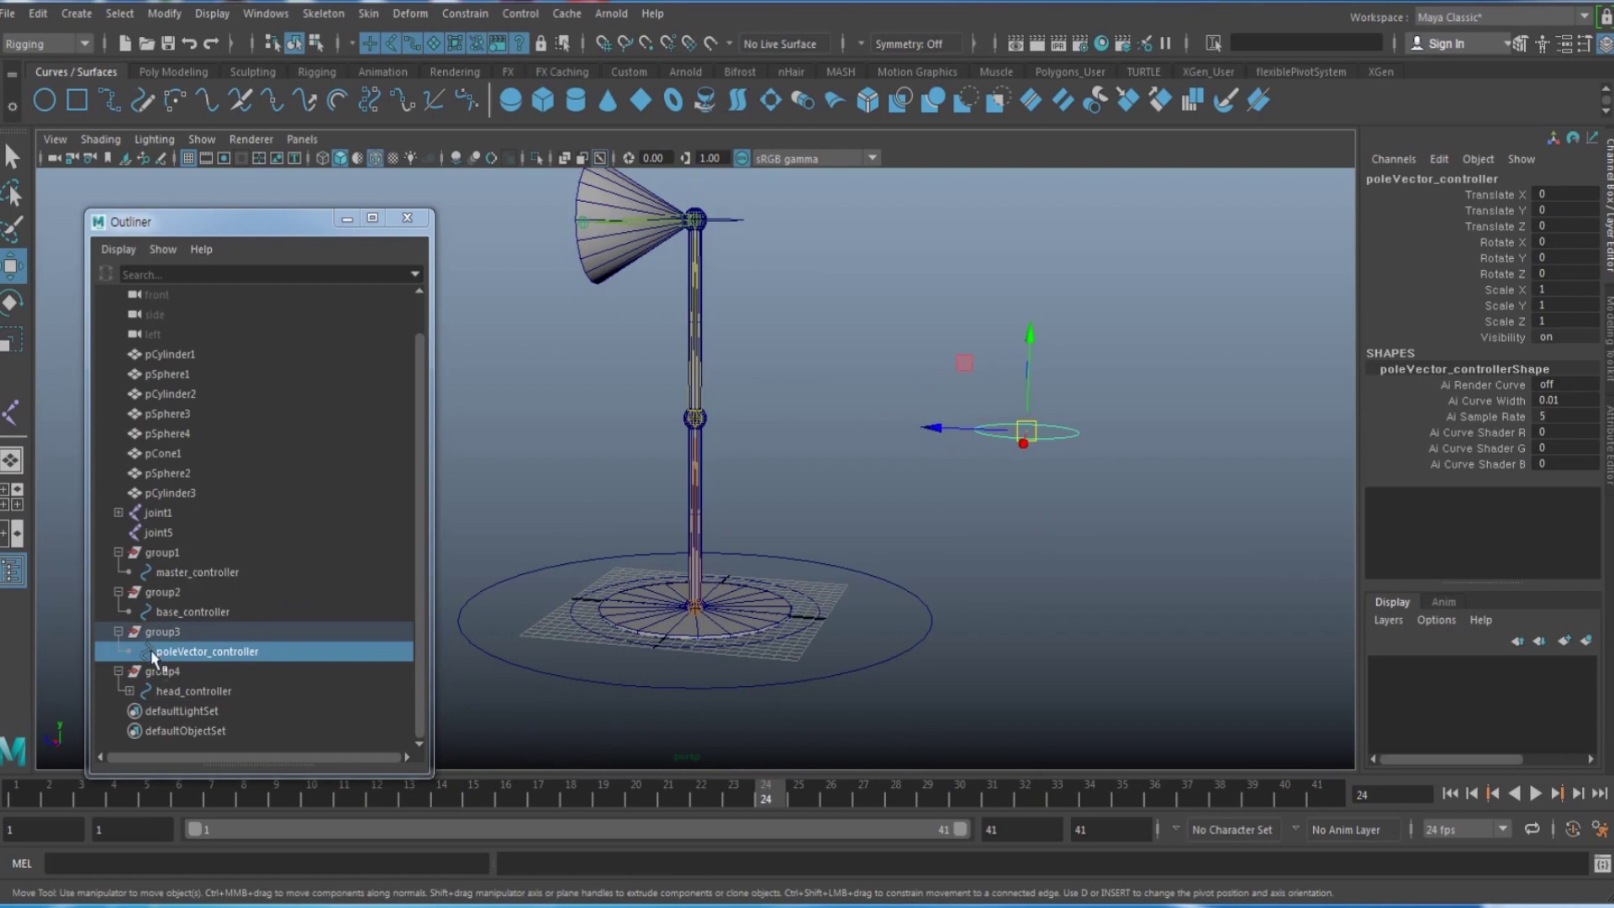
{"action": "left_click", "coordinate": [130, 691]}
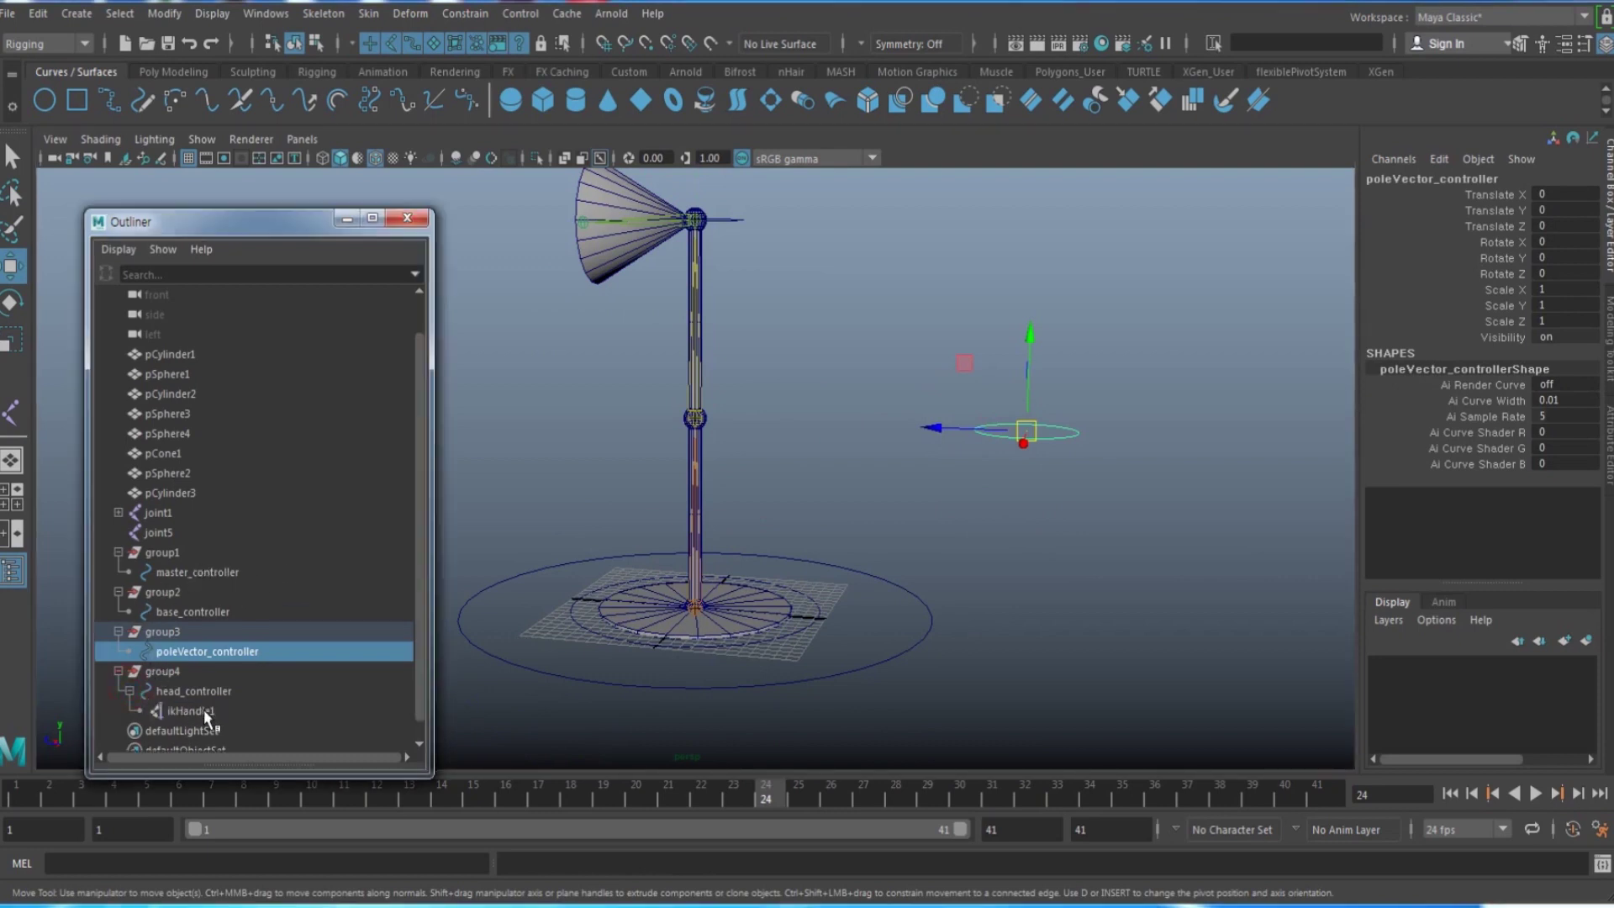
{"action": "left_click", "coordinate": [203, 709], "text": "ctrl"}
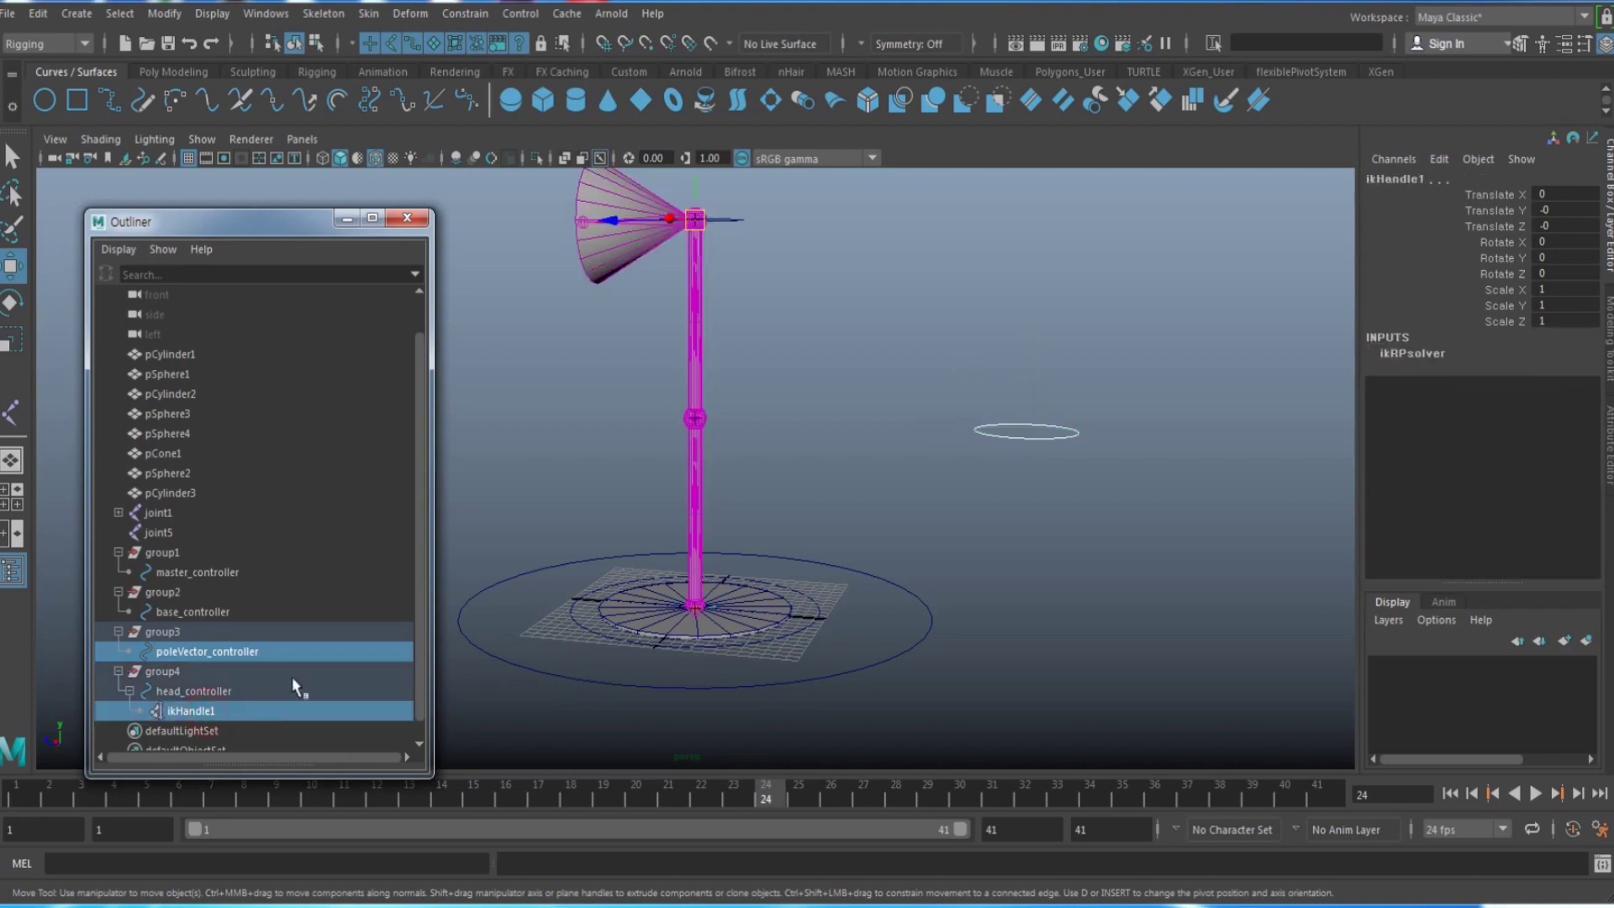
{"action": "key", "text": "space"}
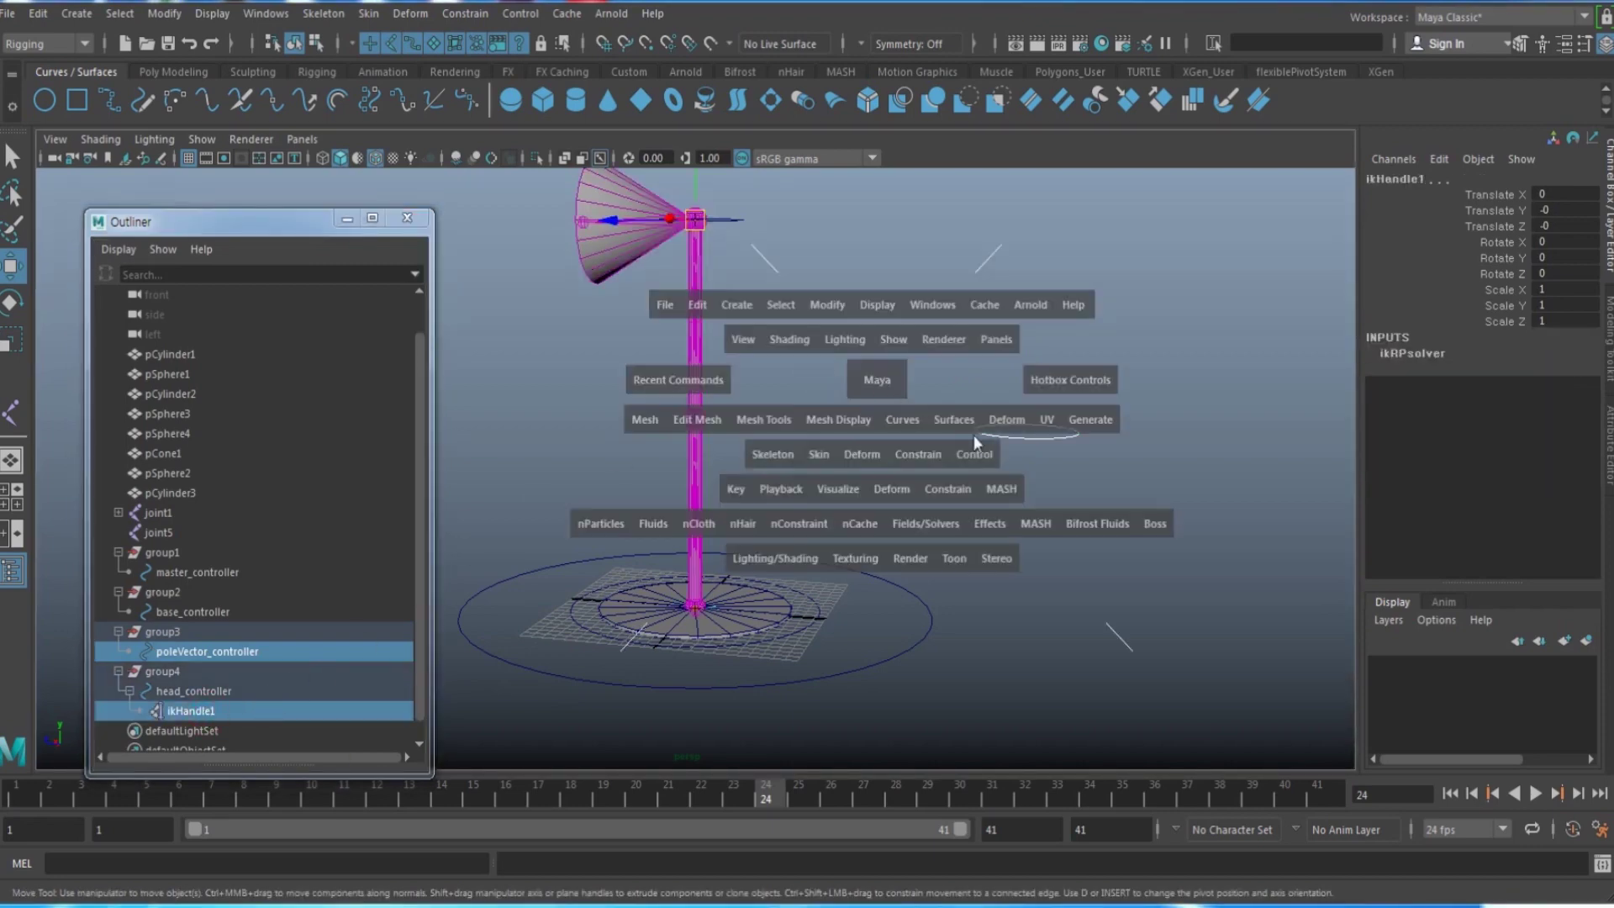
{"action": "left_click", "coordinate": [918, 454]}
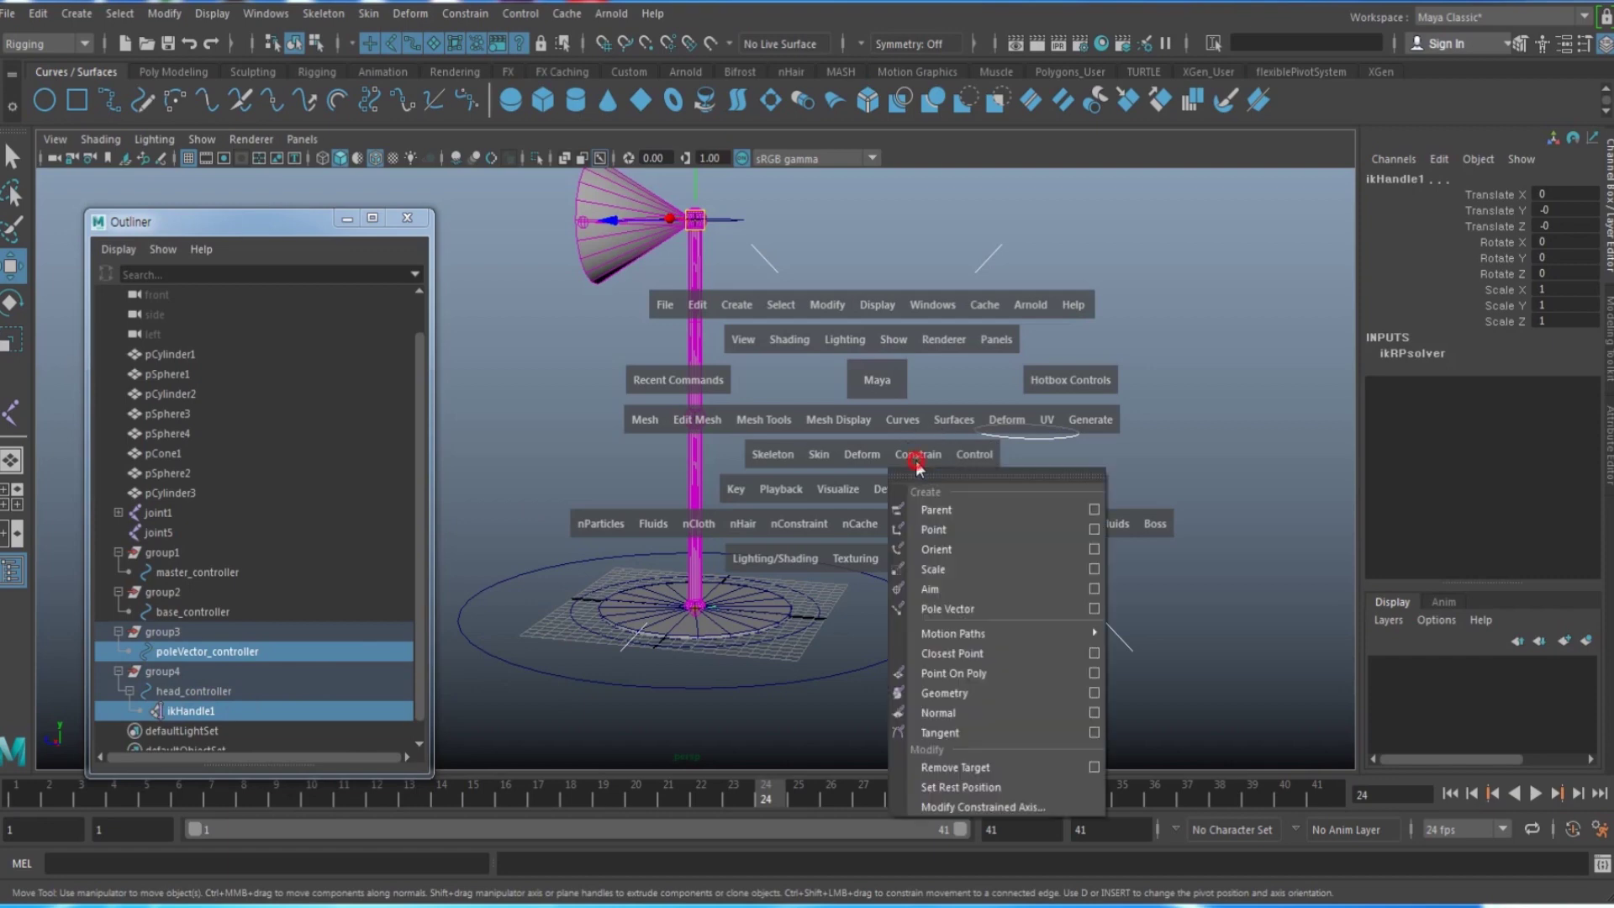
{"action": "left_click", "coordinate": [985, 607]}
Step: Test the pole vector constraint by lowering head_controller and moving poleVector_controller, and undo the moves
{"action": "left_click_drag", "start_coordinate": [1047, 482], "coordinate": [994, 415]}
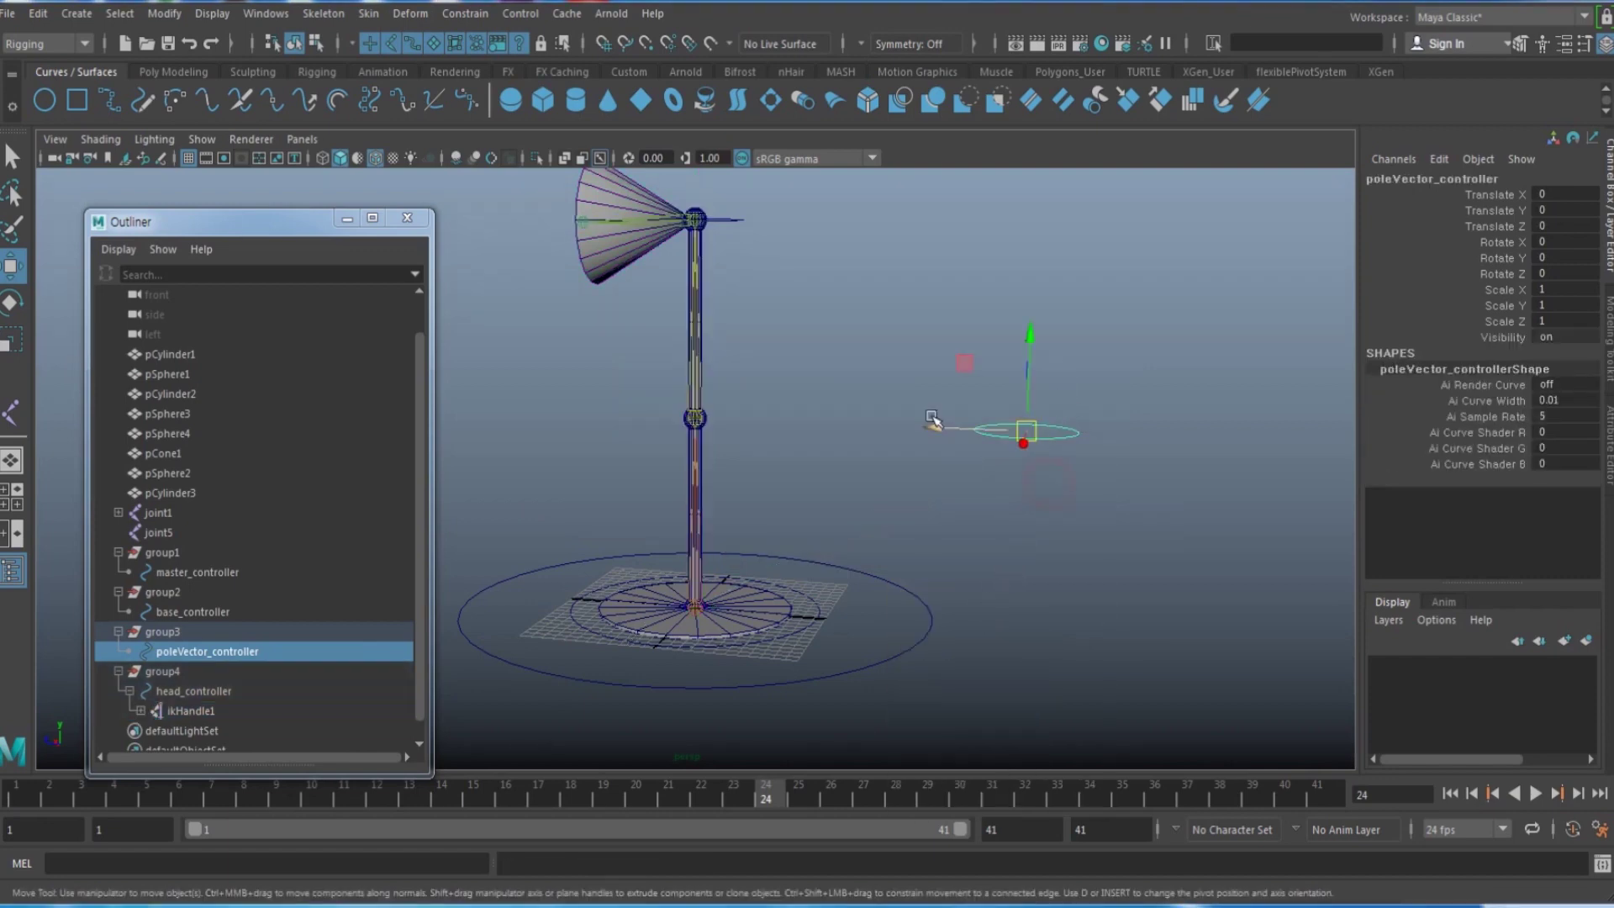
{"action": "left_click", "coordinate": [723, 220]}
{"action": "left_click_drag", "start_coordinate": [702, 195], "coordinate": [708, 299]}
{"action": "left_click", "coordinate": [942, 424]}
{"action": "left_click_drag", "start_coordinate": [986, 514], "coordinate": [996, 566], "text": "alt"}
{"action": "left_click_drag", "start_coordinate": [997, 566], "coordinate": [1000, 526]}
{"action": "key", "text": "ctrl+z"}
{"action": "left_click_drag", "start_coordinate": [870, 559], "coordinate": [838, 540], "text": "alt"}
{"action": "key", "text": "ctrl+z"}
{"action": "key", "text": "ctrl+z"}
{"action": "key", "text": "ctrl+z"}
{"action": "key", "text": "ctrl+z"}
Step: Parent joint1 and joint5 under base_controller
{"action": "middle_click_drag", "start_coordinate": [848, 595], "coordinate": [861, 529], "text": "alt"}
{"action": "left_click_drag", "start_coordinate": [861, 529], "coordinate": [881, 602], "text": "alt"}
{"action": "left_click", "coordinate": [871, 607]}
{"action": "left_click", "coordinate": [858, 580]}
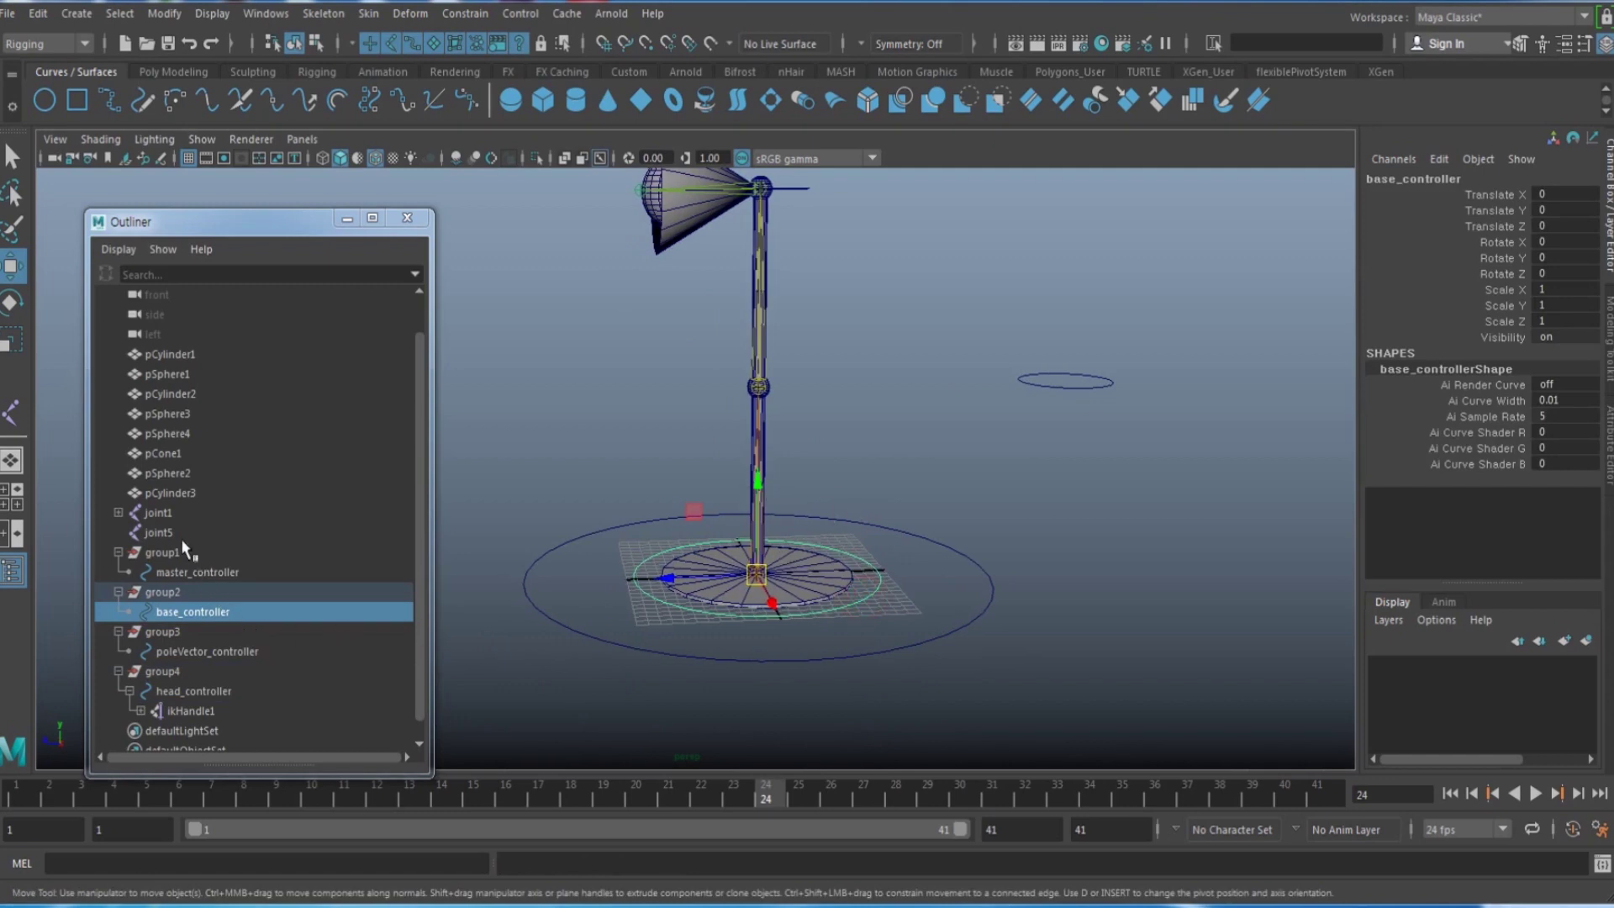
{"action": "left_click", "coordinate": [159, 512]}
{"action": "left_click", "coordinate": [160, 532], "text": "shift"}
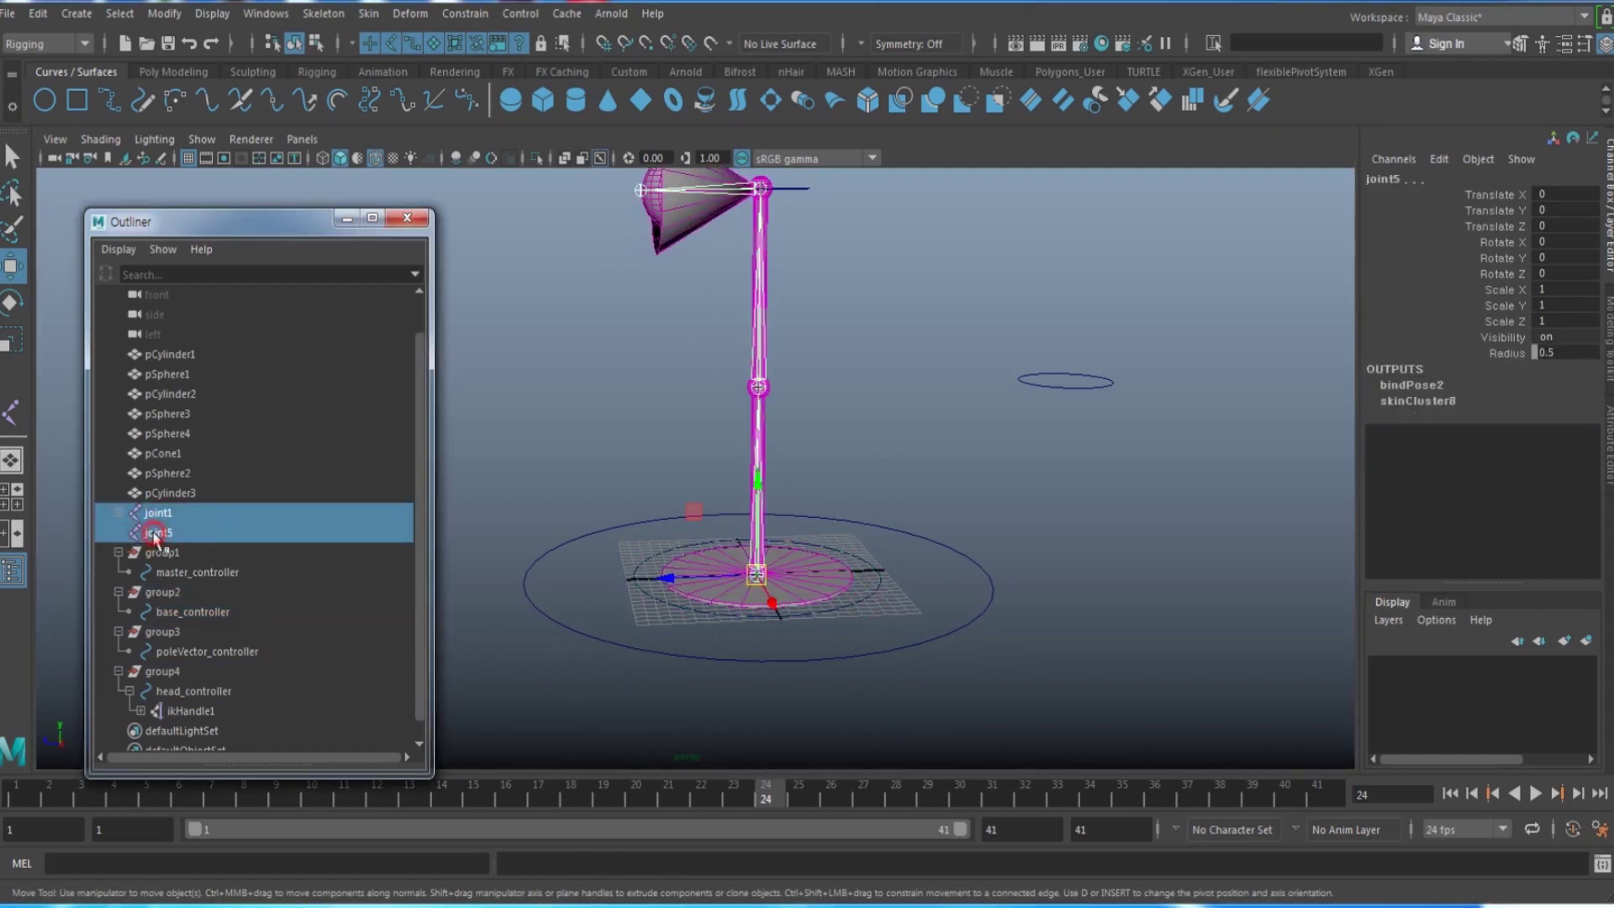
{"action": "left_click", "coordinate": [852, 608], "text": "shift"}
{"action": "key", "text": "p"}
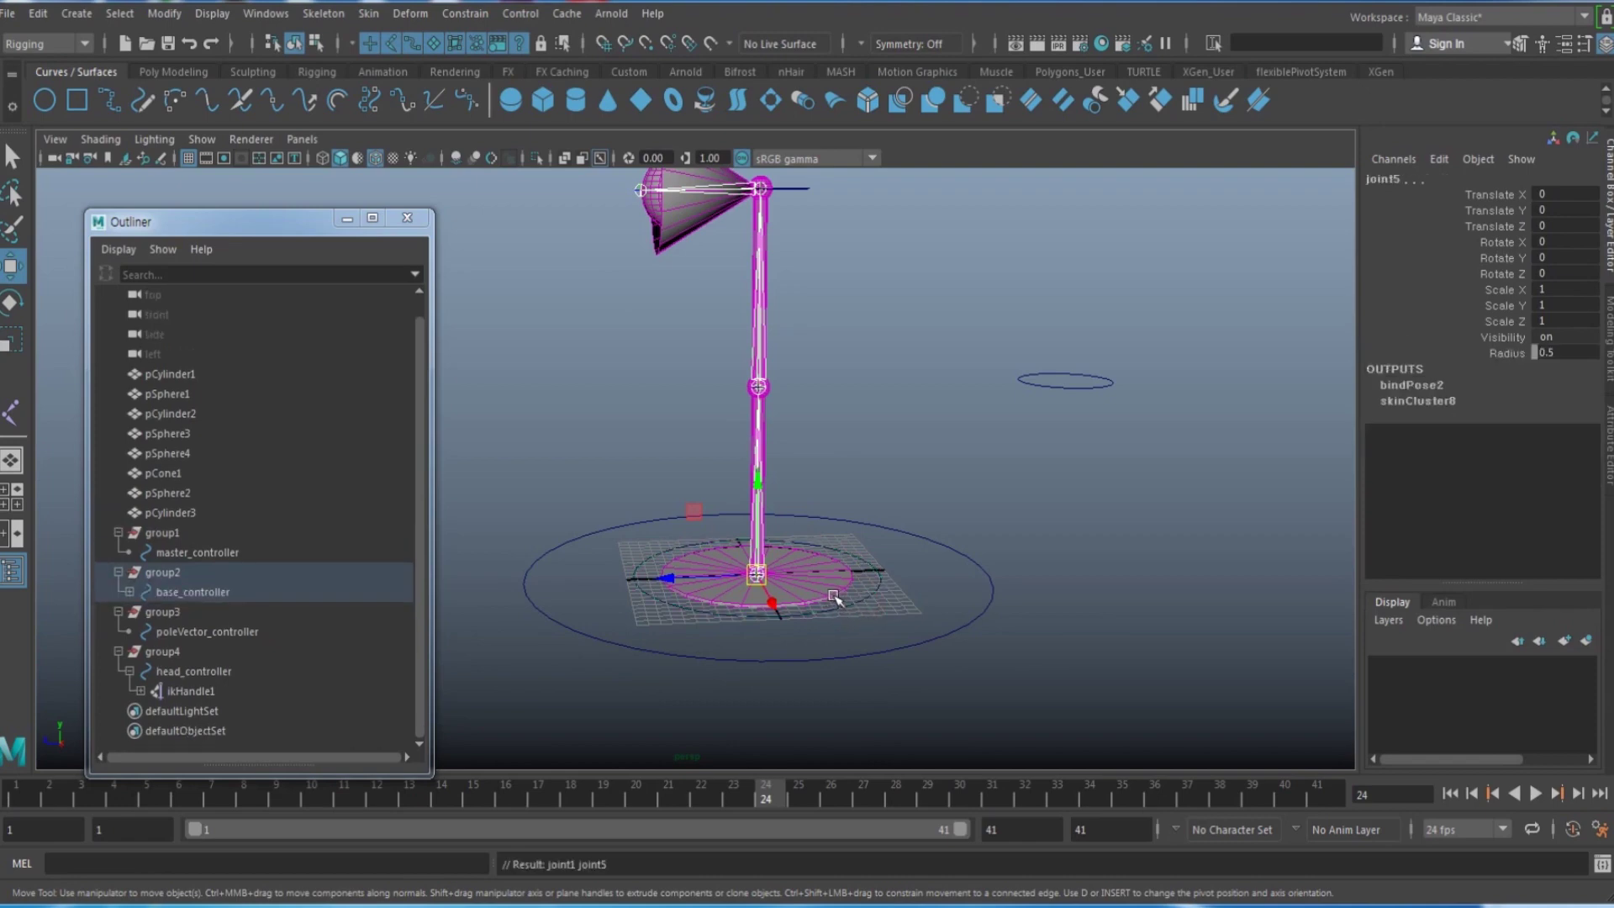
Step: Test base_controller by moving it up off the grid together with the lamp base, and undo the move
{"action": "left_click", "coordinate": [834, 598]}
{"action": "left_click", "coordinate": [856, 609]}
{"action": "left_click_drag", "start_coordinate": [761, 579], "coordinate": [723, 488]}
{"action": "key", "text": "ctrl+z"}
{"action": "key", "text": "e"}
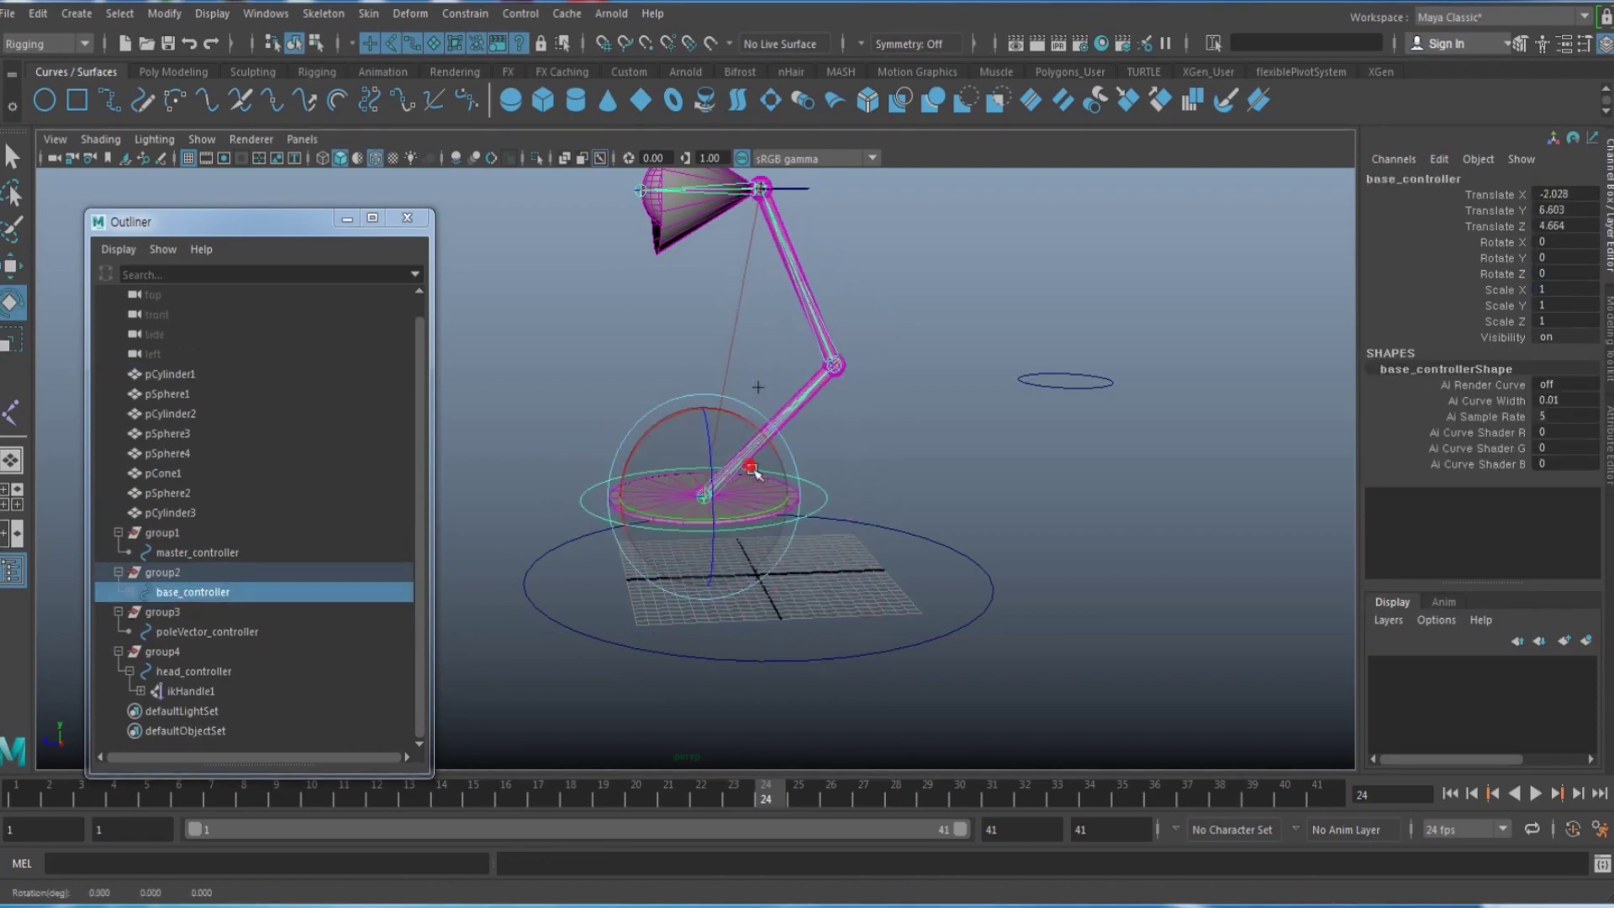
{"action": "key", "text": "ctrl+z"}
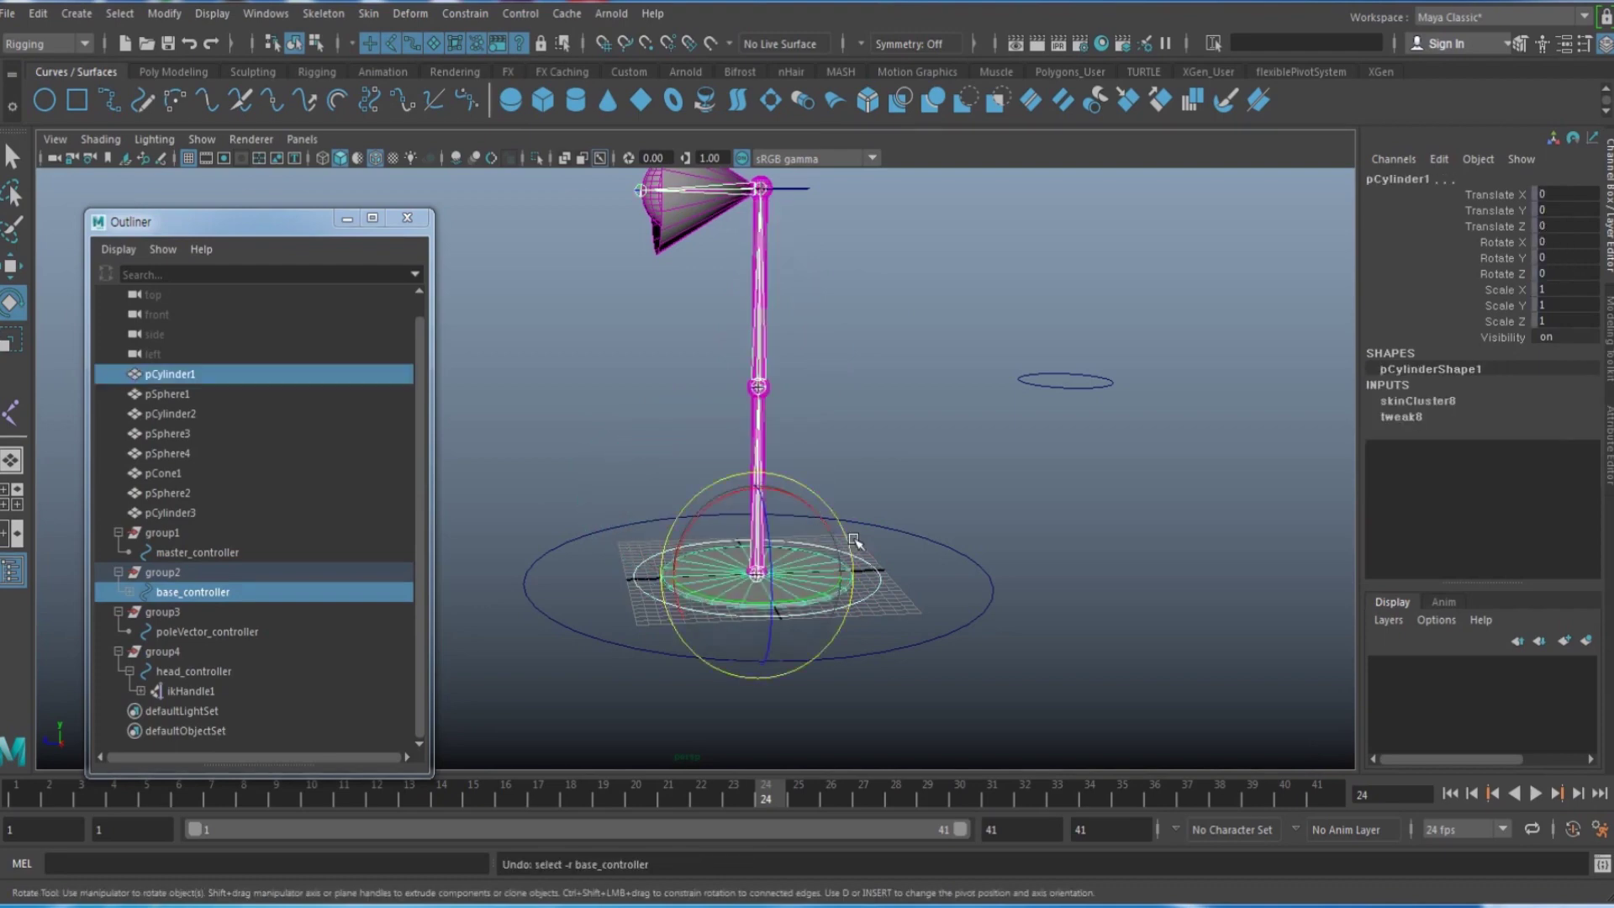
Step: Parent the base, pole vector and head control groups (group2, group3 and group4) under master_controller
{"action": "key", "text": "w"}
{"action": "scroll", "coordinate": [856, 557], "scroll_direction": "down", "scroll_amount": 3}
{"action": "left_click_drag", "start_coordinate": [818, 575], "coordinate": [809, 576], "text": "alt"}
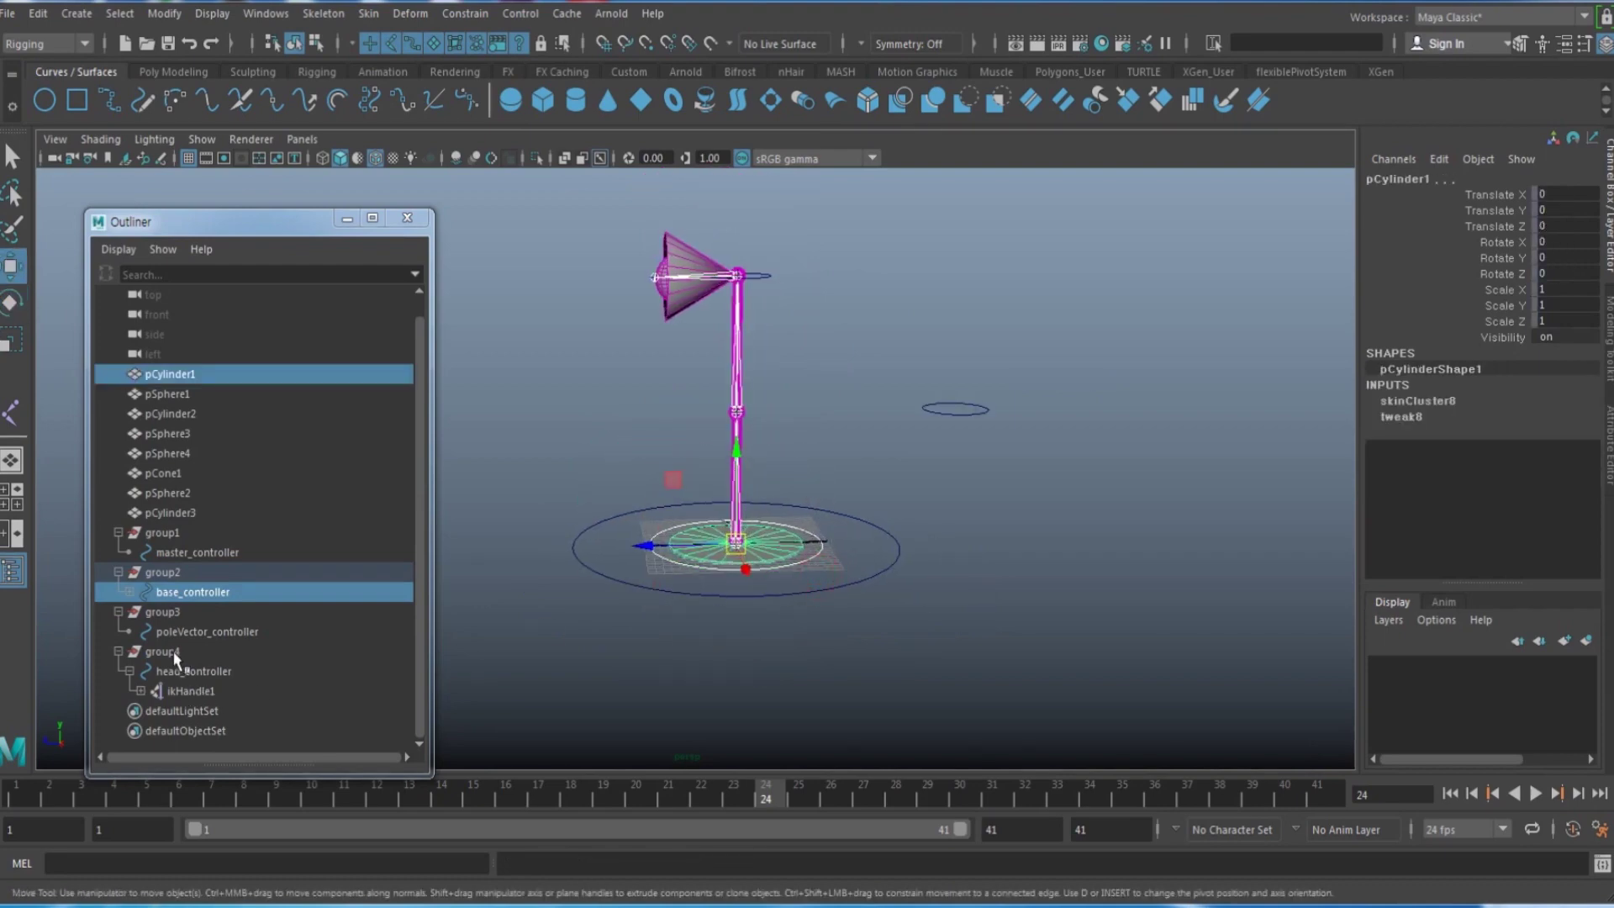
{"action": "left_click", "coordinate": [686, 570]}
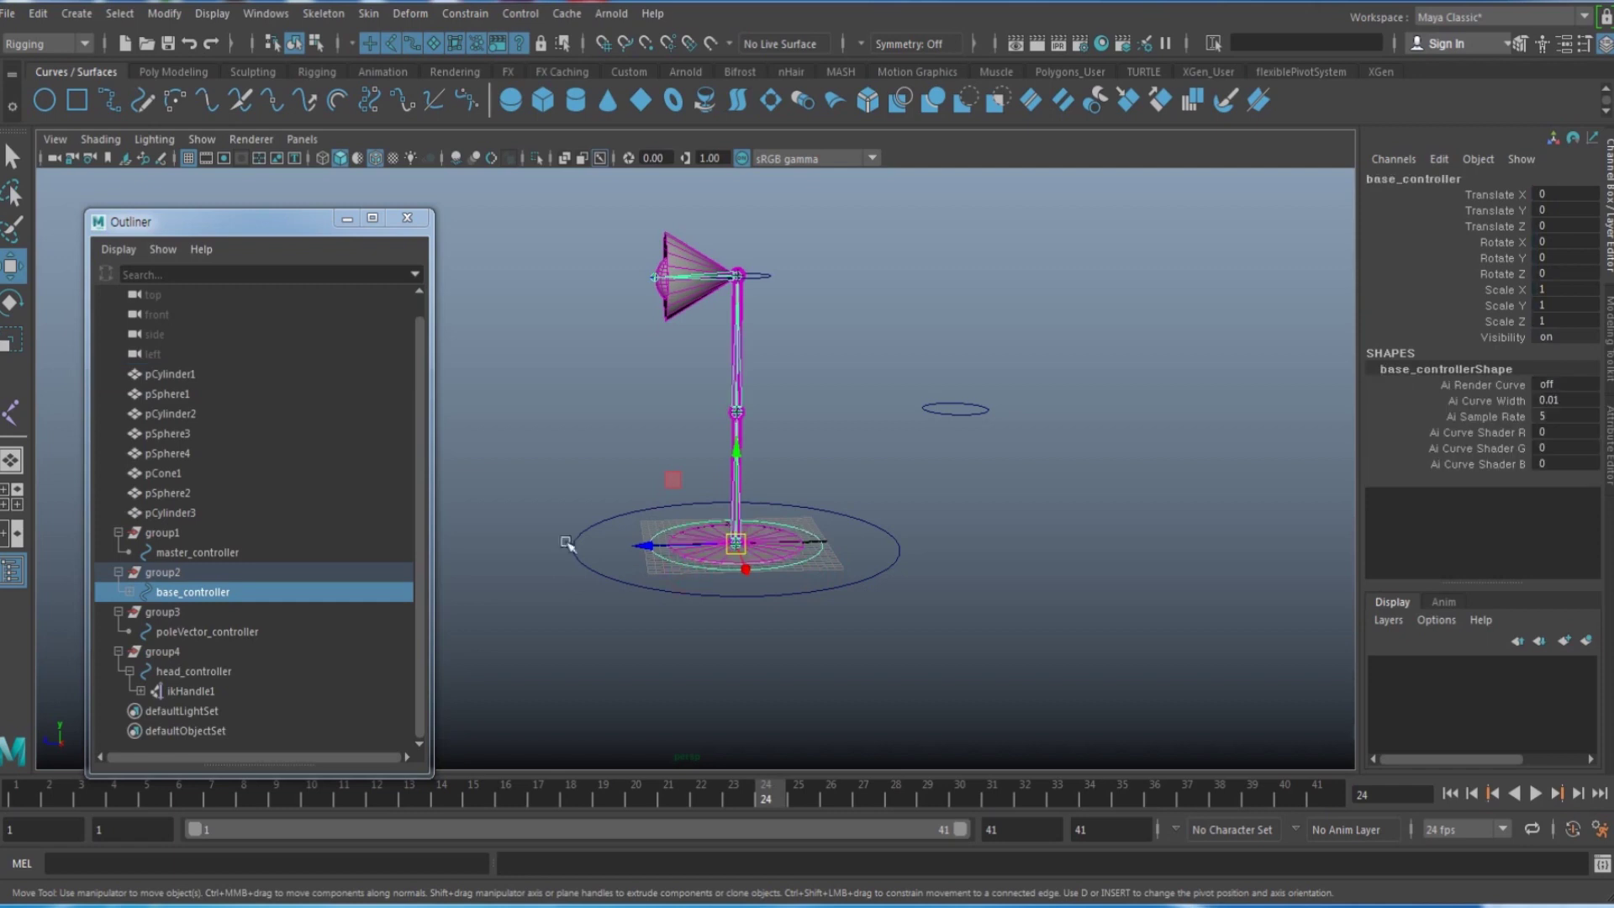
{"action": "left_click", "coordinate": [172, 572]}
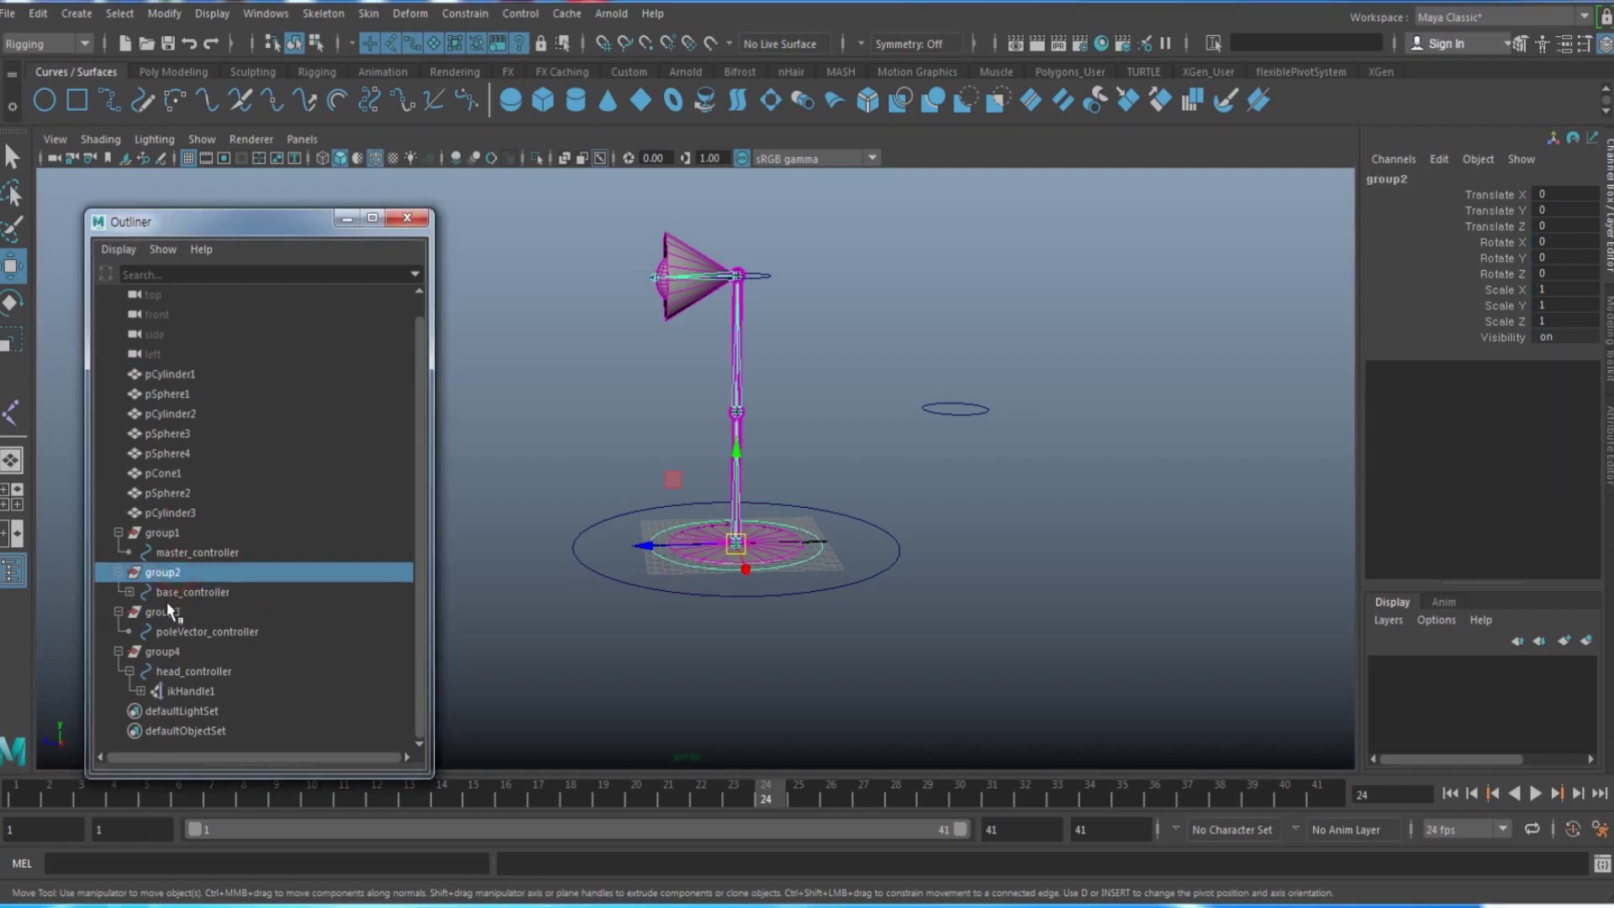
{"action": "left_click", "coordinate": [164, 612], "text": "ctrl"}
{"action": "left_click", "coordinate": [165, 651], "text": "ctrl"}
{"action": "left_click", "coordinate": [193, 551], "text": "ctrl"}
{"action": "key", "text": "p"}
Step: Try moving master_controller, undo the move, and rotate it to about X 7.5, Y 15.2, Z -13.9
{"action": "left_click", "coordinate": [193, 572]}
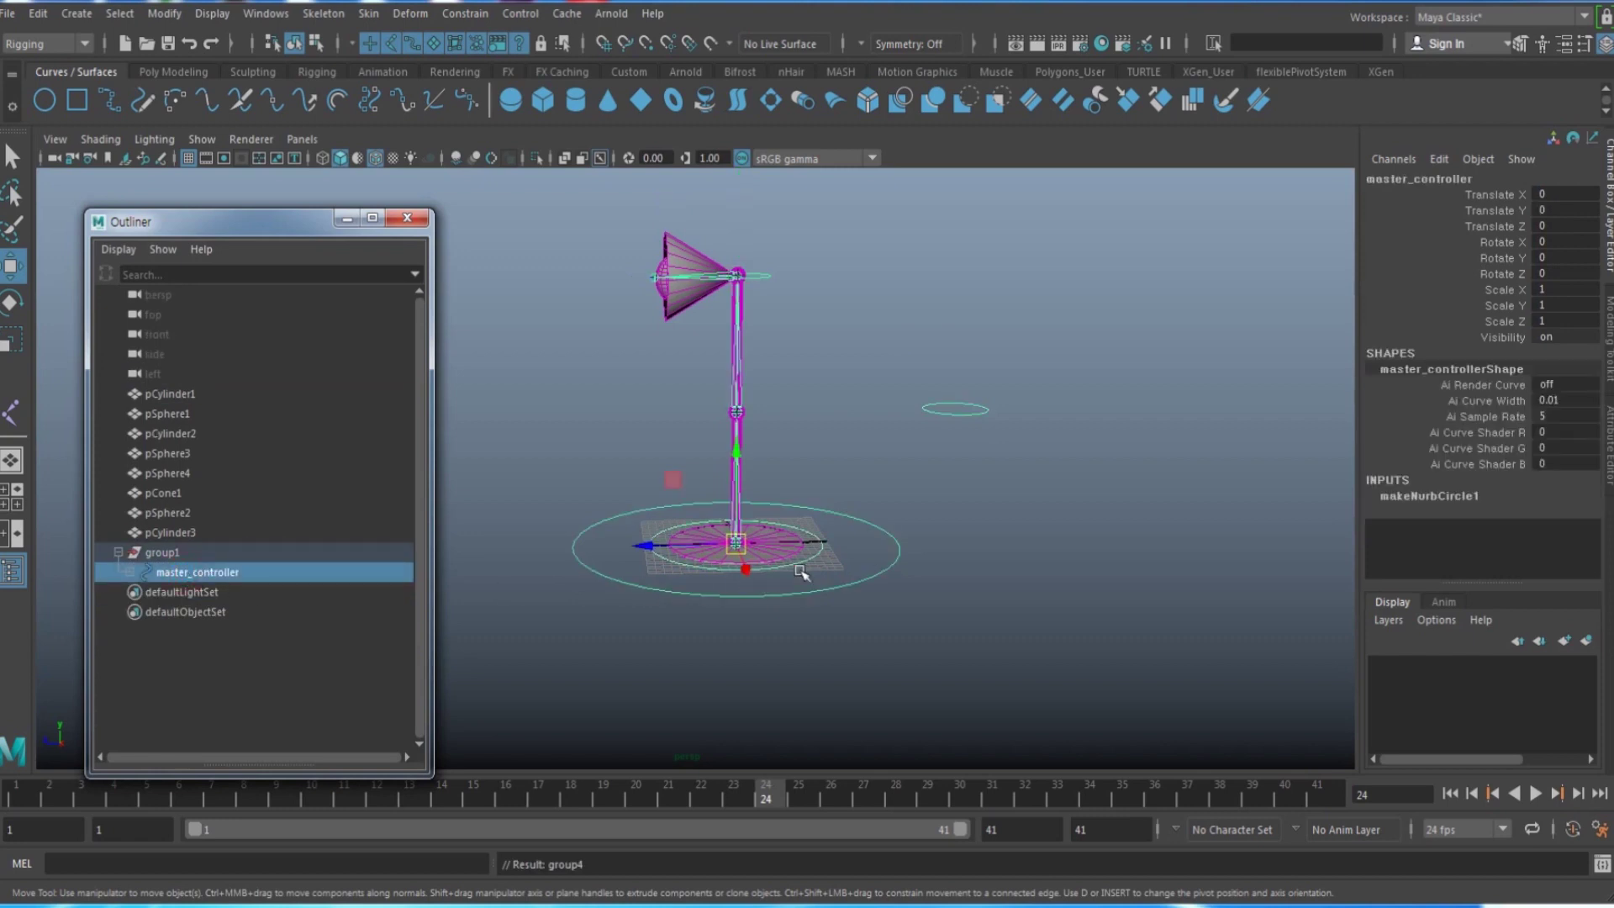
{"action": "left_click", "coordinate": [813, 599]}
{"action": "left_click_drag", "start_coordinate": [745, 554], "coordinate": [703, 509]}
{"action": "middle_click_drag", "start_coordinate": [734, 526], "coordinate": [795, 586], "text": "alt"}
{"action": "key", "text": "ctrl+z"}
{"action": "key", "text": "e"}
{"action": "mouse_move", "coordinate": [840, 574]}
{"action": "left_mouse_down"}
{"action": "mouse_move", "coordinate": [802, 545]}
{"action": "mouse_move", "coordinate": [839, 579]}
{"action": "left_mouse_up"}
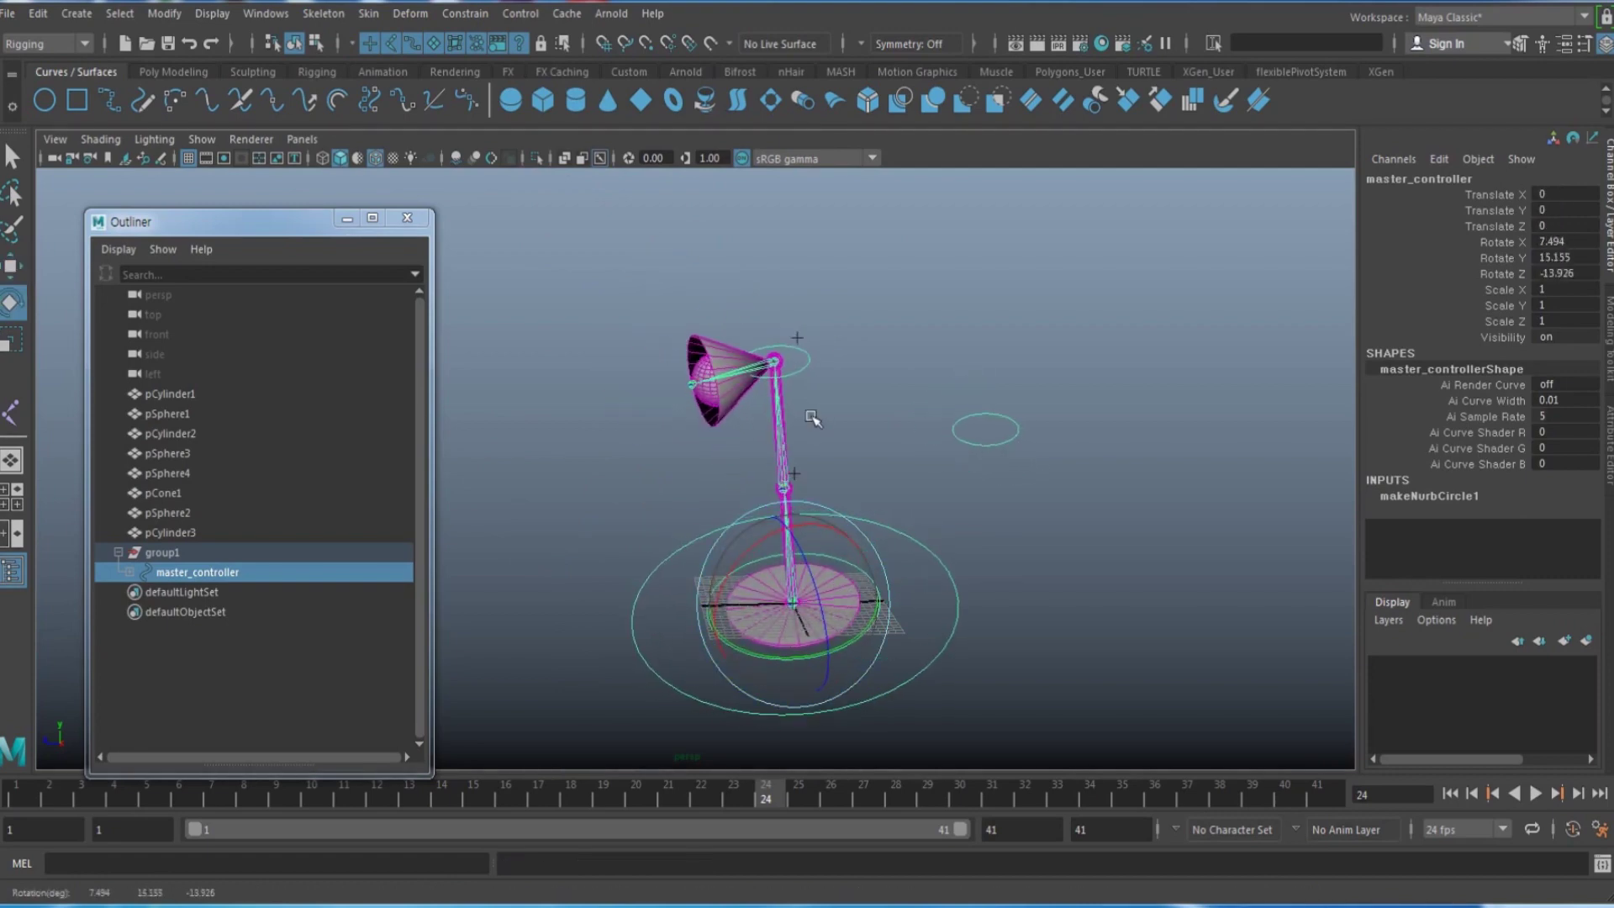
Step: Pose the lamp by moving head_controller to about X 3.1, Y -6, Z 0.8 and poleVector_controller to about X 12.9, Y 3.7, Z 3
{"action": "left_click", "coordinate": [809, 361]}
{"action": "key", "text": "w"}
{"action": "left_click_drag", "start_coordinate": [772, 359], "coordinate": [780, 417]}
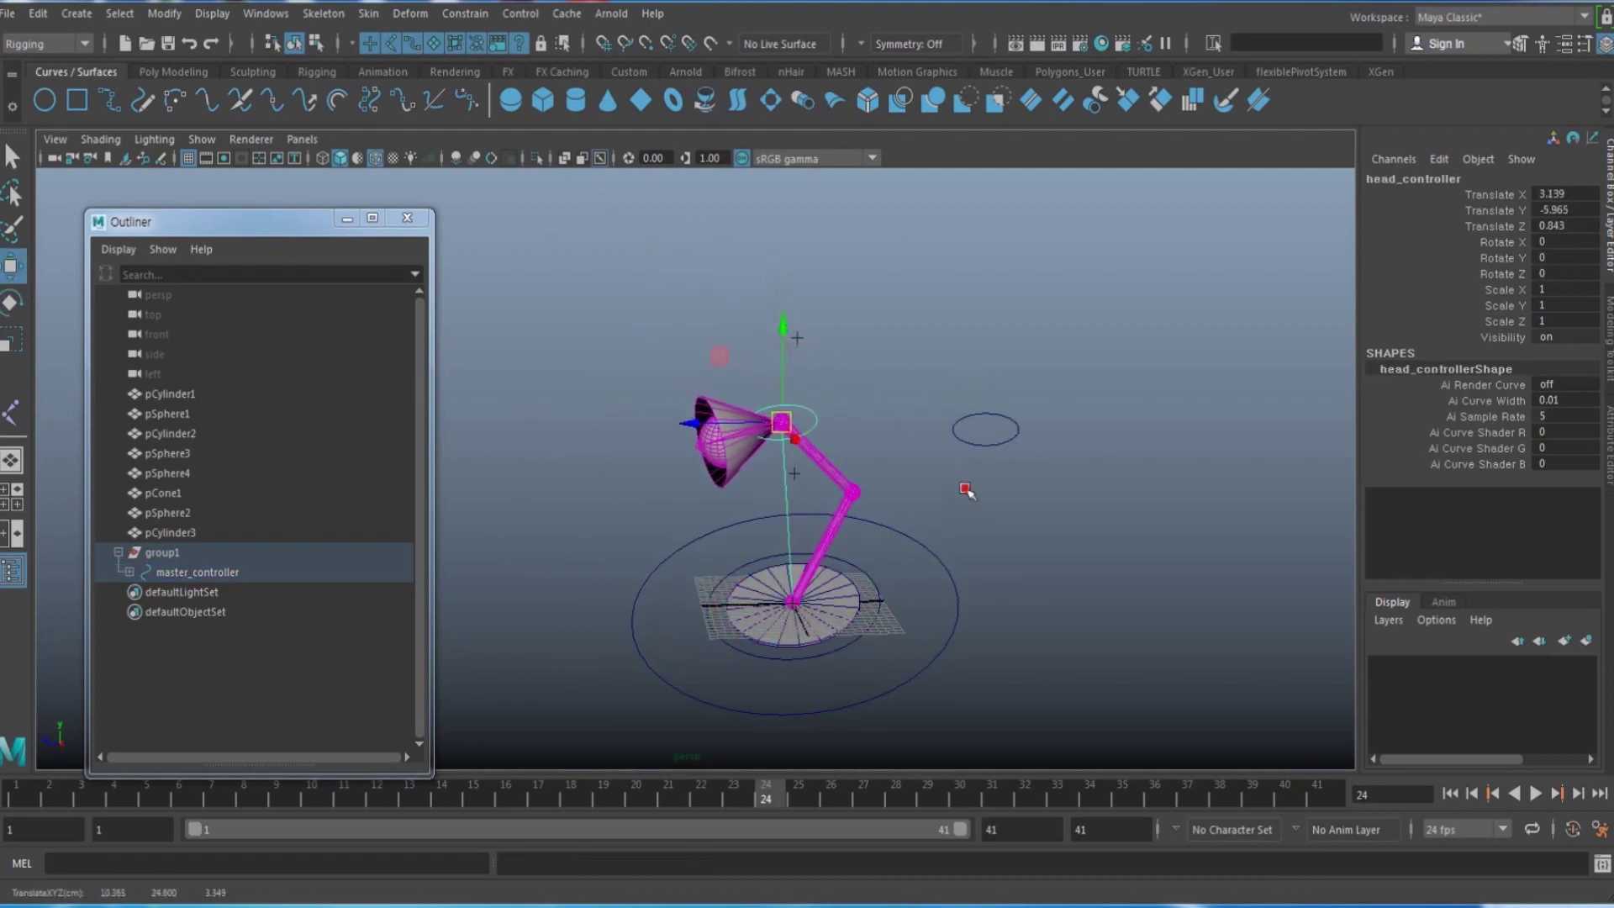
{"action": "left_click", "coordinate": [985, 429]}
{"action": "left_click_drag", "start_coordinate": [1019, 445], "coordinate": [1019, 506]}
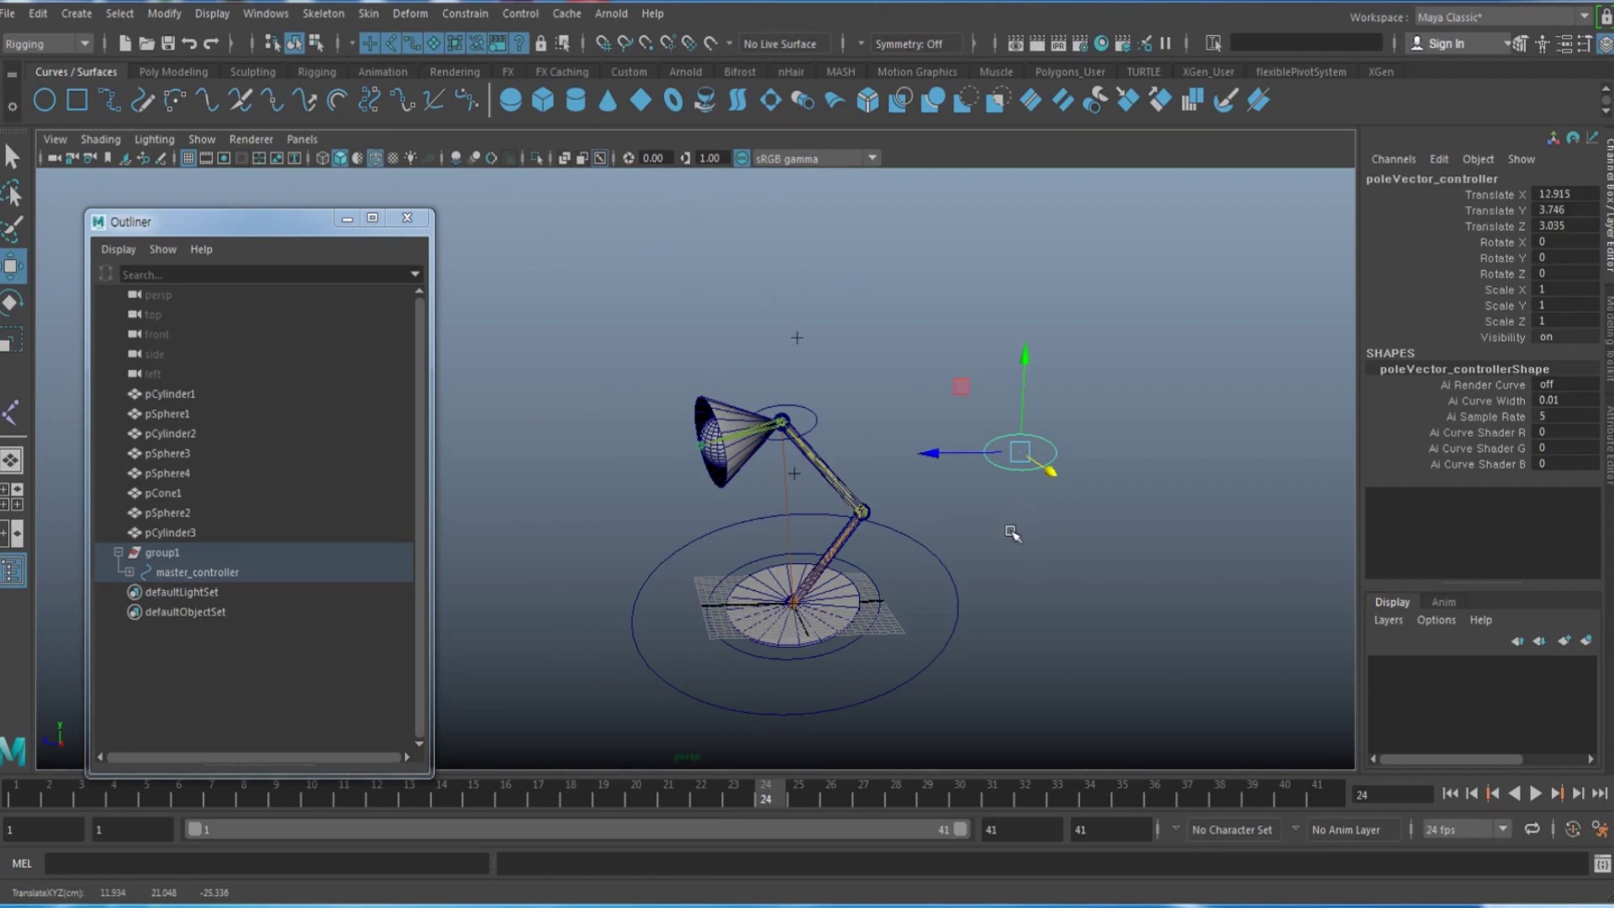